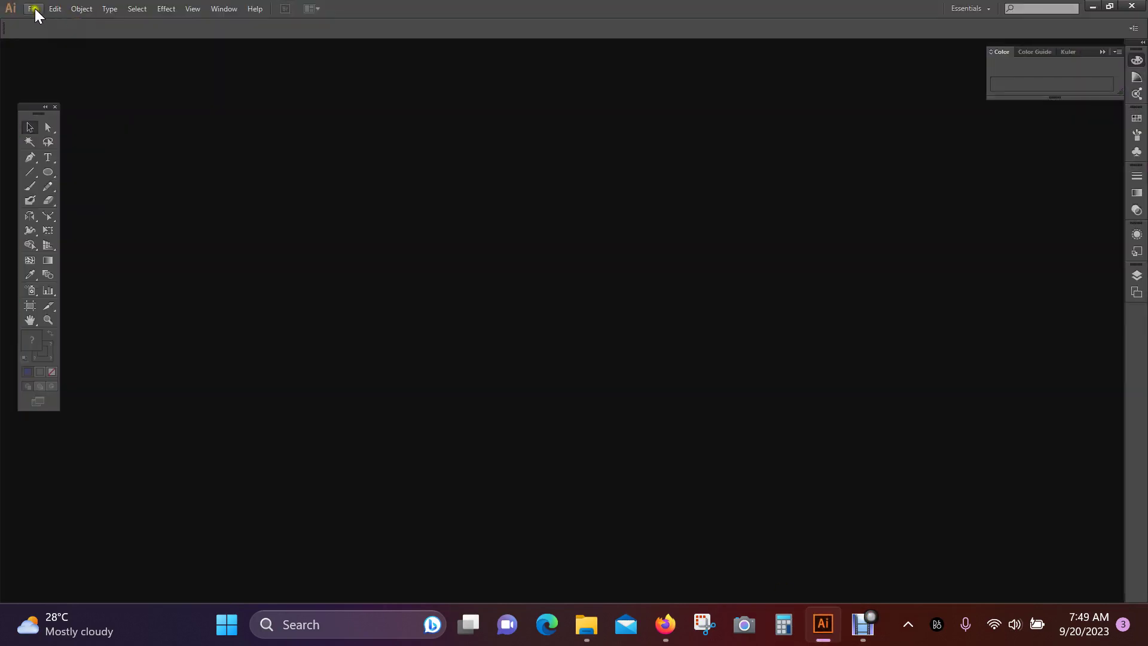
- Create a new A4 document in landscape orientation with one artboard
left_click(34, 8)
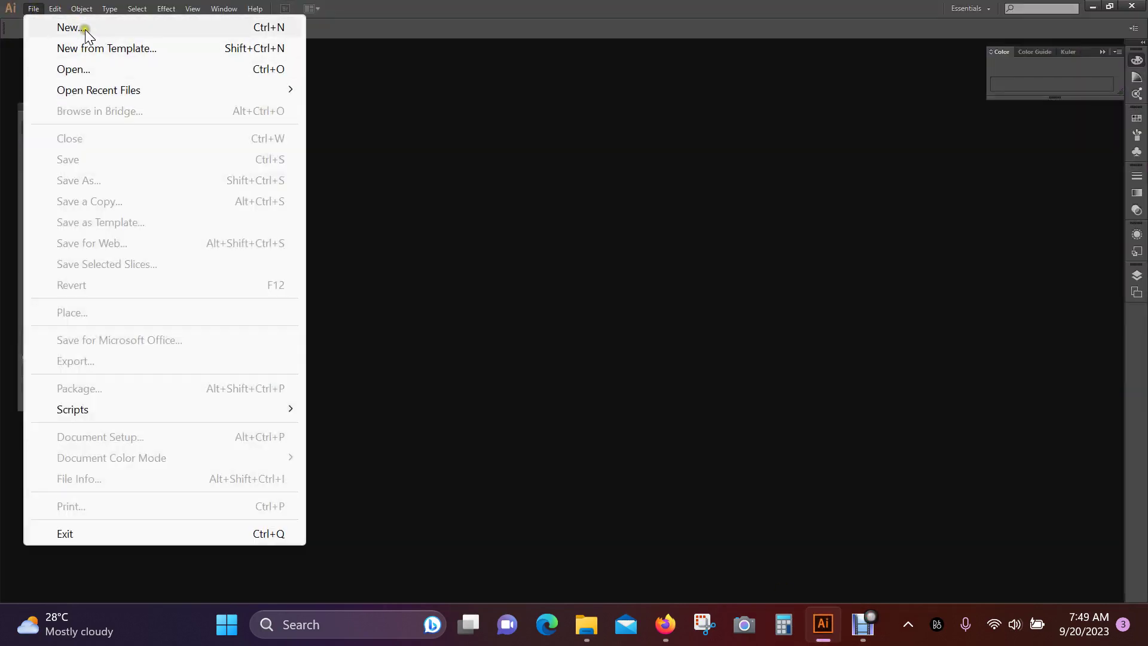
left_click(85, 28)
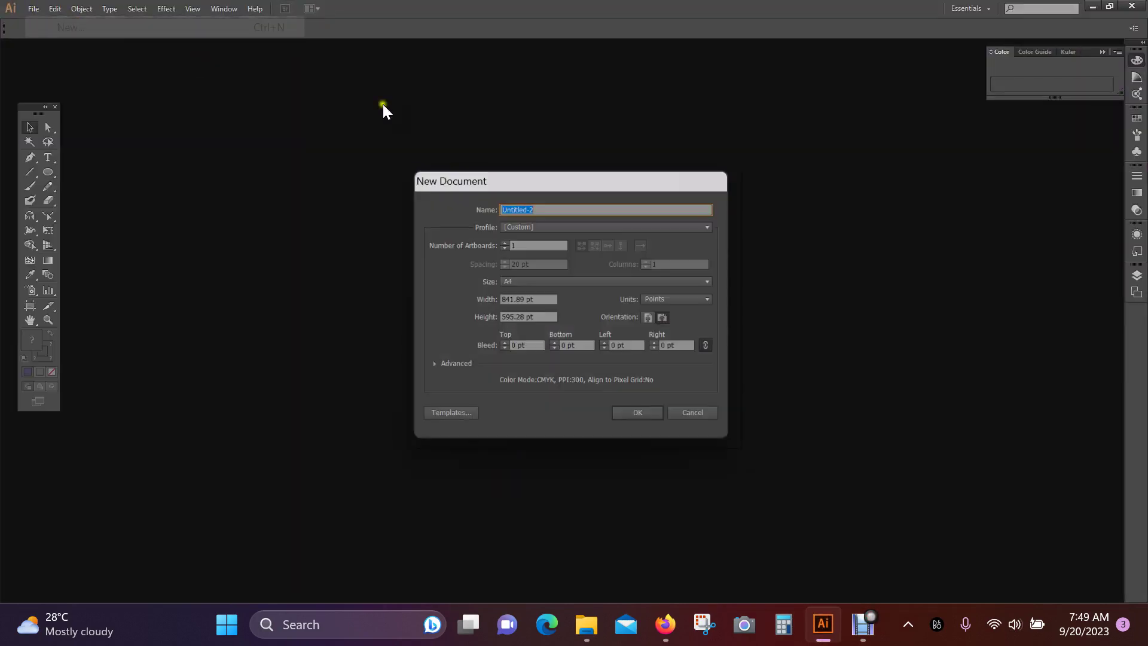
left_click(672, 319)
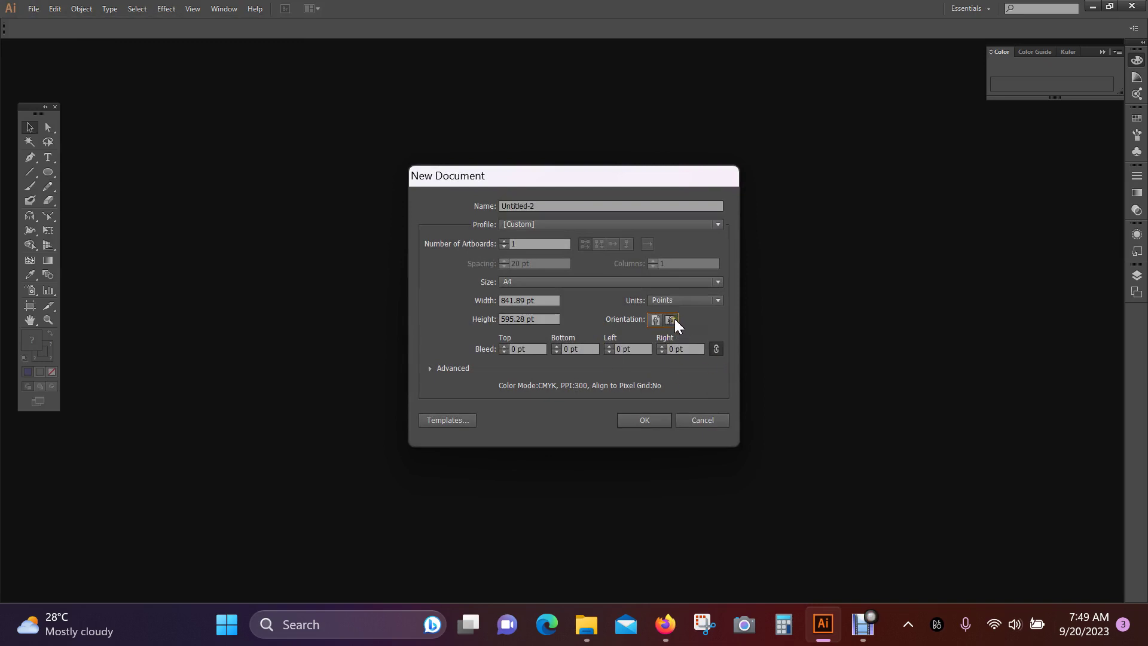
left_click(653, 420)
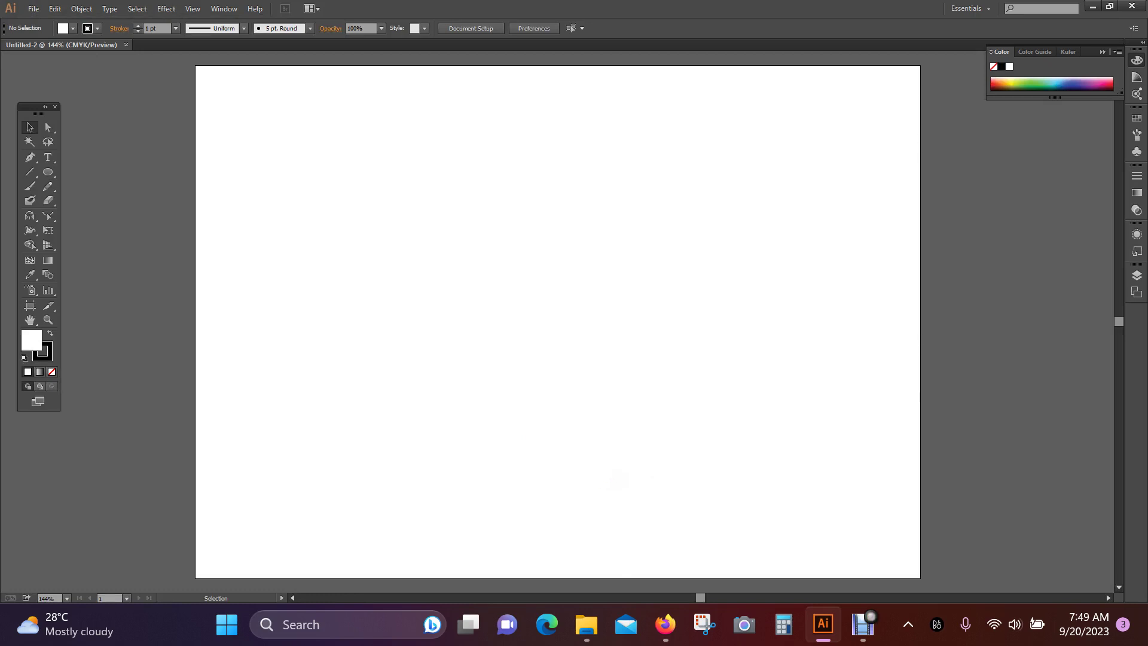
- Draw a quarter-circle arc about 155 pt wide and 155 pt high in the upper middle of the artboard
left_click(30, 216)
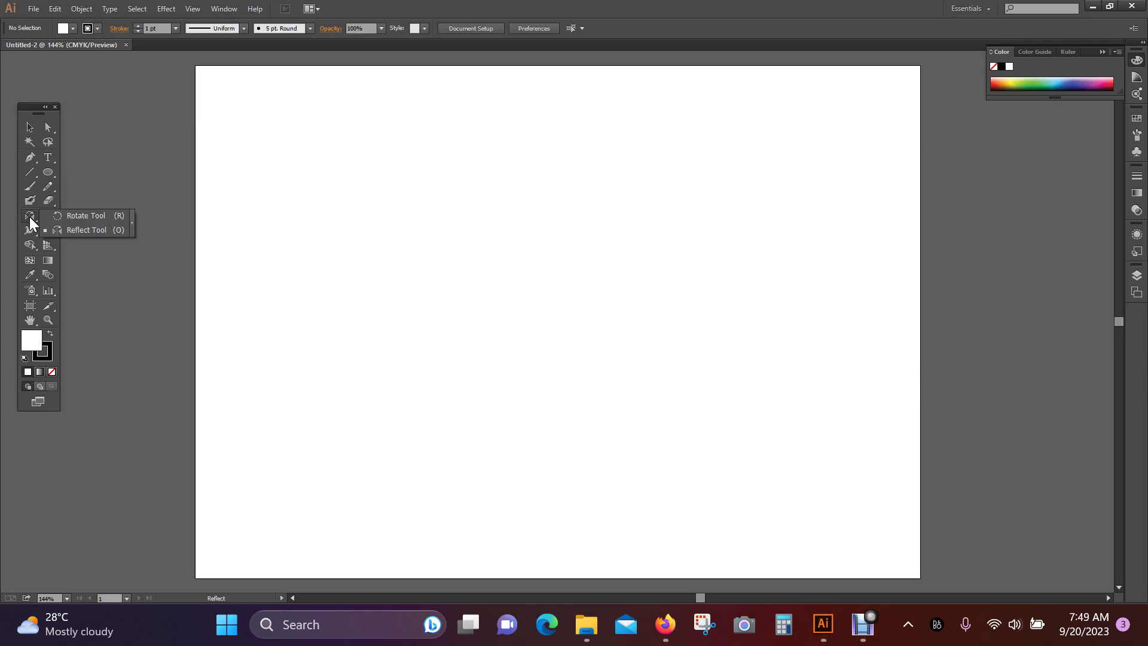
left_click_drag(31, 217, 62, 218)
left_click_drag(98, 215, 99, 216)
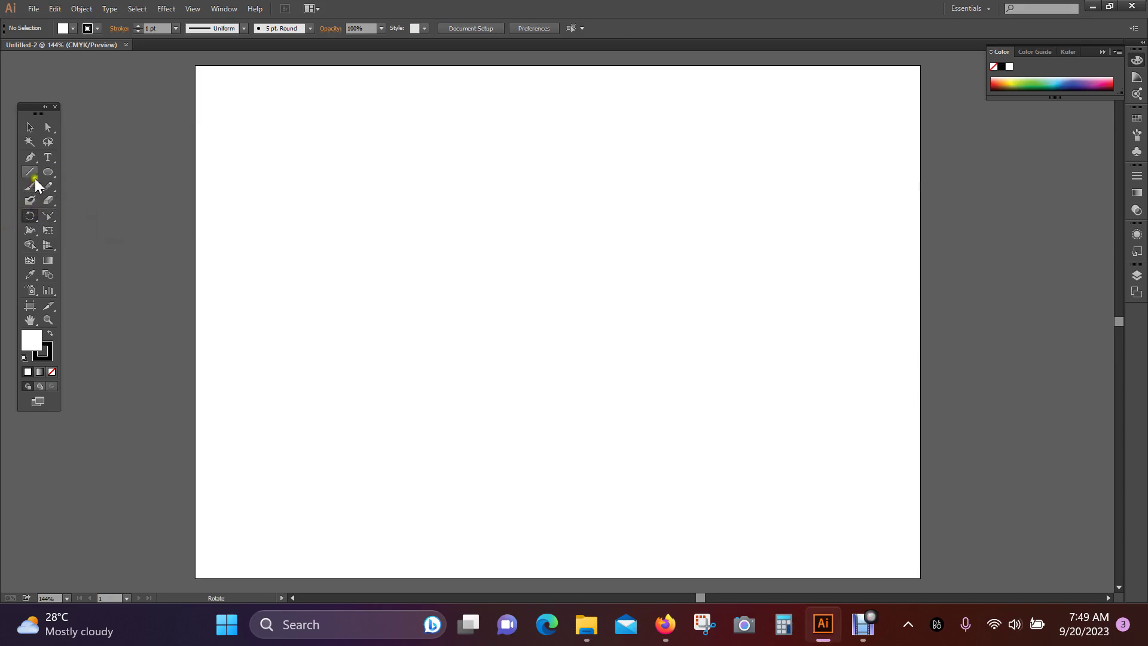
left_click_drag(34, 169, 91, 185)
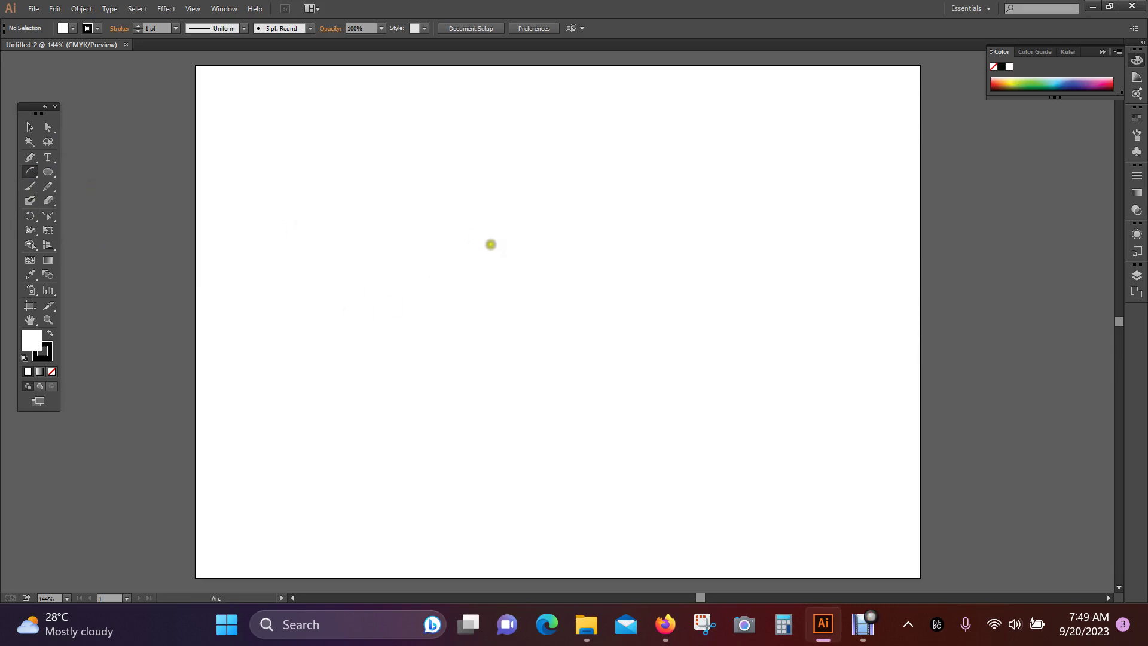
left_click_drag(481, 250, 614, 116)
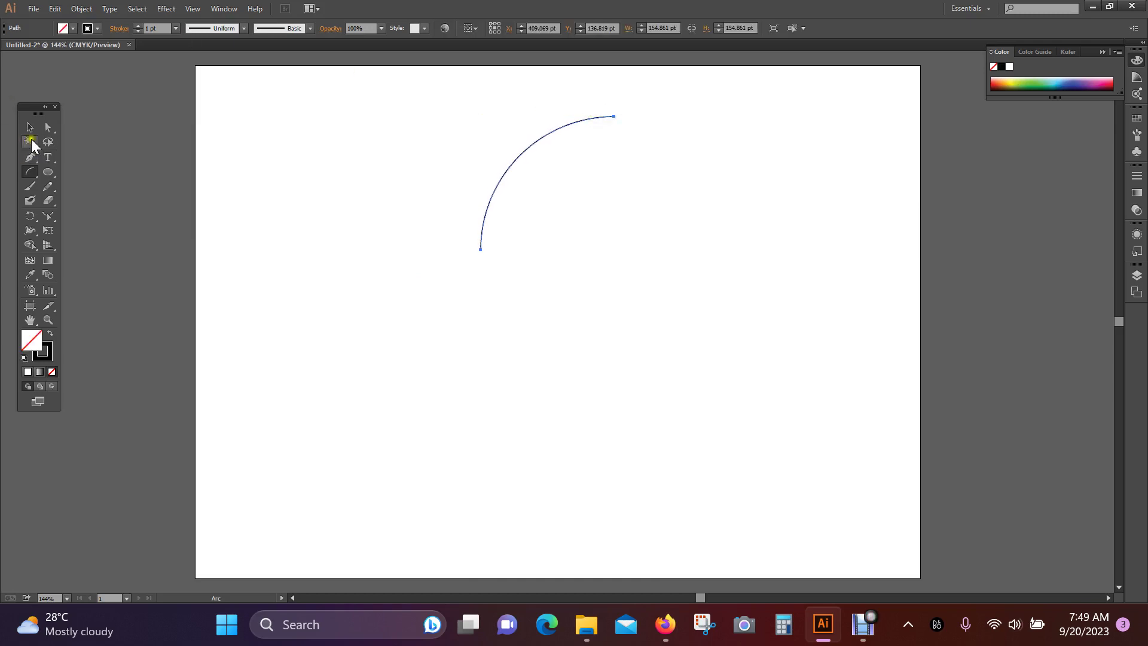
- Give the arc a red stroke and move it slightly down the artboard
left_click(30, 126)
left_click(99, 29)
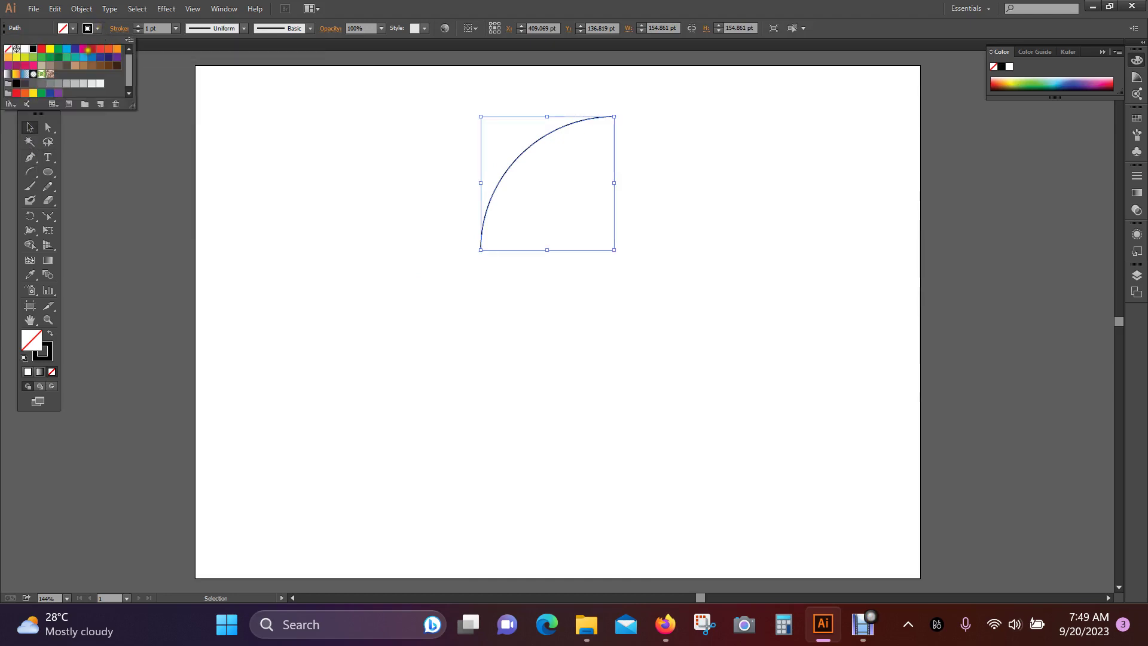
left_click(42, 49)
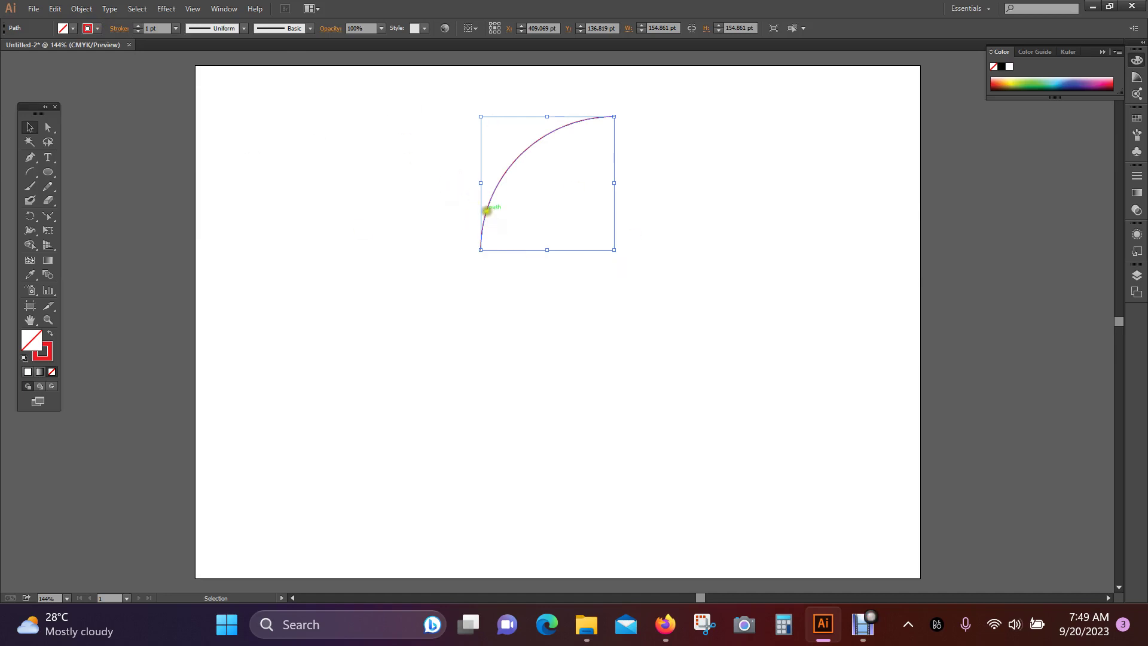
left_click_drag(487, 211, 479, 257)
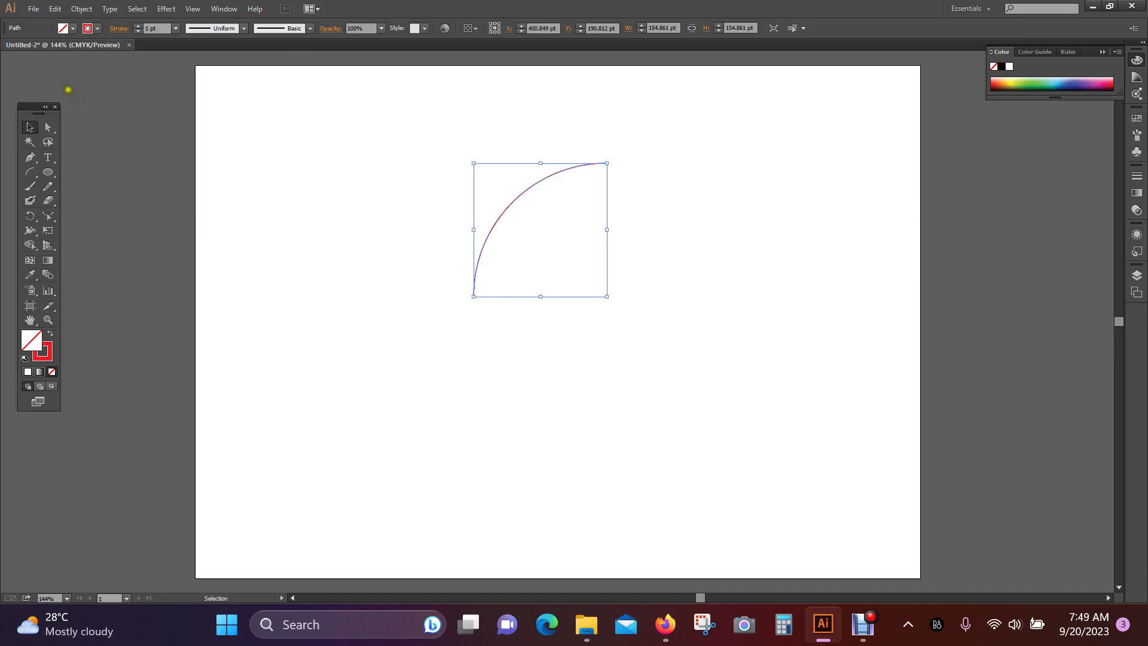
- Make a copy of the arc rotated slightly clockwise about a point at its lower end
left_click(30, 216)
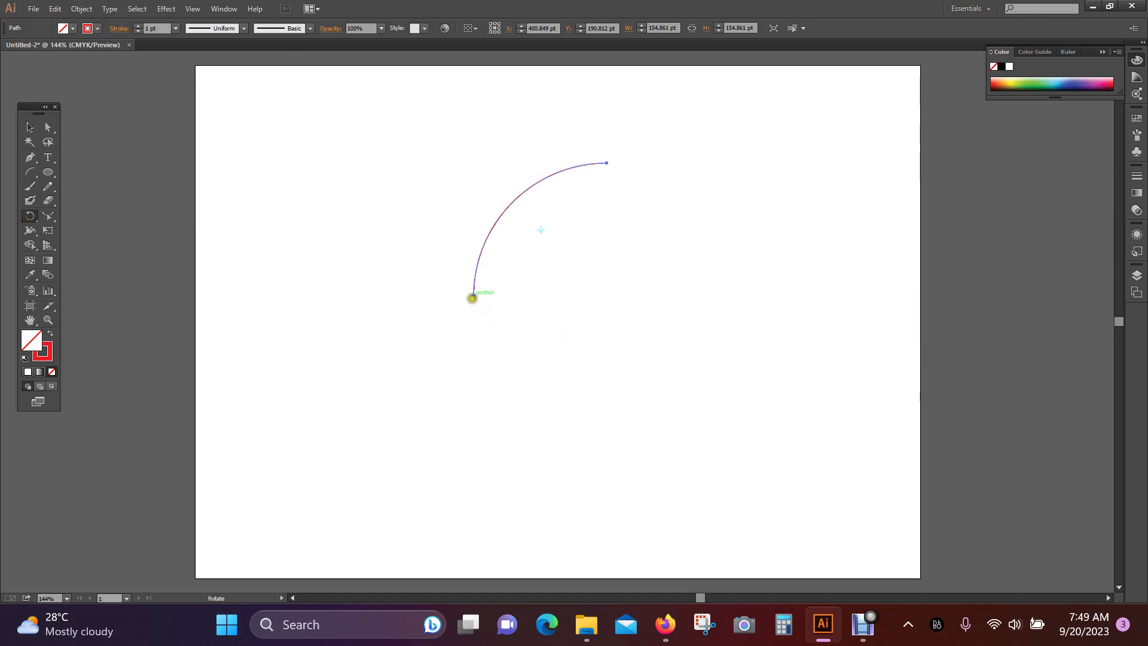
left_click(472, 297)
mouse_move(606, 174)
left_mouse_down()
mouse_move(617, 252)
mouse_move(623, 180)
left_mouse_up()
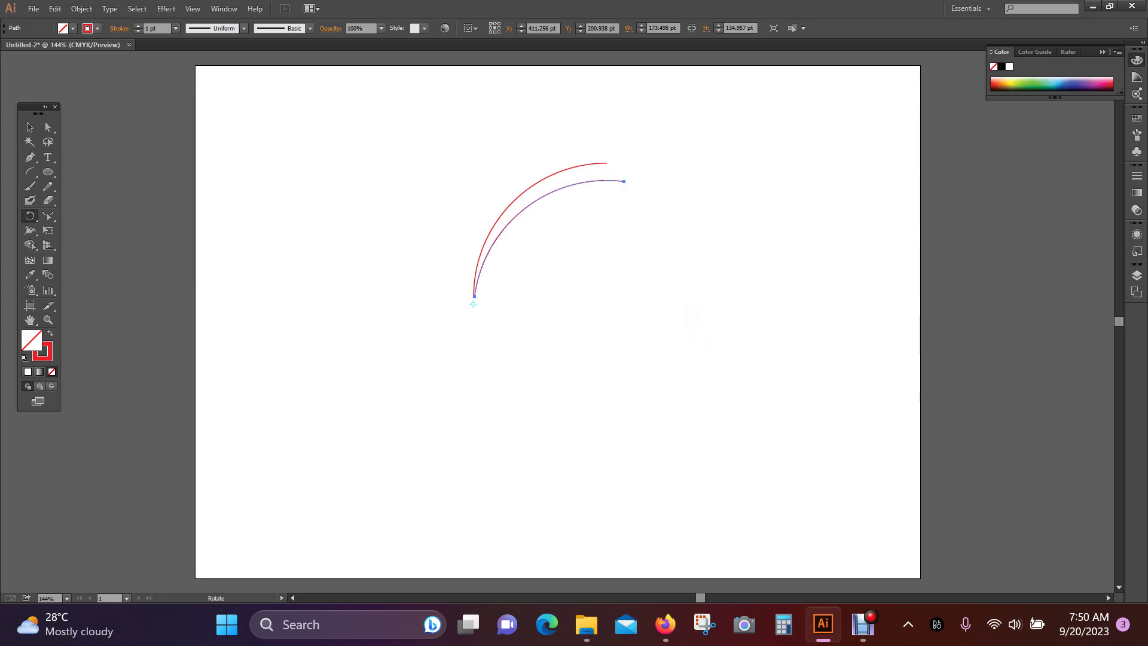
- Repeat the rotated copy around the centre point until the arcs form a nearly complete swirling circle
key("ctrl")
key("ctrl+d")
key("ctrl+d")
key("ctrl+d")
key("ctrl+d")
key("ctrl+d")
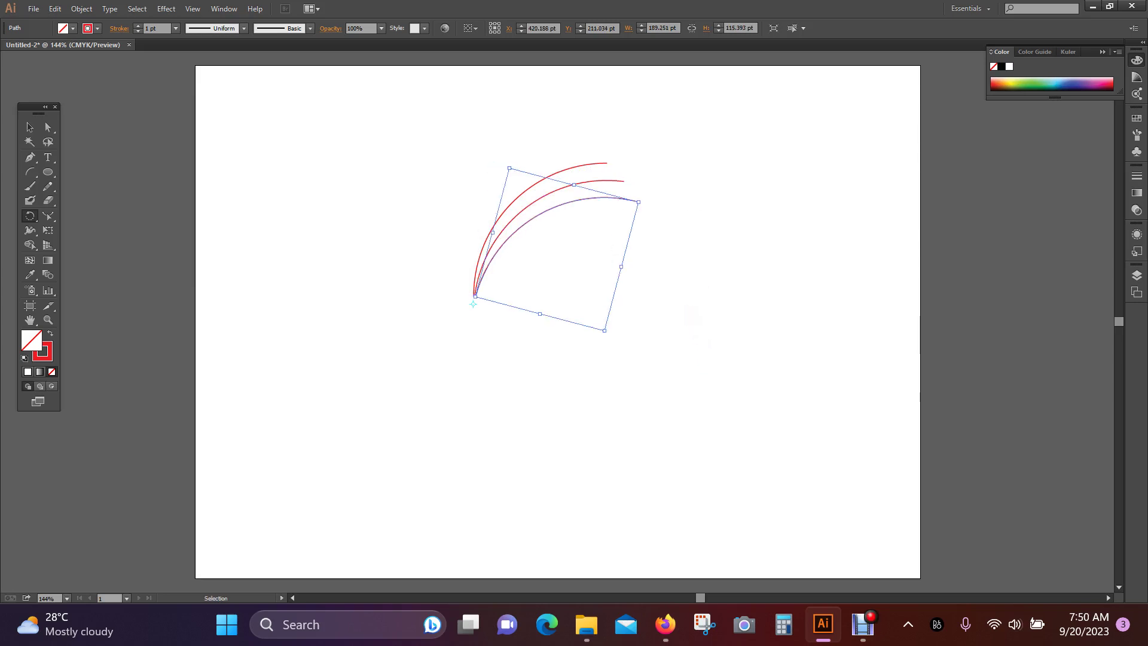
key("ctrl+d")
key("ctrl+d")
key("ctrl+d")
key("ctrl+d")
key("ctrl+d")
key("ctrl+d")
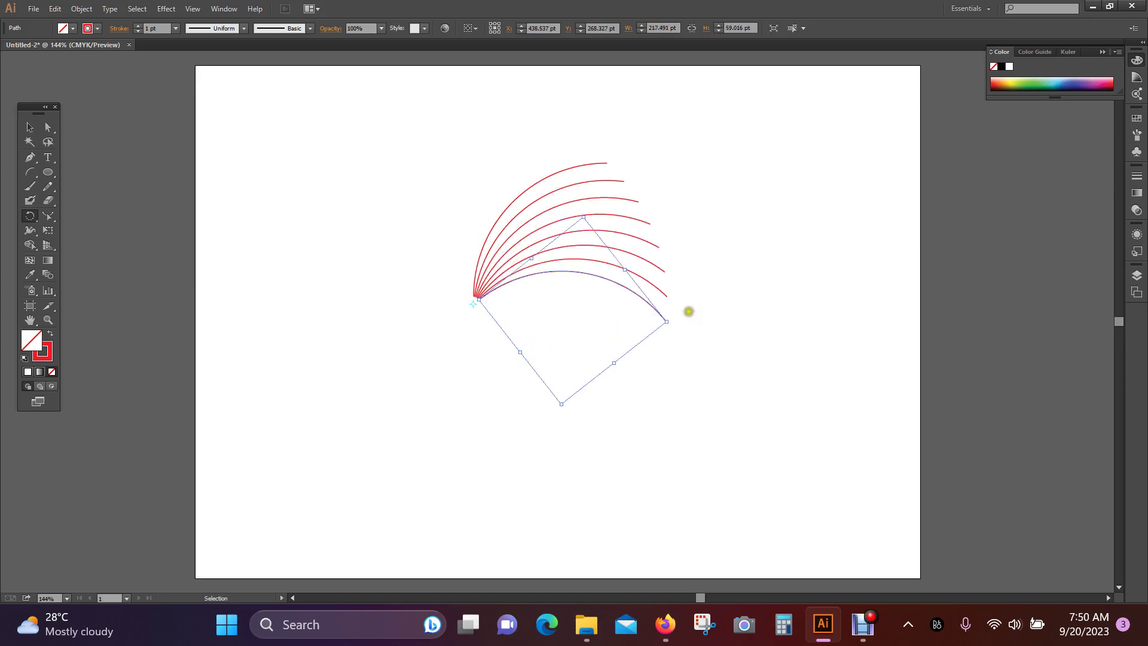
key("ctrl+d")
key("ctrl+d")
key("ctrl+d")
key("ctrl+d")
key("ctrl+d")
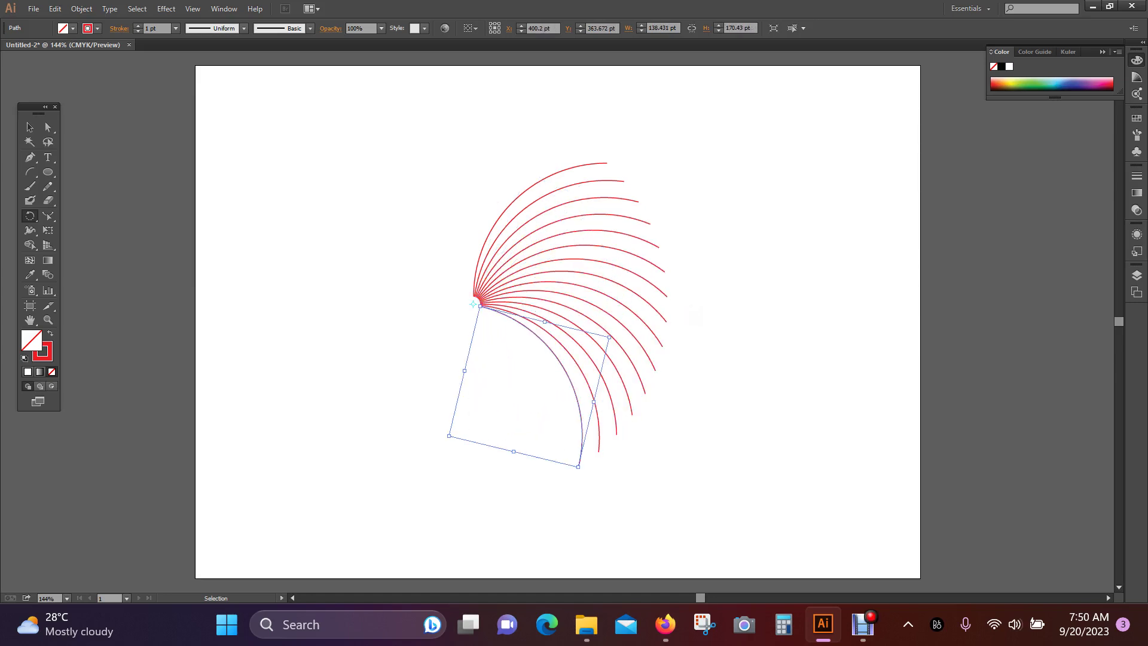
key("ctrl+d")
key("ctrl+d")
key("ctrl+d")
key("ctrl+d")
key("ctrl+d")
key("ctrl+d")
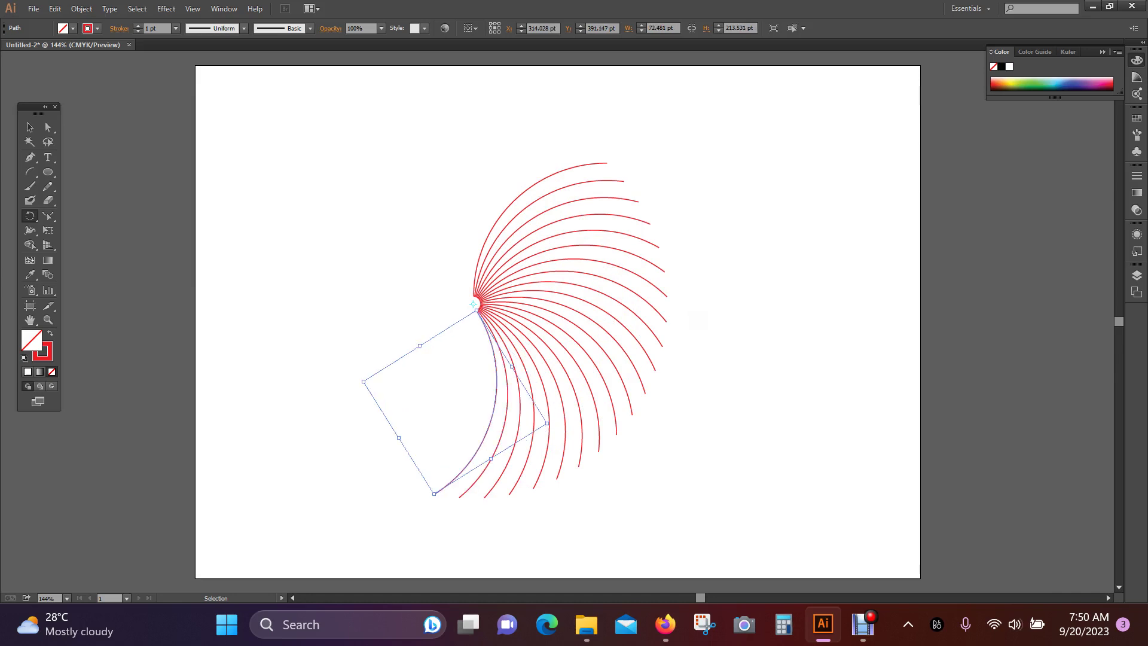
key("ctrl+d")
key("ctrl+d")
key("ctrl+d")
key("ctrl+d")
key("ctrl+d")
key("ctrl+d")
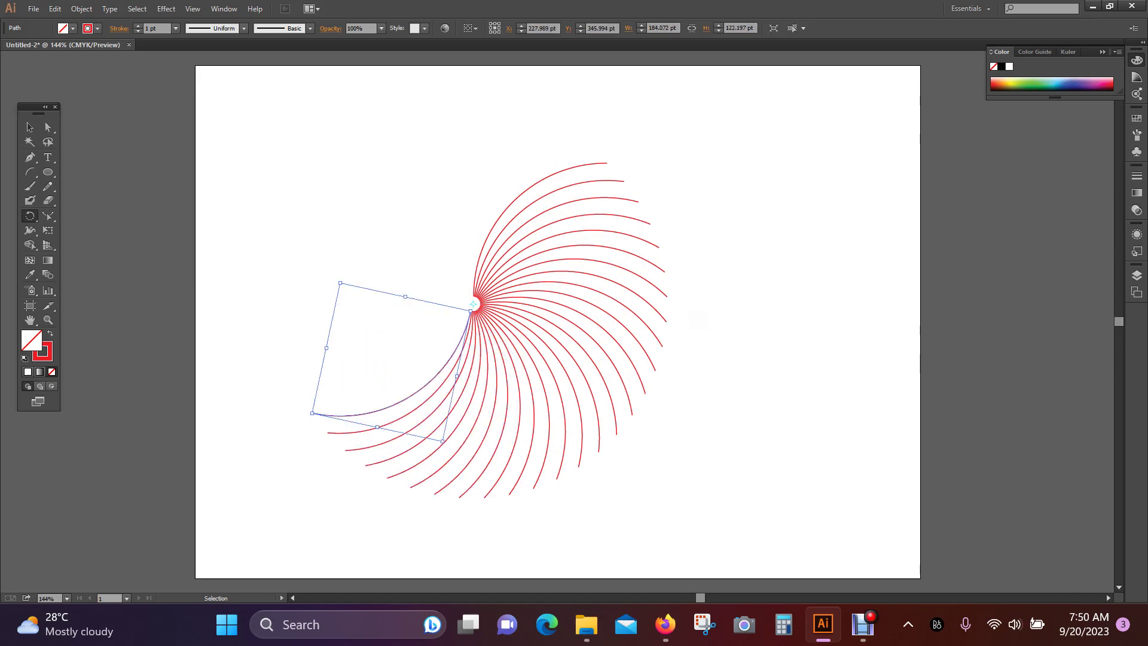
key("ctrl+d")
key("ctrl+d")
key("ctrl+d")
key("ctrl+d")
key("ctrl+d")
key("ctrl+d")
key("ctrl+d")
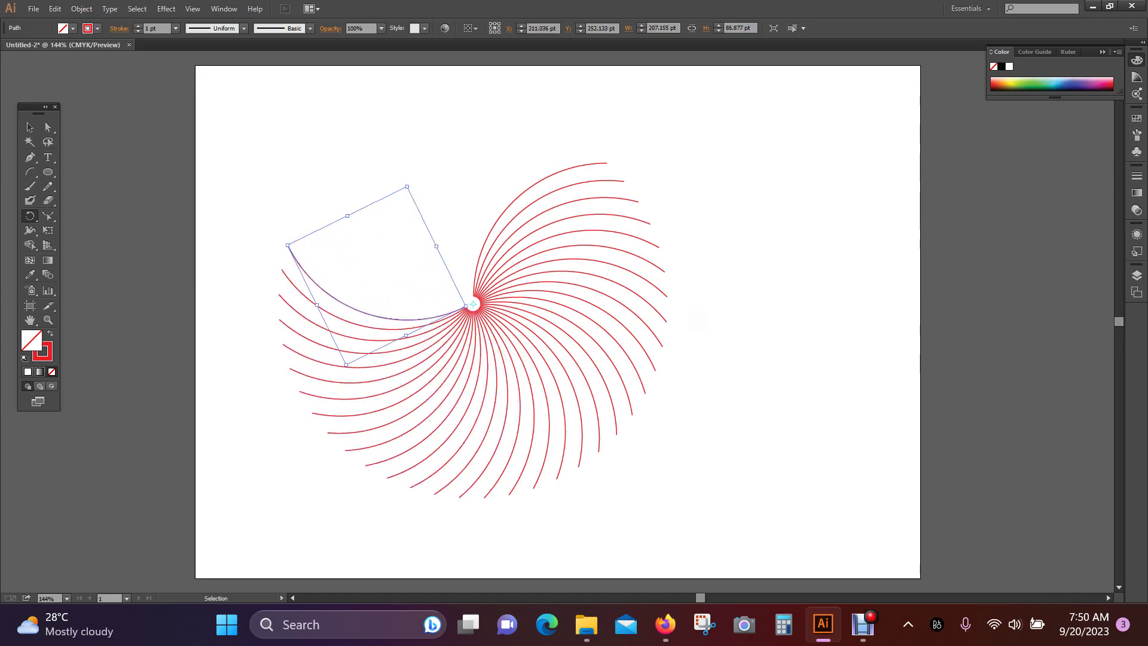
key("ctrl+d")
key("ctrl+d")
key("ctrl+d")
key("ctrl+d")
key("ctrl+d")
key("ctrl+d")
key("ctrl+d")
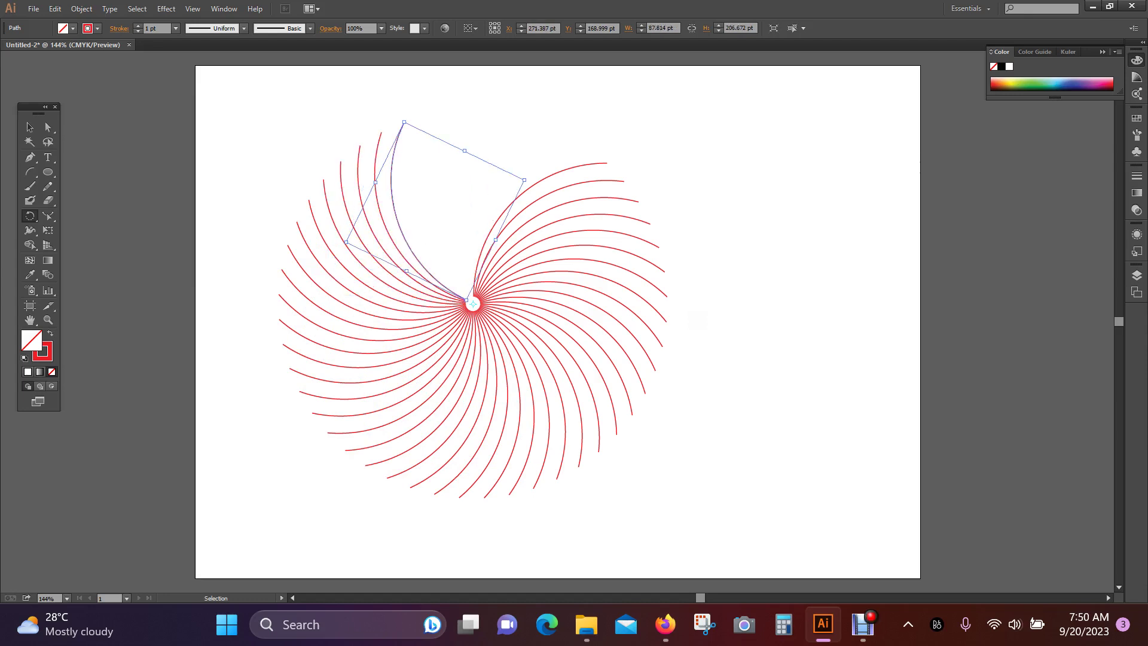
key("ctrl+d")
key("ctrl+d")
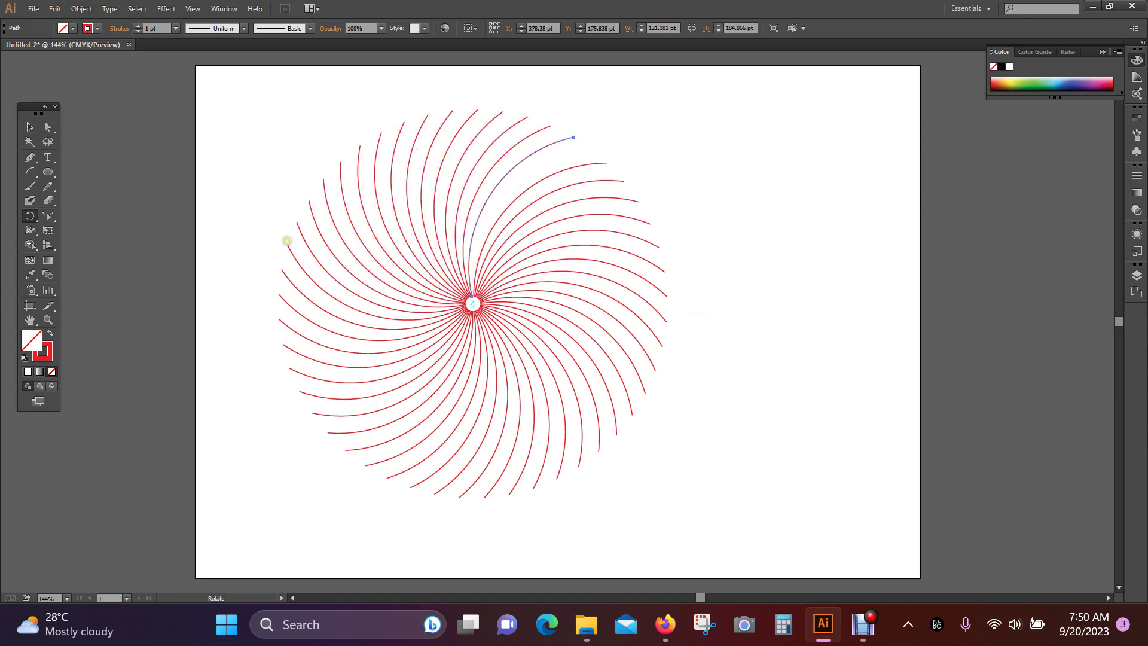
- Duplicate the last arc into the remaining gap at the circle's upper right, and clear the selection
left_click(29, 128)
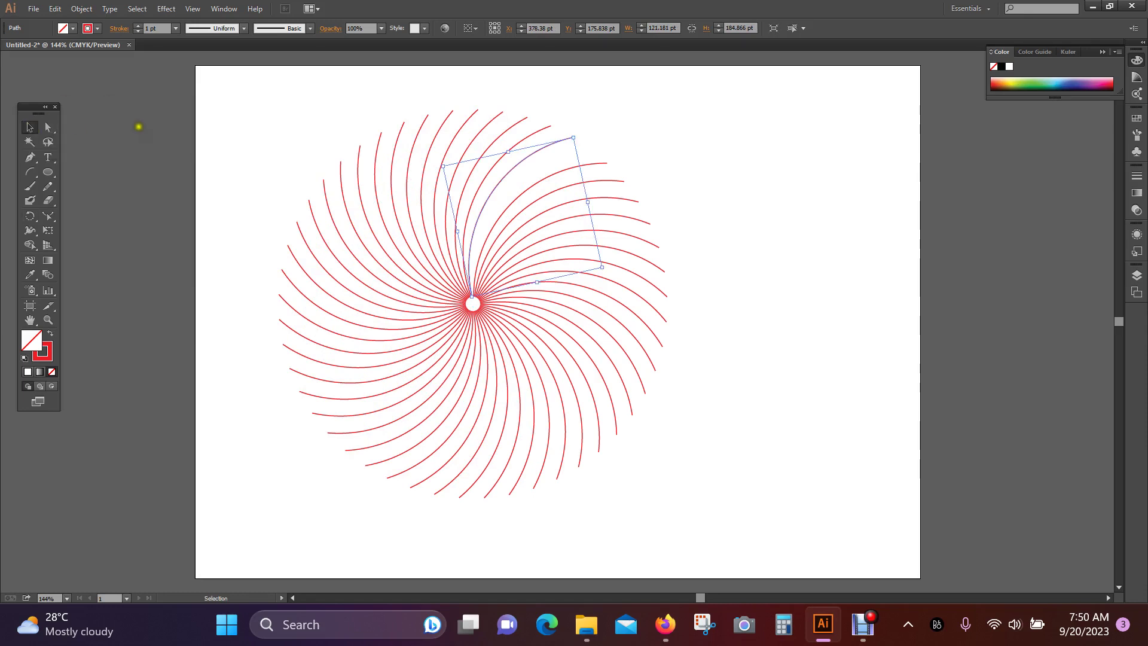
left_click(321, 110)
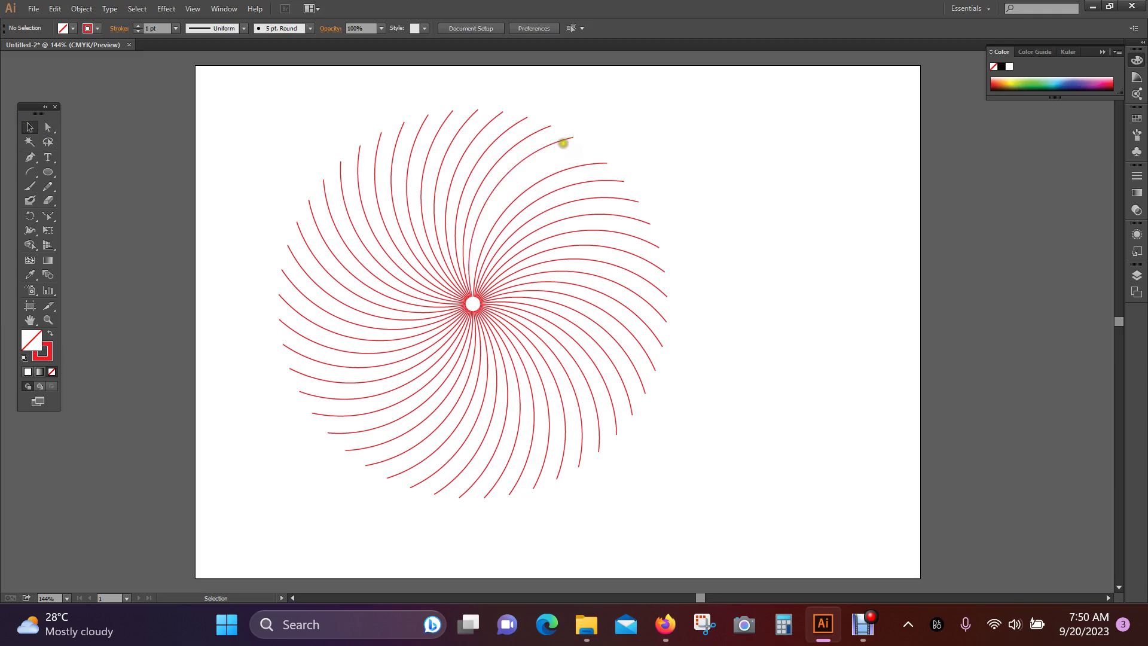
left_click(565, 142)
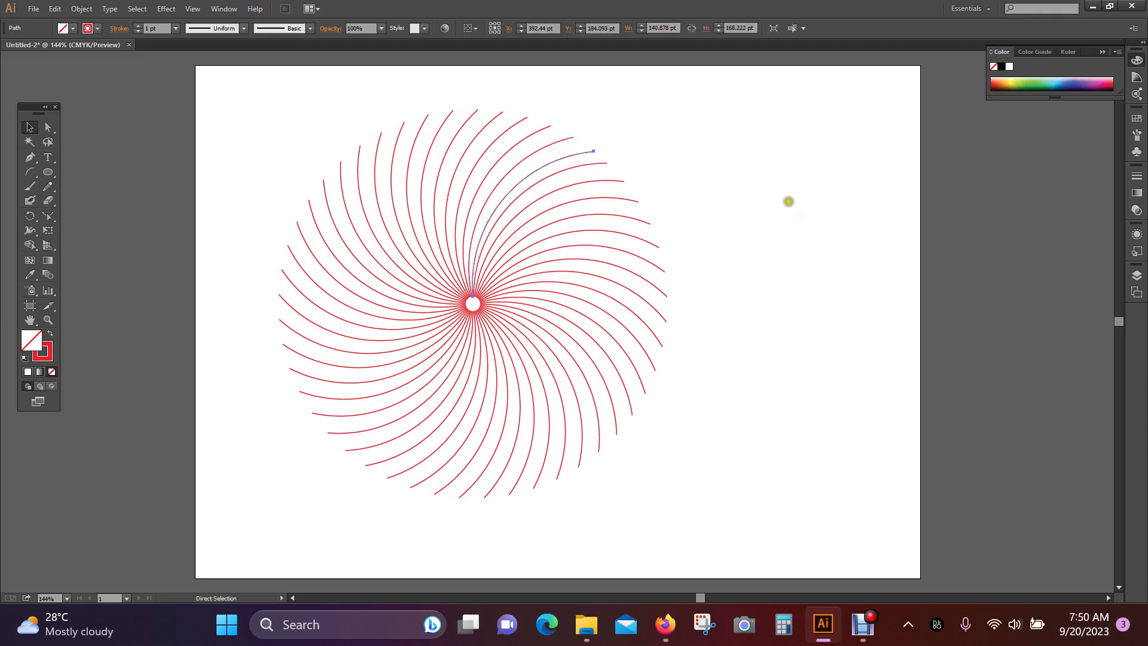
left_click(843, 221)
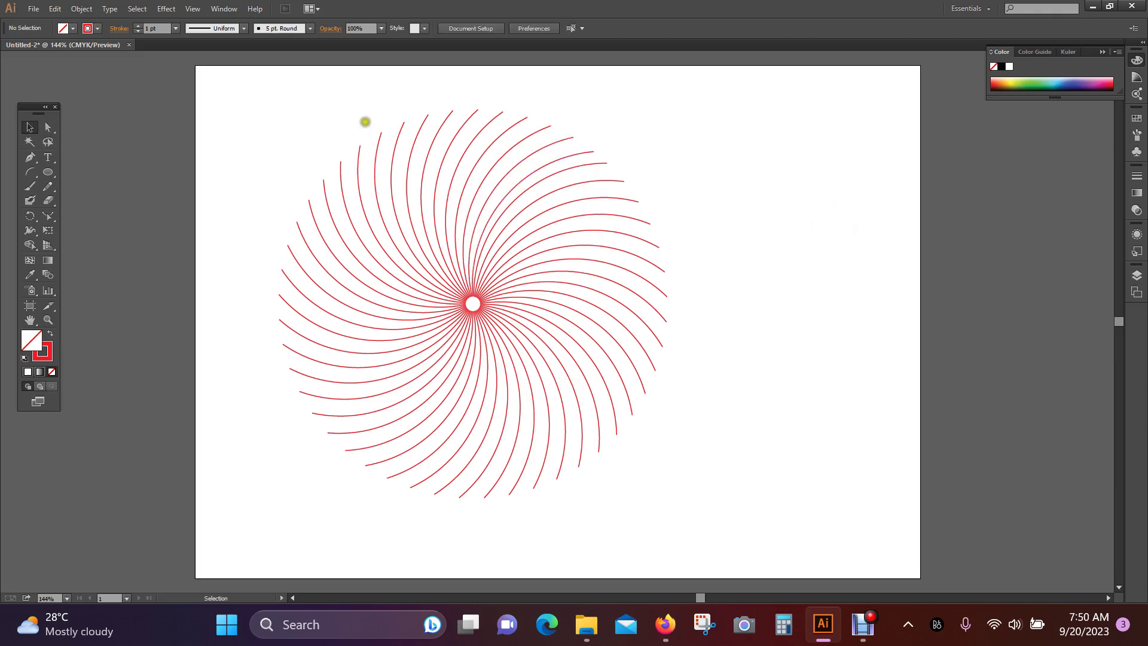
- Select all the arcs of the swirl and group them
left_click_drag(254, 124, 694, 520)
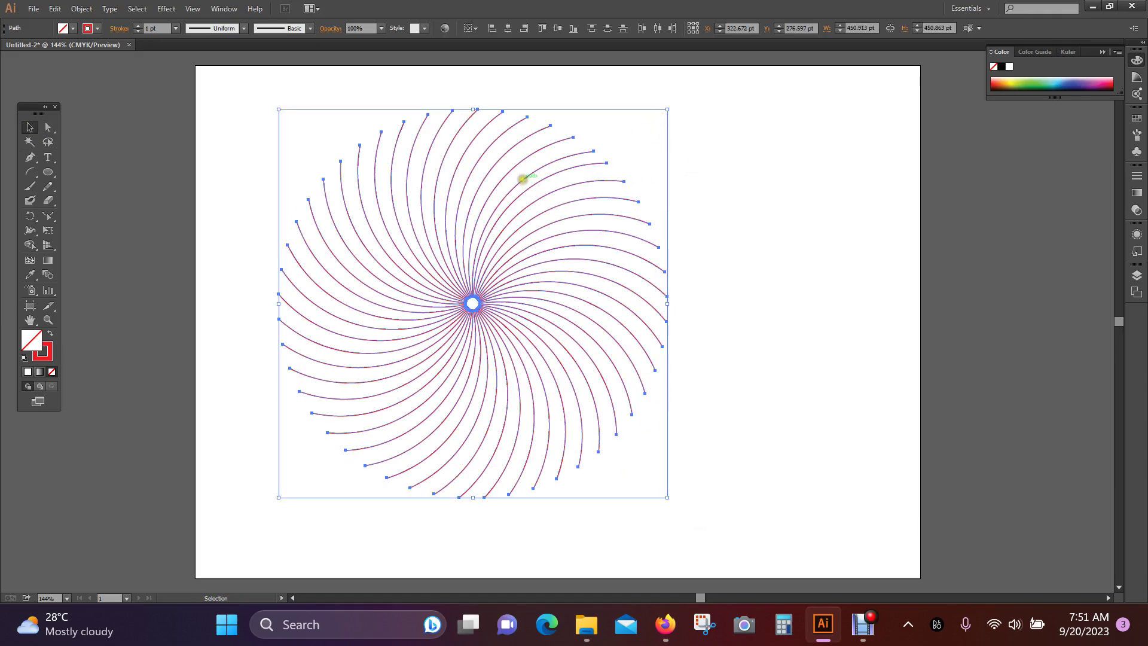
right_click(523, 179)
left_click(583, 268)
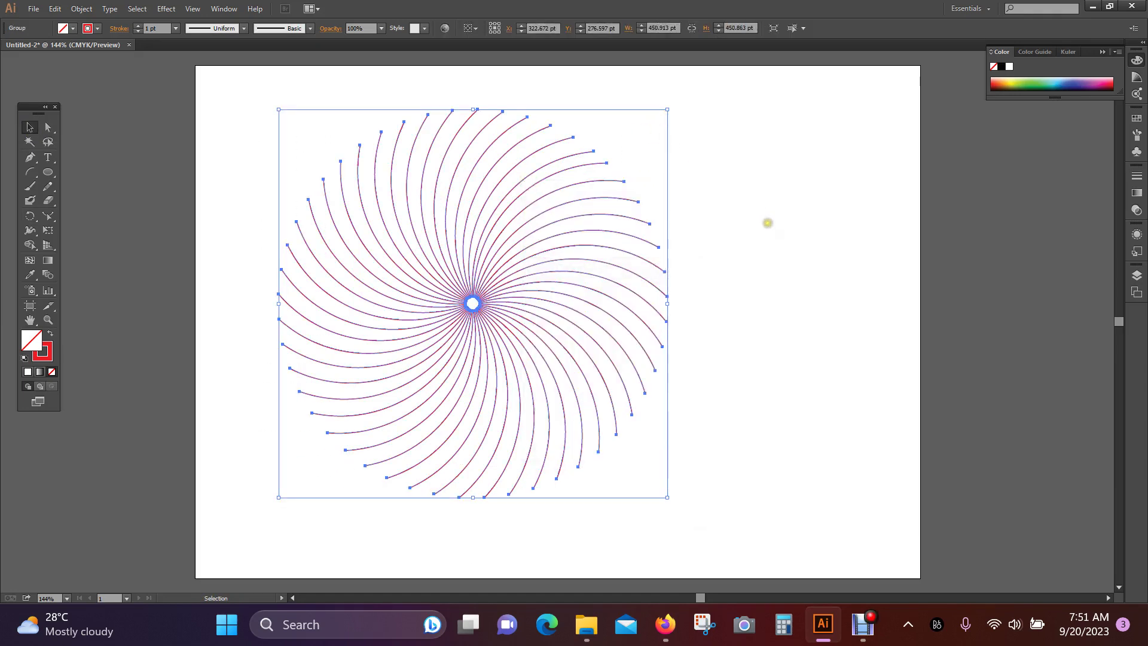
- Scale the swirl group down proportionally to about 198 pt wide and move it toward the artboard's upper left
left_click(696, 133)
left_click(561, 169)
left_click_drag(667, 109, 558, 177)
left_click(618, 366)
left_click_drag(522, 317, 446, 283)
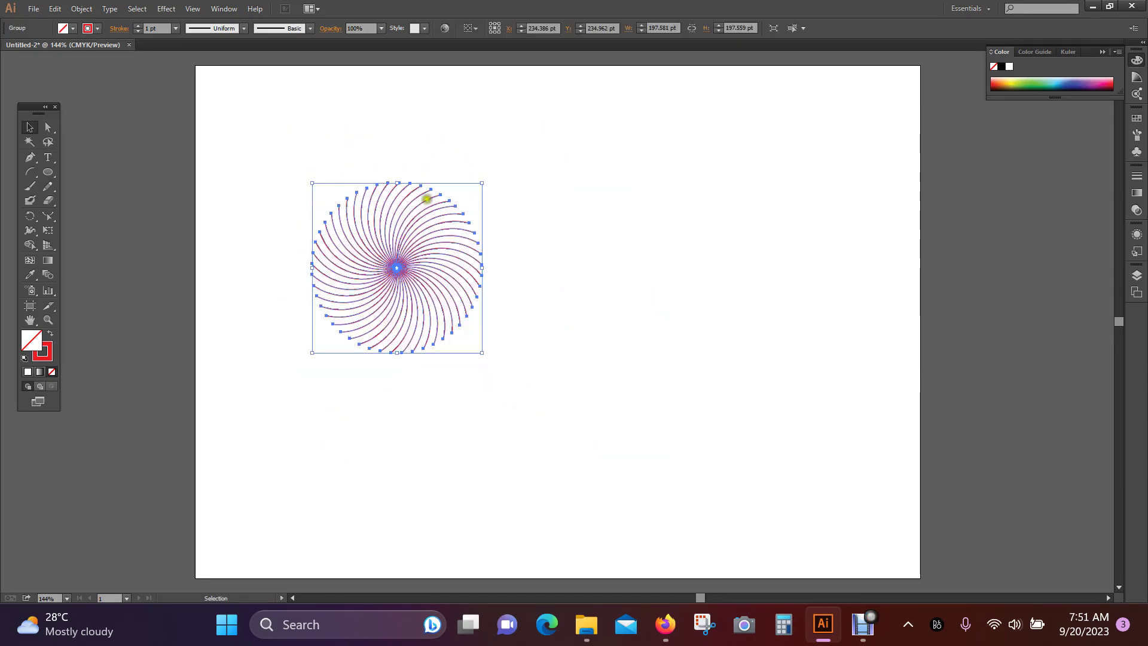
left_click(704, 409)
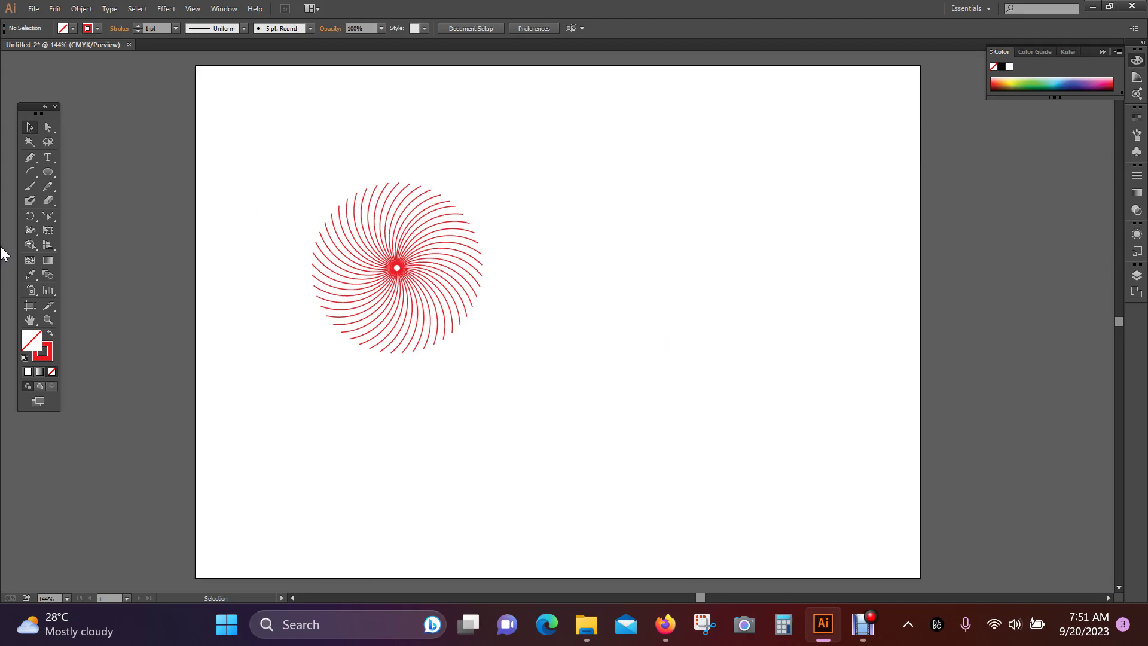
- Shrink the swirl group to about 102 pt wide and move it further up and left on the artboard
left_click(397, 268)
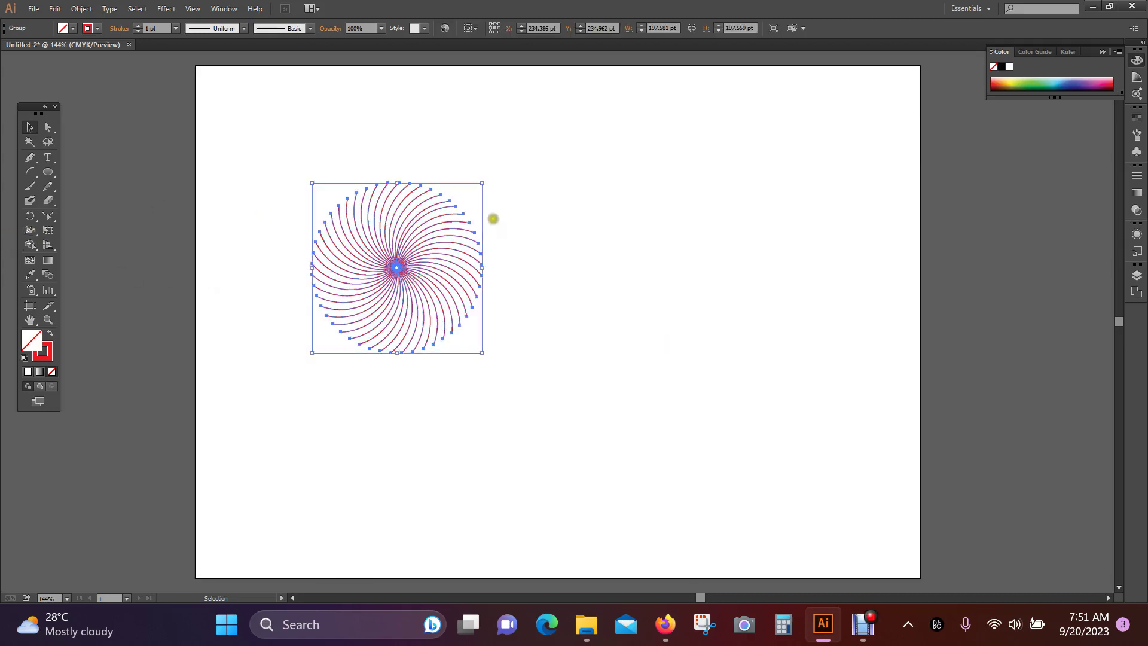
left_click_drag(482, 182, 441, 213)
left_click(544, 289)
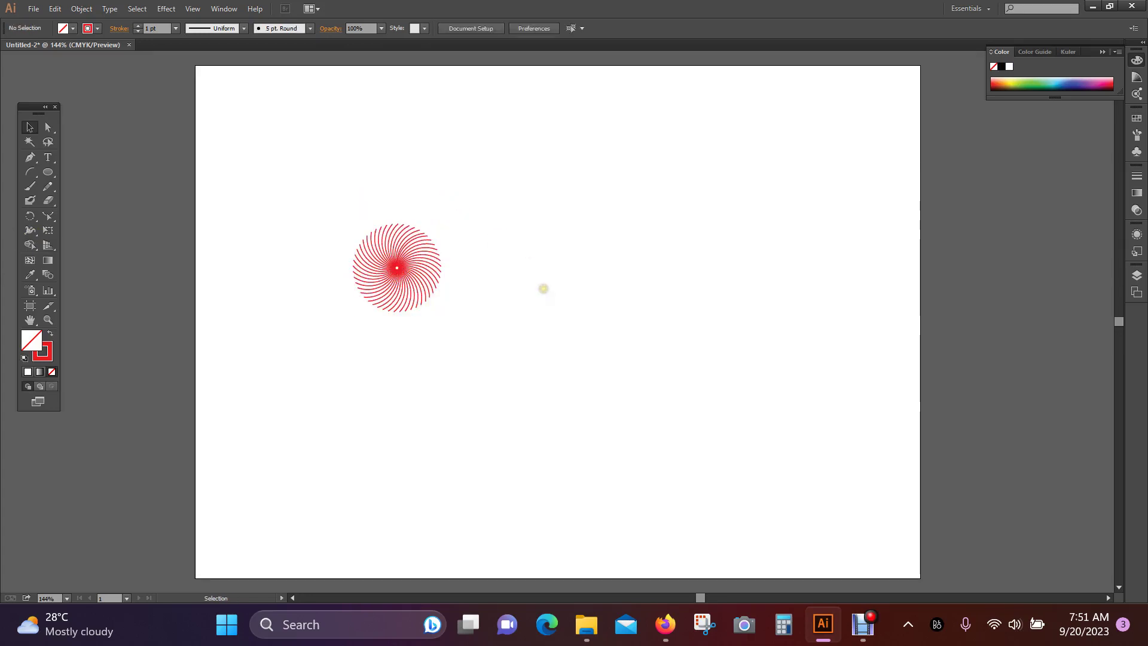
left_click_drag(416, 268, 364, 209)
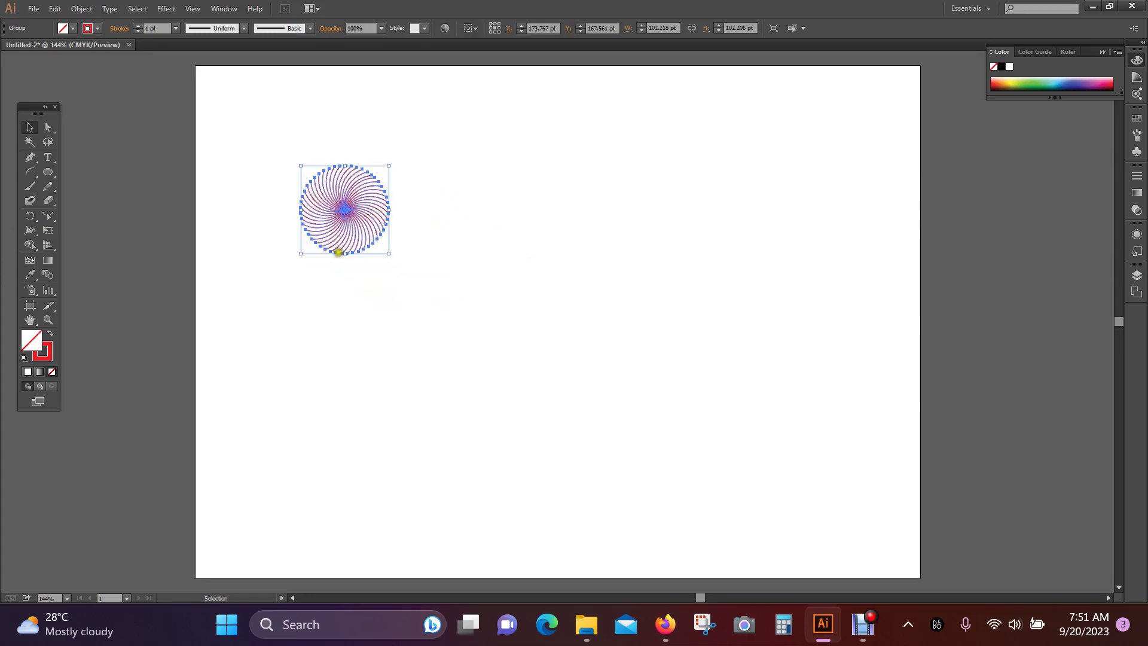
left_click(142, 145)
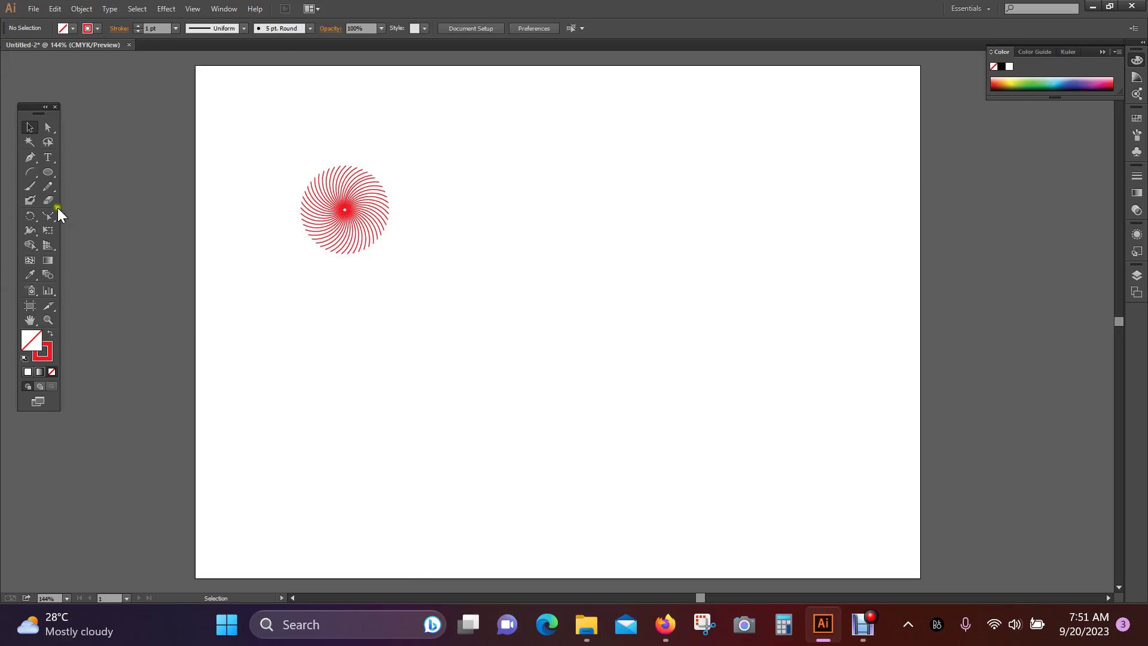
- Draw an open curved path with the Pen tool beside the swirl, about 49 pt wide and 132 pt high, and deselect it
left_click(37, 155)
left_click(73, 158)
left_click(482, 296)
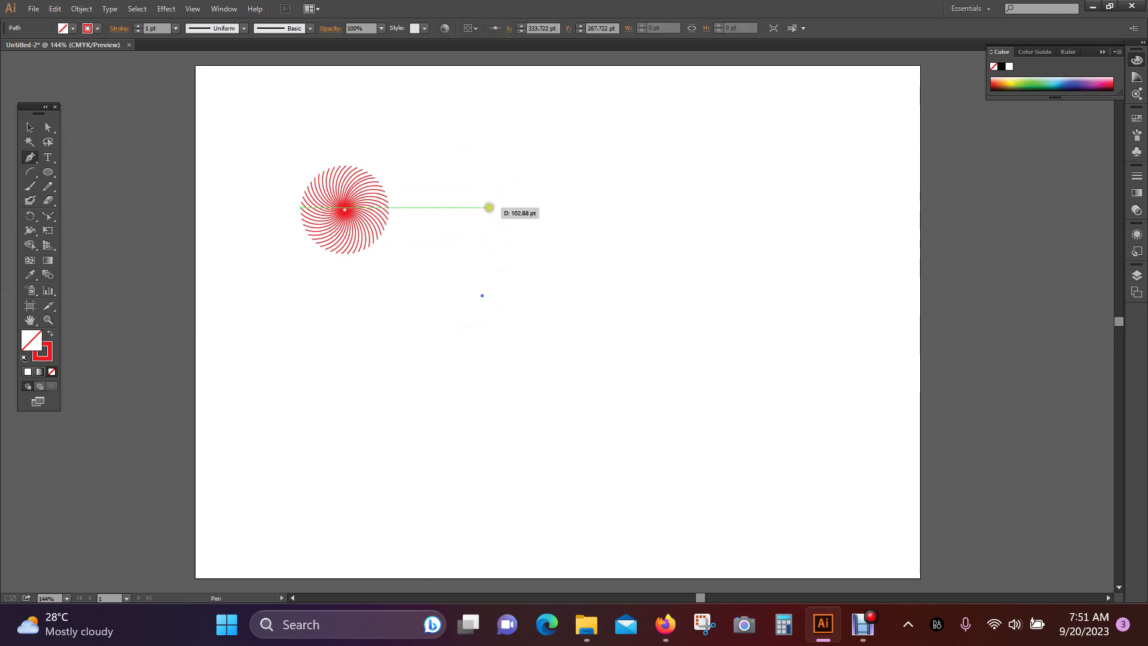
left_click(497, 186)
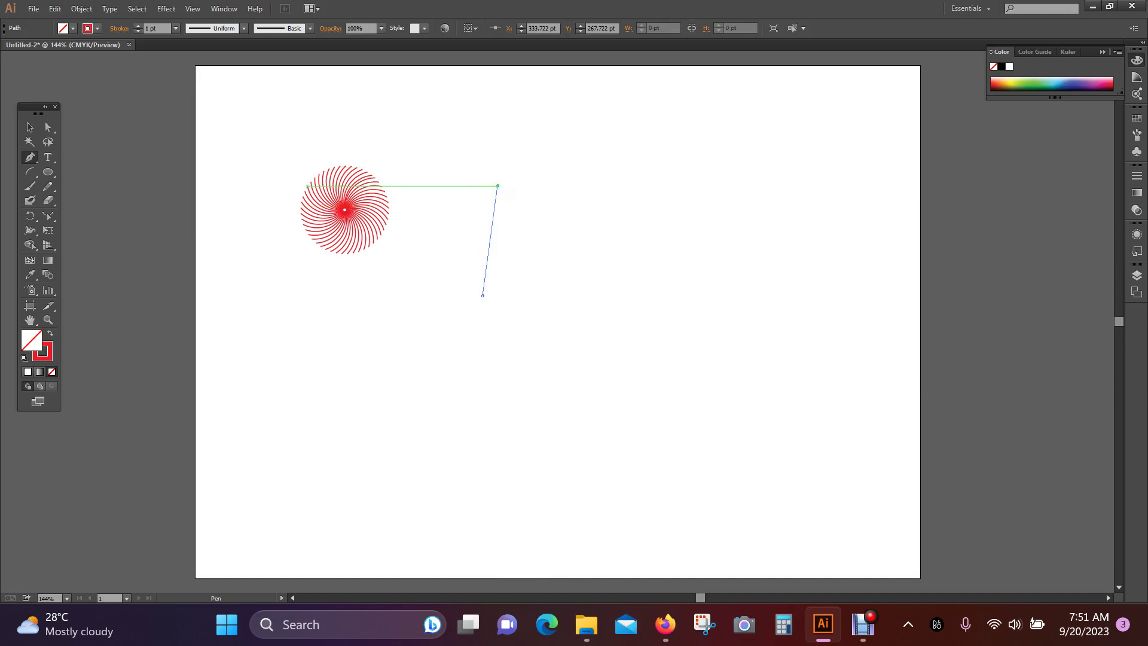
left_click_drag(498, 186, 581, 126)
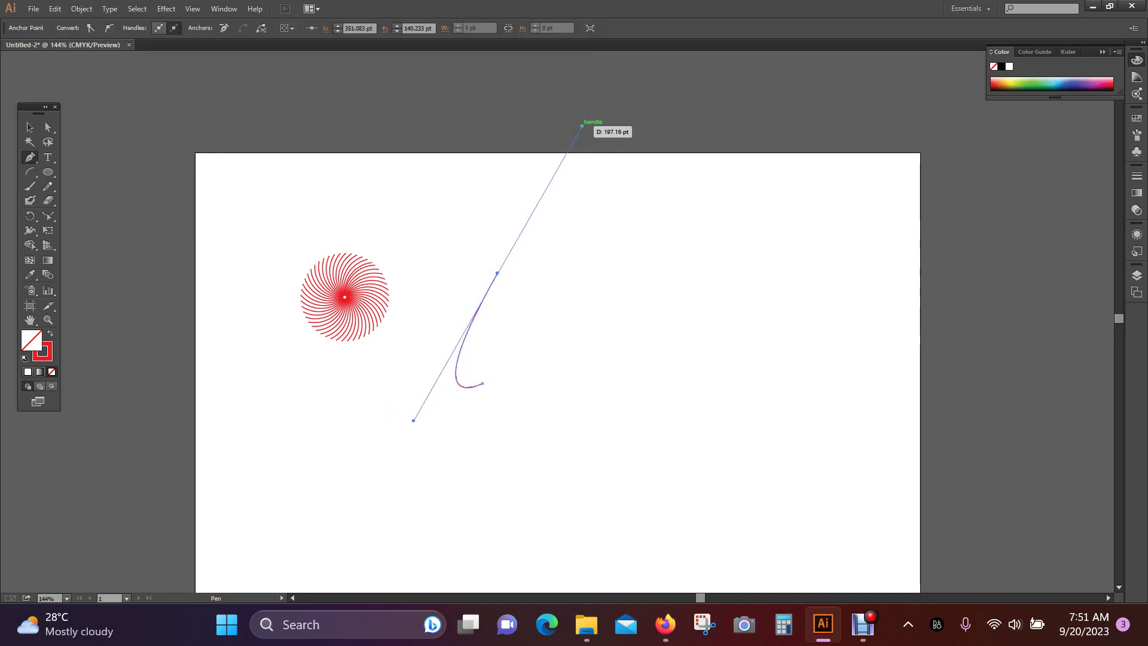
left_click(31, 127)
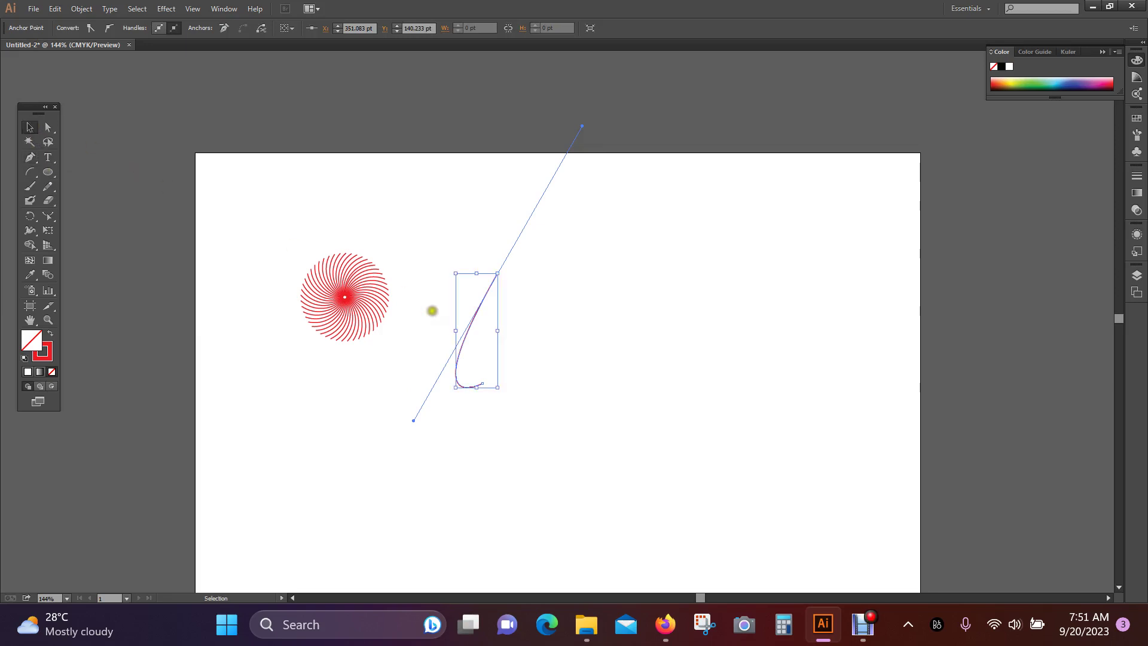
left_click(618, 361)
- Swap the curved path's stroke and fill to make it solid red, and rotate it slightly counterclockwise until its straight edge is vertical
left_click_drag(471, 375, 482, 431)
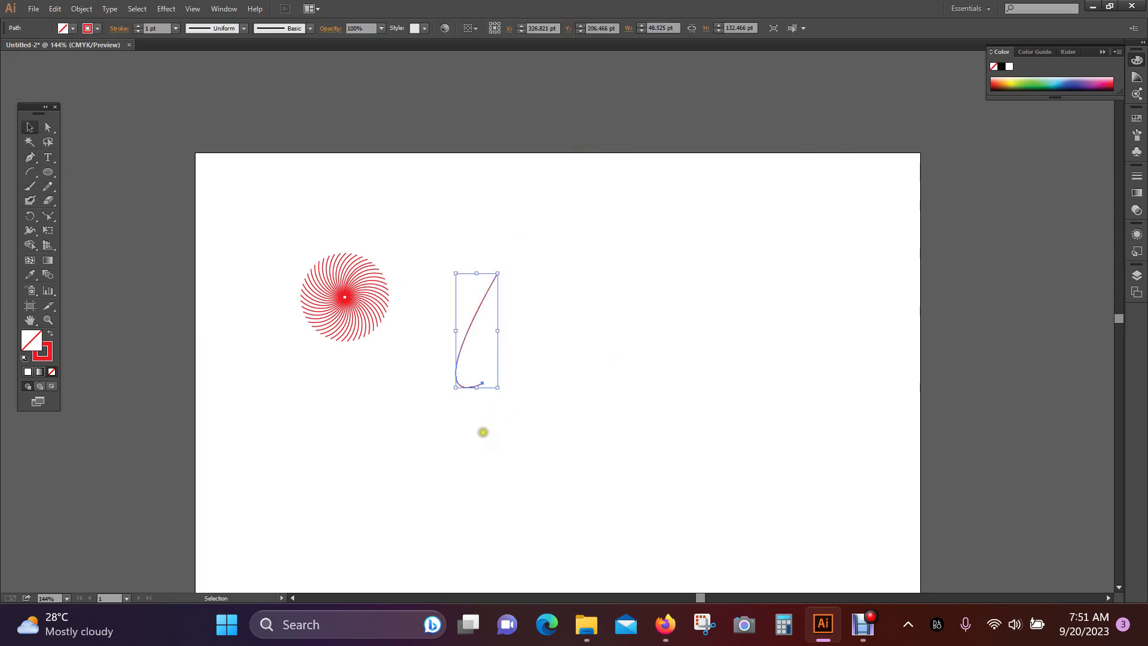
left_click(51, 333)
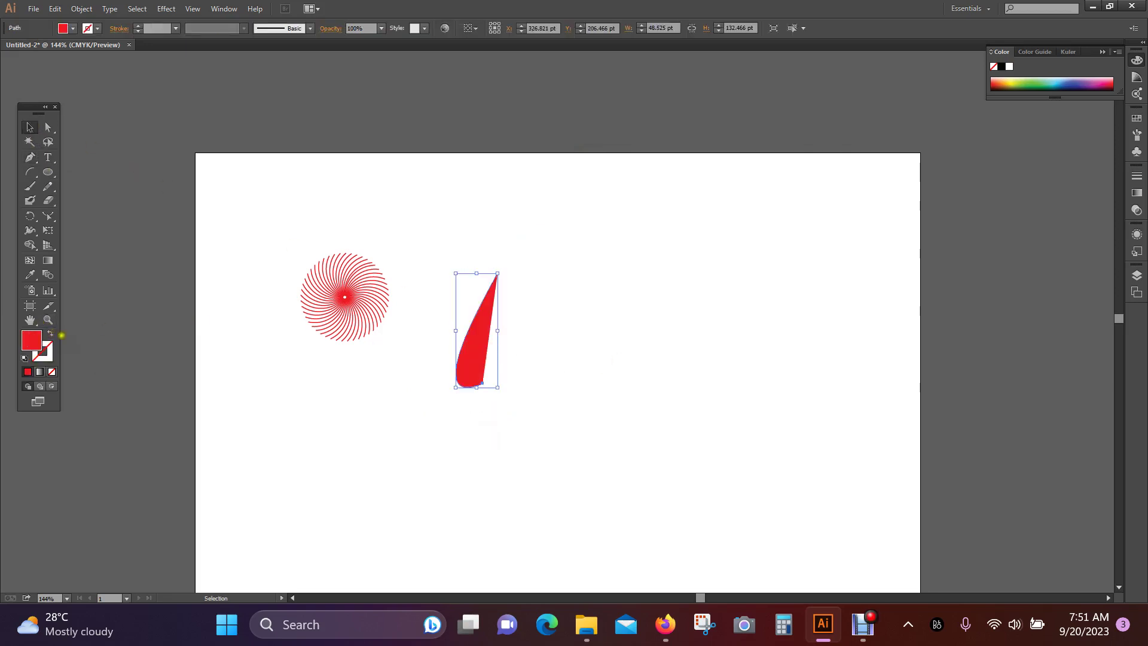
left_click(491, 363)
left_click_drag(462, 304, 502, 375)
left_click_drag(500, 272, 488, 270)
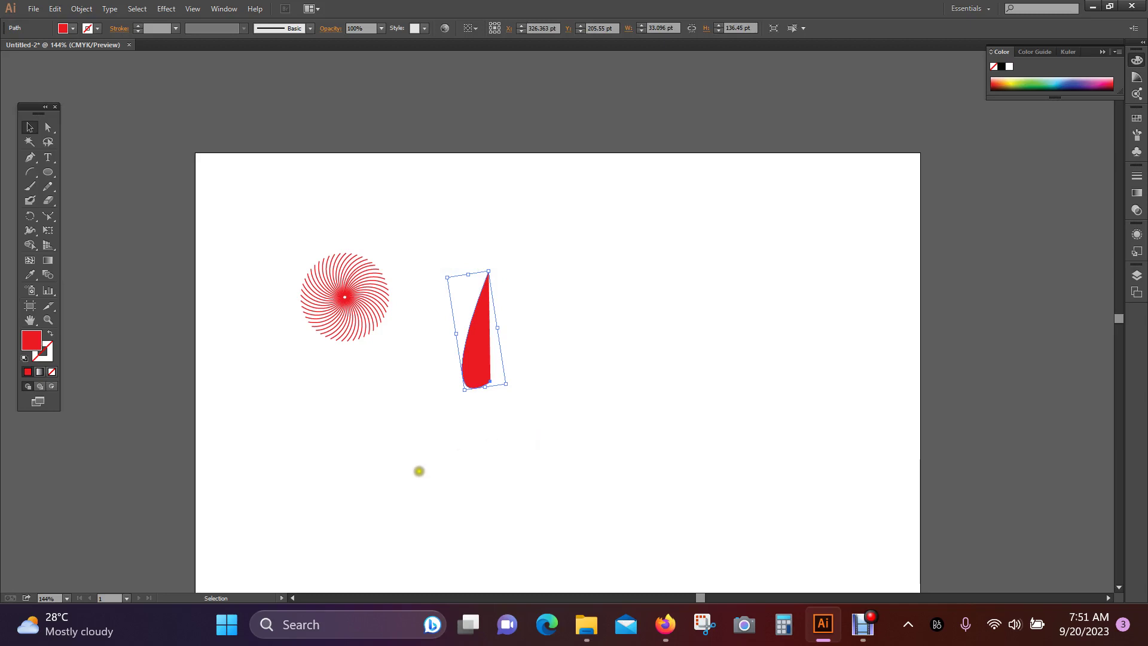
- Create a mirrored copy of the red half-petal with the Reflect tool, using the vertical axis
left_click(33, 217)
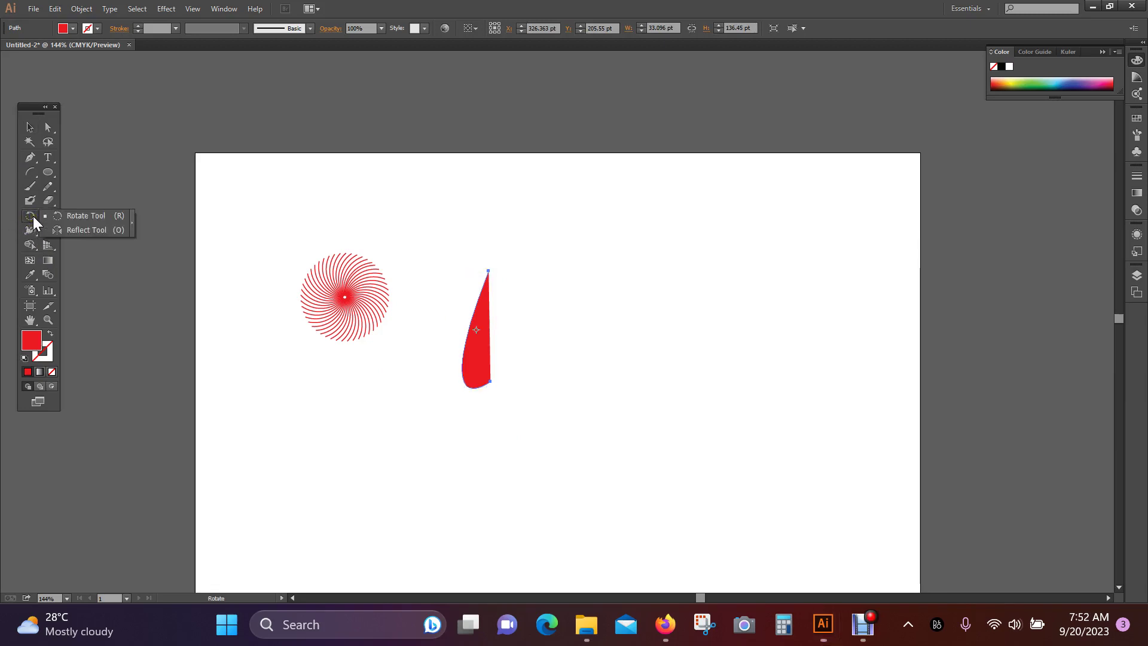
left_click(101, 229)
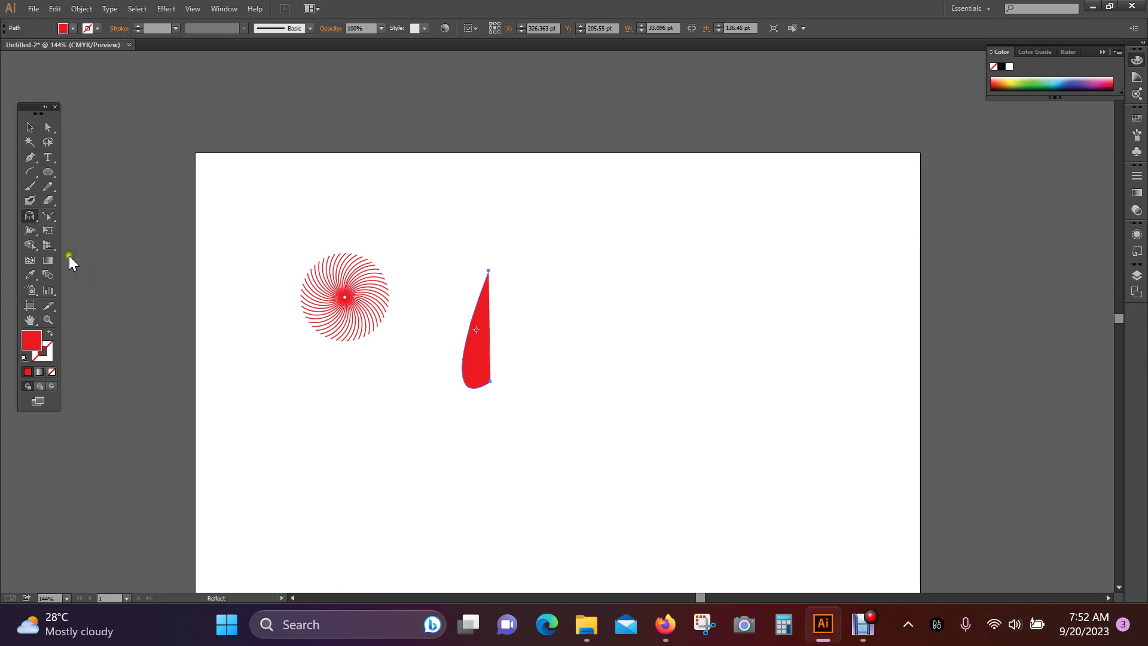
double_click(31, 215)
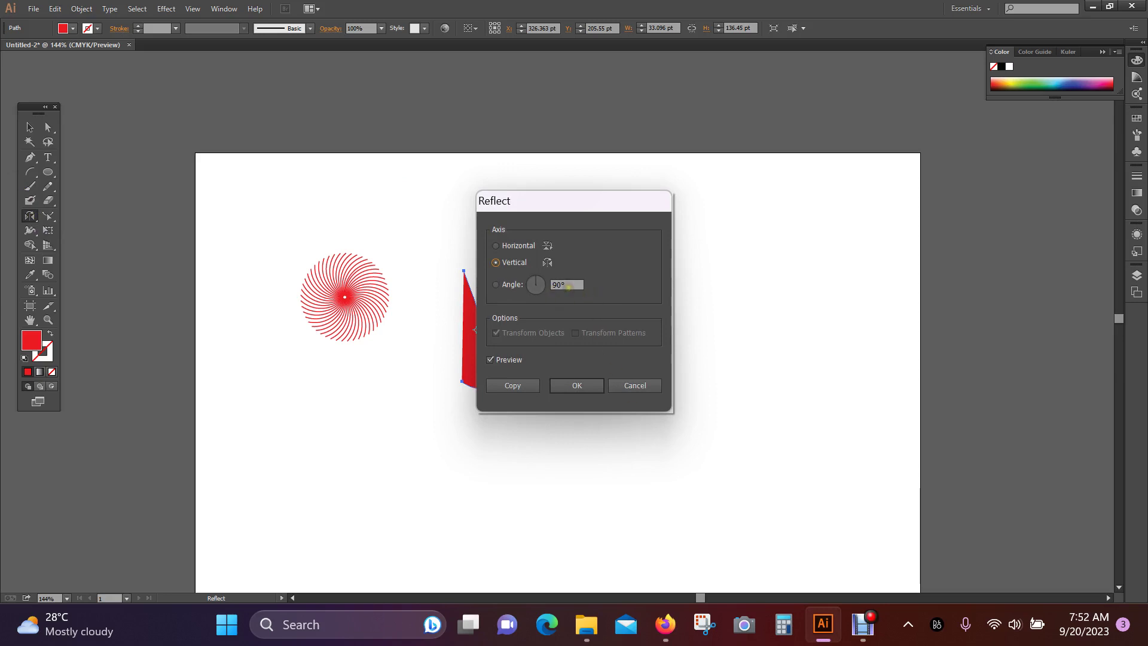
left_click(511, 386)
left_click(28, 128)
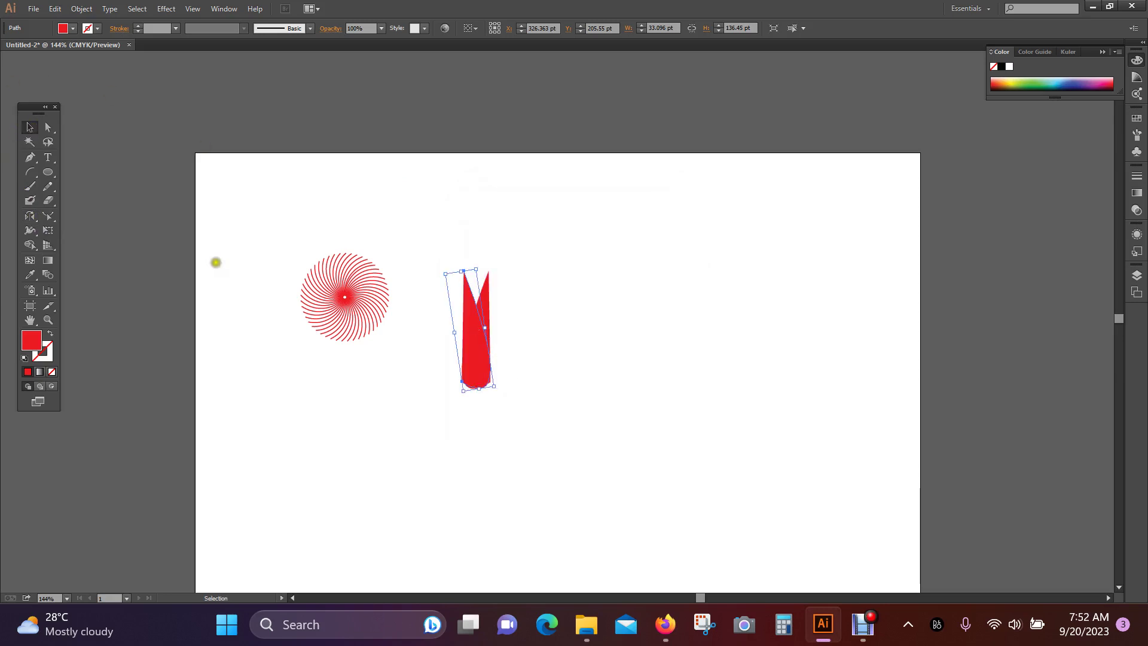
- Nudge the mirrored half horizontally to the right of the original so their straight edges nearly meet
key("Right")
key("Right")
key("Right")
key("Right")
key("Right")
key("Right")
key("Right")
key("Right")
key("Right")
key("Right")
key("Right")
key("Right")
key("Right")
key("Right")
key("Right")
key("Right")
key("Right")
key("Right")
key("Right")
key("Right")
key("Right")
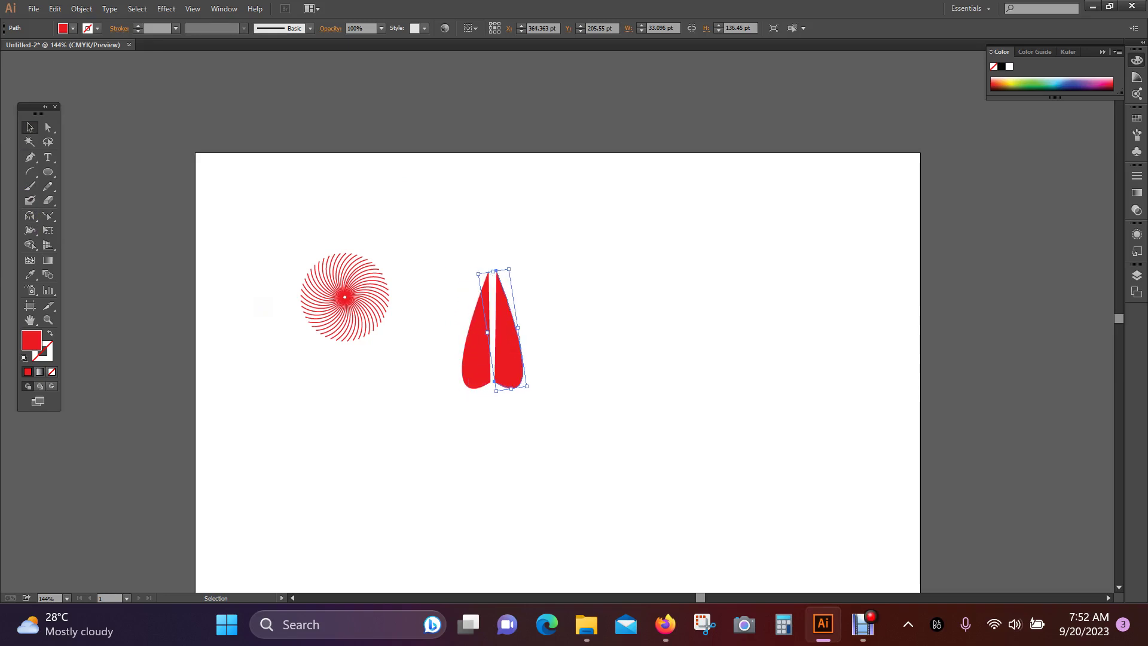
key("Left")
key("Left")
key("Left")
key("Left")
key("Left")
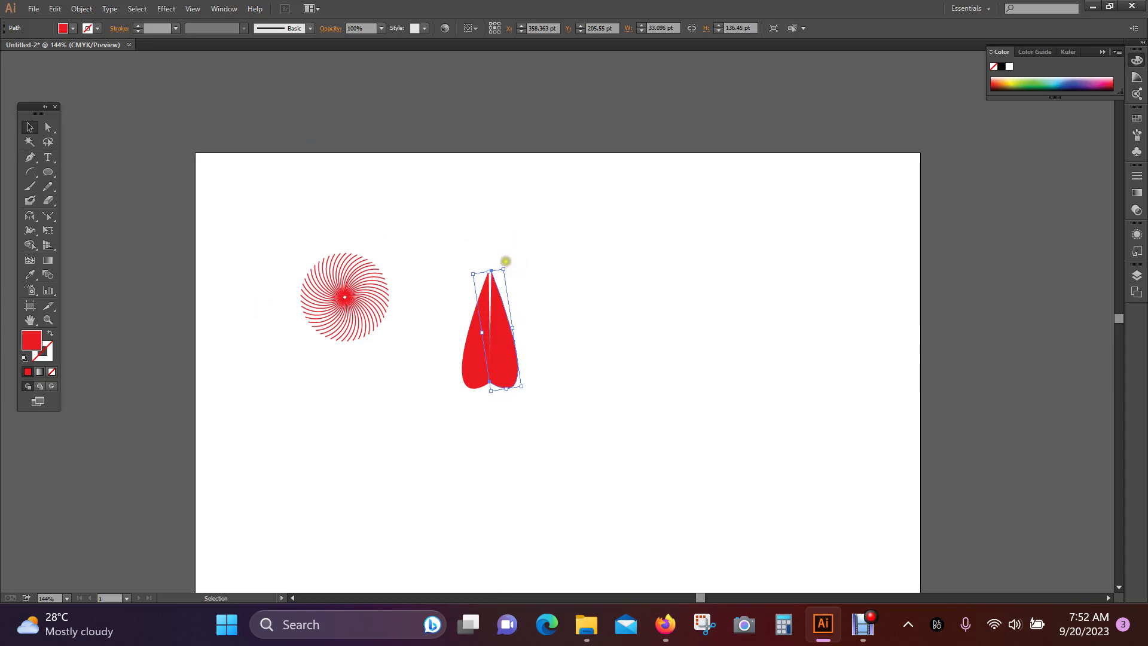
- Adjust the mirrored half's rotation slightly and nudge it left to close the gap with the original half
left_click_drag(505, 263, 501, 262)
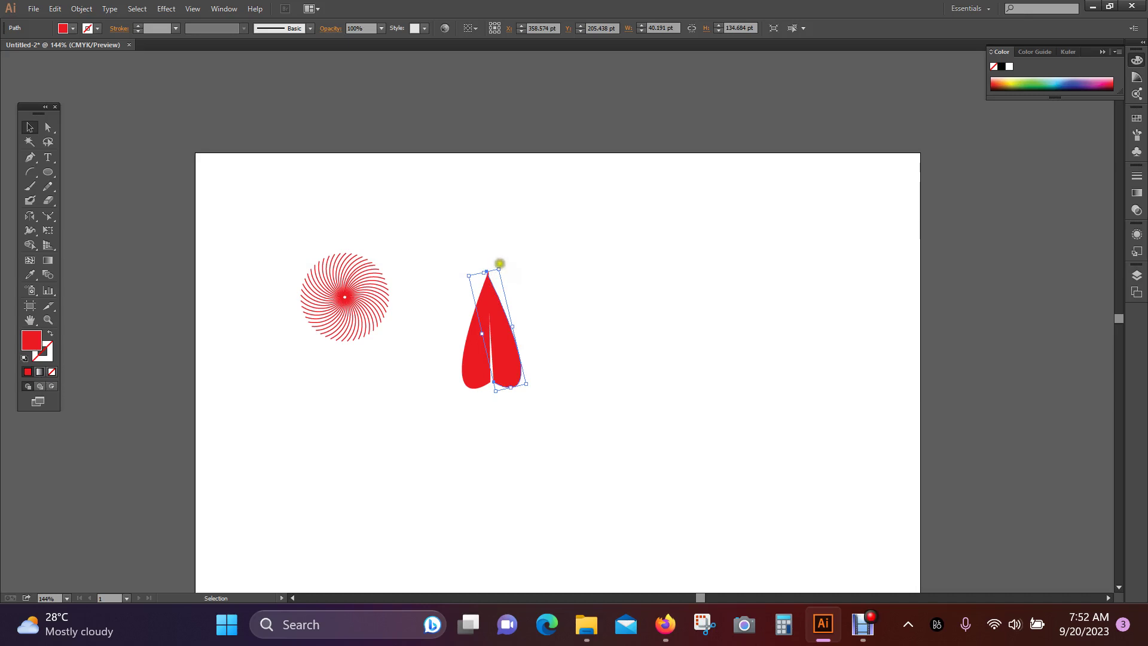
left_click_drag(509, 270, 513, 261)
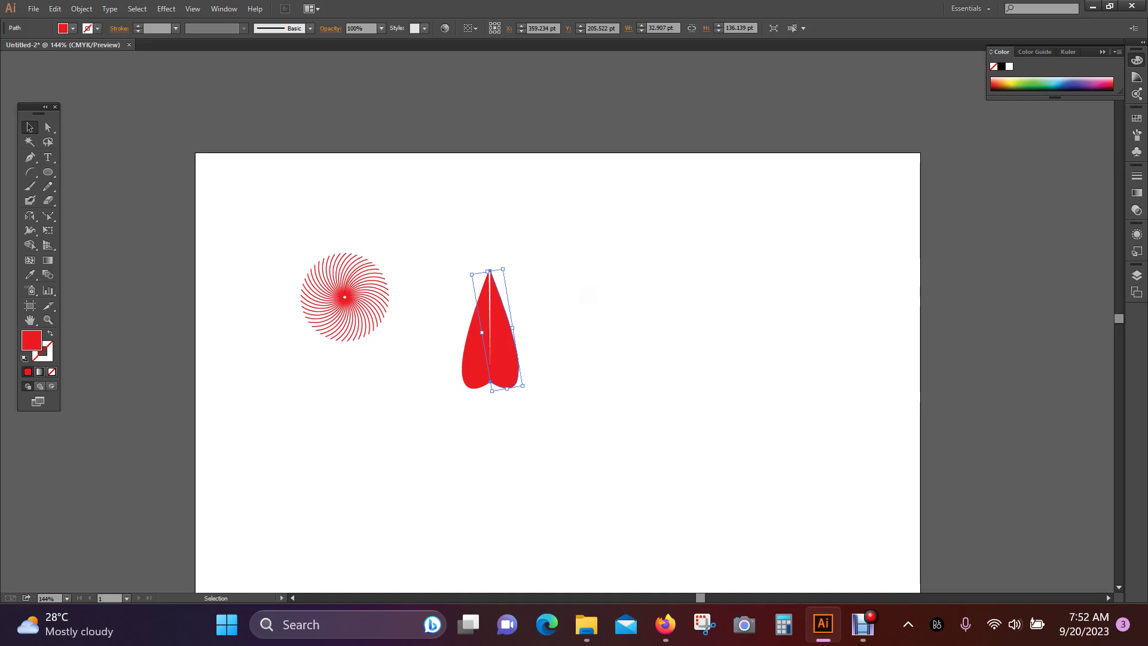
key("Left")
key("Left")
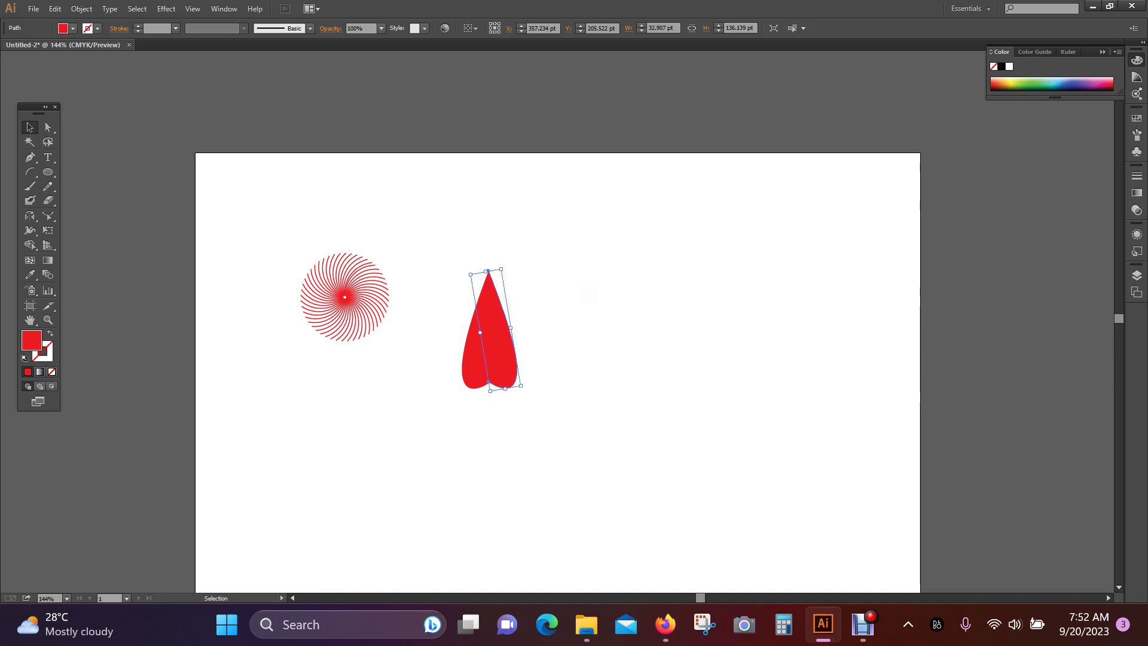
- Select both halves of the red petal and group them
key("ctrl+shift+a")
left_click_drag(440, 256, 572, 448)
right_click(493, 326)
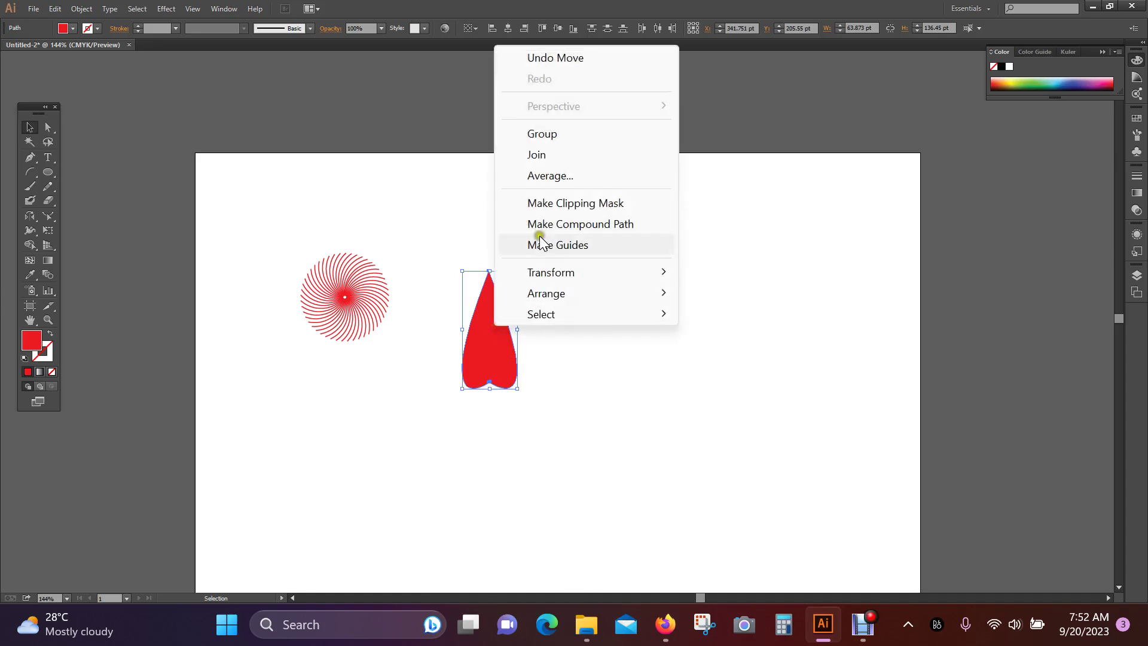
left_click(562, 135)
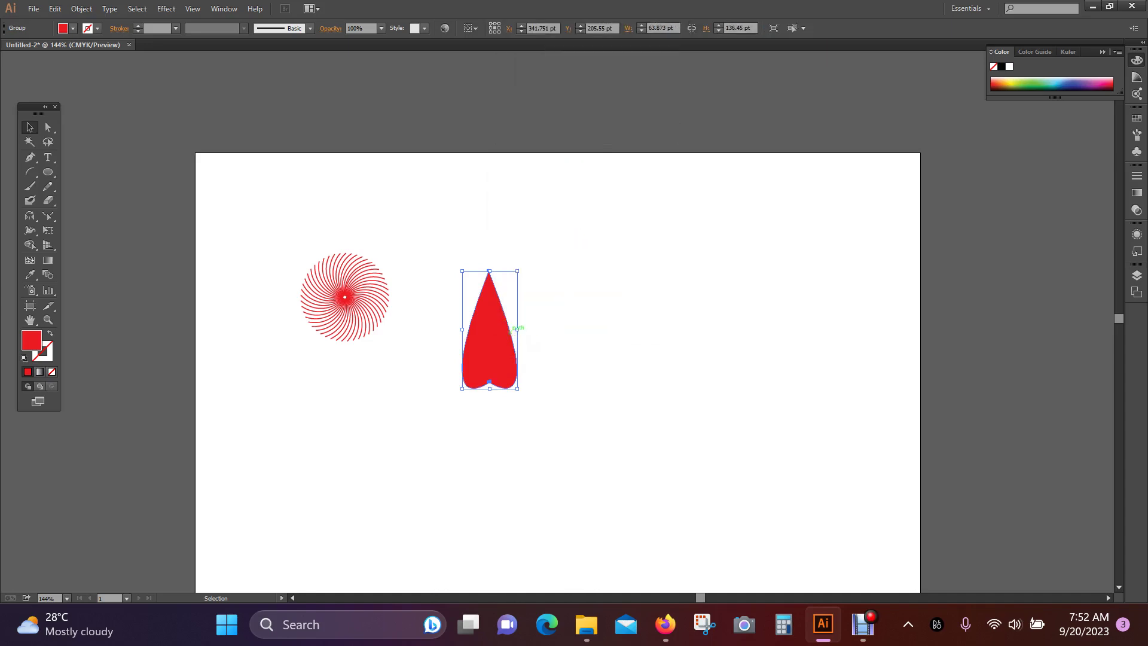
- Scale the petal group down proportionally to about 45 by 96 pt and center it just above the swirl, pointing up
left_click_drag(510, 331, 355, 199)
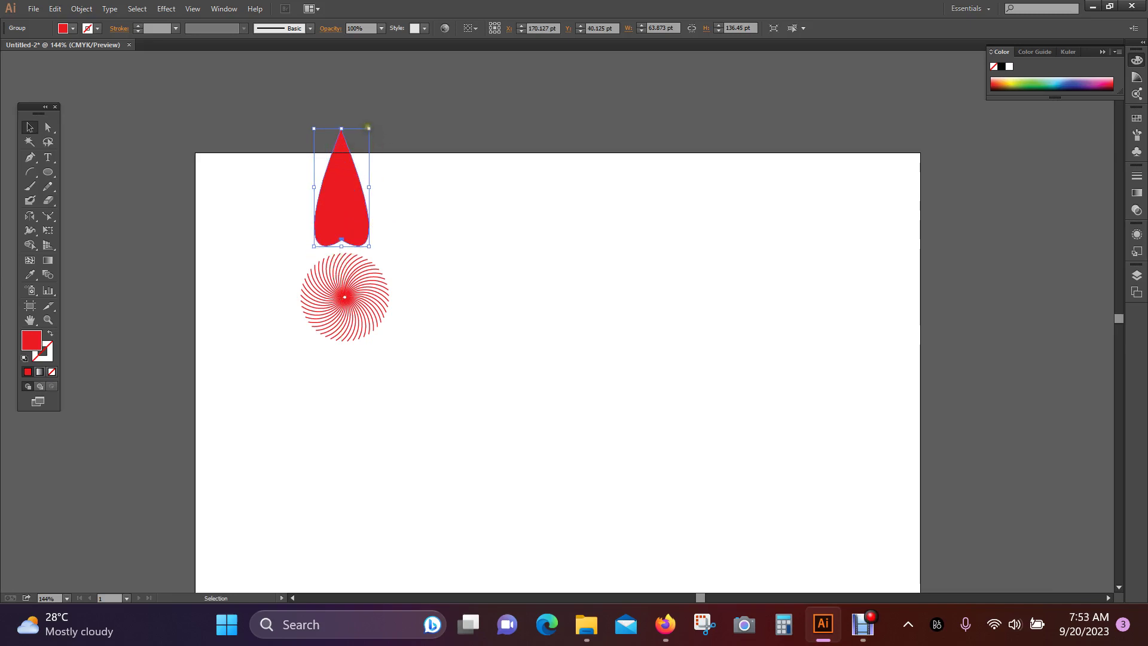
left_click_drag(369, 128, 361, 146)
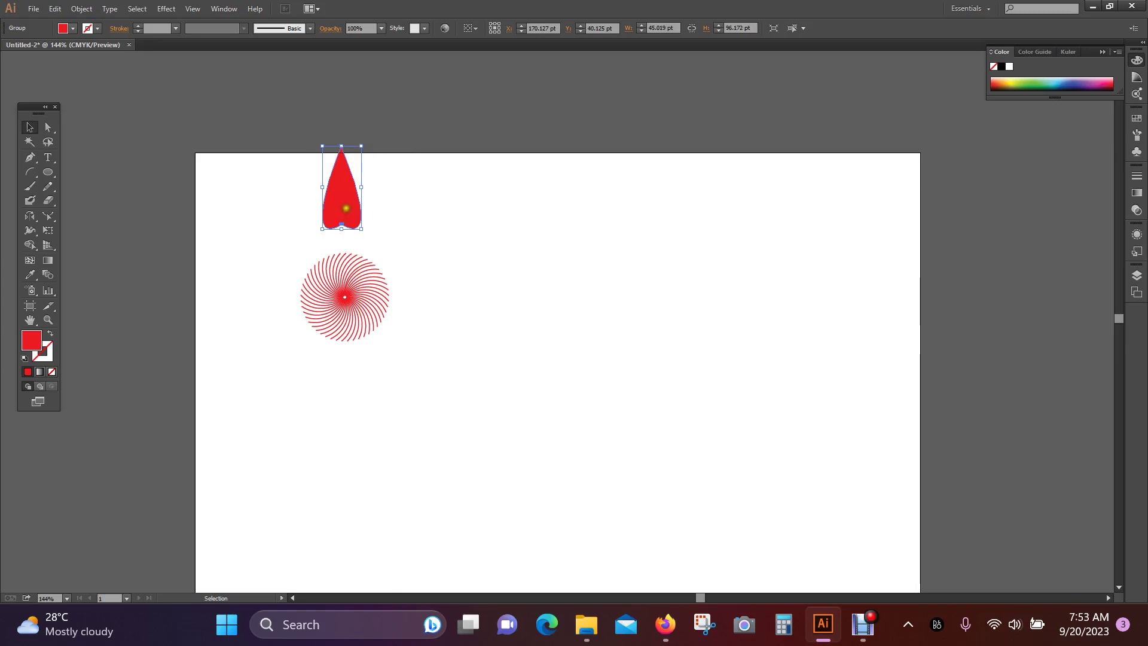
left_click_drag(342, 202, 345, 223)
left_click(413, 203)
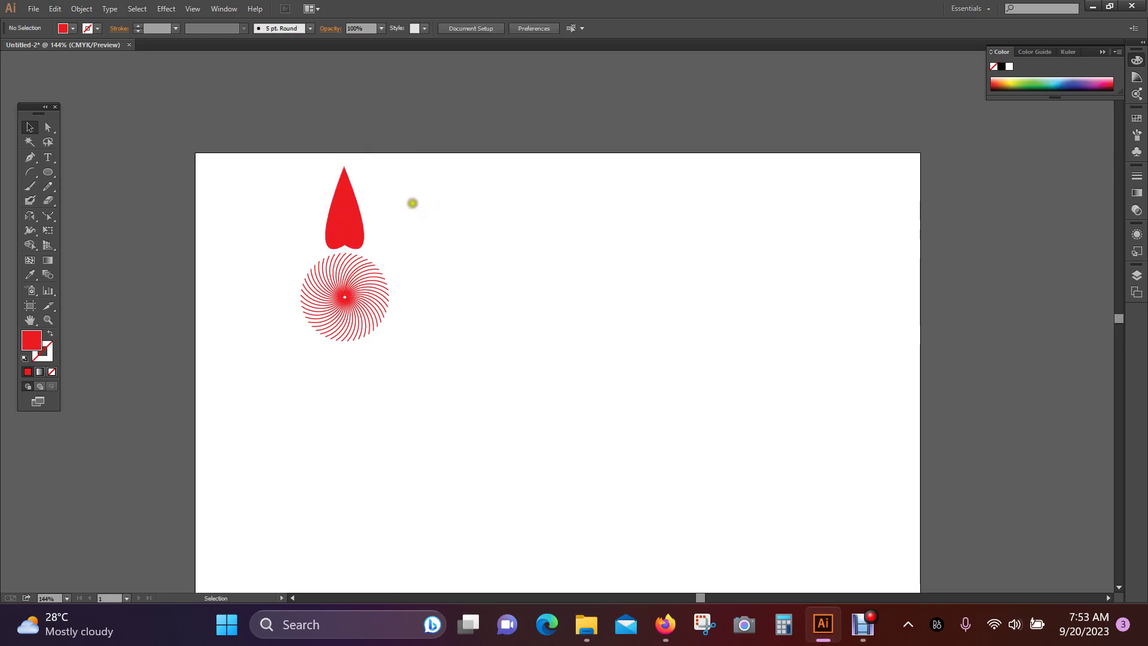
- Ungroup the petal and fill its right half with green
right_click(351, 221)
left_click(403, 331)
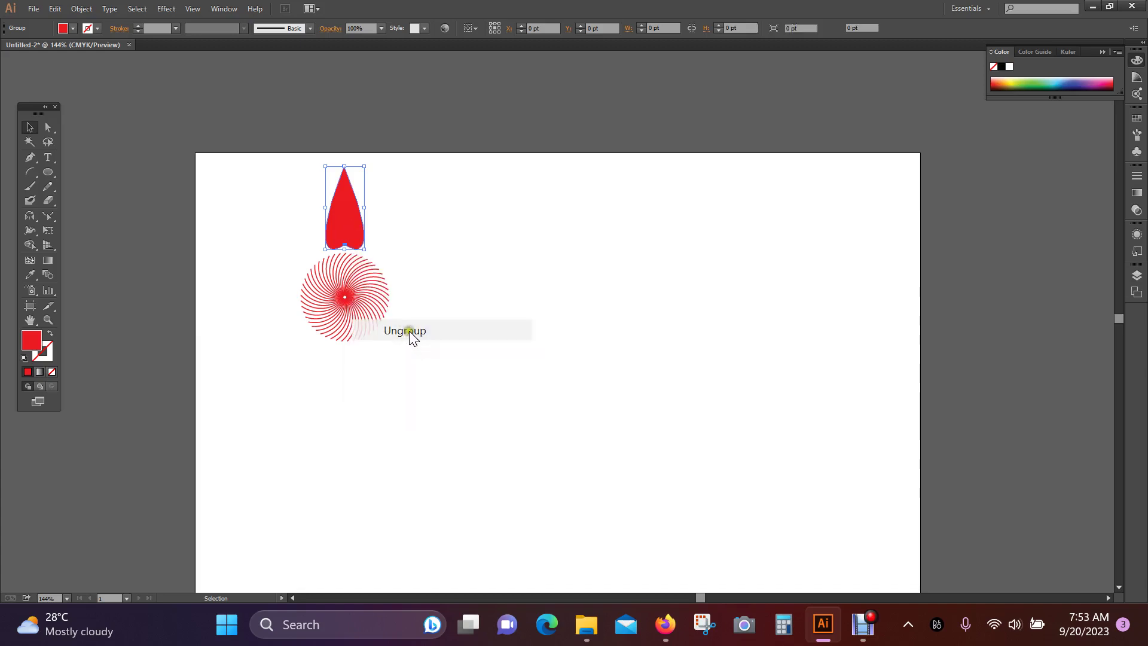
left_click(479, 297)
left_click(352, 220)
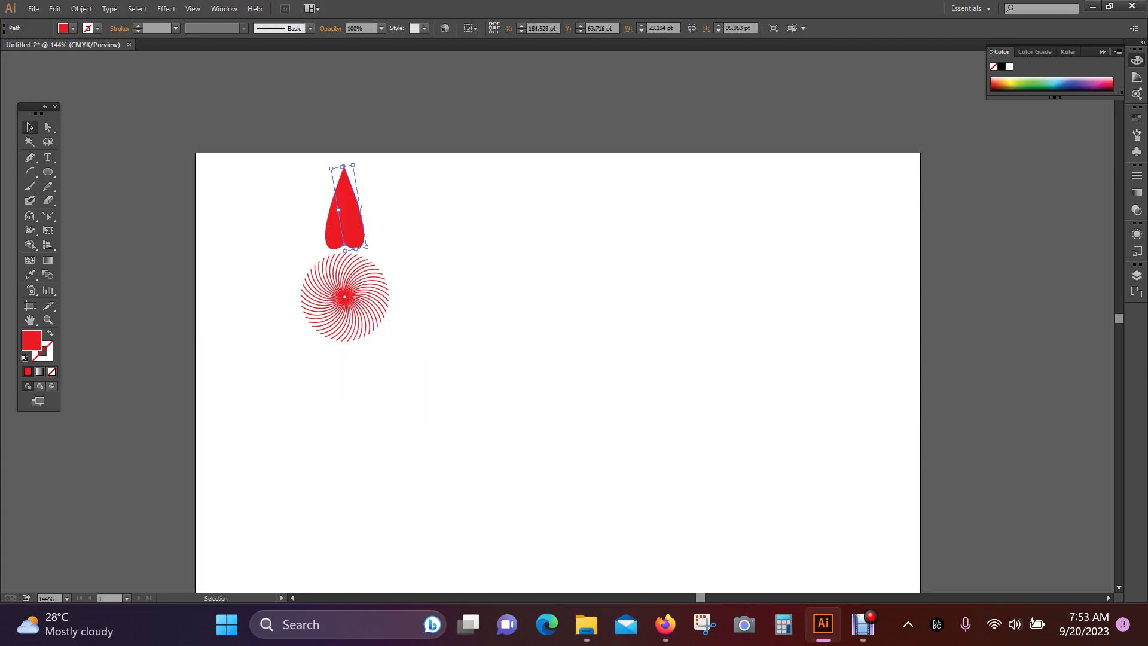
left_click(66, 27)
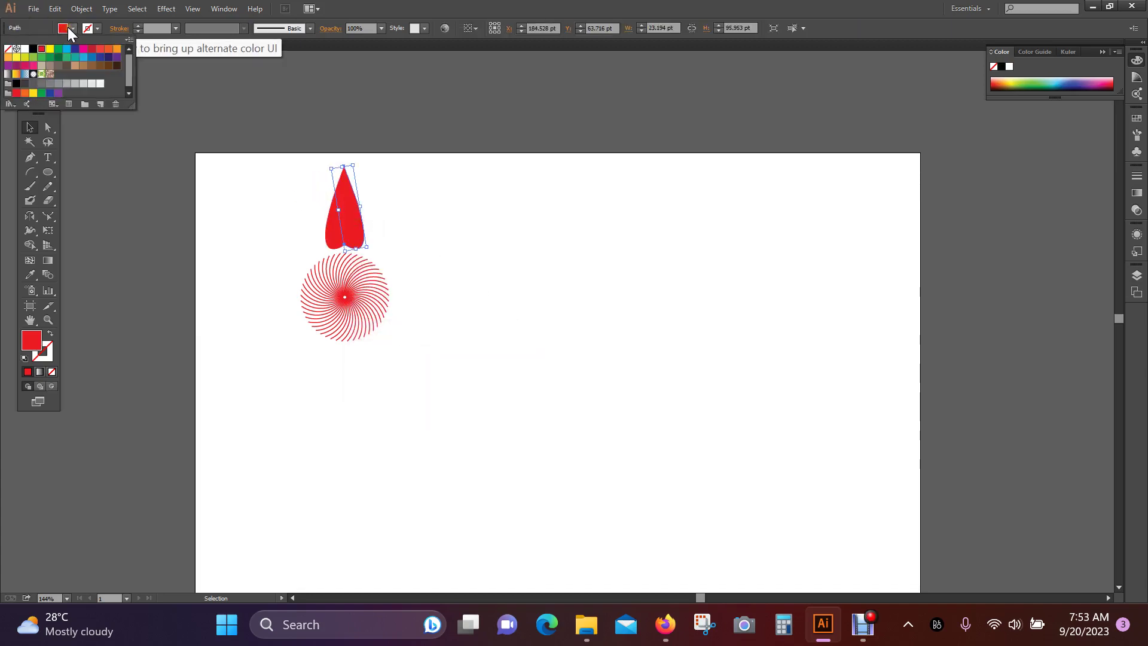
left_click(58, 49)
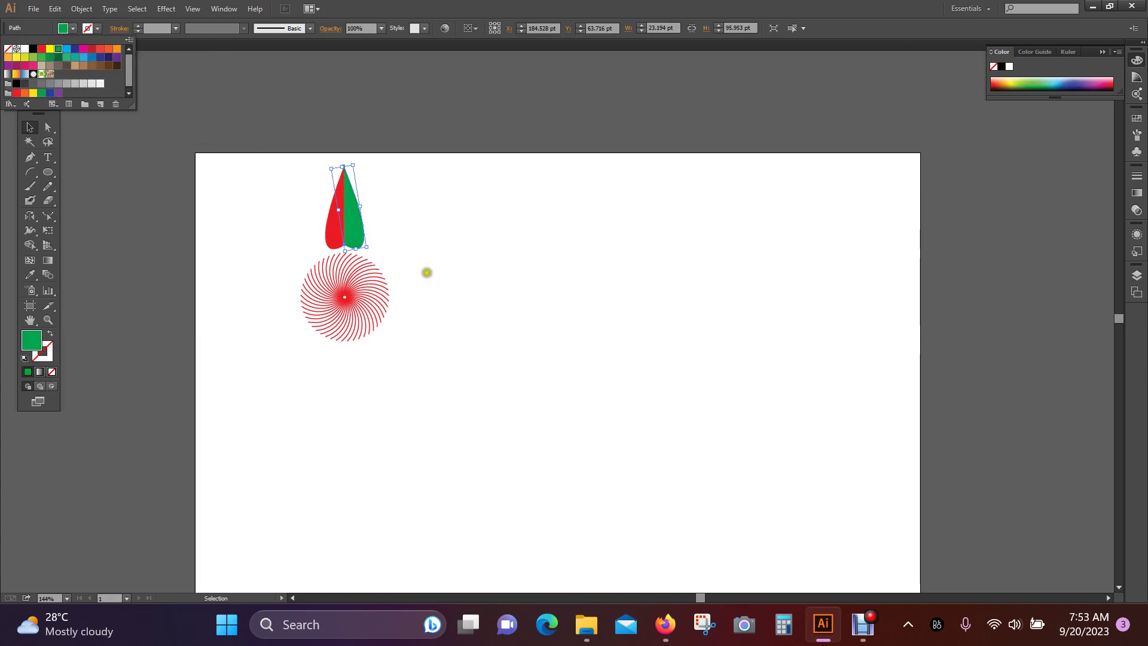
left_click(425, 271)
- Fill the petal's left half with light green and clear the selection
left_click(330, 230)
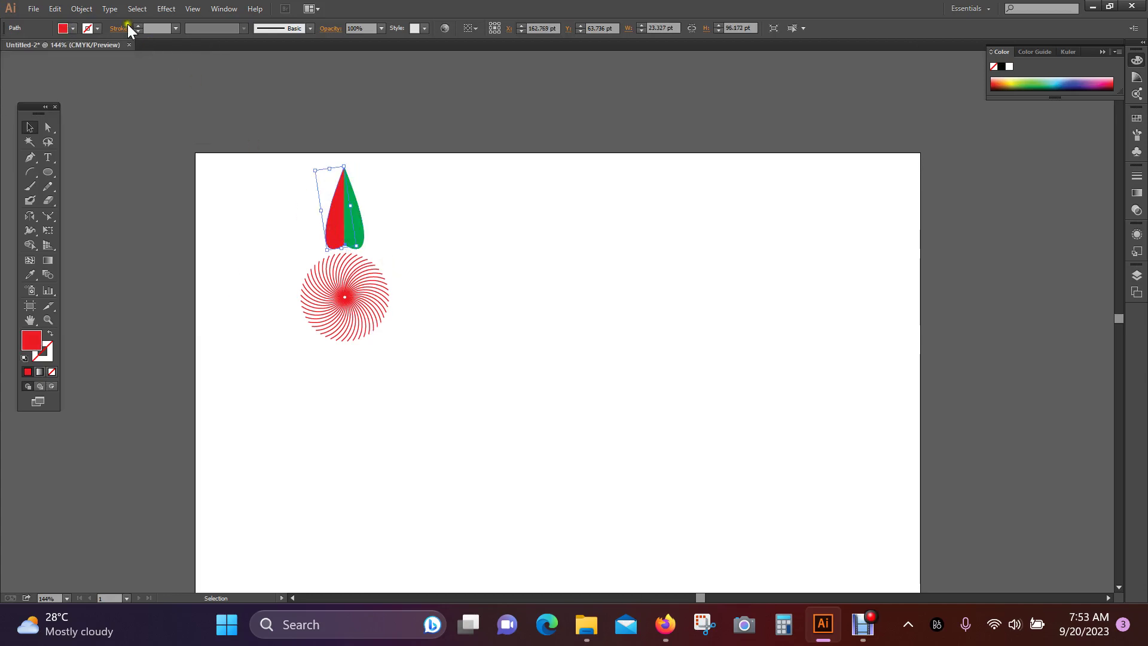
left_click(74, 26)
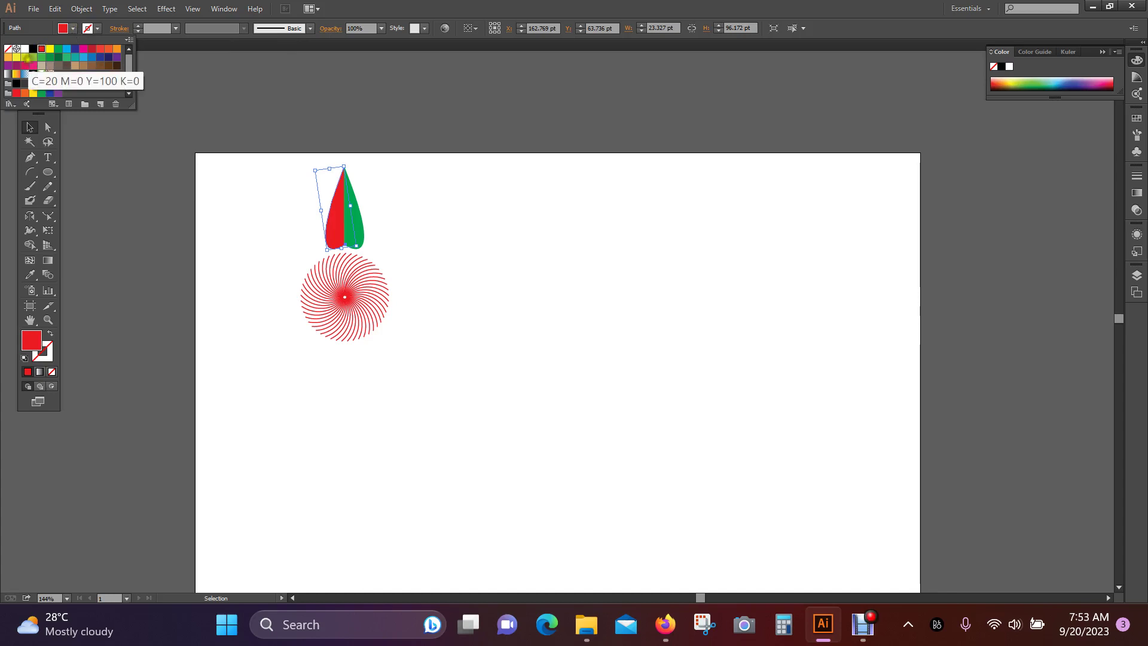
left_click(33, 57)
left_click(440, 228)
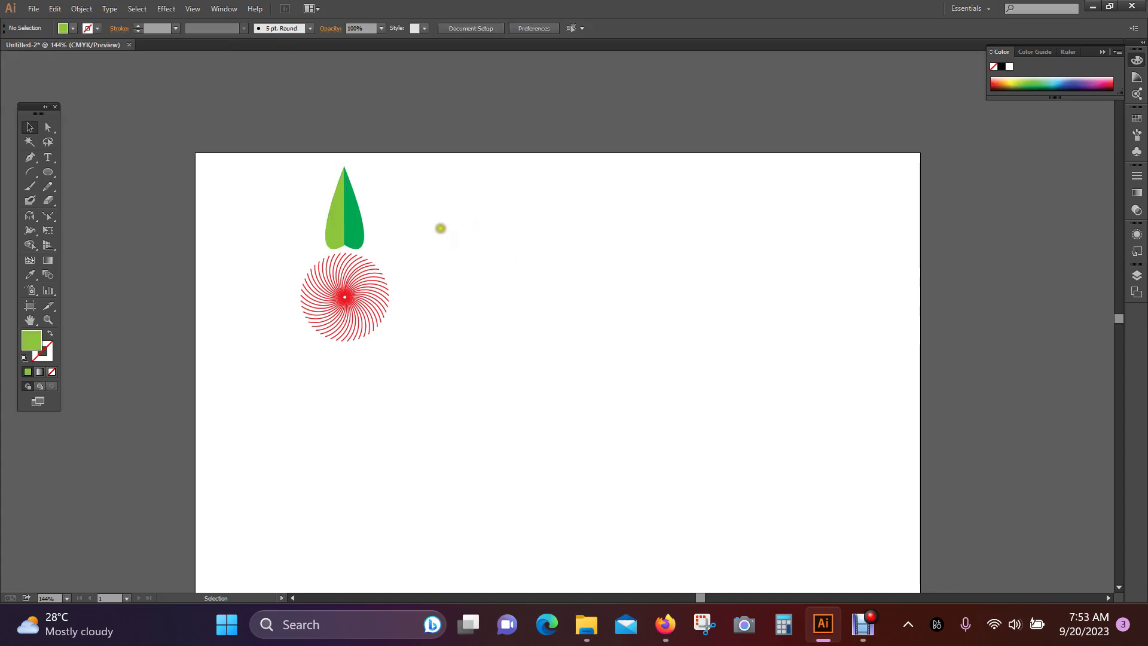
- Group the light green and green halves of the petal, and deselect the group
left_click_drag(306, 173, 404, 228)
right_click(352, 210)
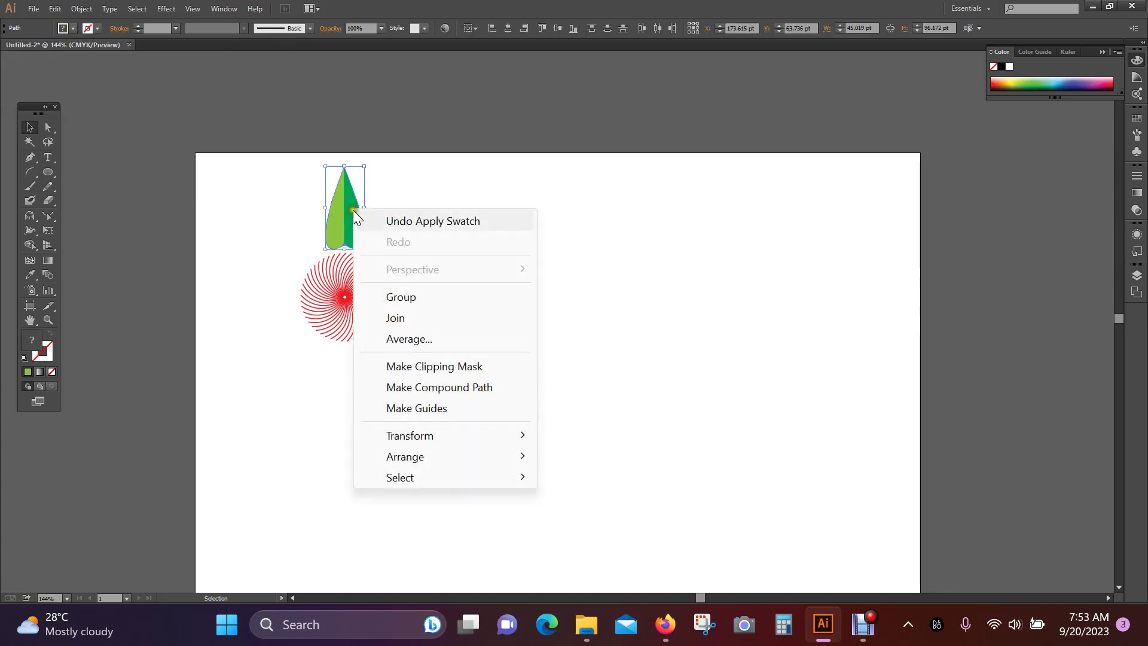
left_click(415, 298)
left_click(441, 264)
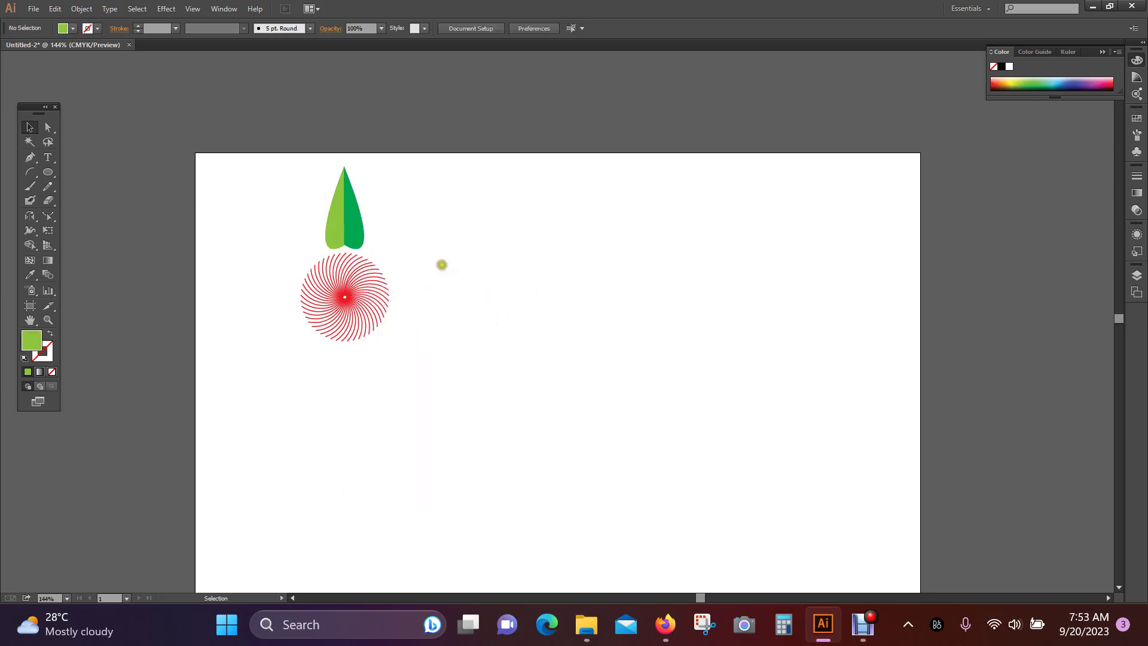
- Rotate a copy of the green petal clockwise around the swirl's center, placing it at the swirl's upper right
left_click(358, 220)
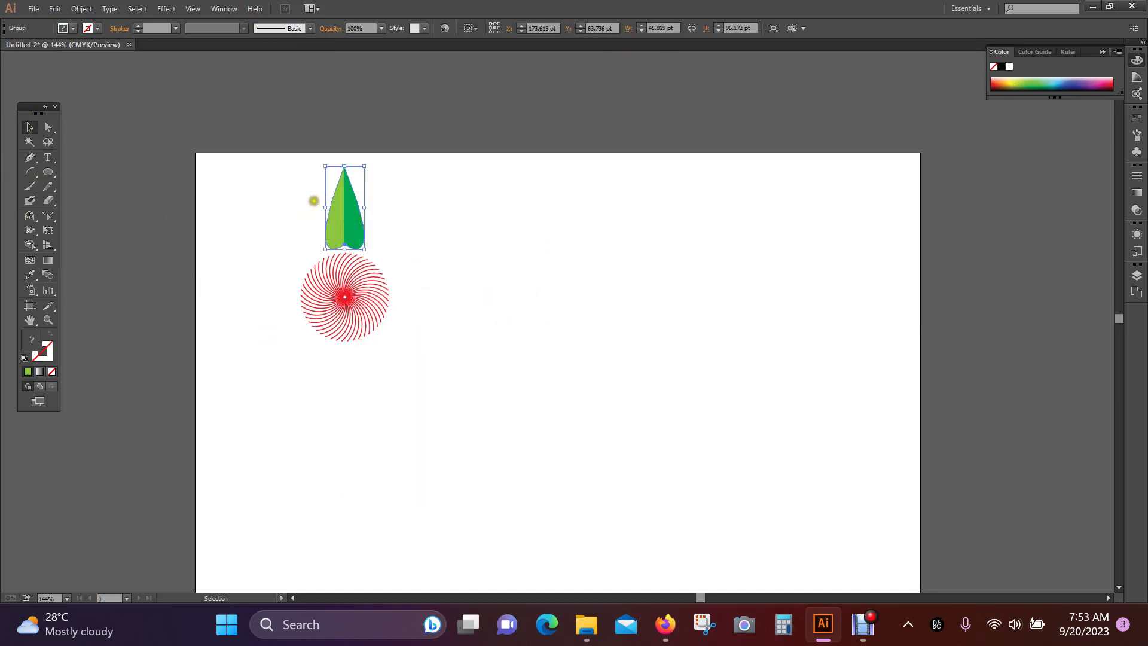
left_click_drag(30, 216, 71, 214)
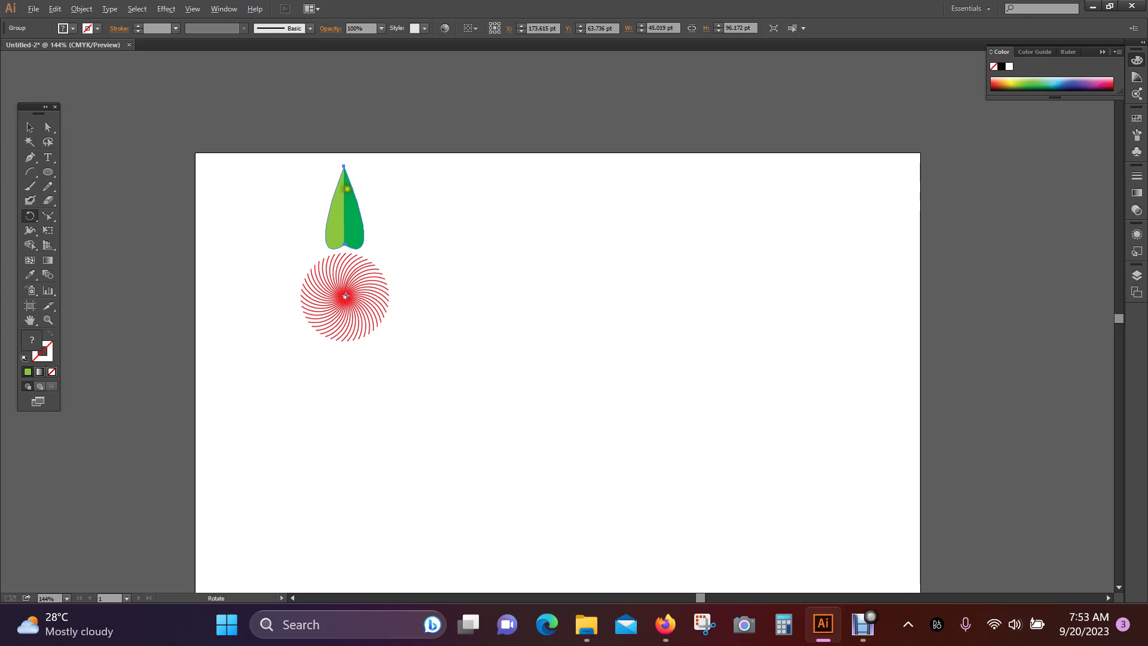
left_click_drag(342, 182, 400, 227)
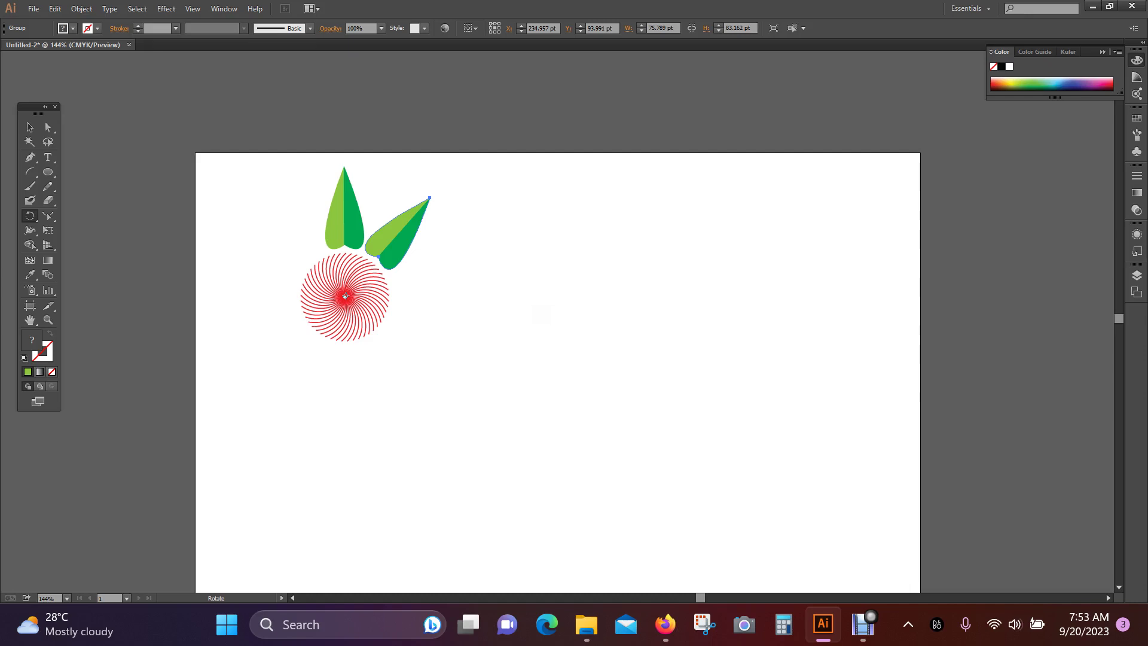
- Repeat the petal's rotated copy until the ring of petals closes around the swirl, and clear the selection
key("ctrl")
key("ctrl+d")
key("ctrl+d")
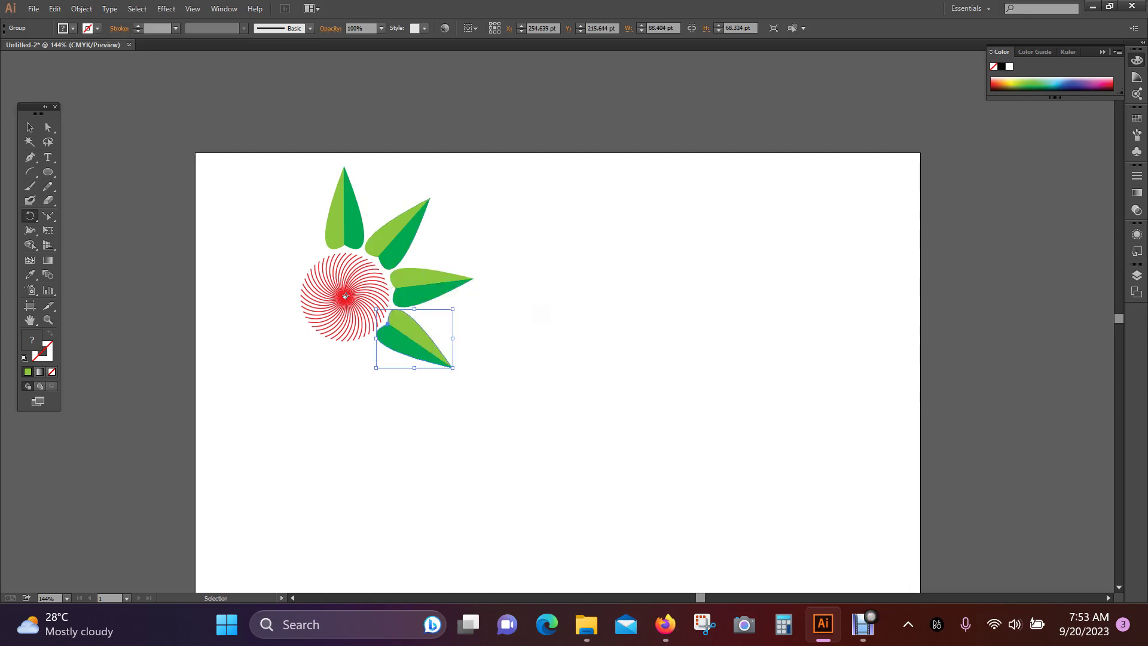
key("ctrl+d")
key("ctrl+d")
key("ctrl+d")
key("ctrl+d")
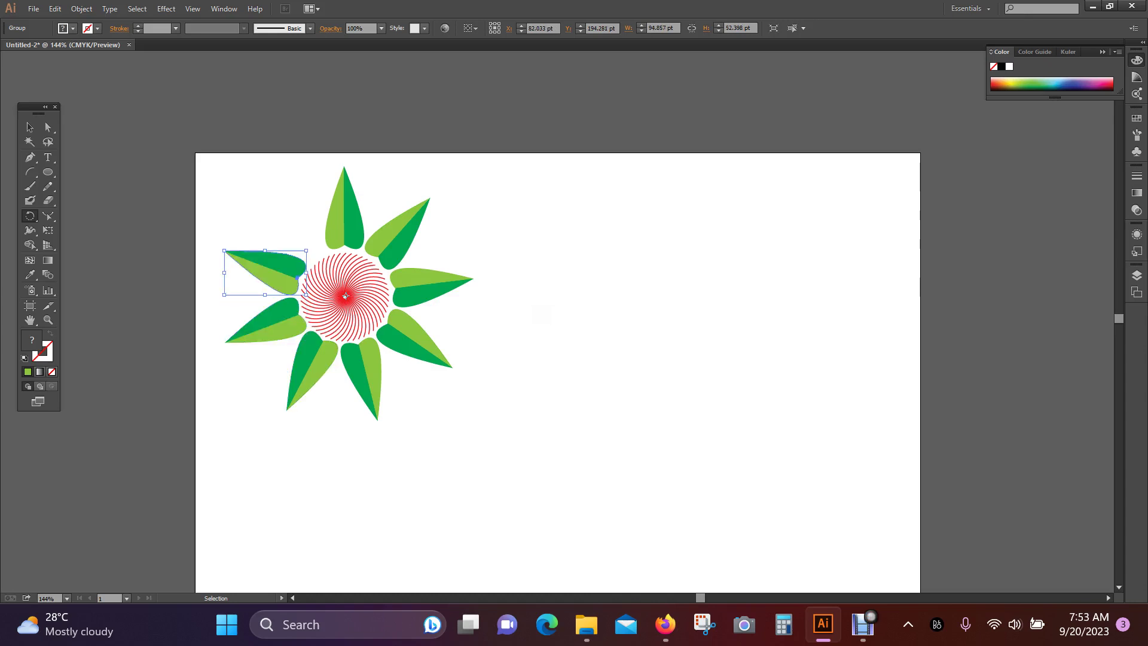
key("ctrl+d")
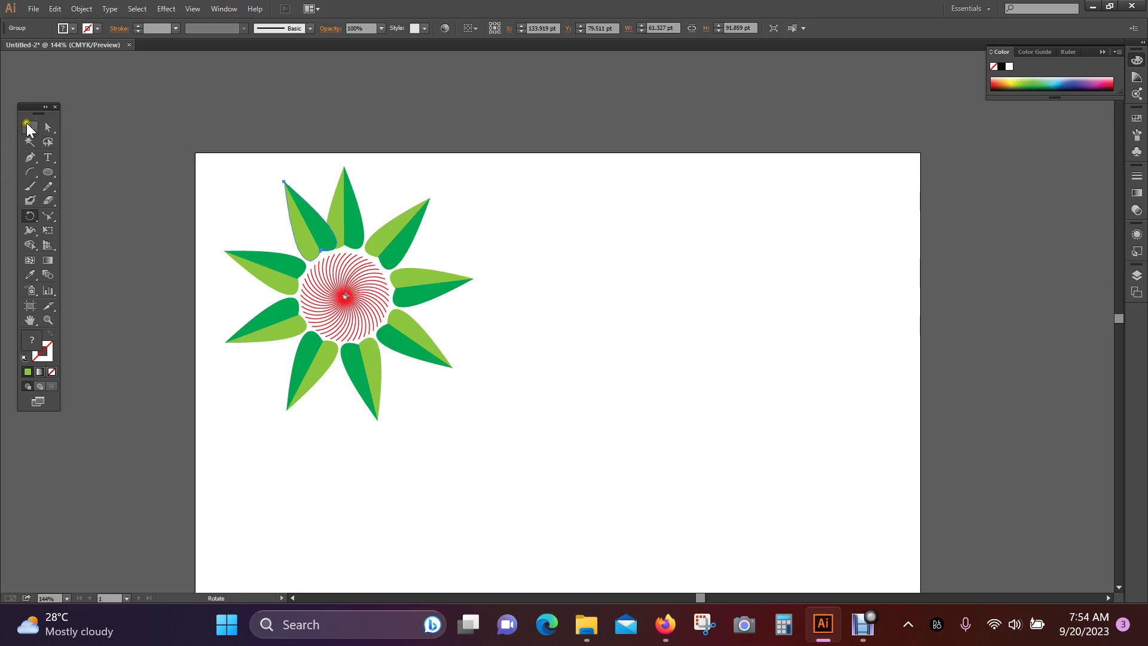
left_click(25, 129)
left_click(682, 396)
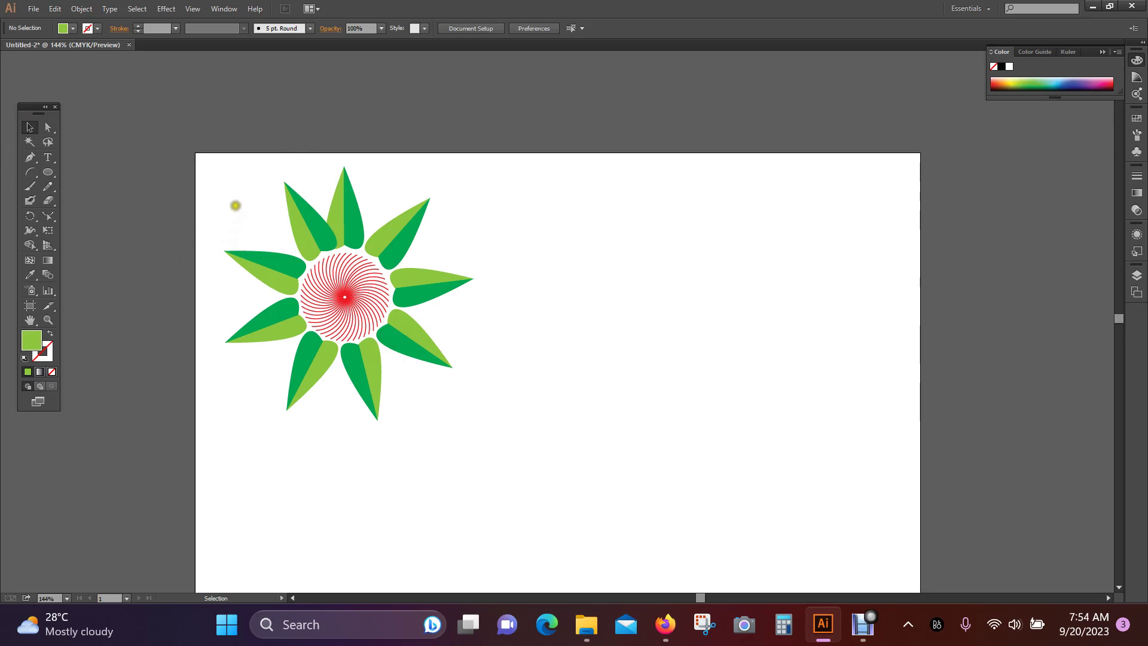
- Group the red swirl and all petals into one flower and move it toward the page's upper-left corner
left_click_drag(237, 201, 447, 395)
right_click(374, 280)
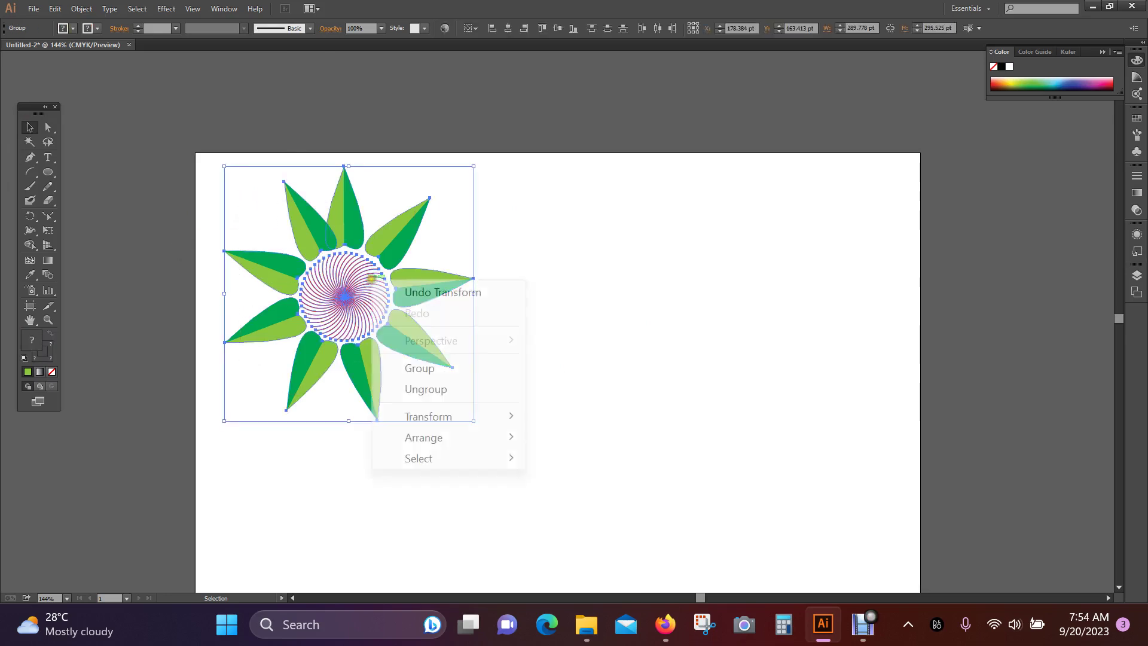
left_click(436, 369)
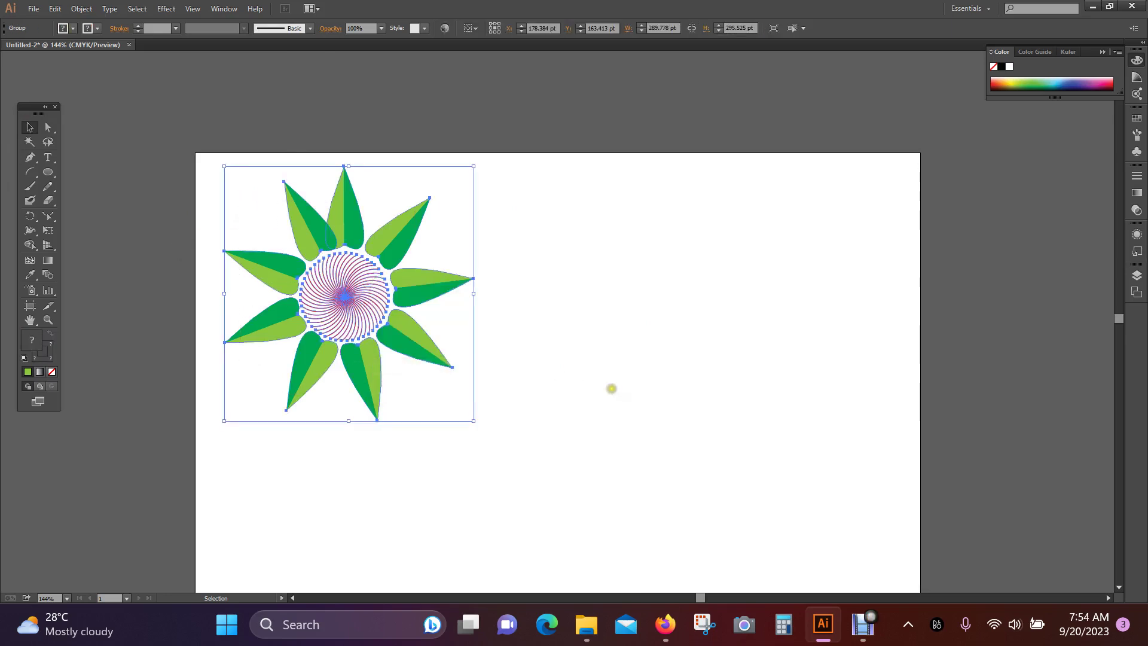
left_click(610, 387)
mouse_move(357, 312)
left_mouse_down()
mouse_move(338, 254)
mouse_move(377, 296)
mouse_move(347, 294)
left_mouse_up()
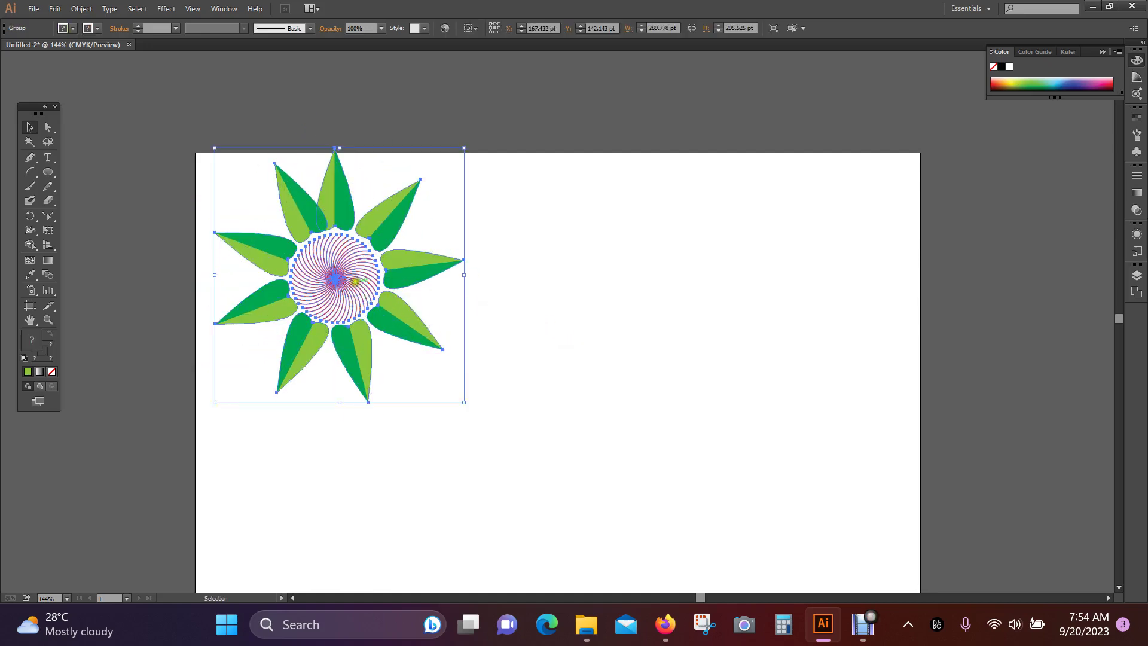
left_click_drag(358, 282, 353, 269)
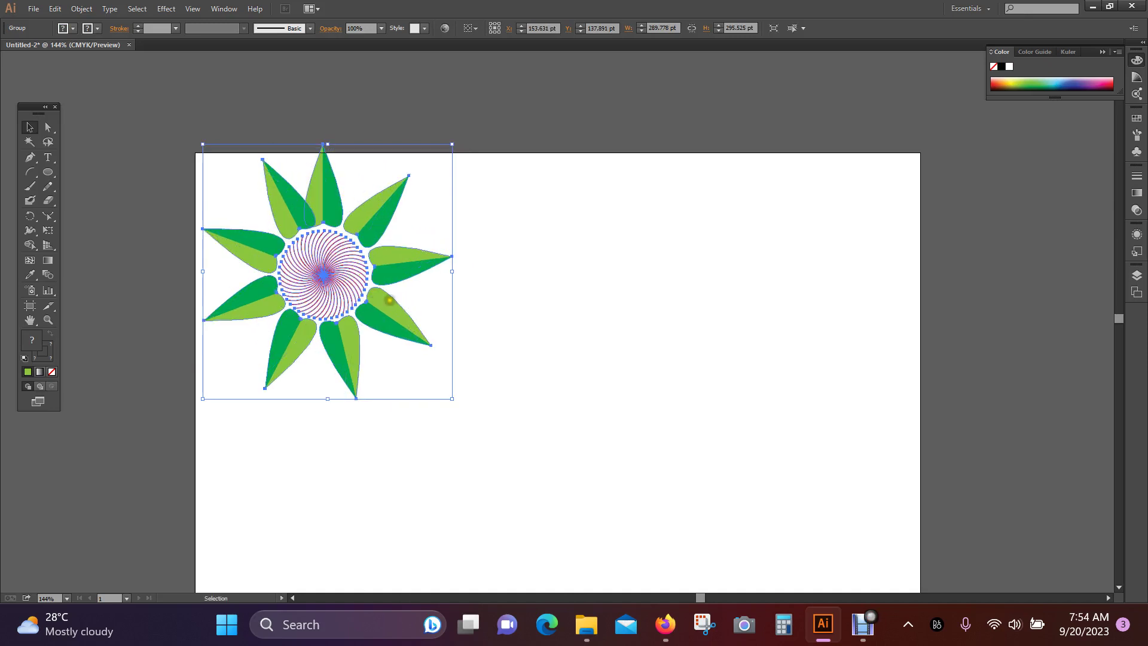
left_click(556, 328)
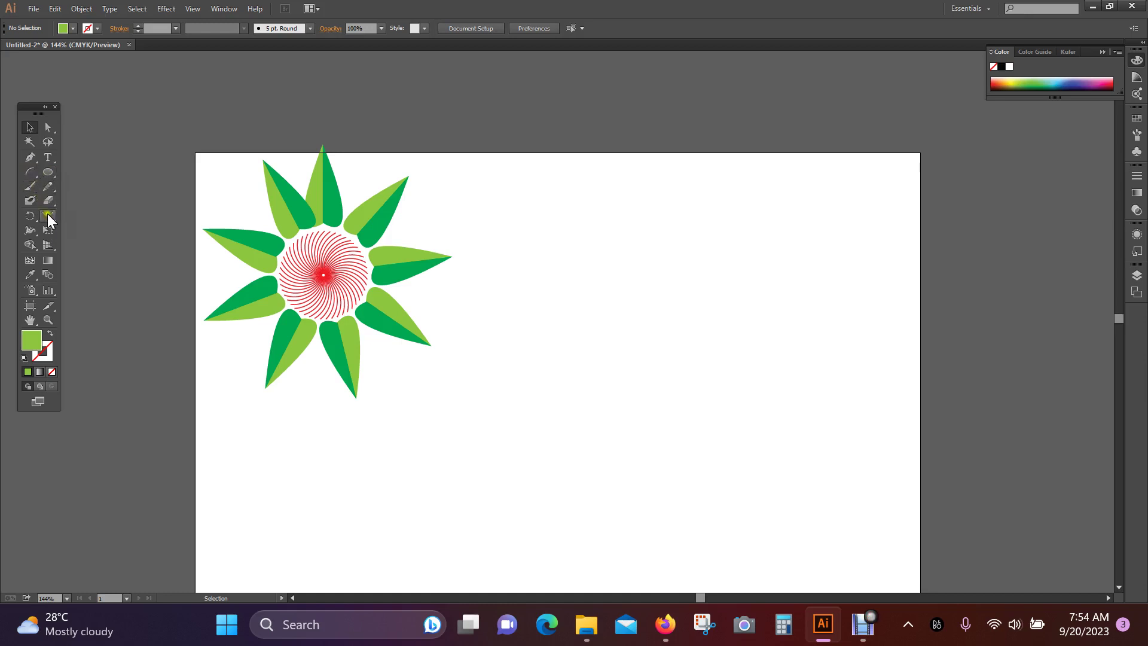
left_click(44, 168)
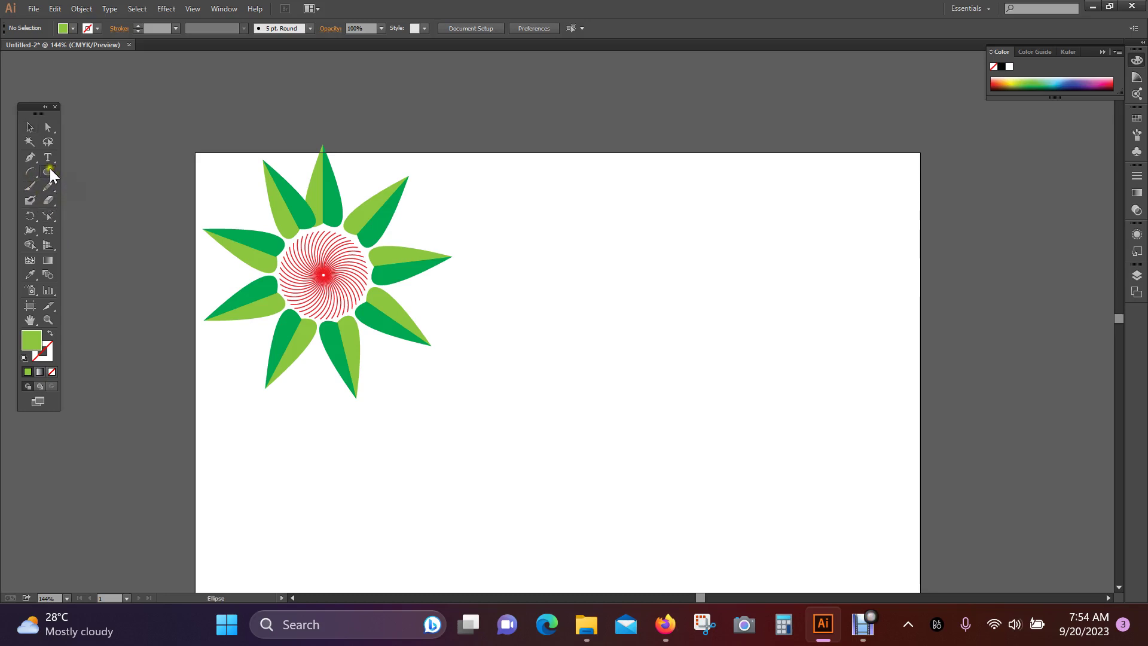
left_click_drag(49, 167, 36, 127)
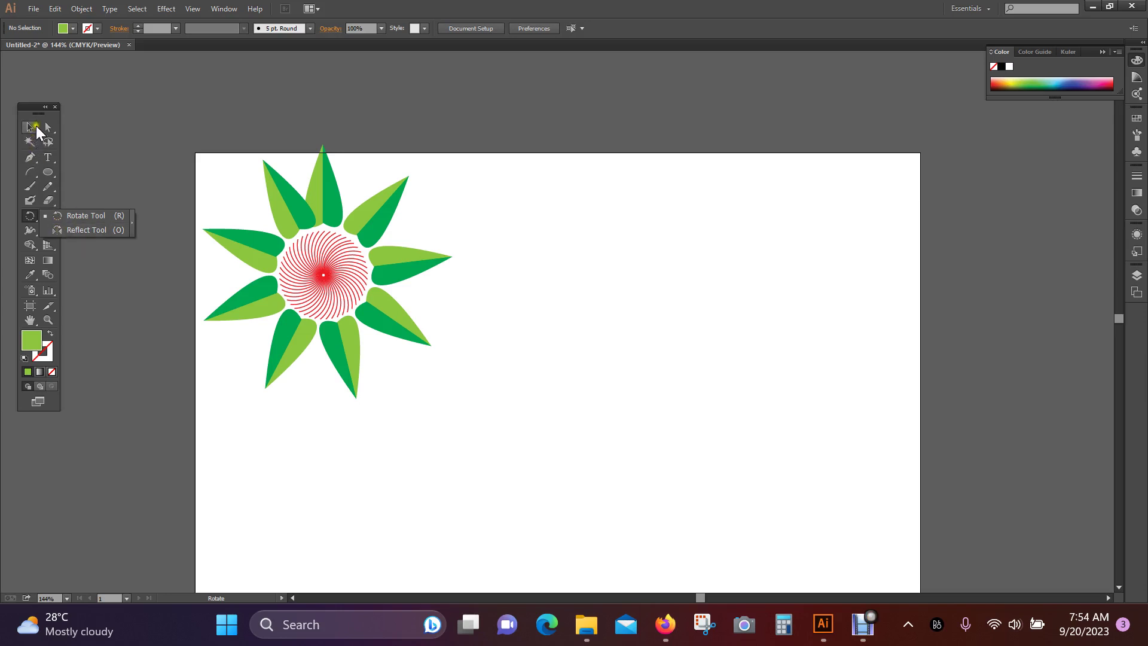
left_click(35, 127)
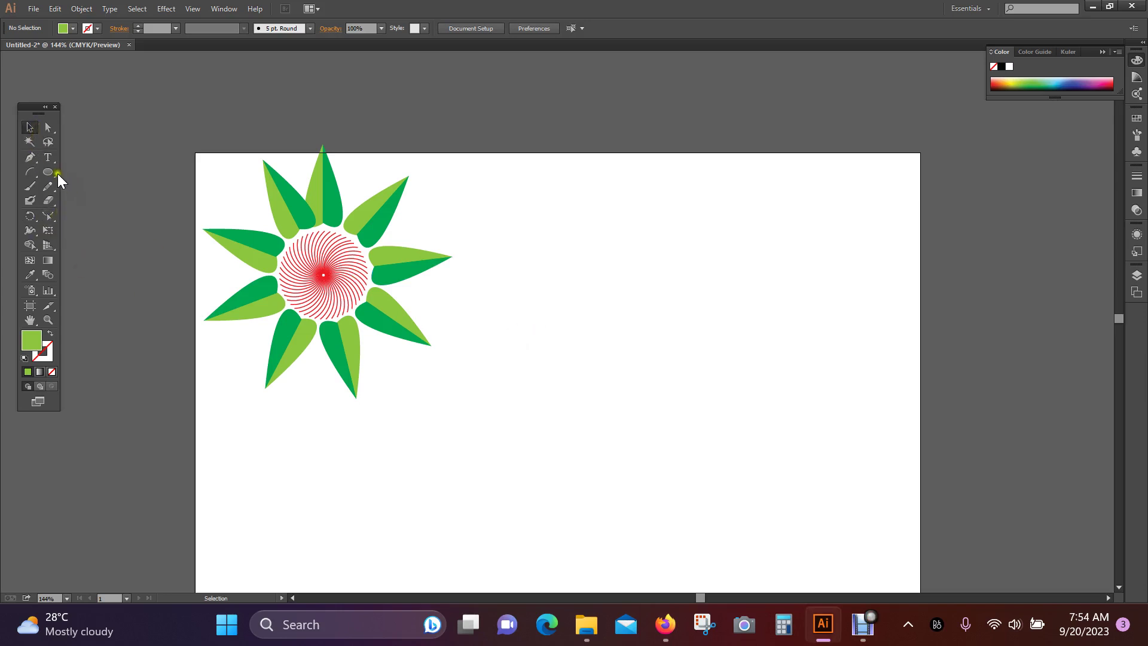
- Draw a light green circle beside the flower, scaled to about 407 pt in diameter and placed in the page's right half
left_click_drag(54, 169, 106, 203)
mouse_move(563, 270)
left_mouse_down()
mouse_move(730, 390)
mouse_move(815, 485)
mouse_move(763, 419)
mouse_move(787, 448)
left_mouse_up()
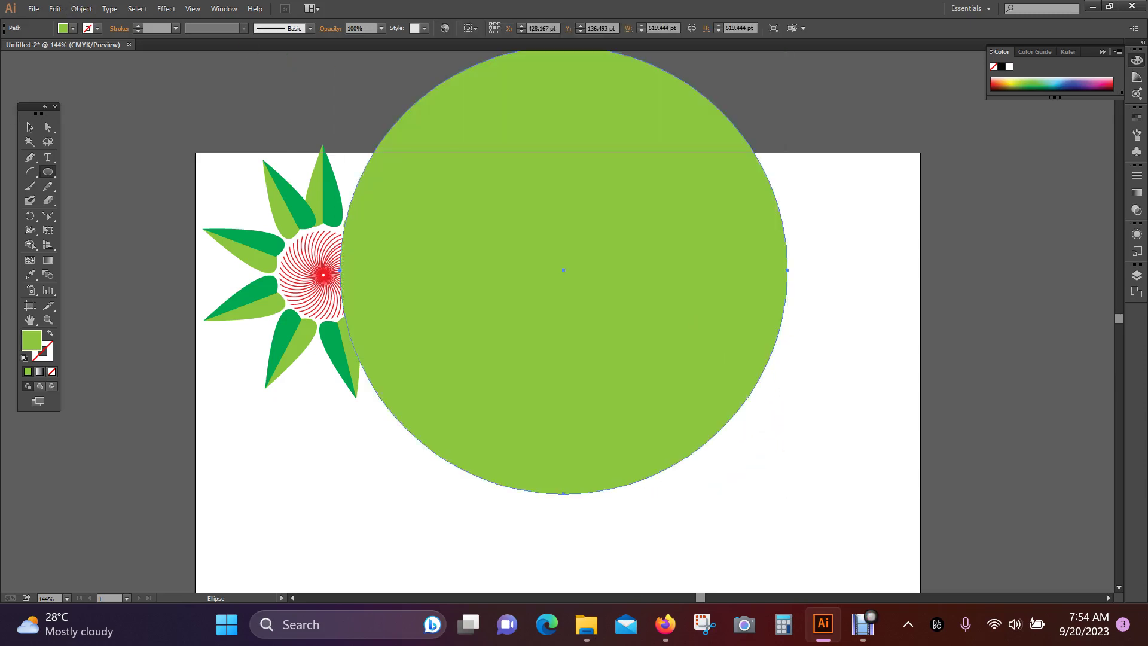
left_click(30, 127)
left_click_drag(657, 299, 799, 378)
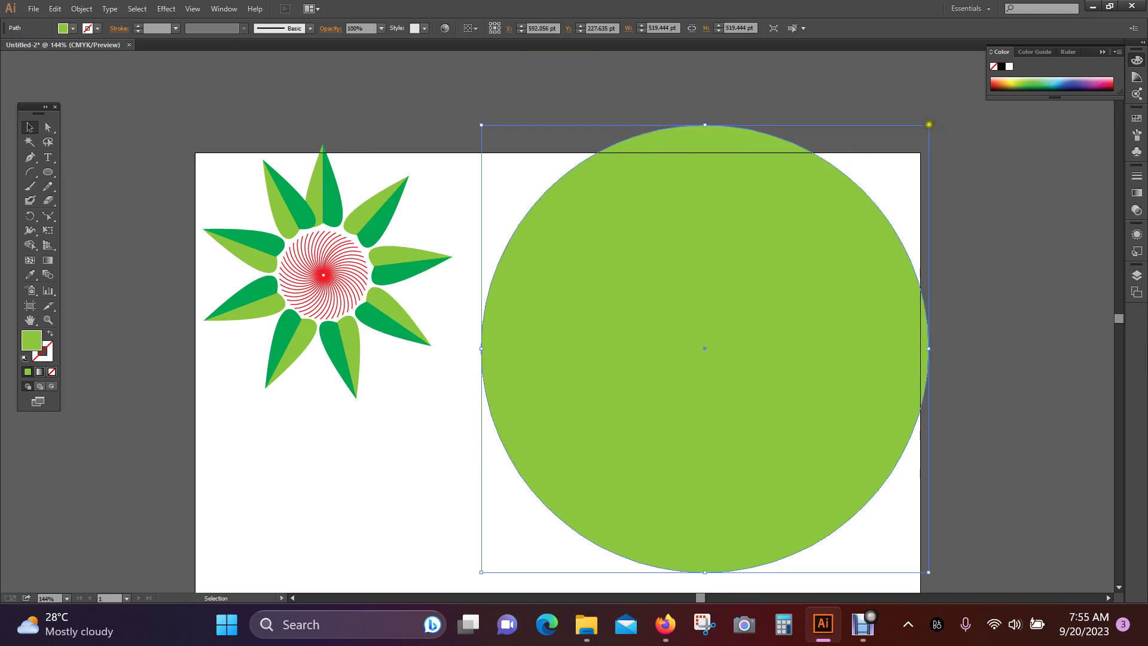
left_click_drag(928, 125, 880, 155)
left_click_drag(786, 315, 760, 304)
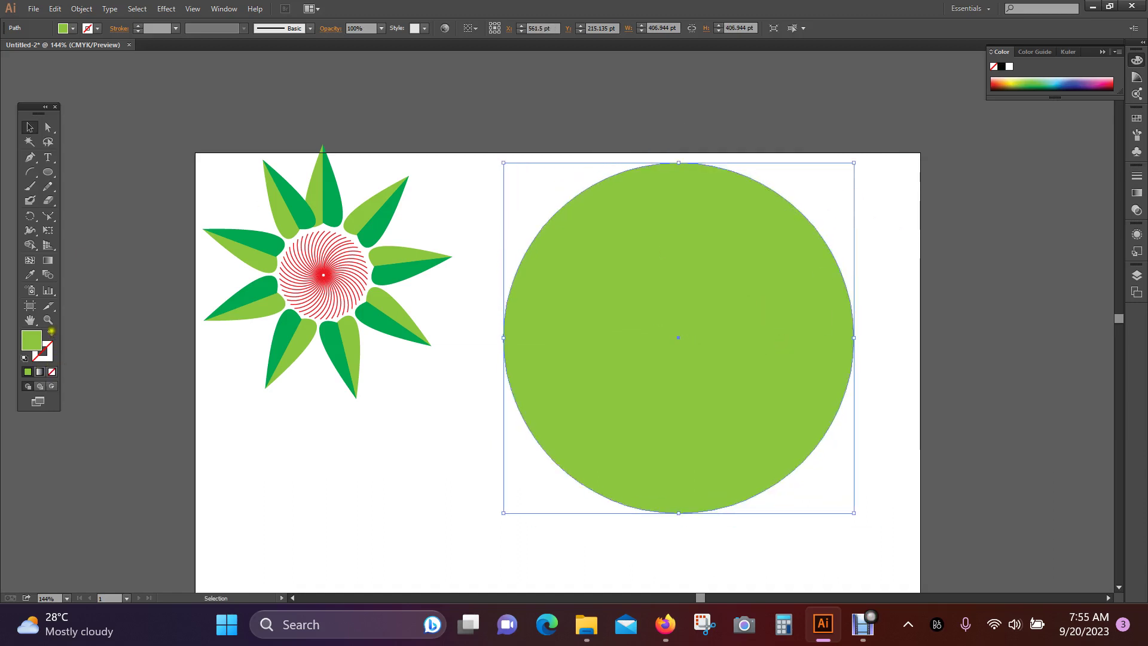
- Swap the circle's fill and stroke so its outline is light green, and set the stroke weight to 7 pt
left_click(50, 333)
left_click(42, 351)
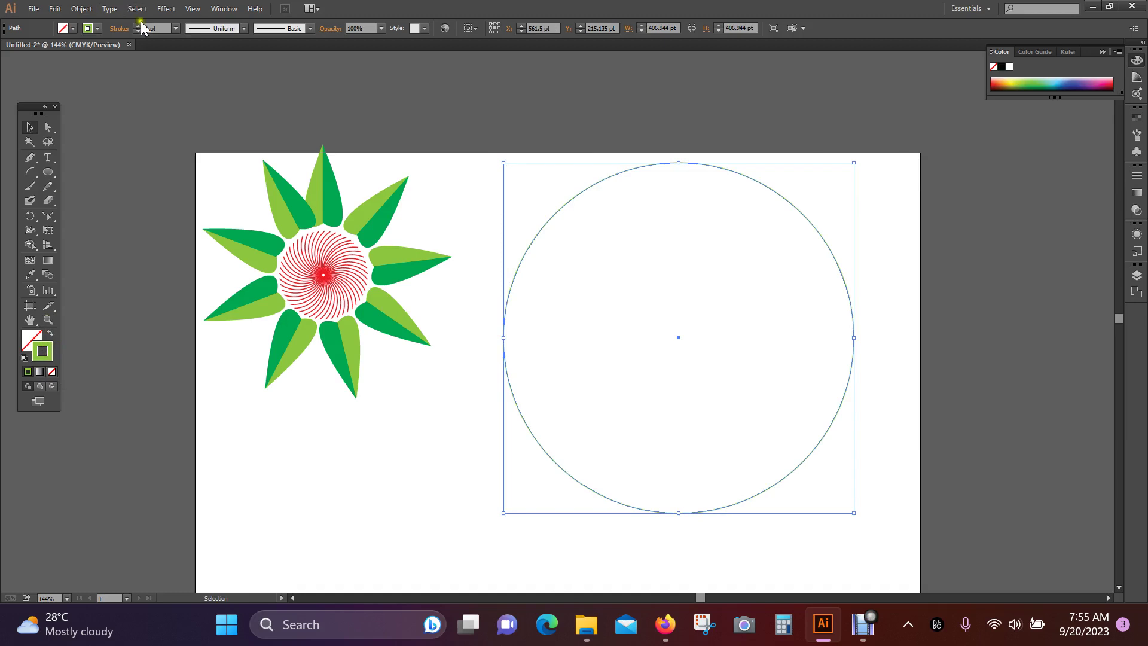
left_click(175, 28)
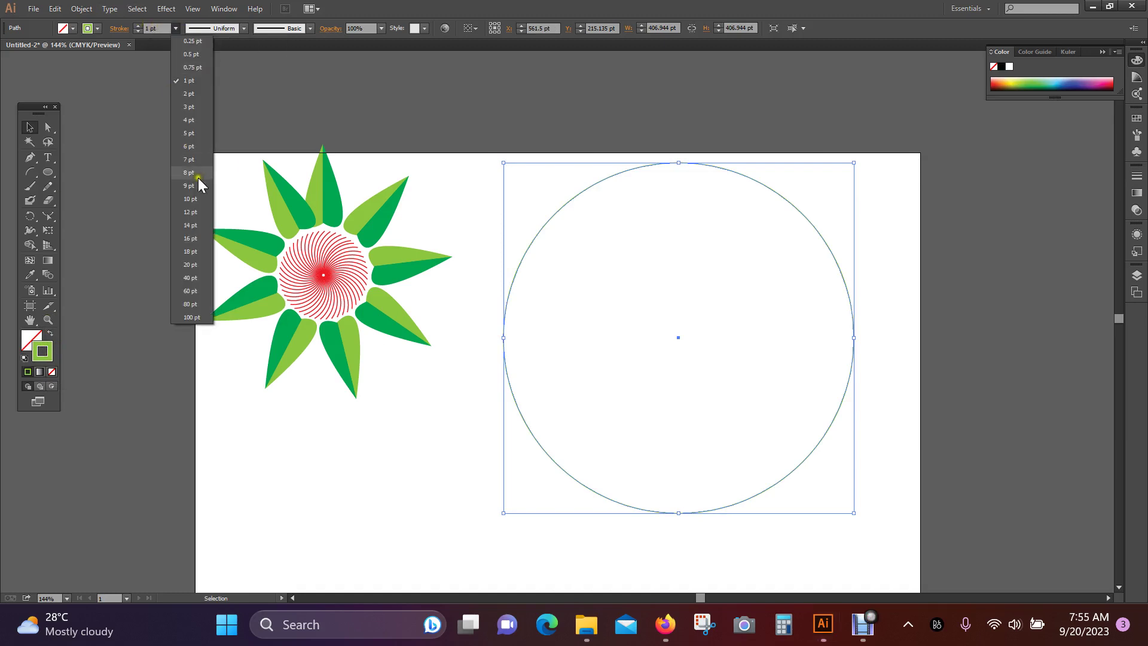
left_click(189, 160)
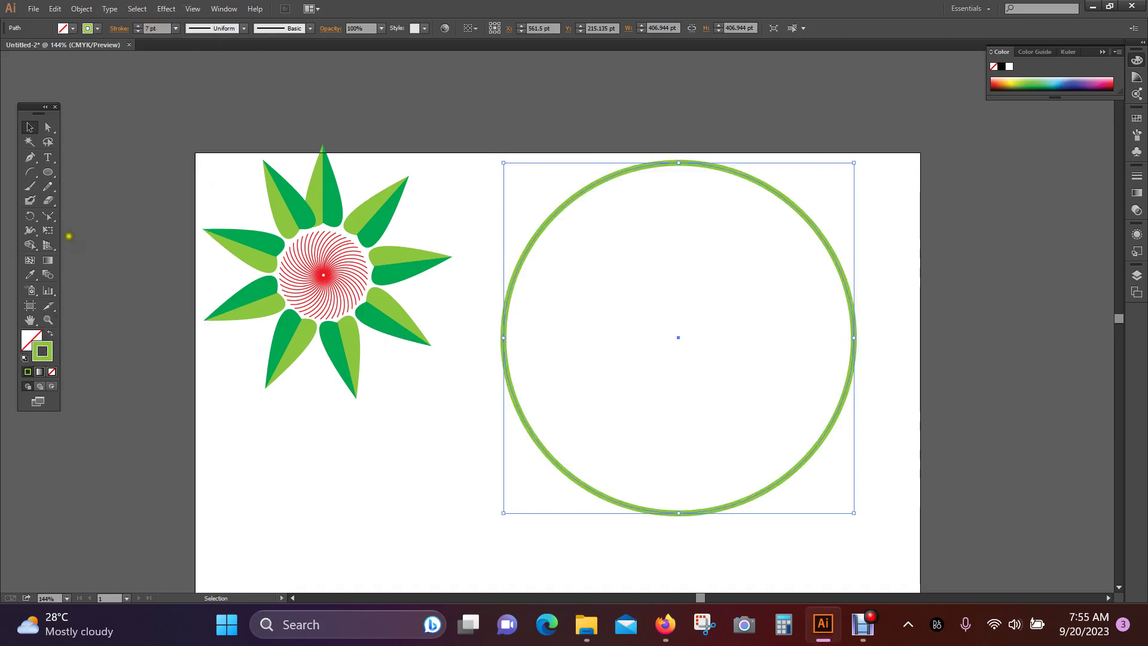
- Make a reflected copy of the circle about the vertical axis and shrink it concentrically to about 365 pt in diameter
left_click(30, 218)
left_click(67, 229)
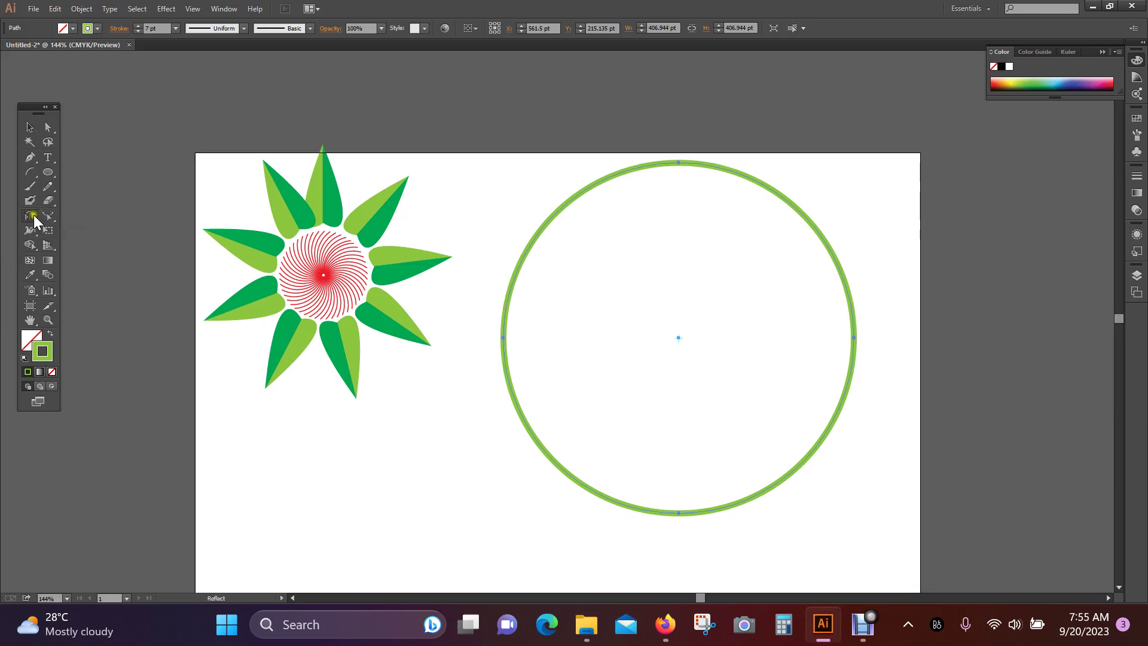
double_click(31, 217)
left_click_drag(559, 204, 788, 199)
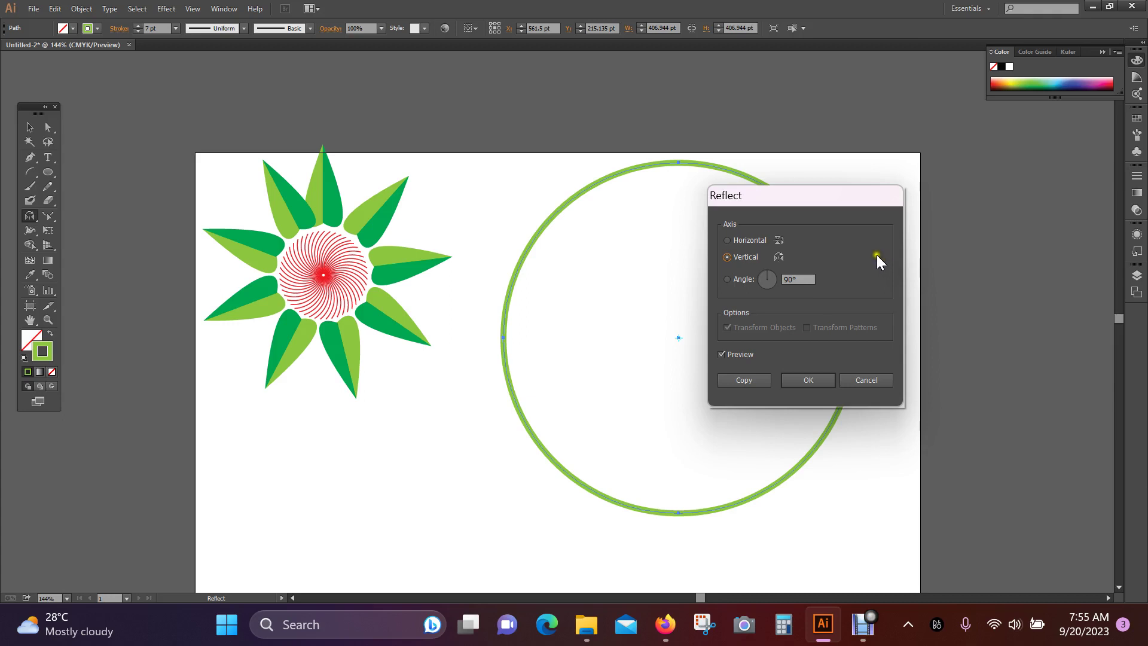
left_click(741, 381)
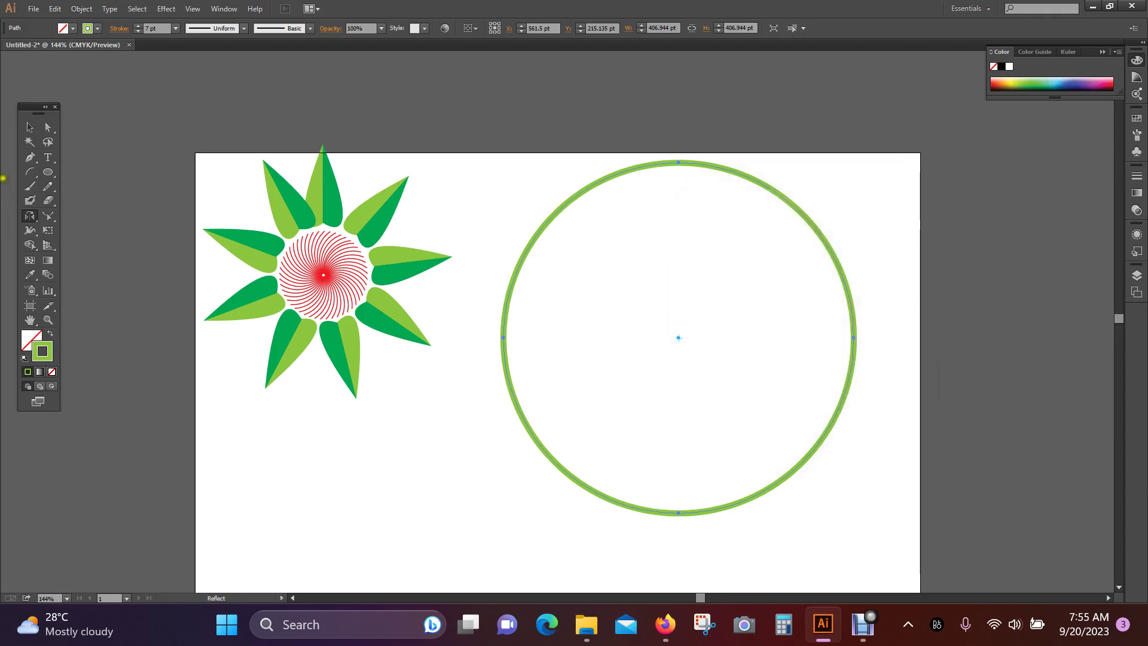
left_click(31, 129)
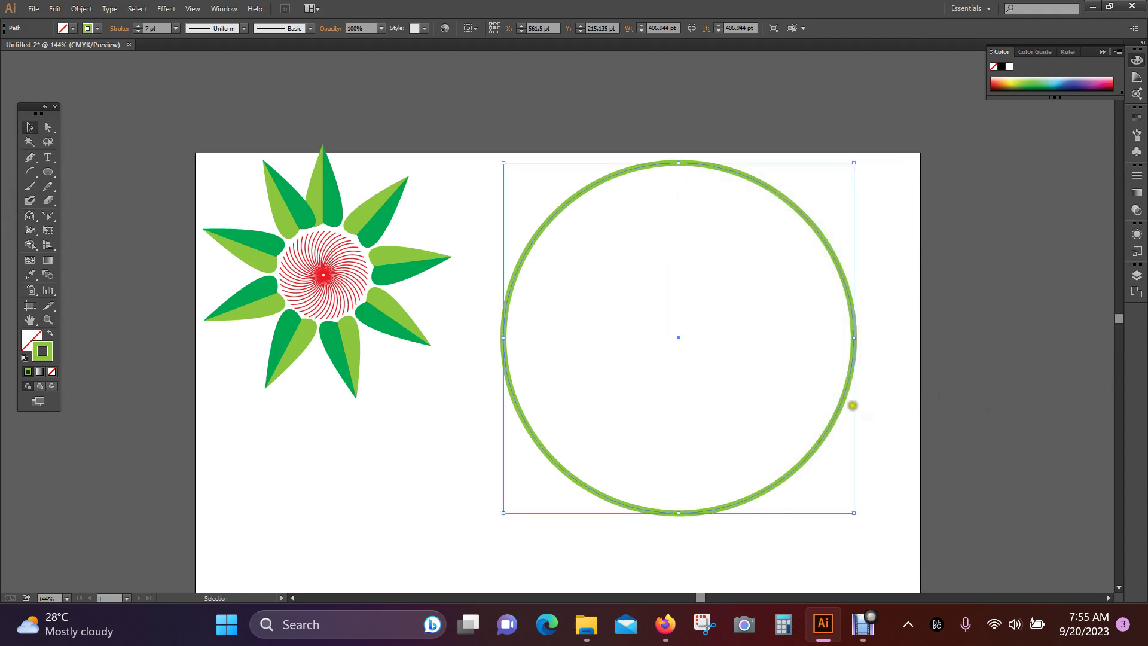
key("ctrl+c")
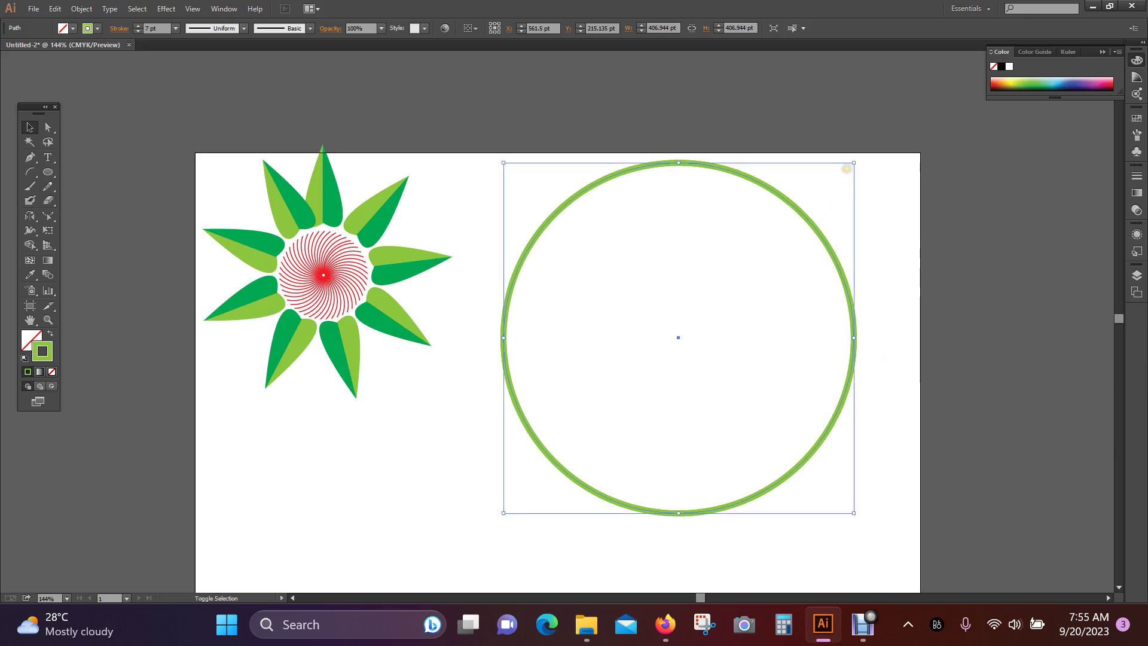
left_click_drag(856, 163, 836, 180)
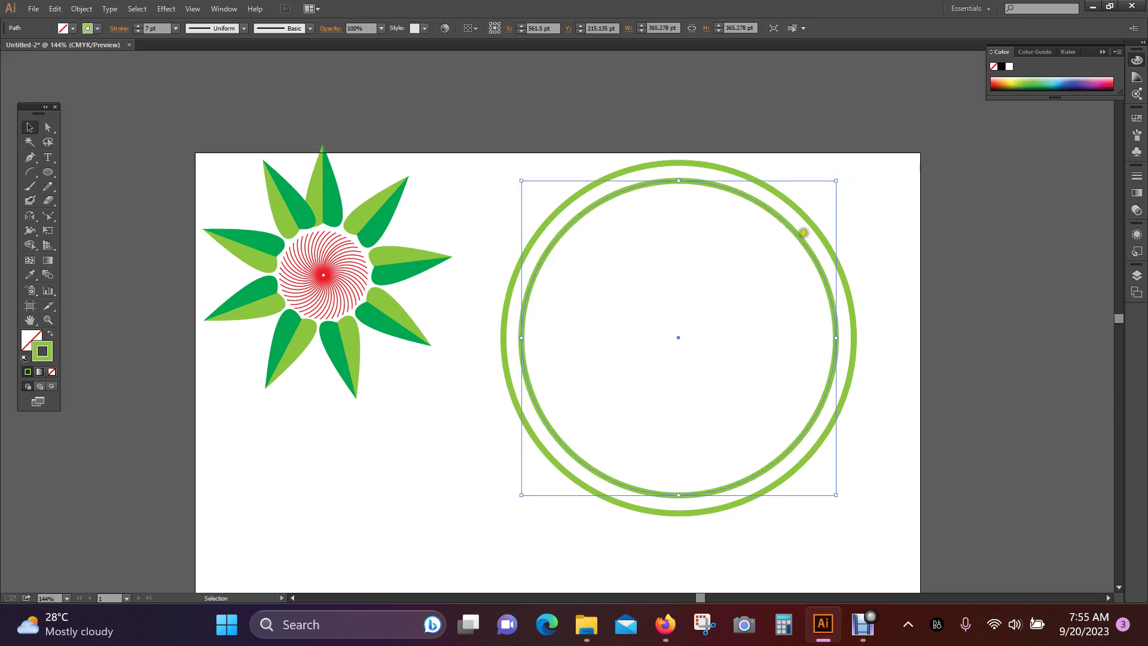
- Make a vertical-axis reflected copy of the inner circle, scale it down about its center as a third ring, and deselect it
double_click(30, 215)
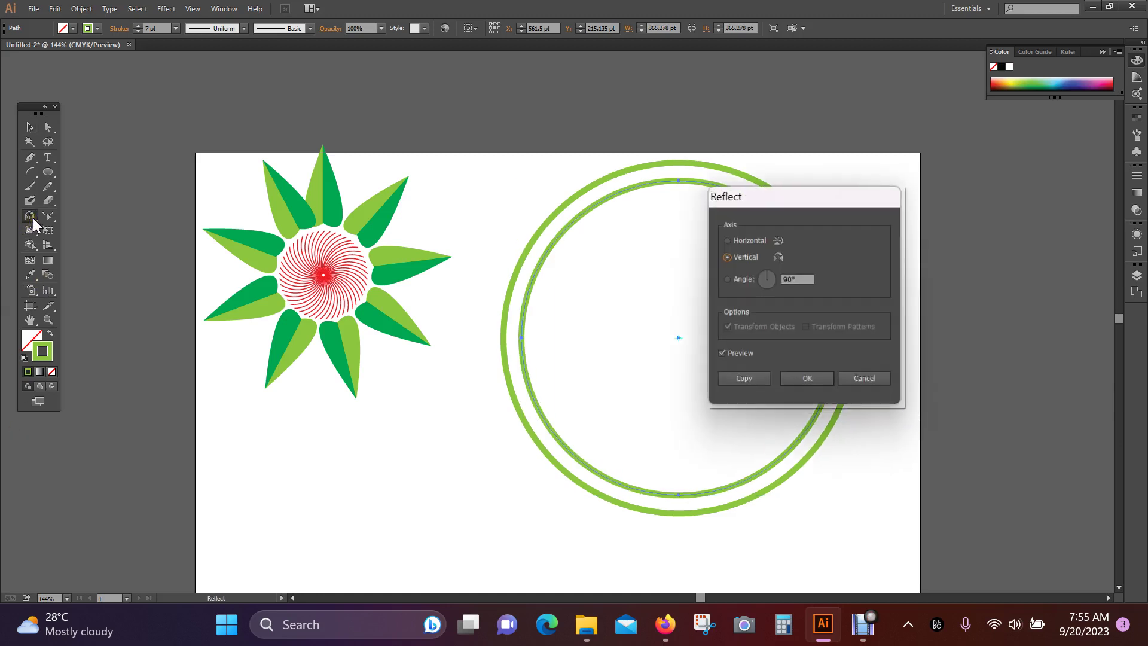
left_click(745, 380)
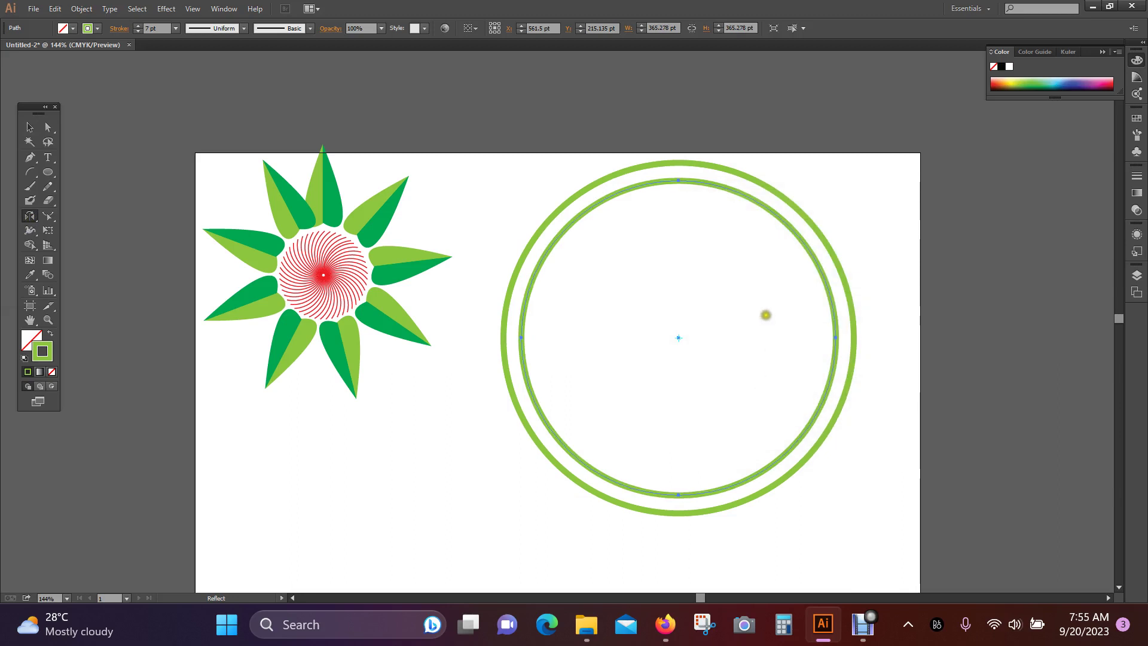
left_click(30, 127)
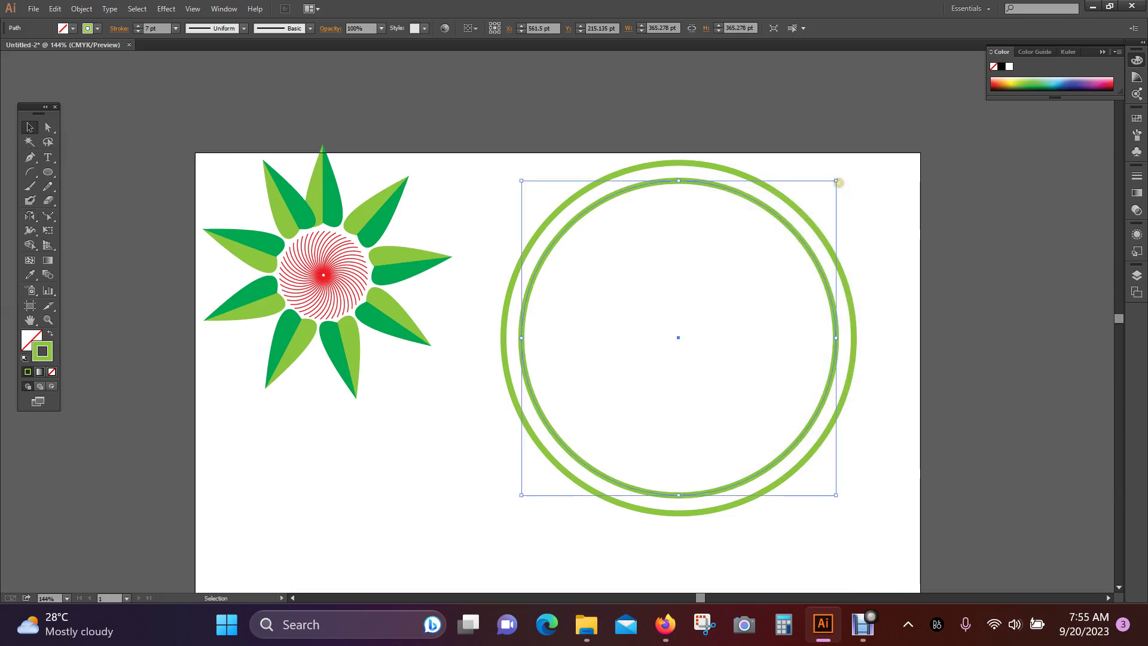
left_click_drag(836, 181, 811, 206)
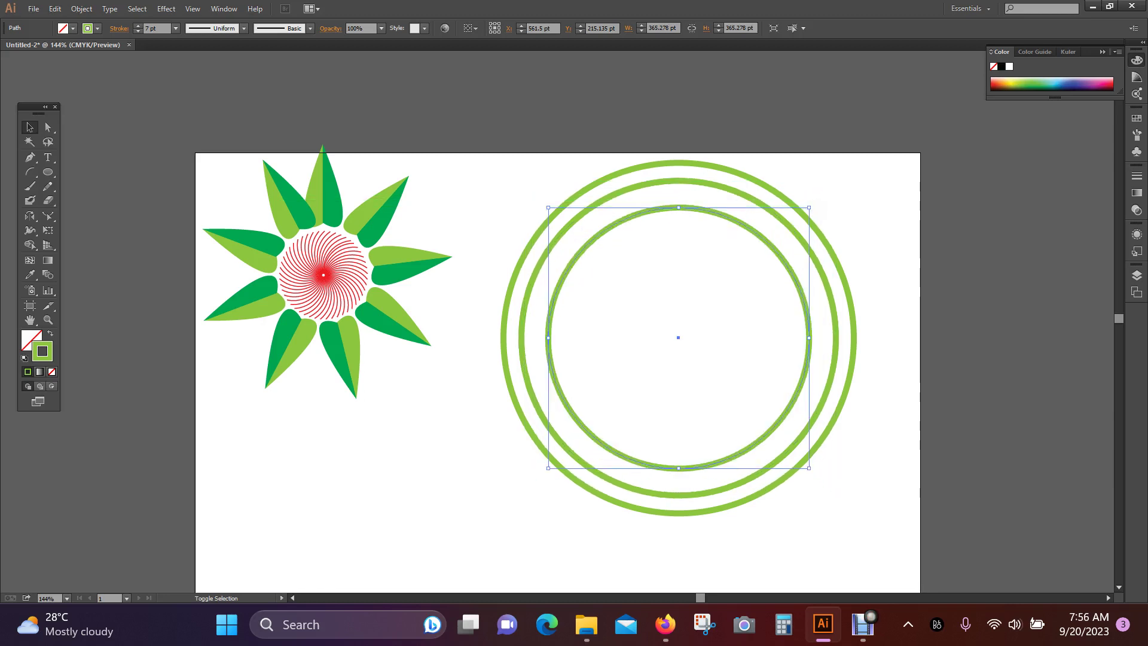
left_click(756, 278)
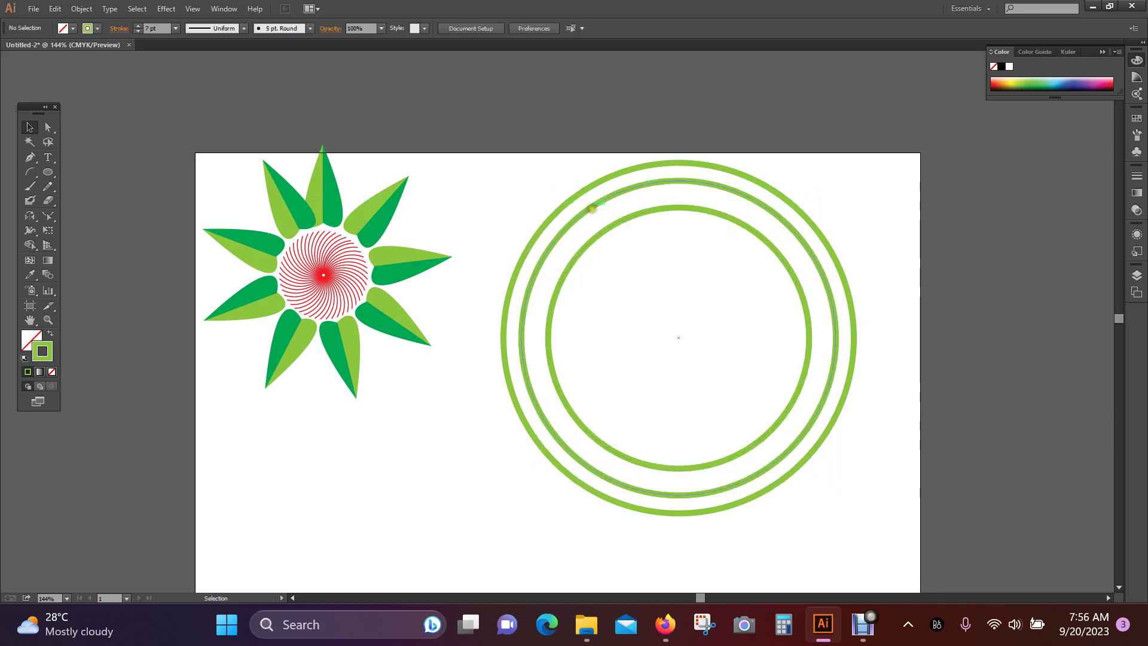
- Set the middle circle's stroke weight to 1 pt and keep that circle selected
left_click(591, 209)
left_click(175, 29)
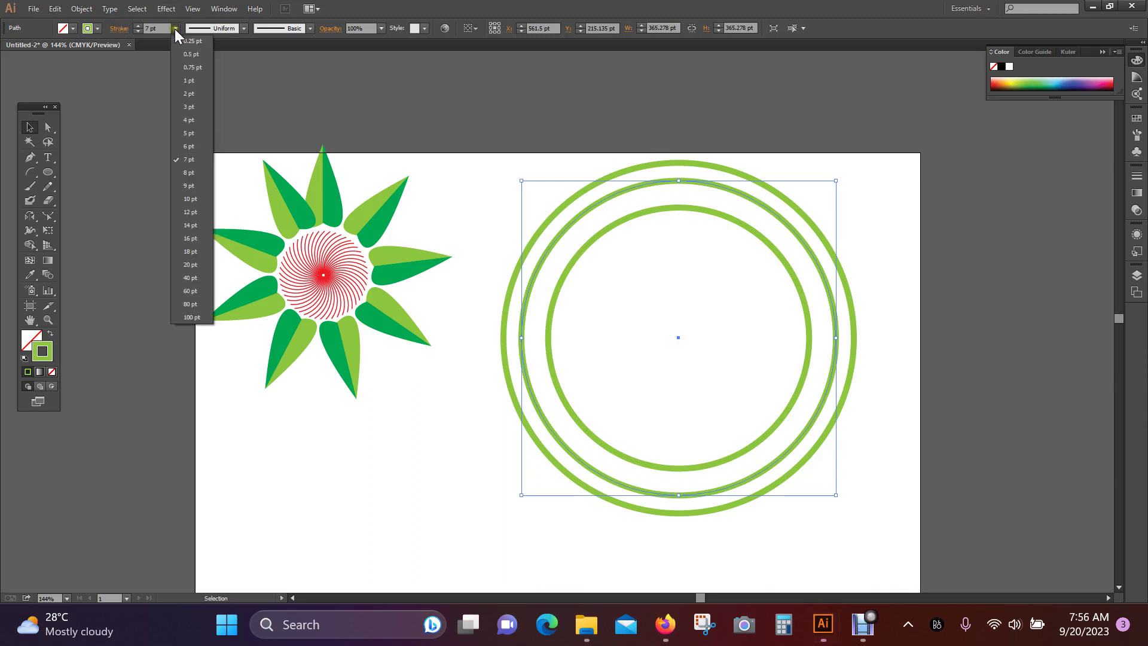
left_click(191, 81)
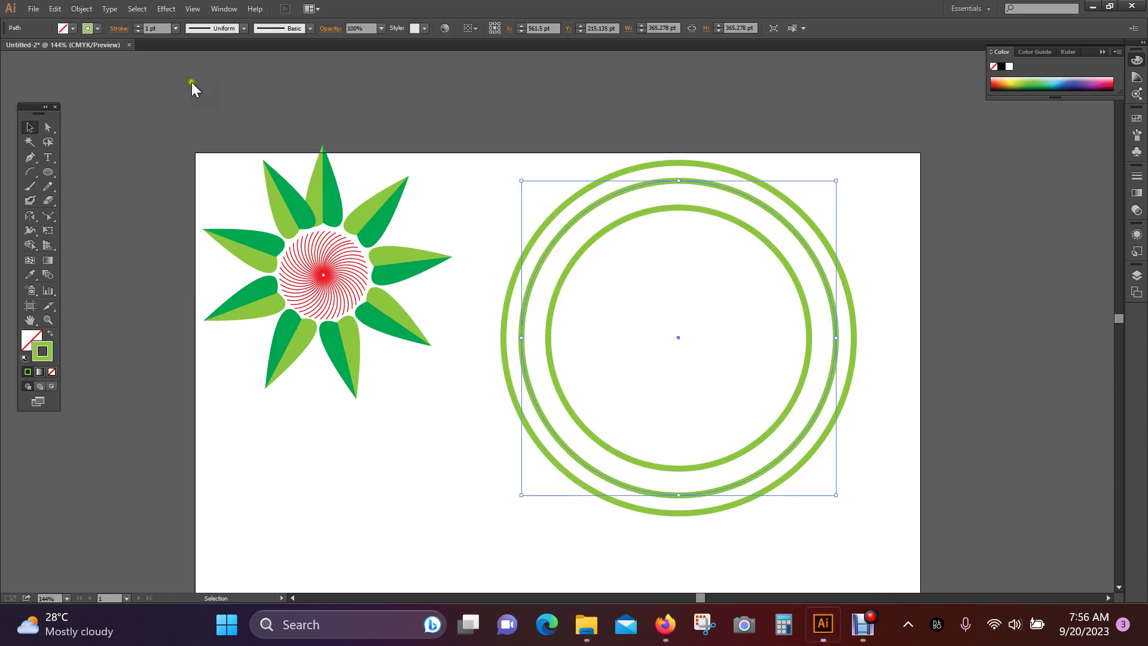
left_click(454, 186)
left_click(567, 225)
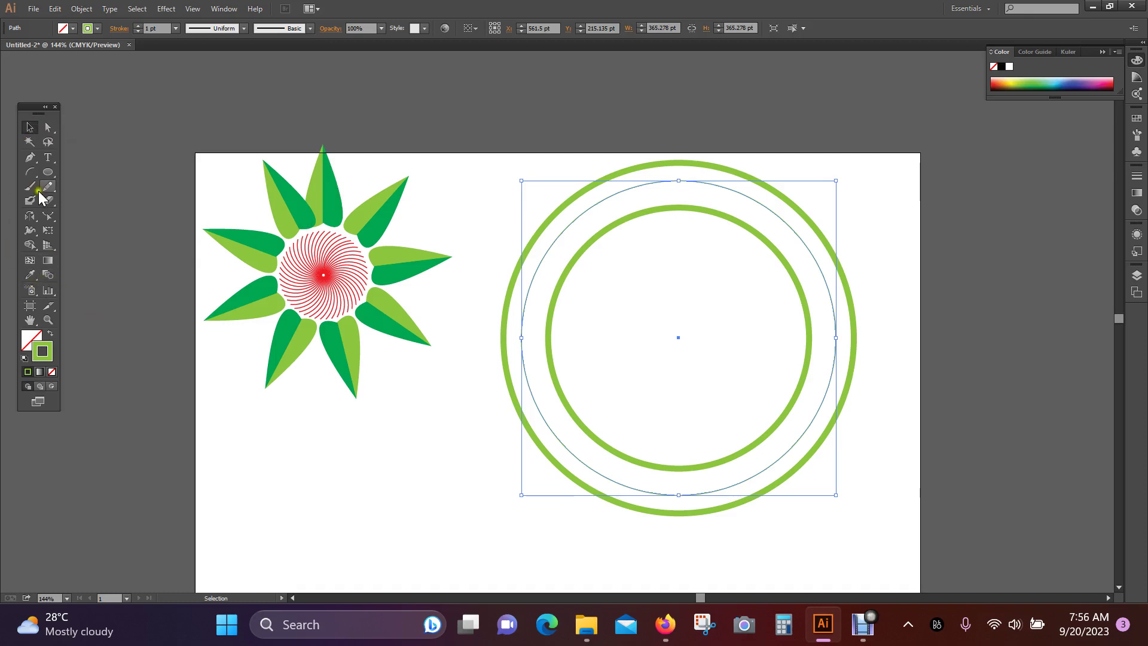
- Add the channel name ending in "Tech Archivebd." as type along the middle circle's path, and select all of that text
left_click(47, 158)
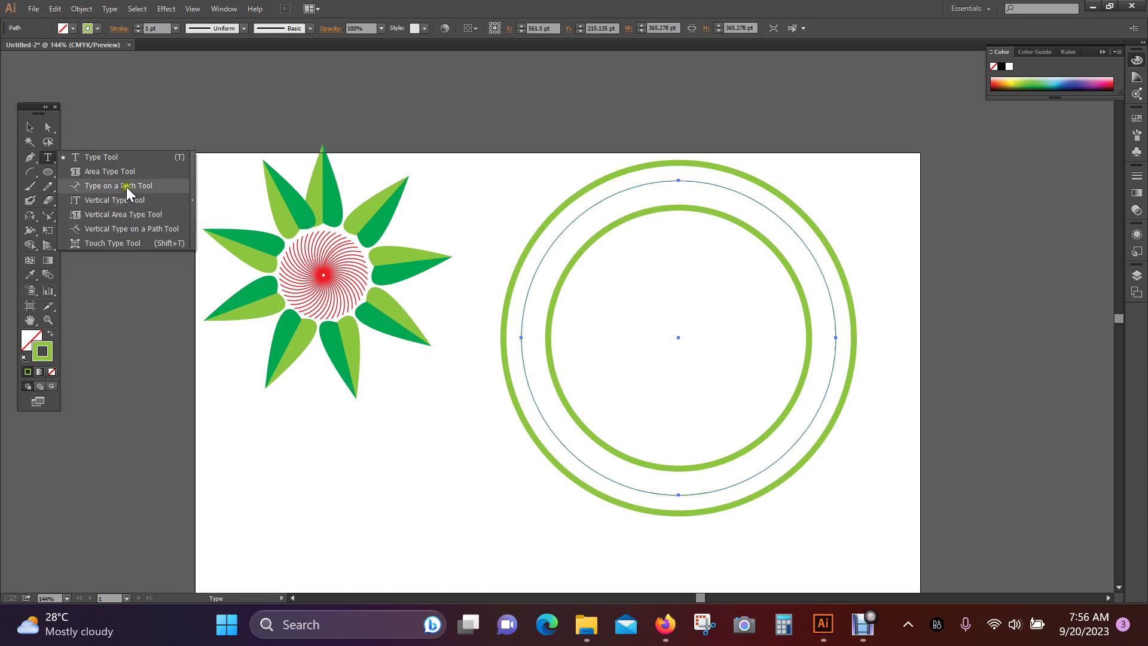
left_click(109, 184)
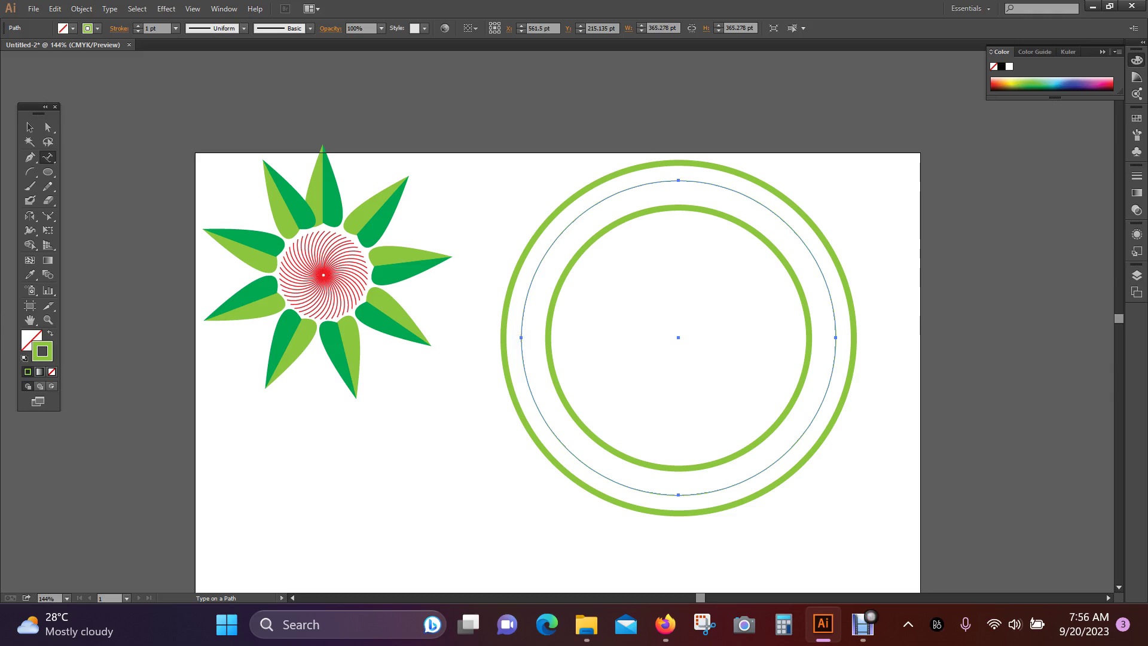
left_click(521, 337)
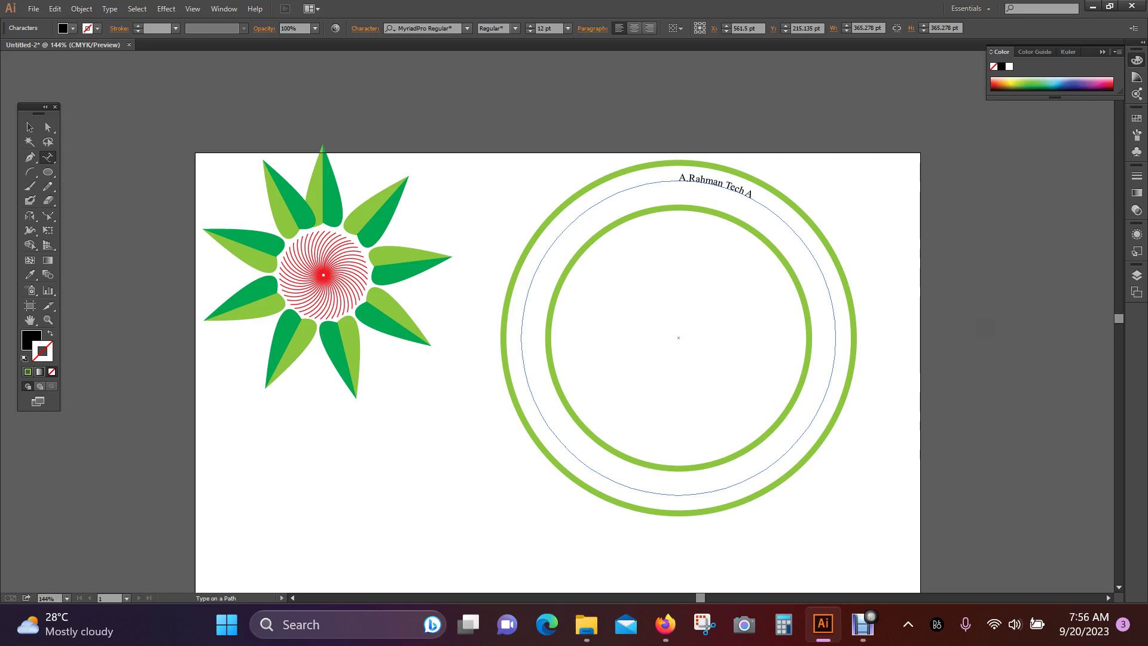
type("rchivebd")
left_click_drag(784, 219, 679, 187)
left_click(672, 190)
triple_click(676, 177)
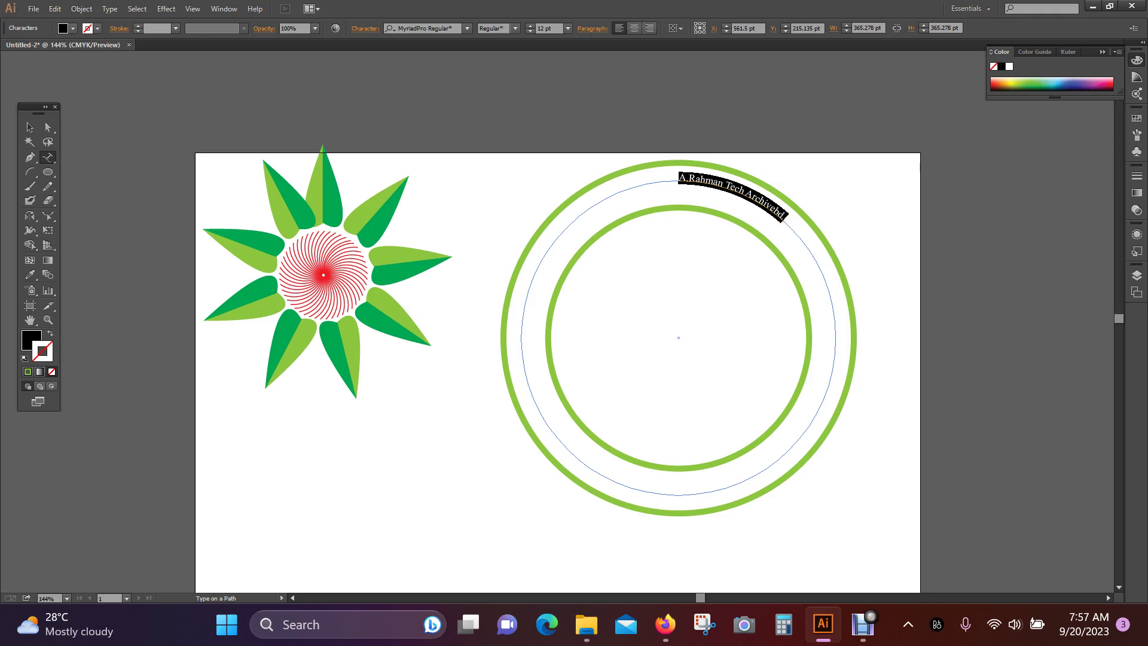
key("ctrl")
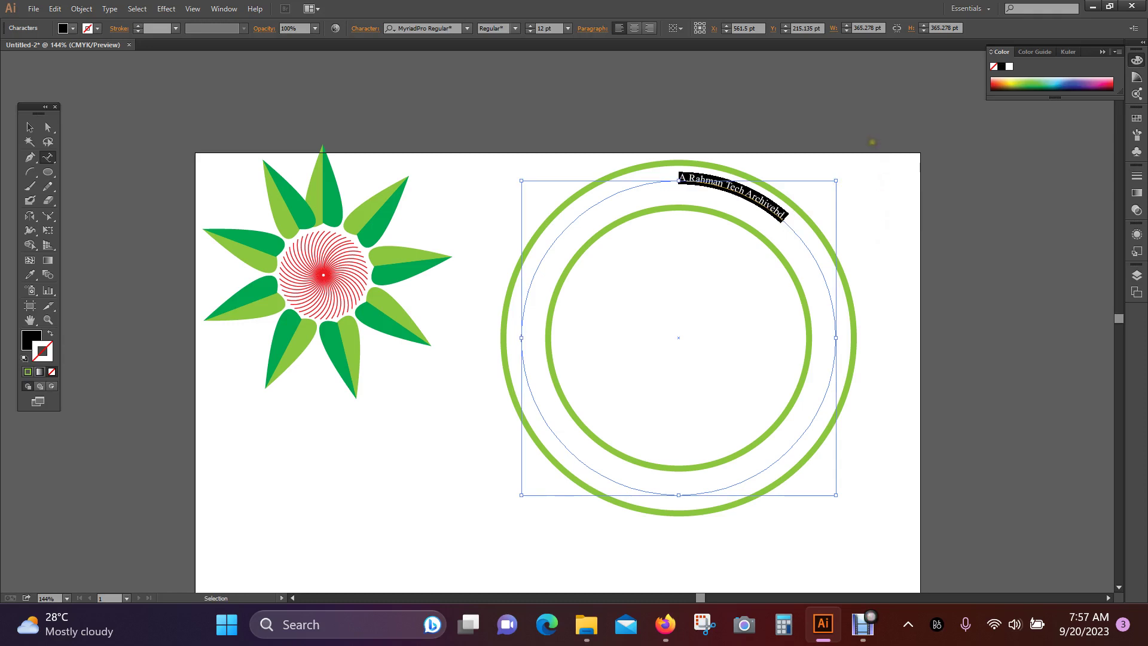
key("shift")
key("shift+Right")
key("shift+Left")
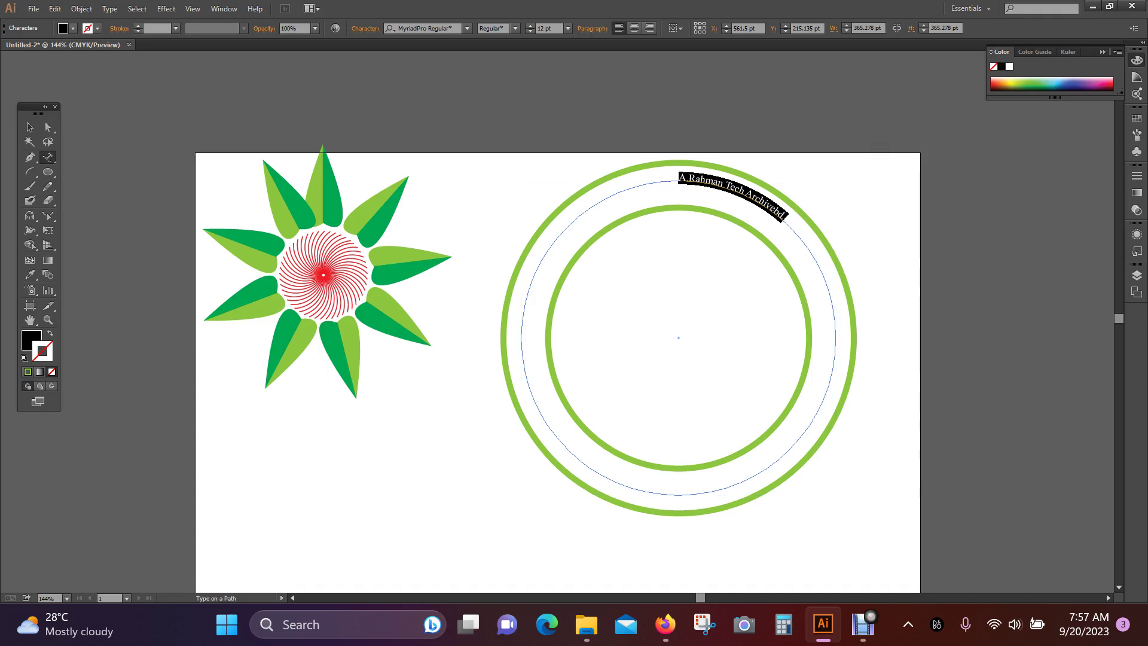
key("ctrl")
key("ctrl+shift+Right")
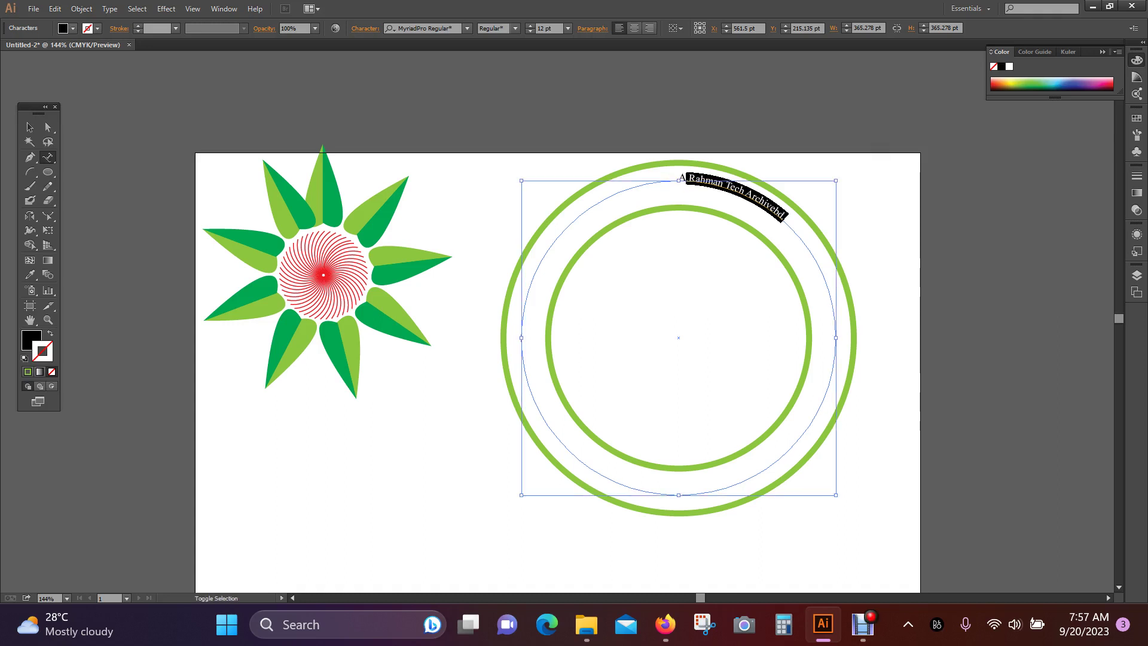
key("ctrl+shift+Left")
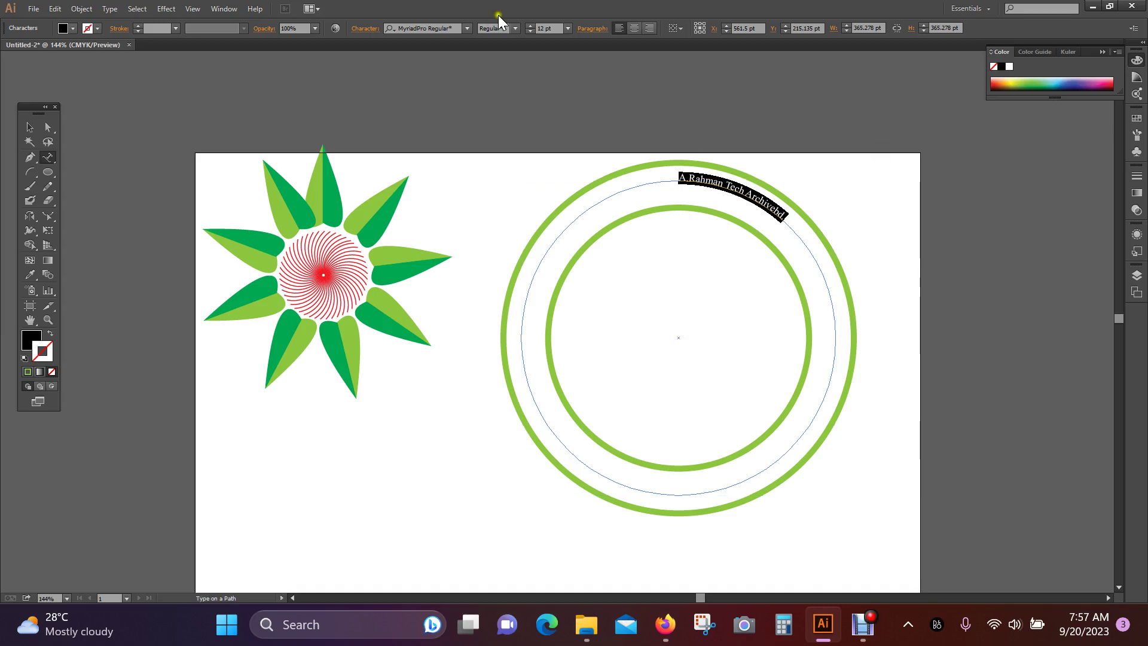
- Try font sizes of 18 pt and 24 pt for the selected path text, and set it to 36 pt
left_click(570, 26)
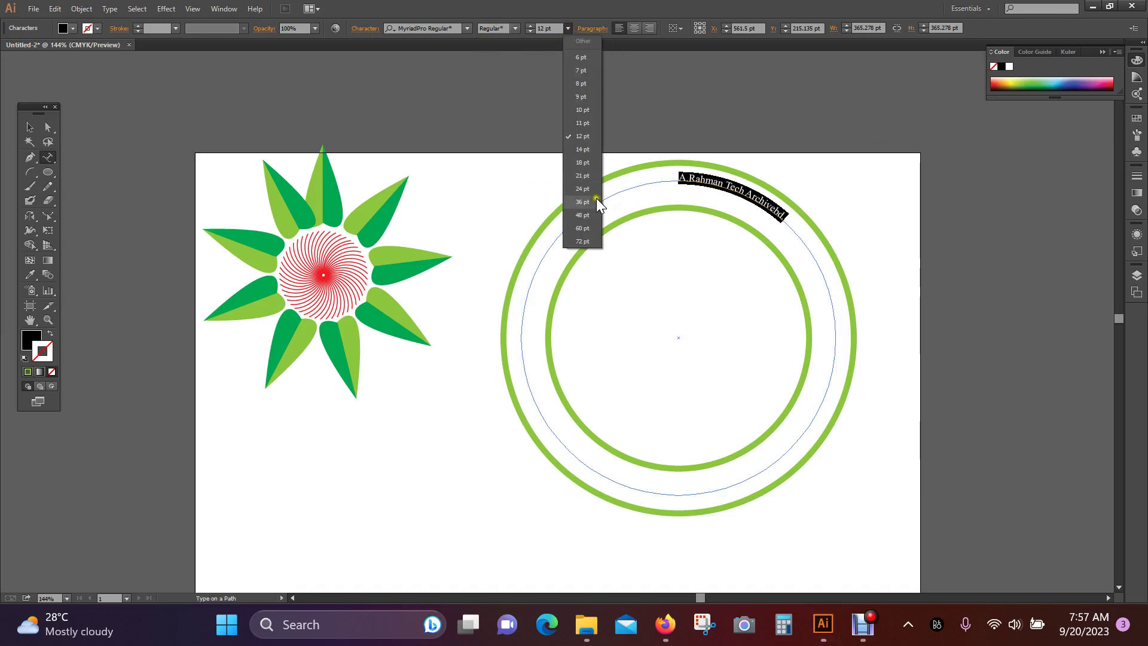
left_click(578, 165)
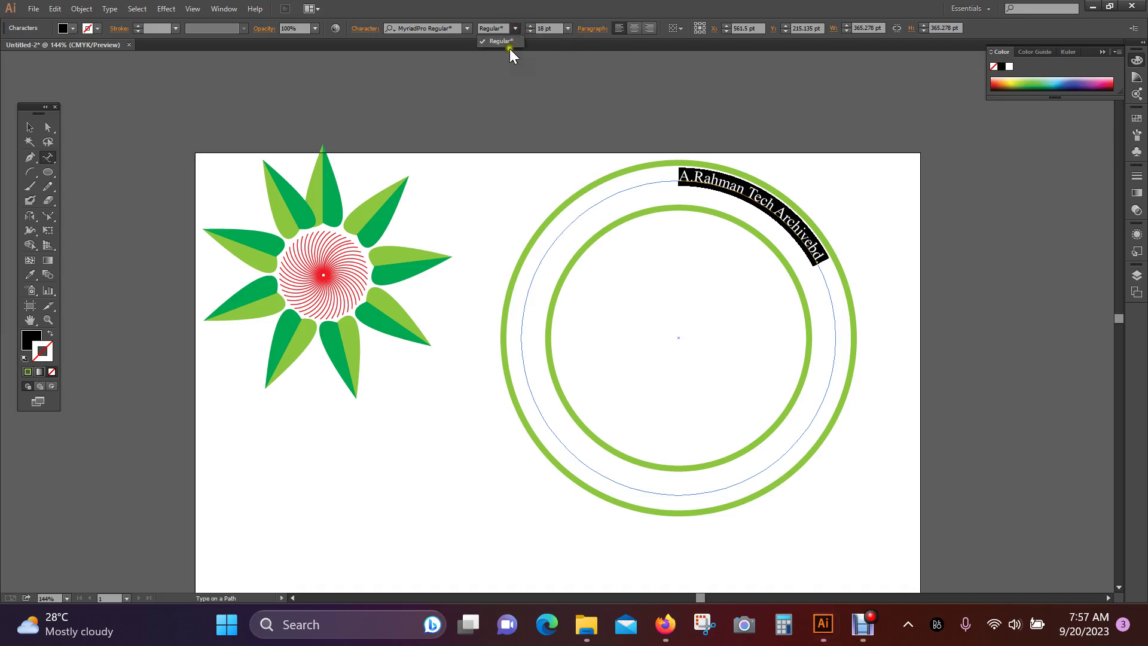
left_click(515, 29)
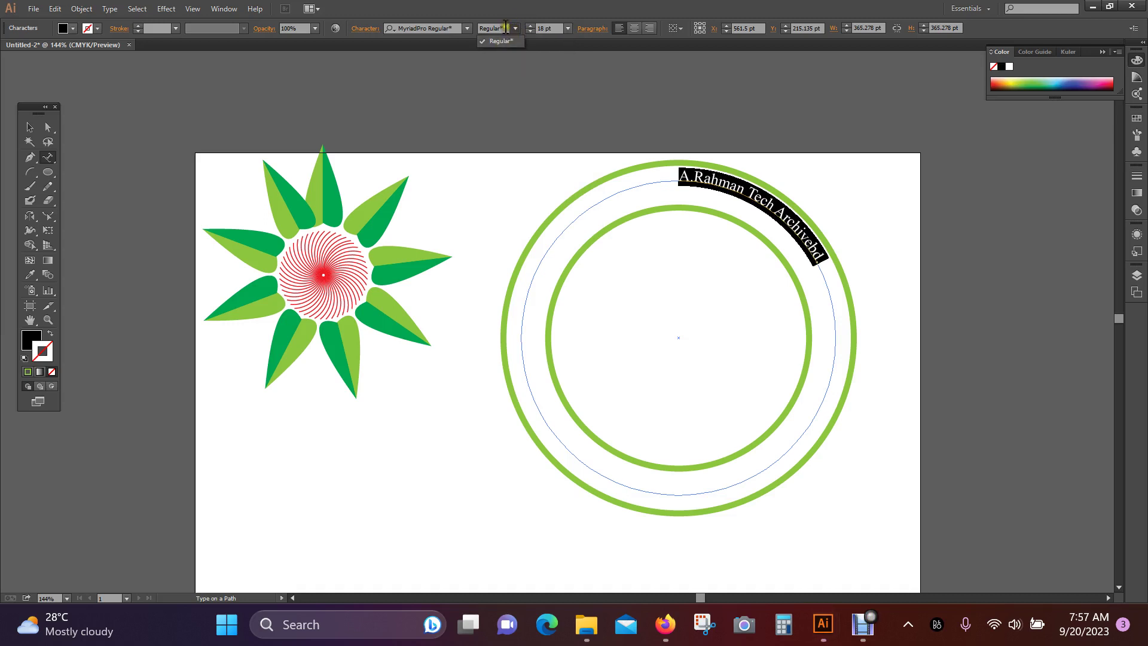
left_click(570, 28)
left_click(581, 189)
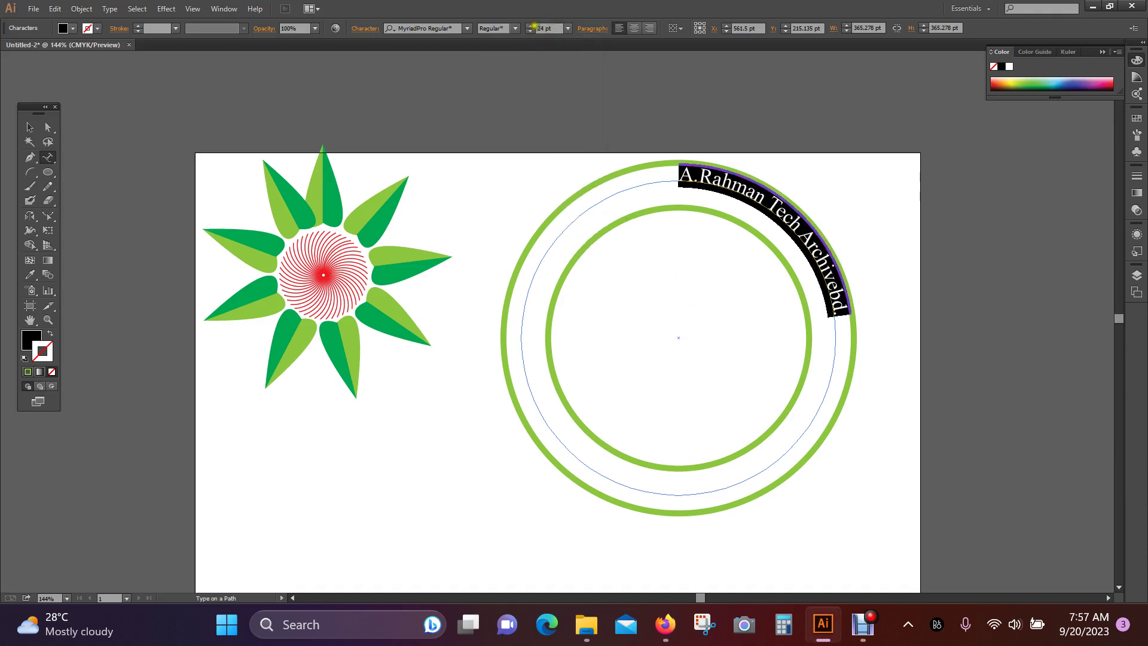
left_click(565, 27)
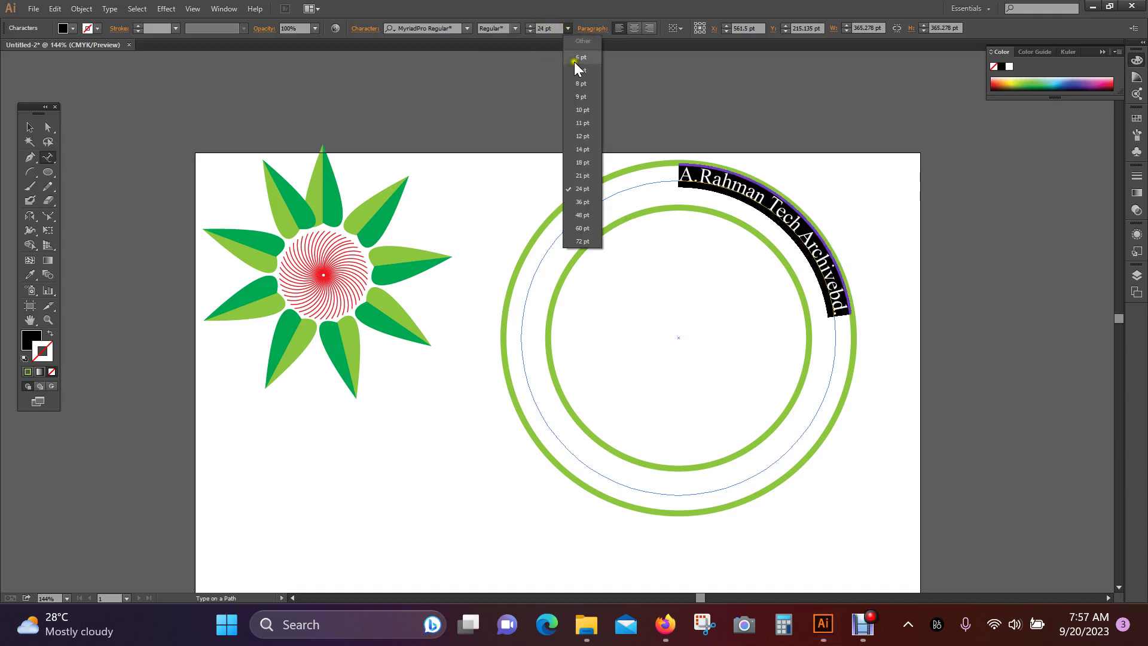
left_click(579, 200)
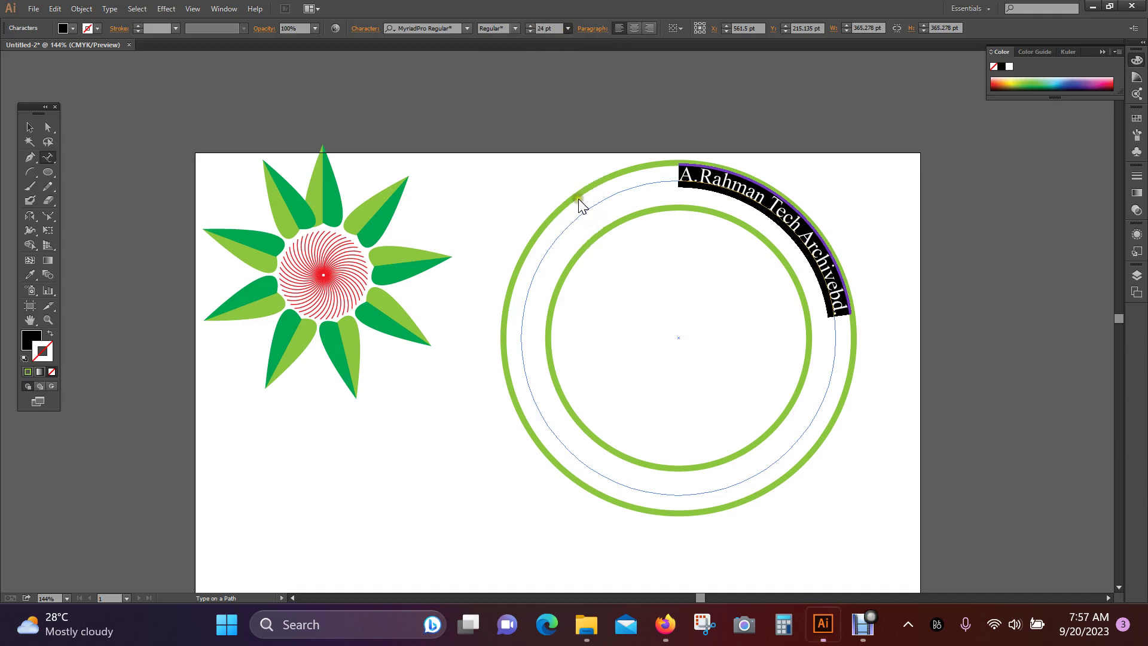
- Shrink the text's circular path concentrically to about 344 pt in diameter and enlarge the inner ring to about 322 pt
left_click(29, 126)
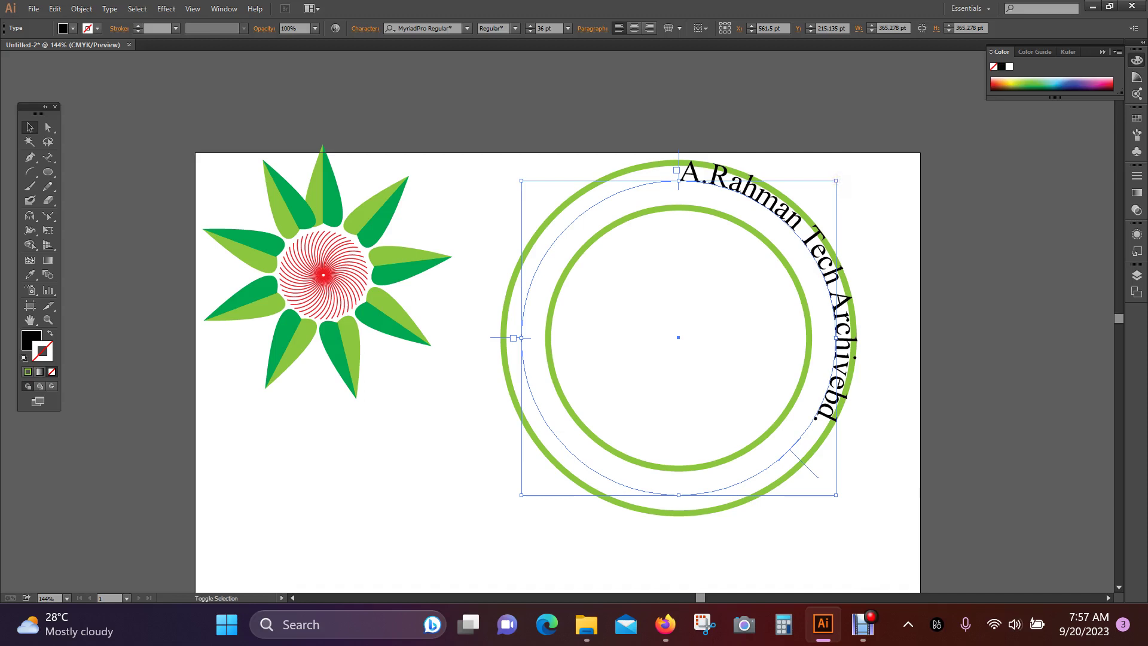
left_click_drag(835, 180, 826, 188)
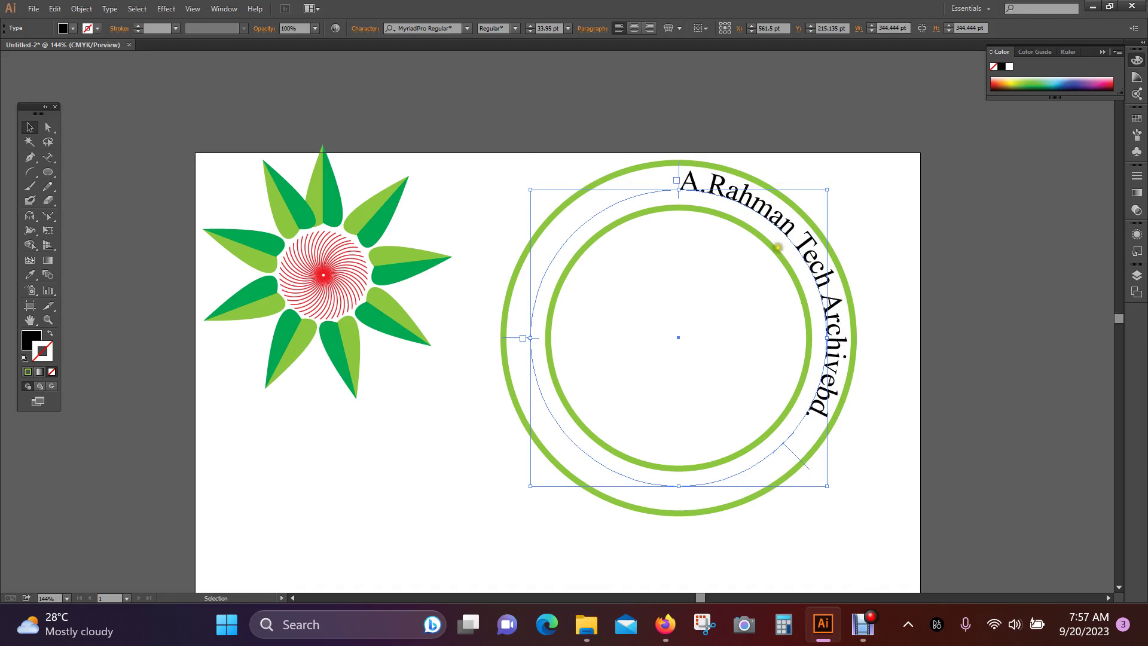
left_click(774, 253)
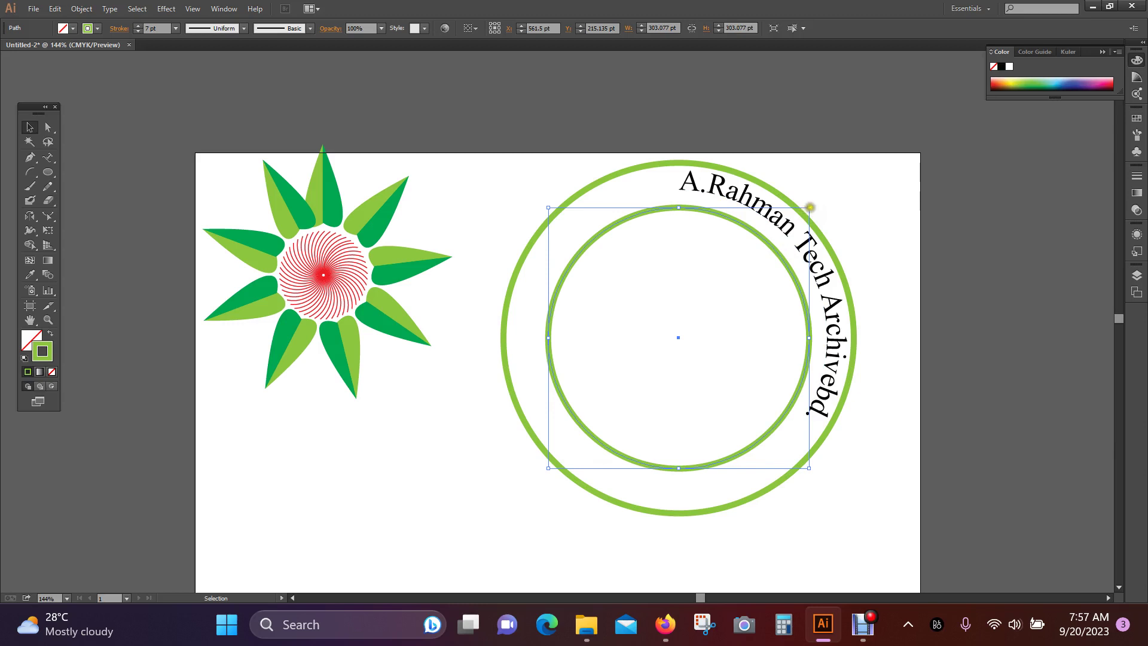
mouse_move(810, 207)
left_mouse_down()
mouse_move(819, 197)
mouse_move(824, 208)
left_mouse_up()
- Copy the complete path text and paste it repeatedly after its final period so it continues around the circle
left_click(840, 339)
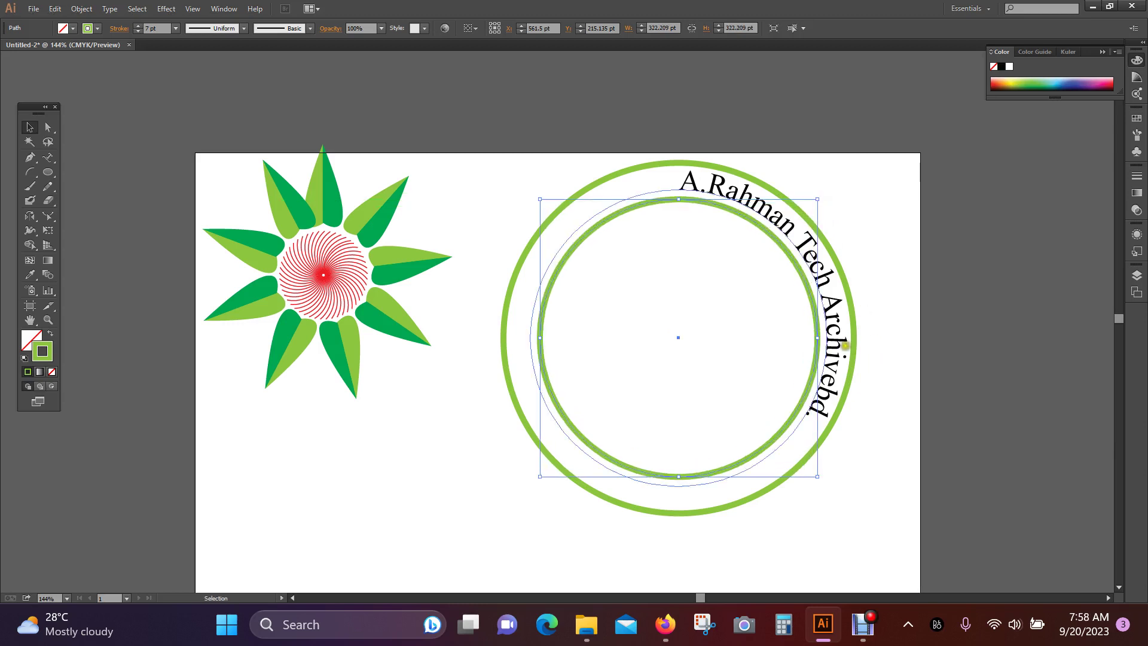
double_click(835, 313)
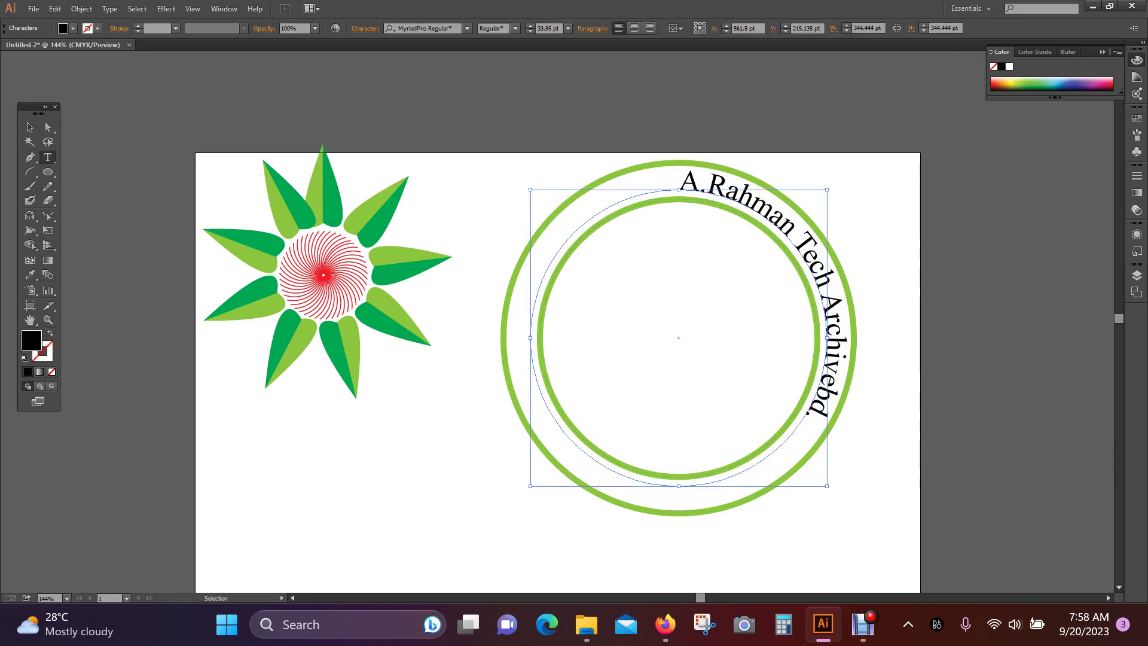
key("ctrl+a")
key("ctrl+c")
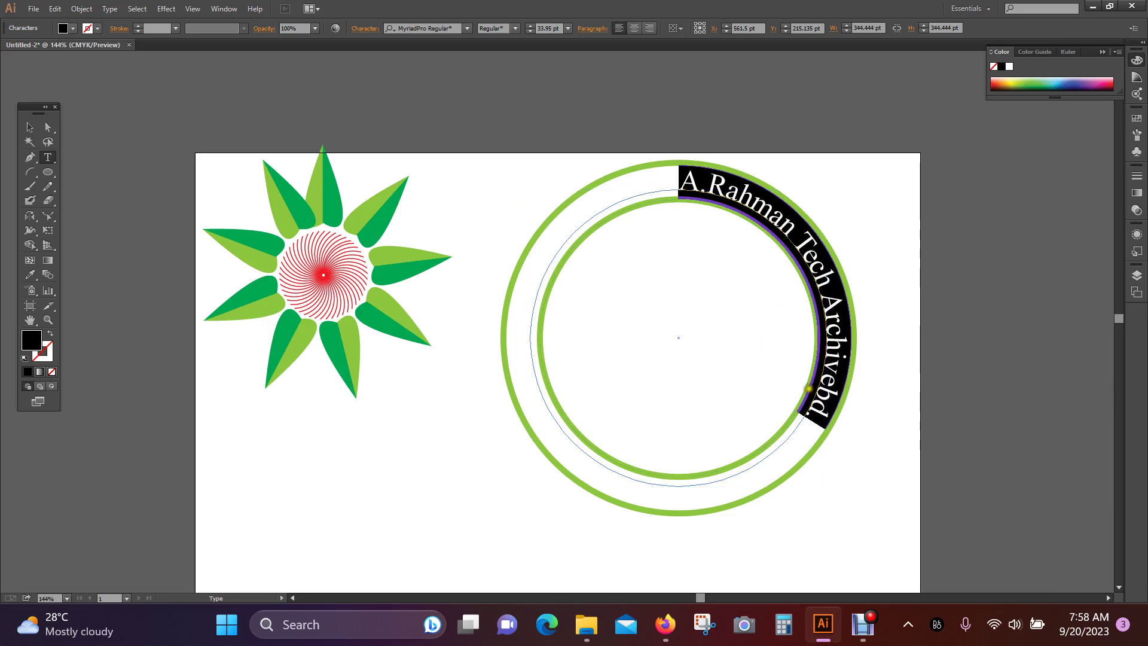
left_click(802, 416)
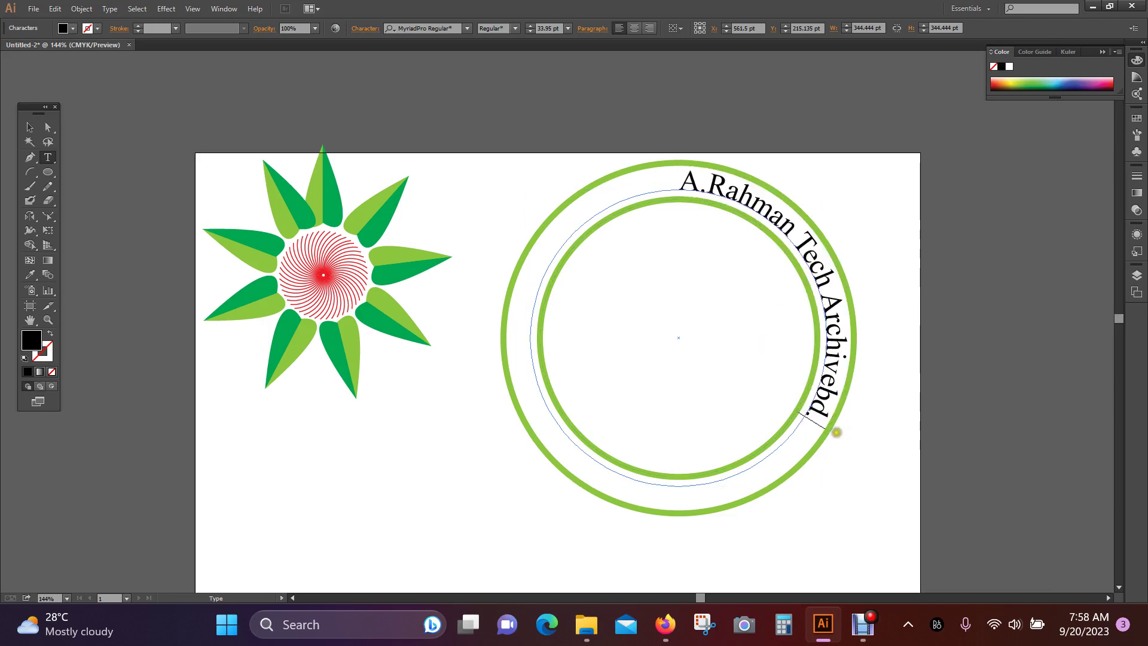
key("ctrl")
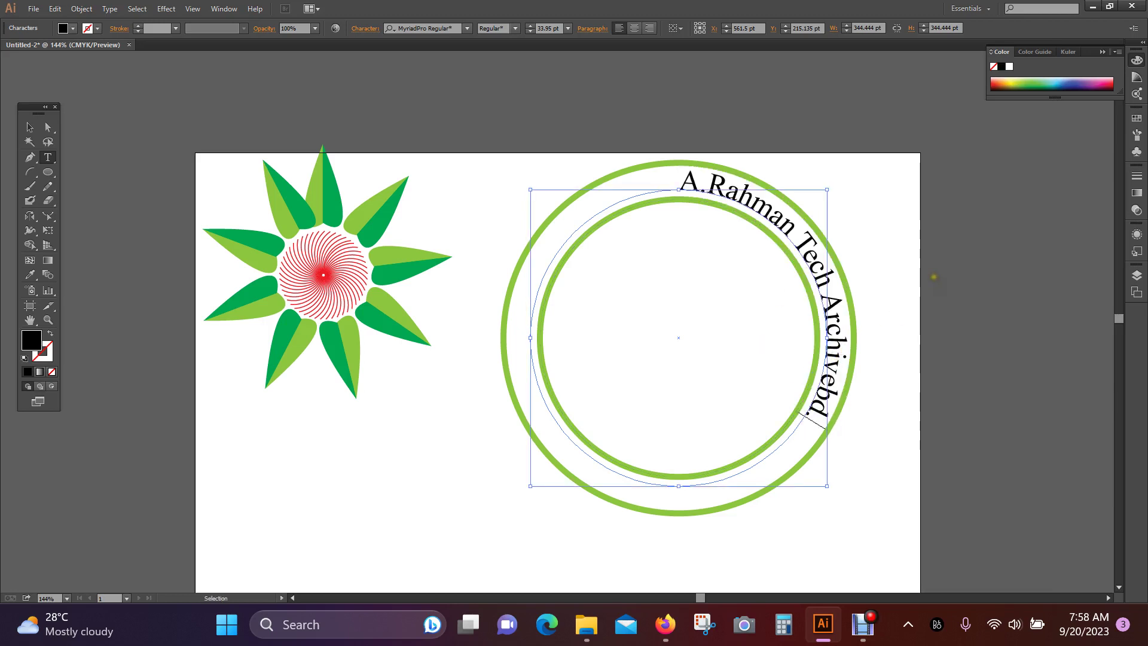
key("ctrl+v")
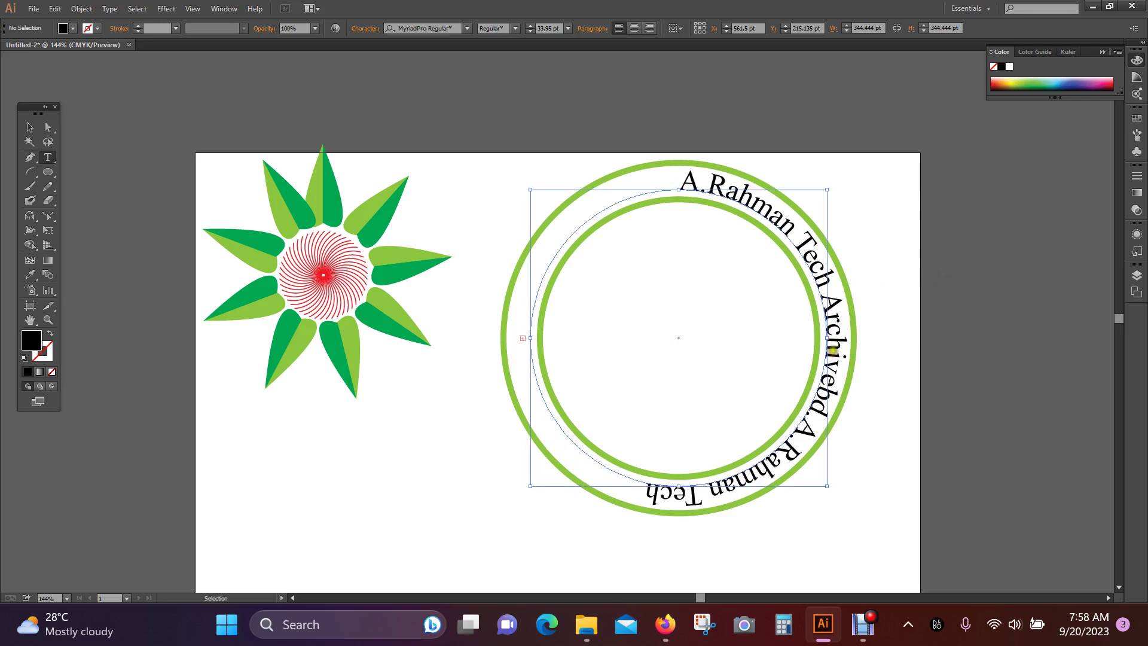
- Select all the text around the circle and set its font size to 24 pt
key("ctrl+a")
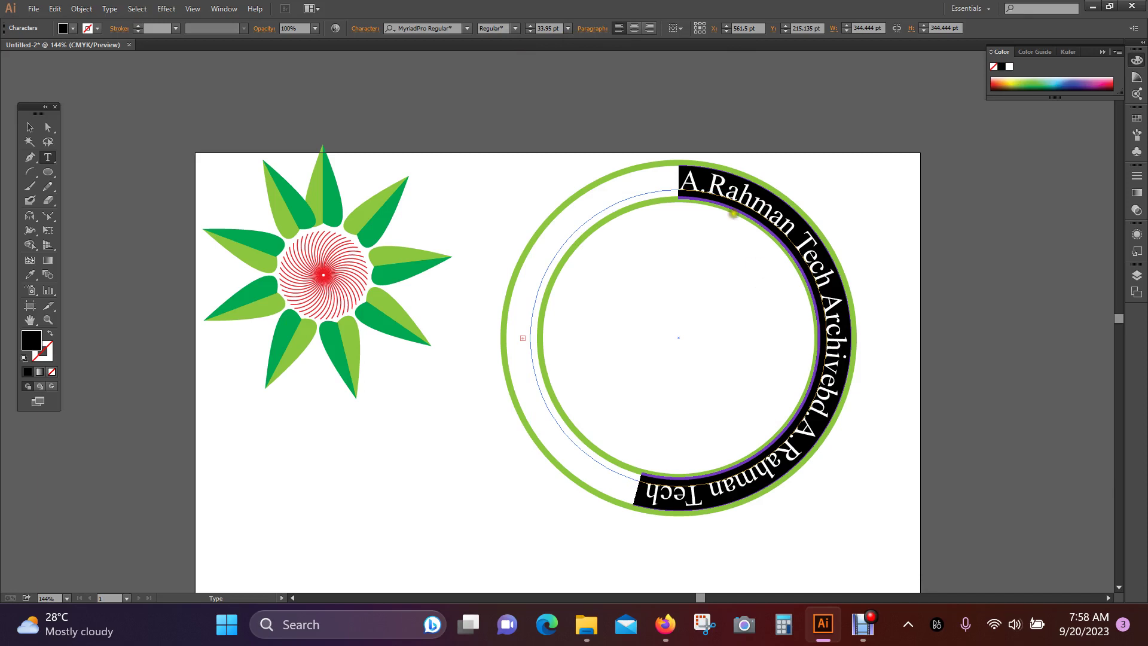
left_click(567, 27)
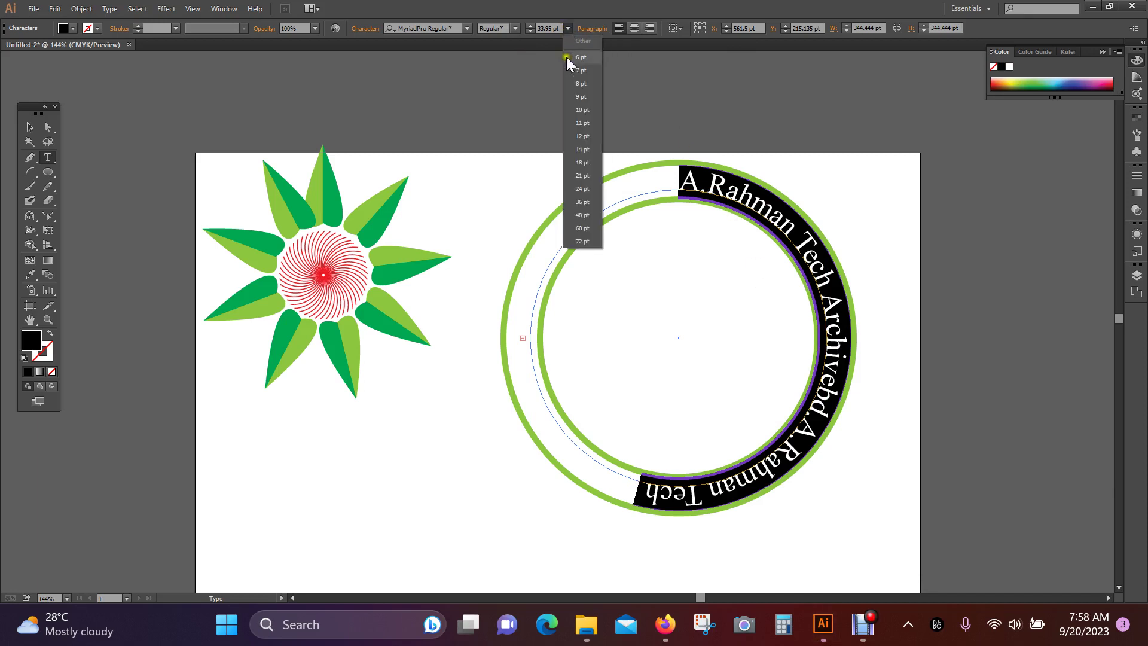
left_click(584, 190)
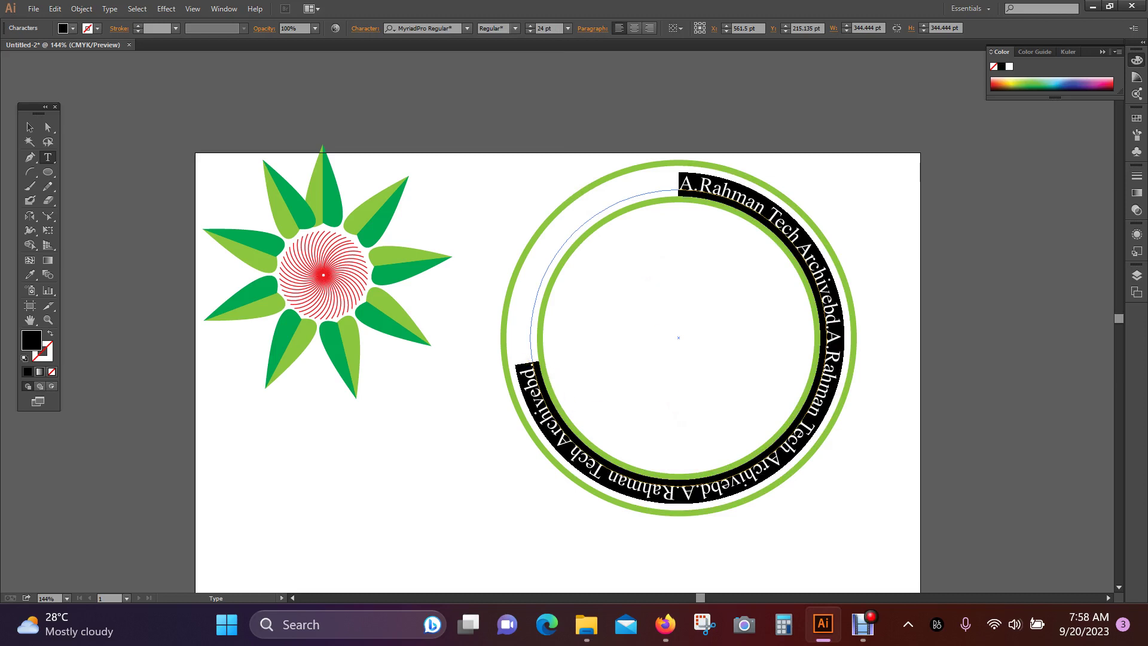
- Try to add more content at the end of the circular text, and undo the addition
left_click(526, 361)
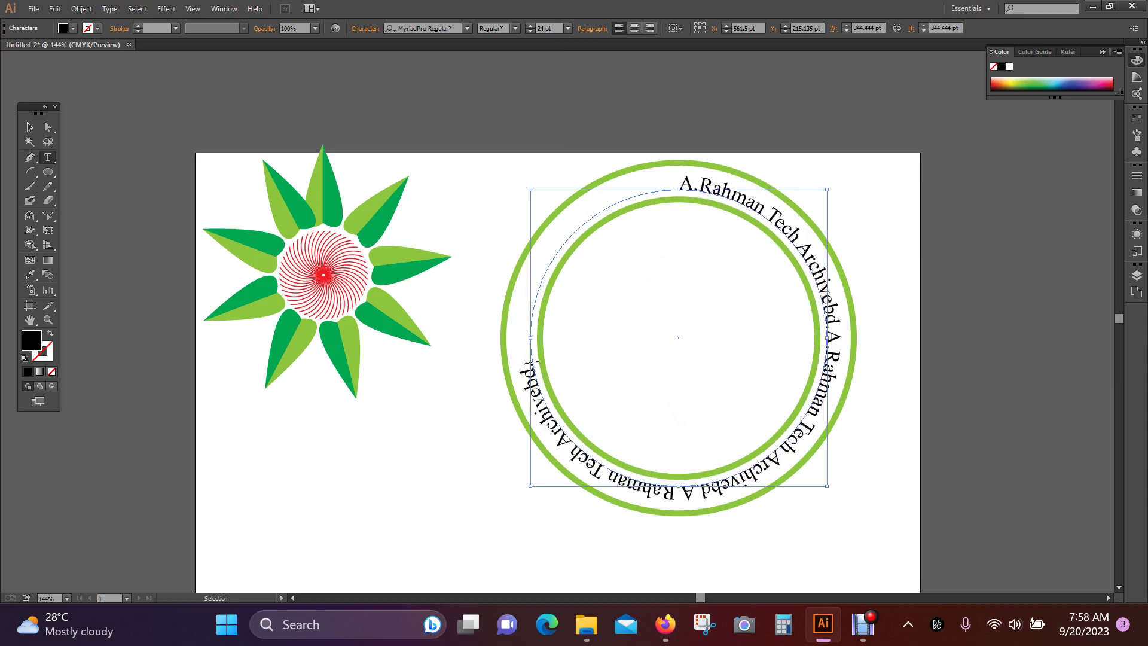
key("ctrl+z")
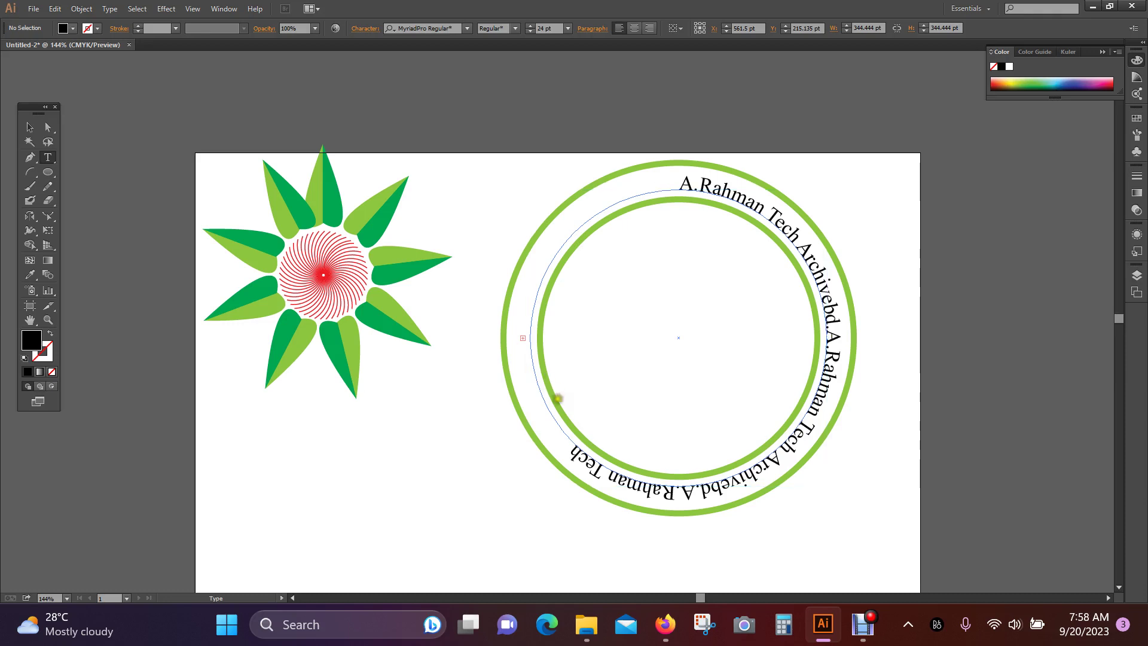
key("ctrl+z")
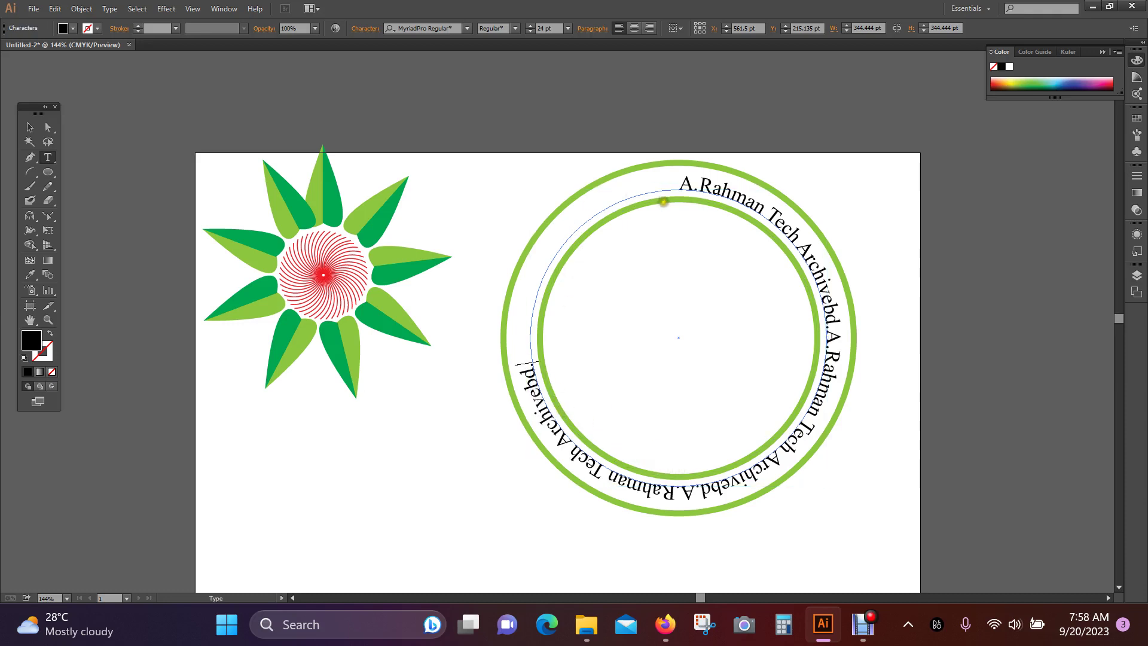
- Try widening the tracking of the entire circular text by one increment, and reduce it again by the same amount
left_click(672, 189)
key("ctrl+a")
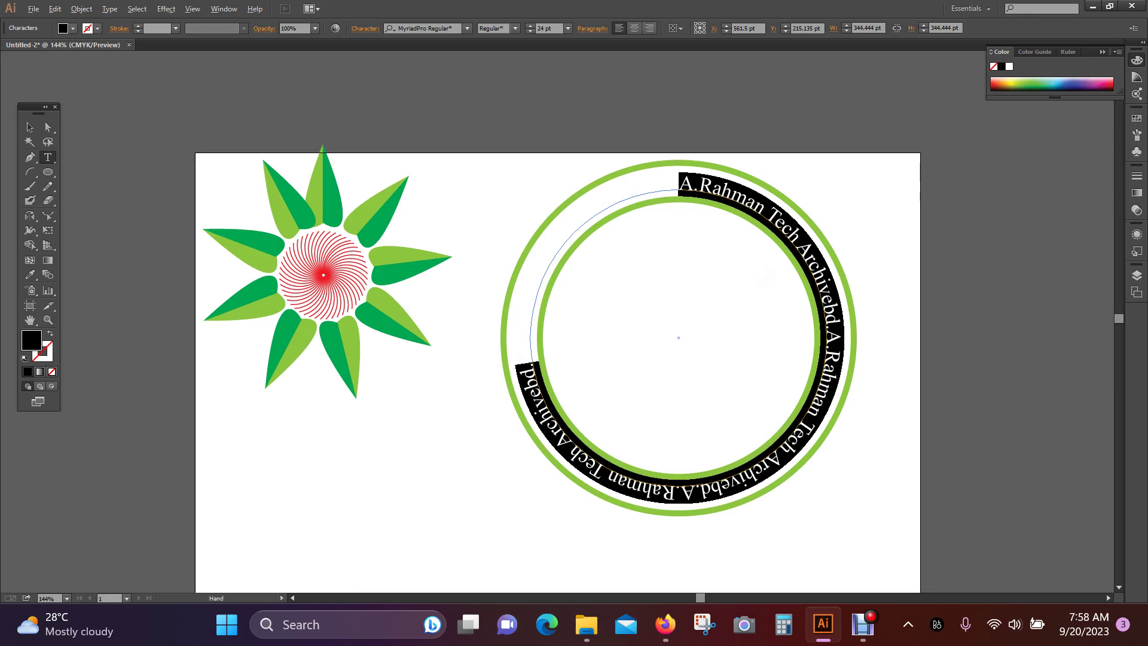
key("alt+Right")
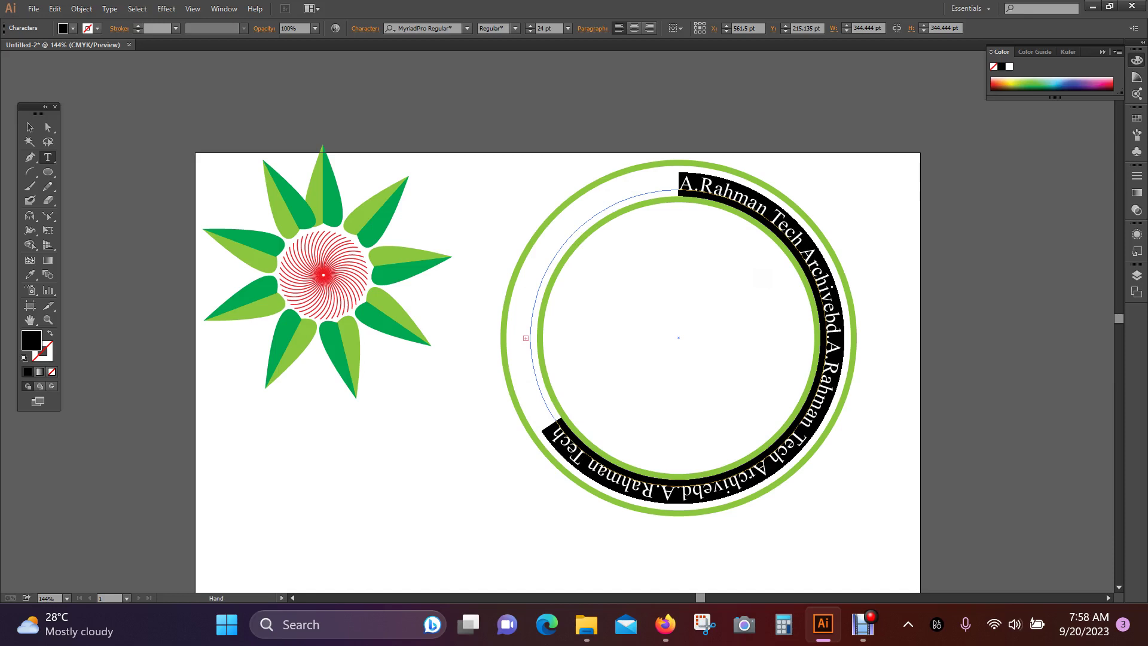
key("alt+Left")
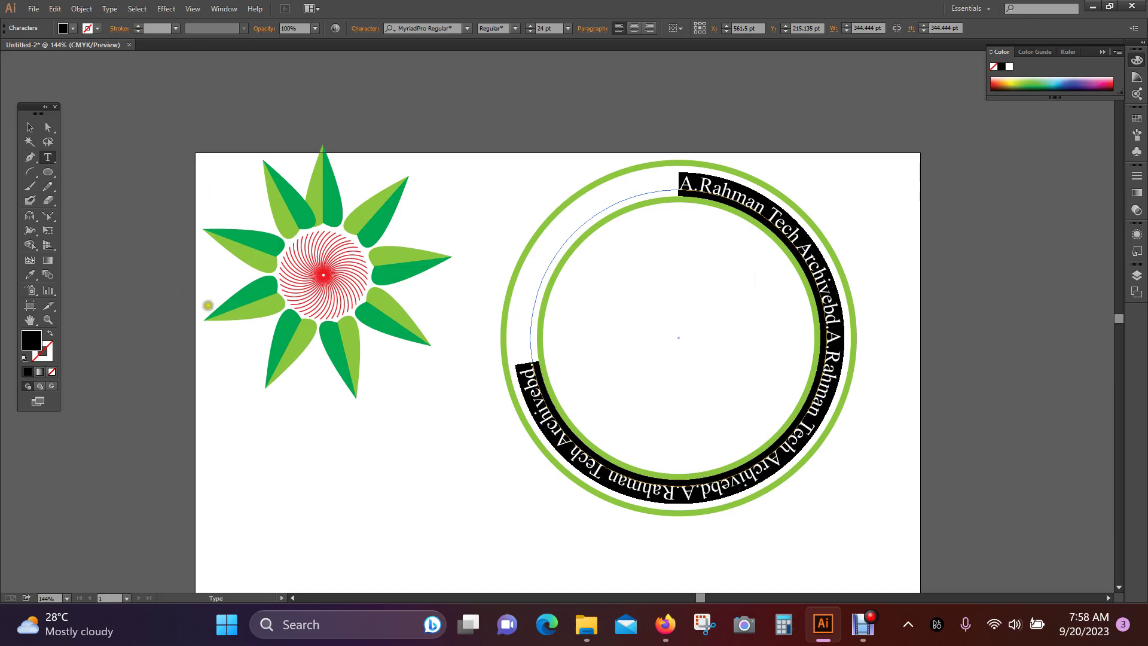
- Copy all the text running around the circle and delete the circular text object
left_click(31, 128)
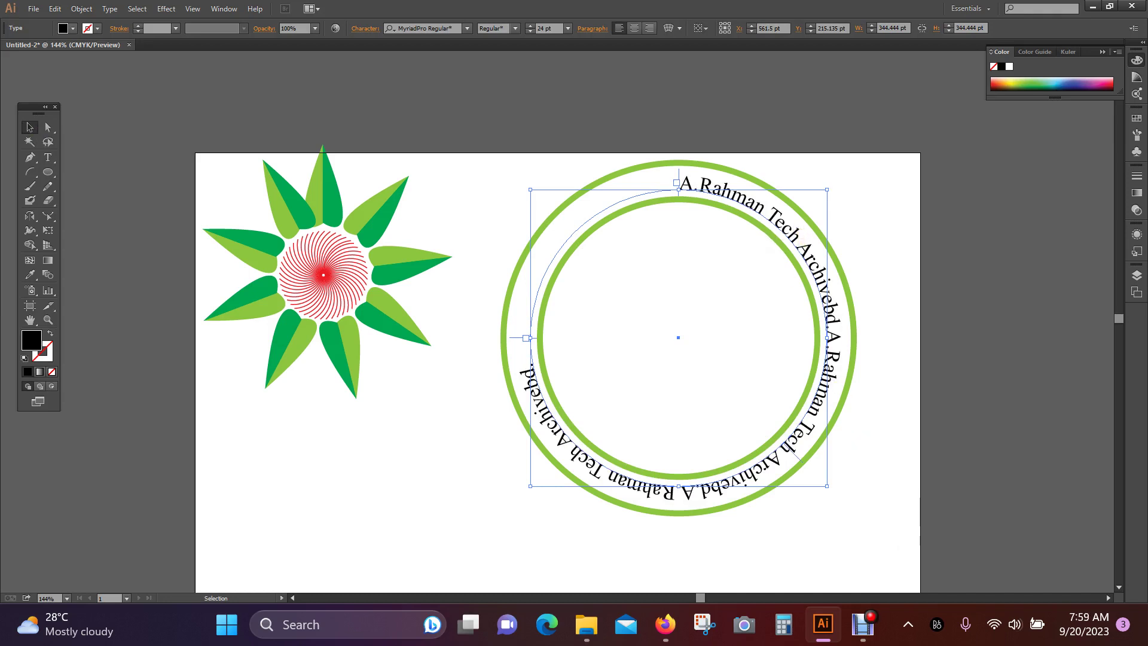
key("t")
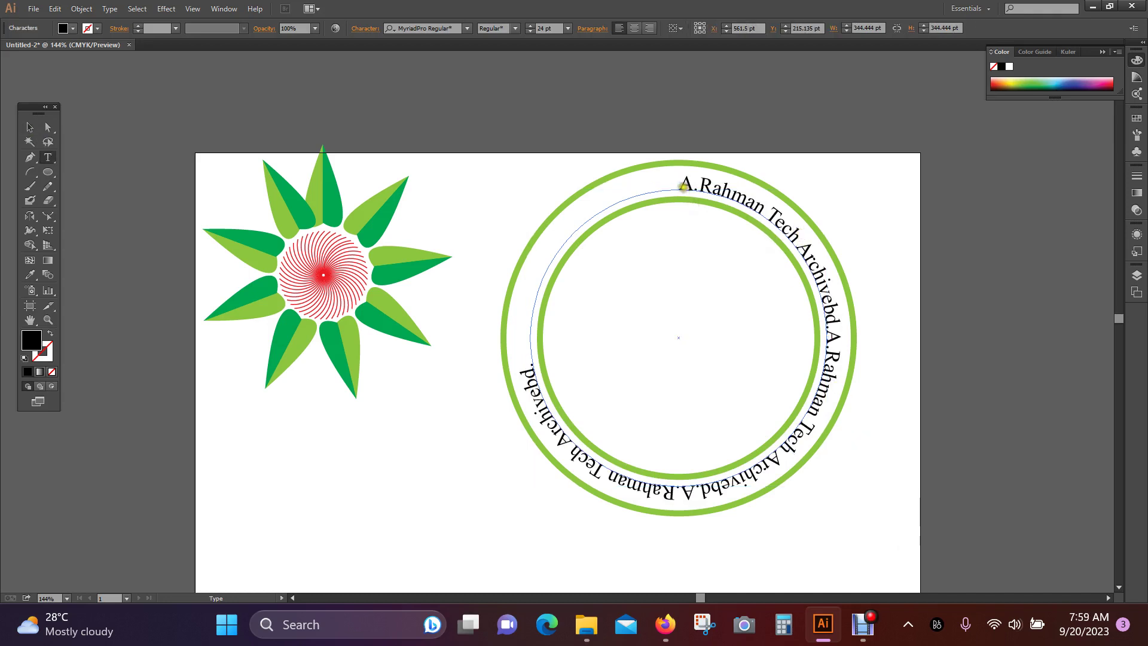
left_click_drag(684, 185, 492, 366)
key("ctrl")
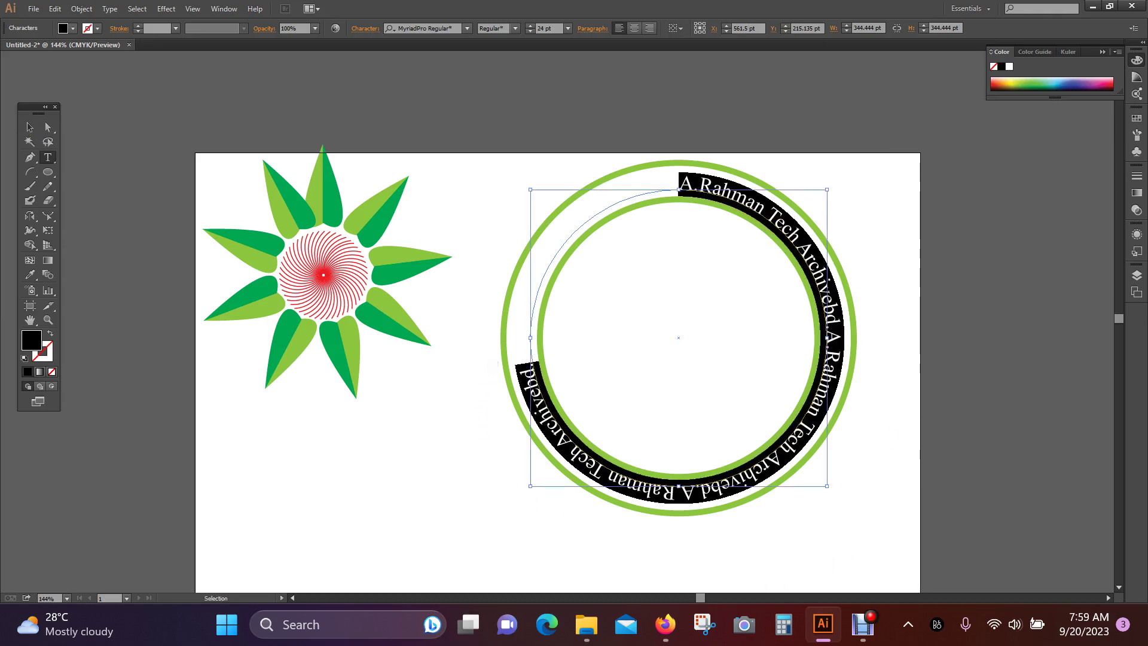
left_click(30, 127)
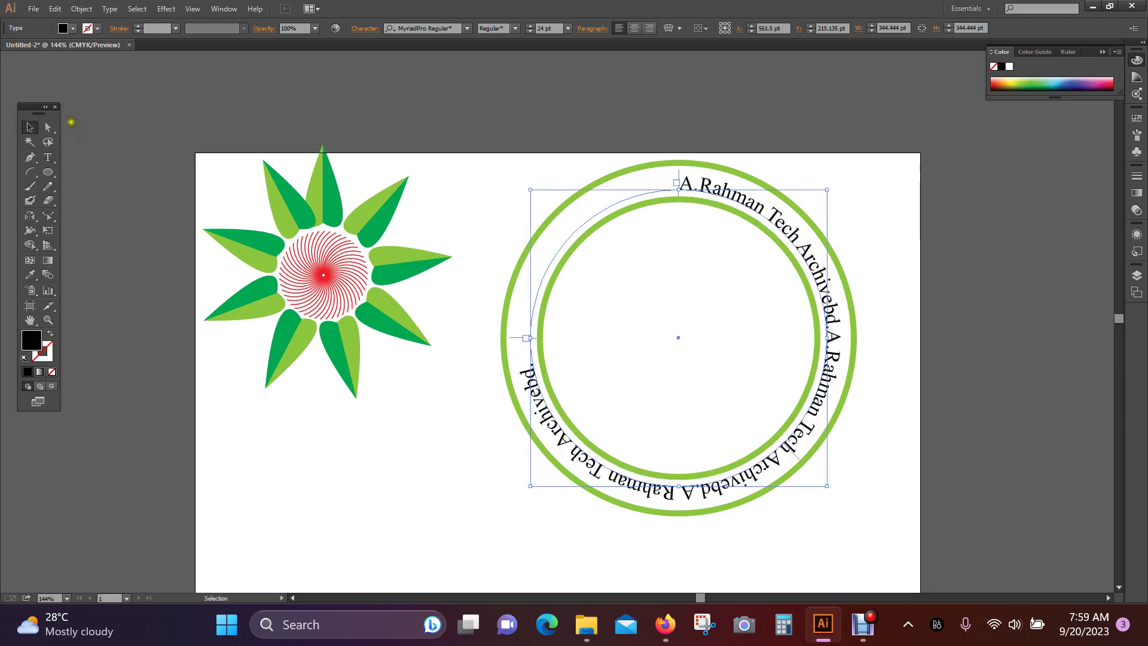
key("Delete")
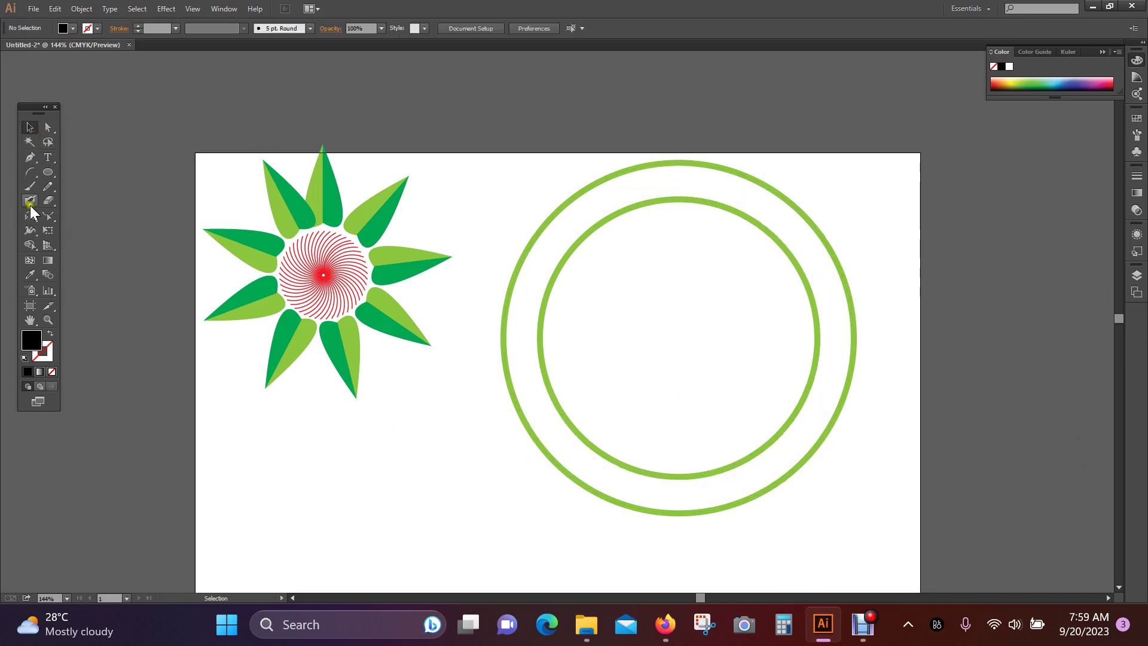
- Make a reflected copy of the outer green ring and scale it about its centre to about 361 pt, between the two rings
left_click(726, 204)
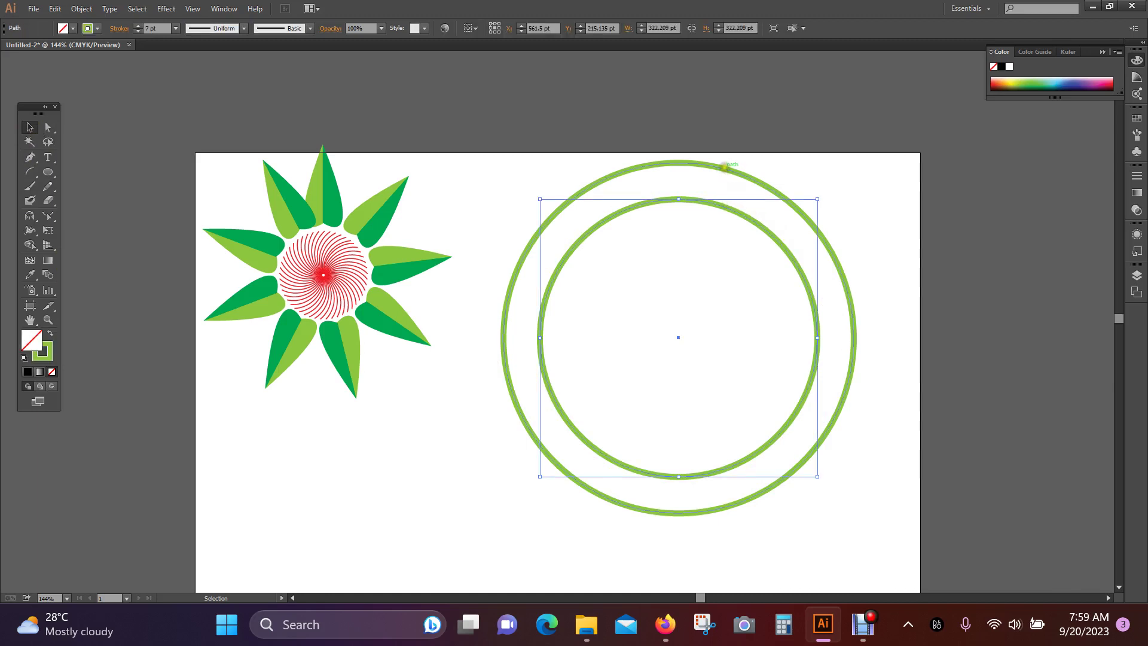
left_click(725, 168)
left_click(30, 217)
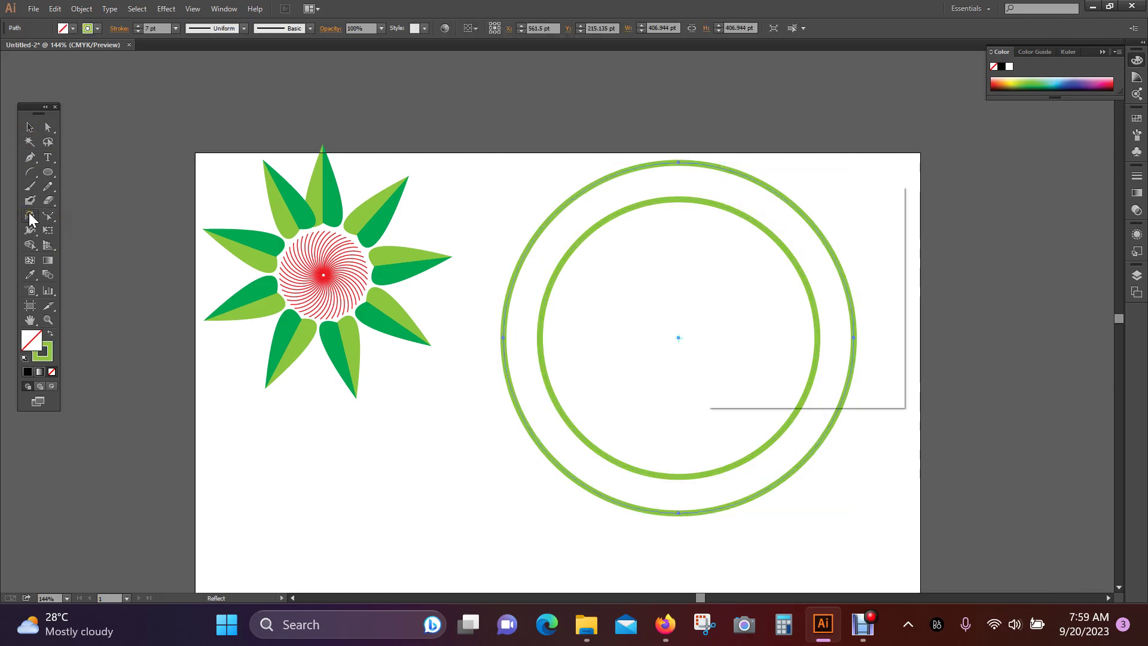
double_click(30, 217)
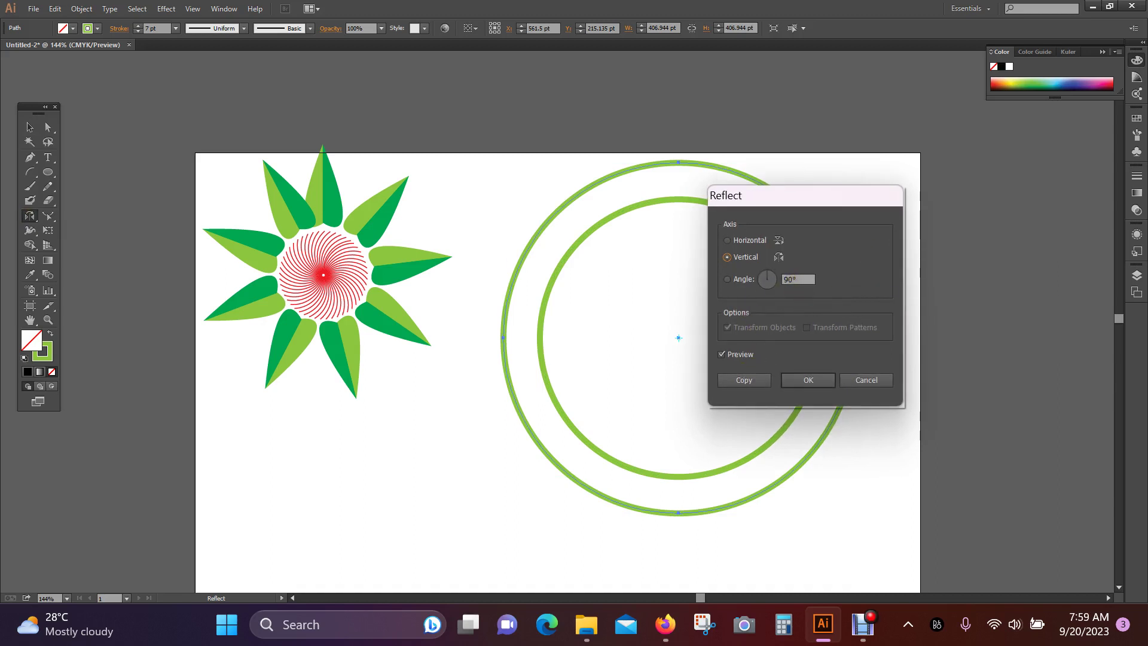
left_click(752, 381)
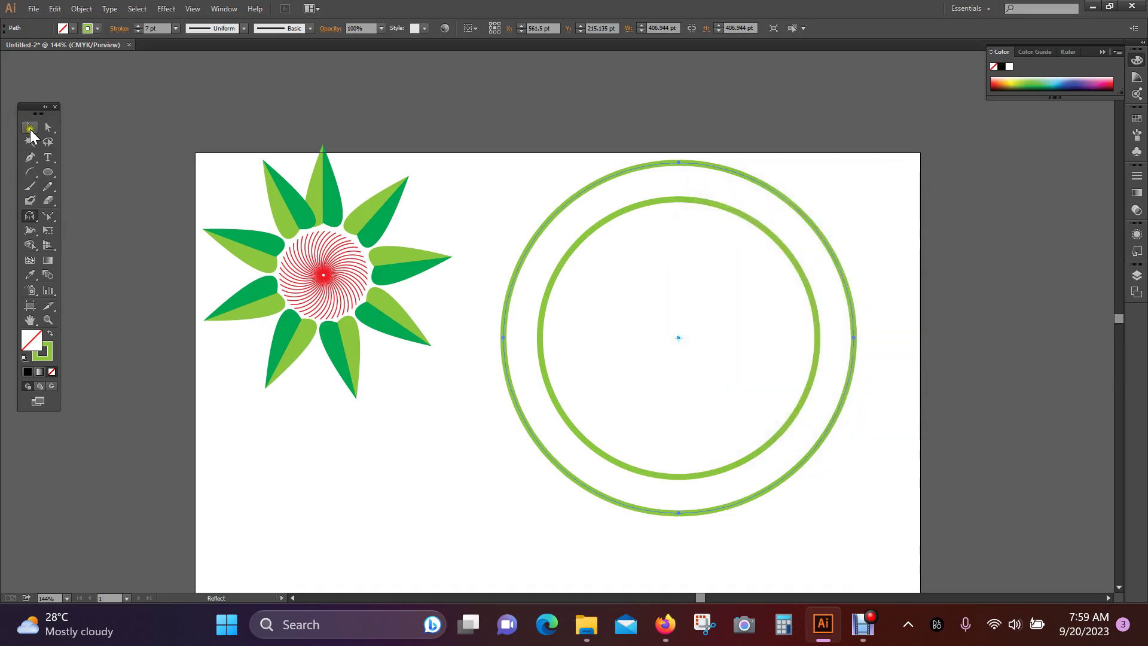
left_click(30, 128)
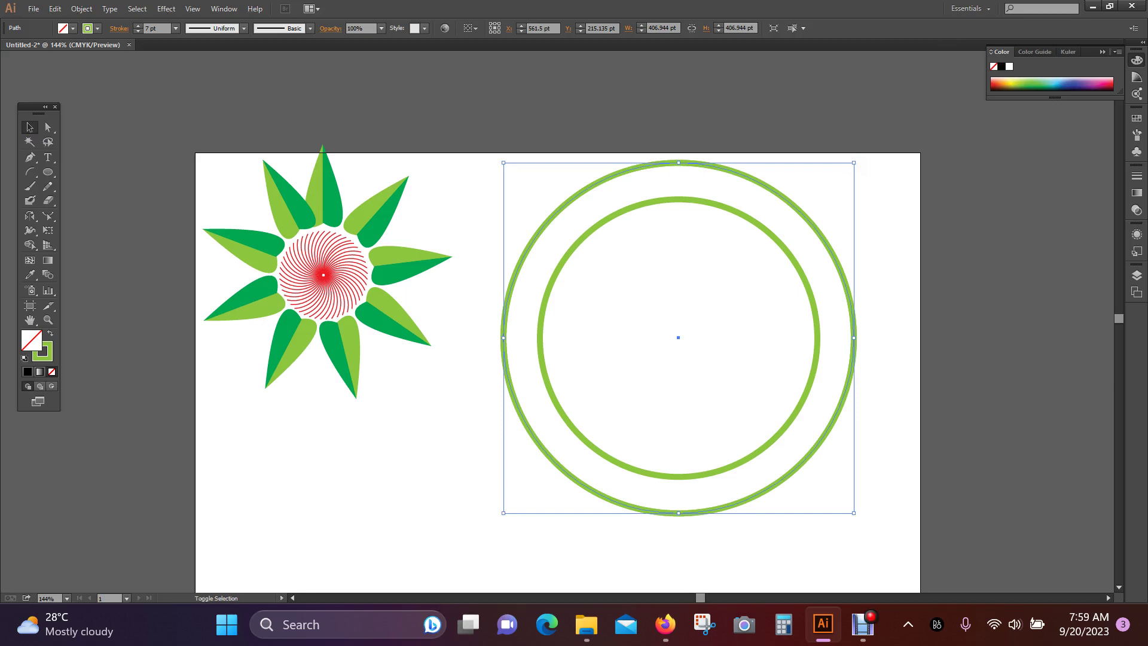
left_click_drag(854, 162, 833, 182)
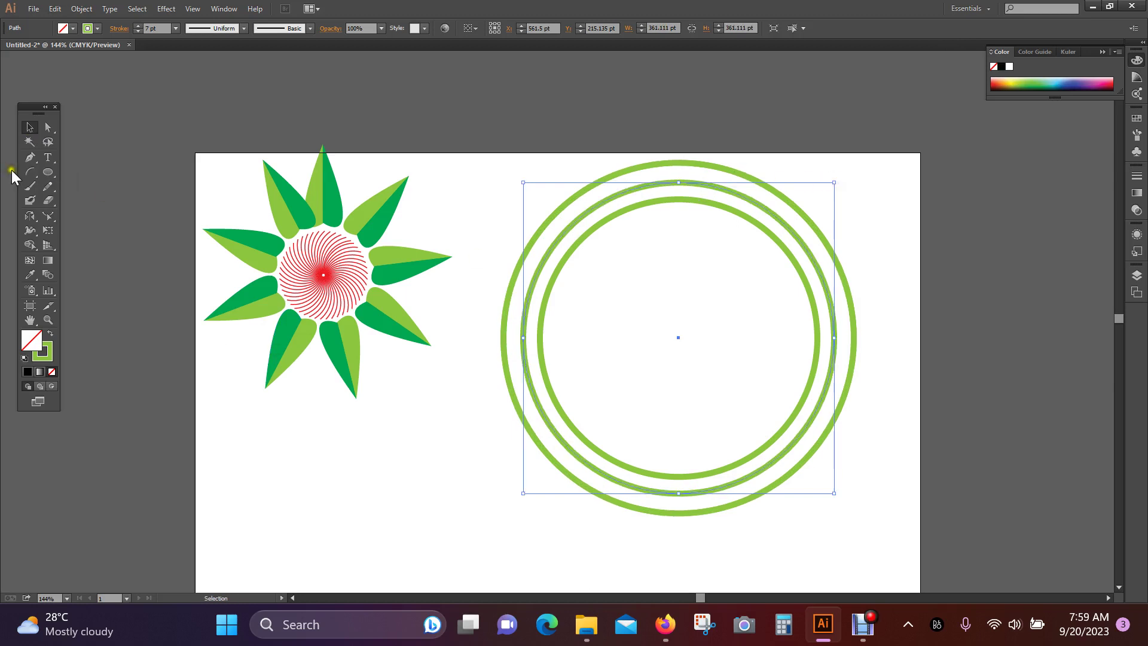
- Convert the middle ring into a type path and paste the copied text onto it
left_click_drag(51, 158, 122, 185)
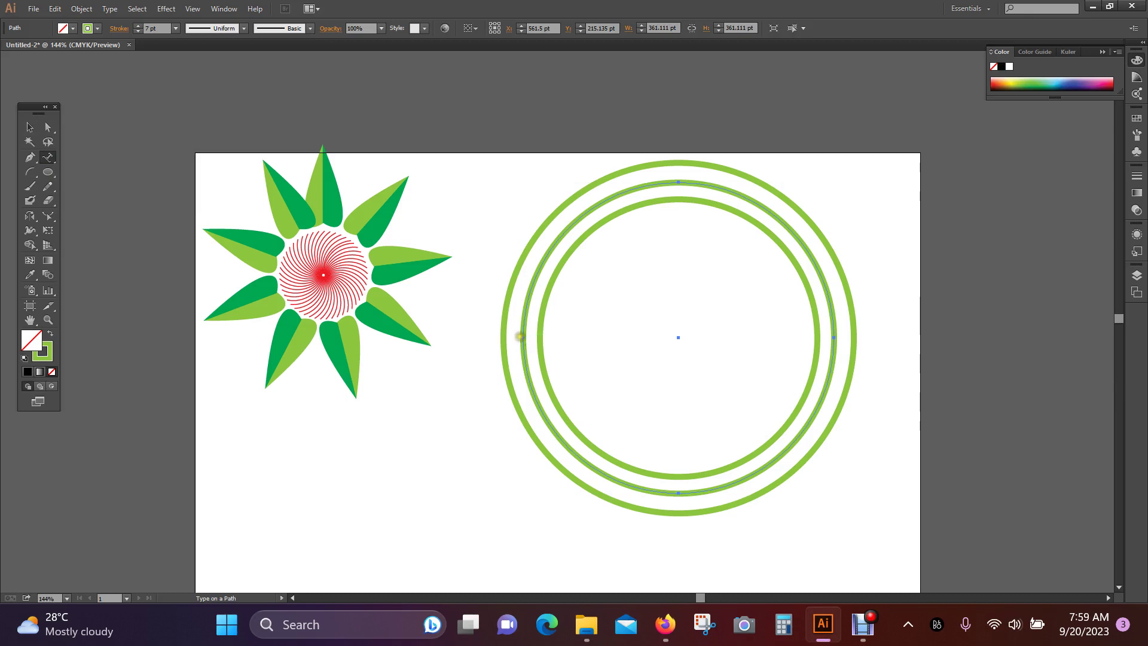
left_click(526, 361)
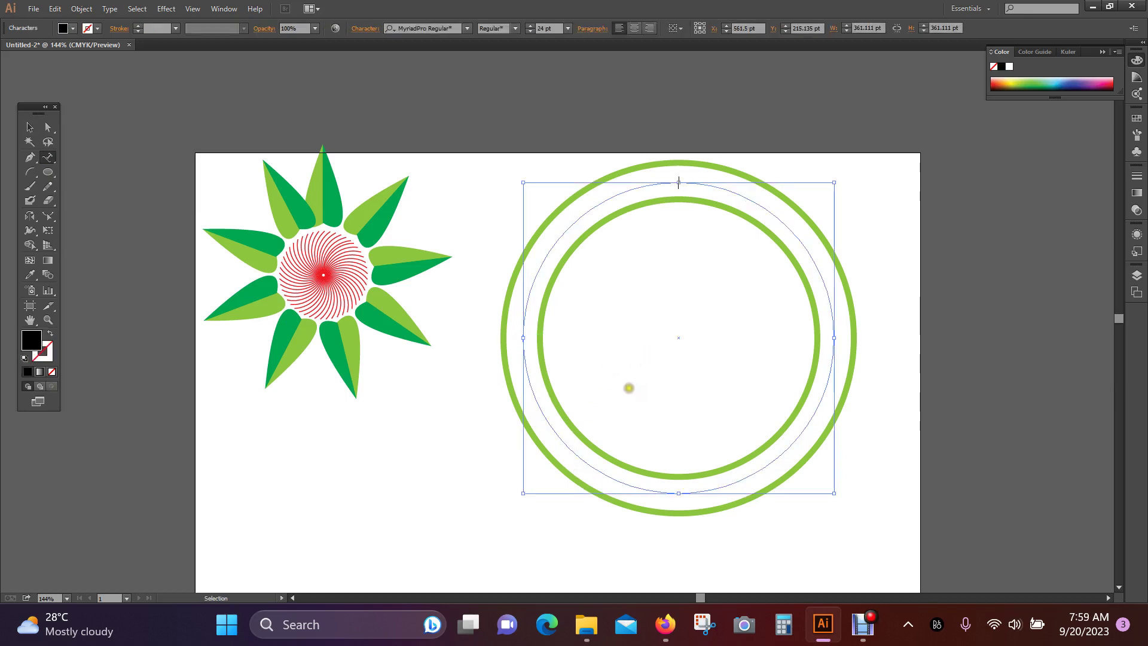
key("ctrl+v")
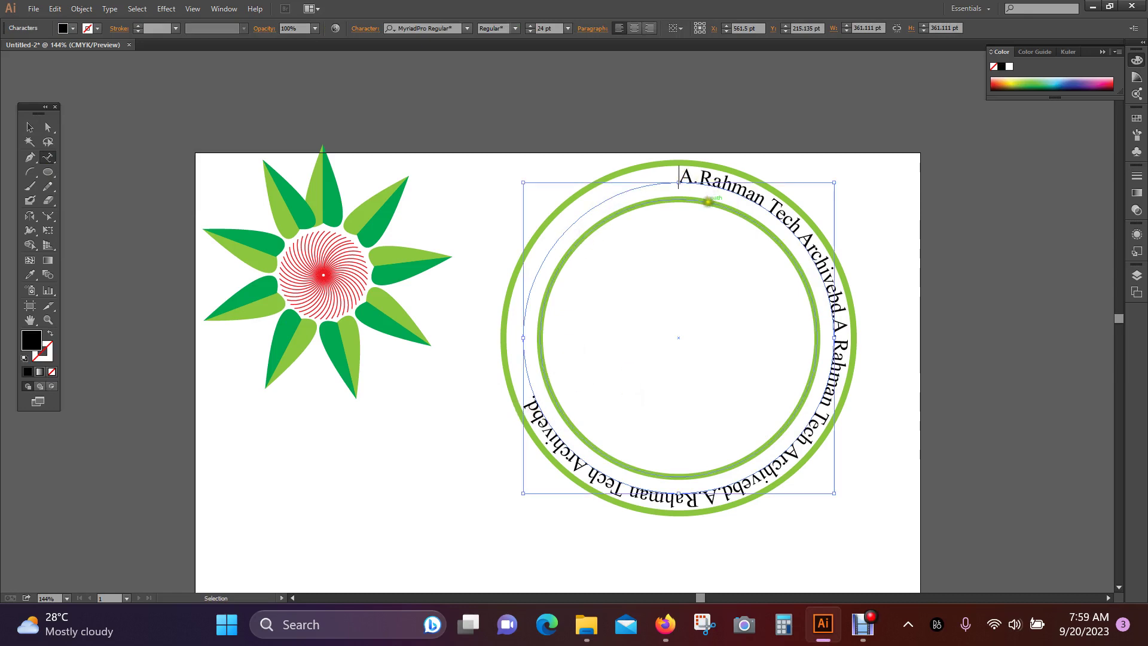
- Select all the pasted circular text, set its tracking to 35, and deselect it
key("ctrl+a")
key("ctrl")
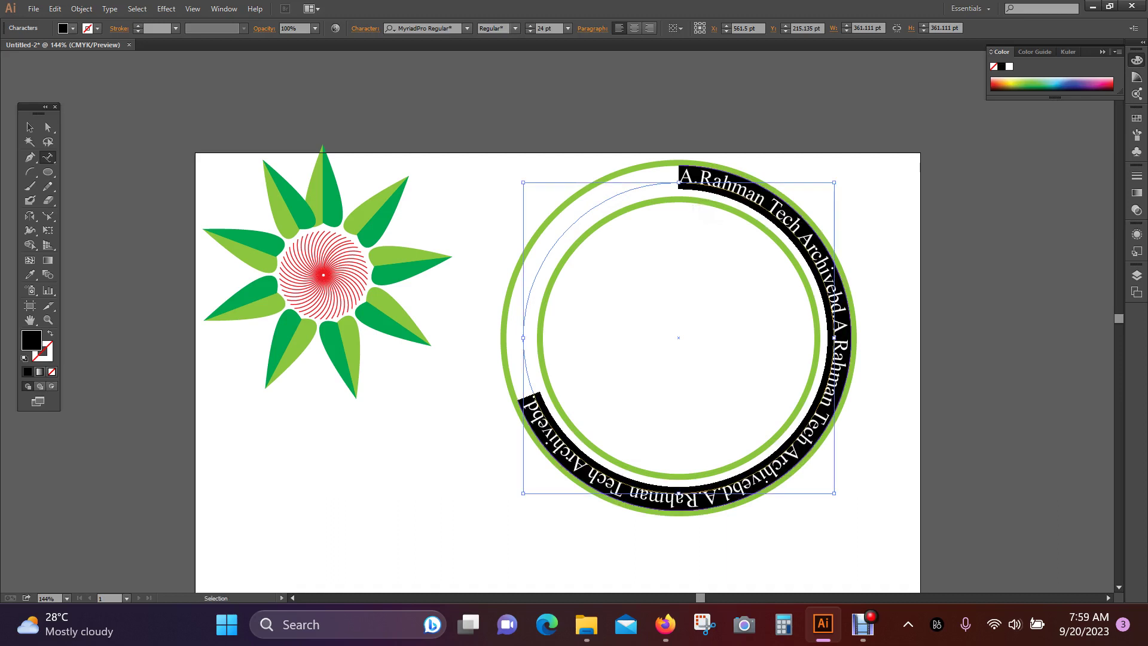
key("ctrl+t")
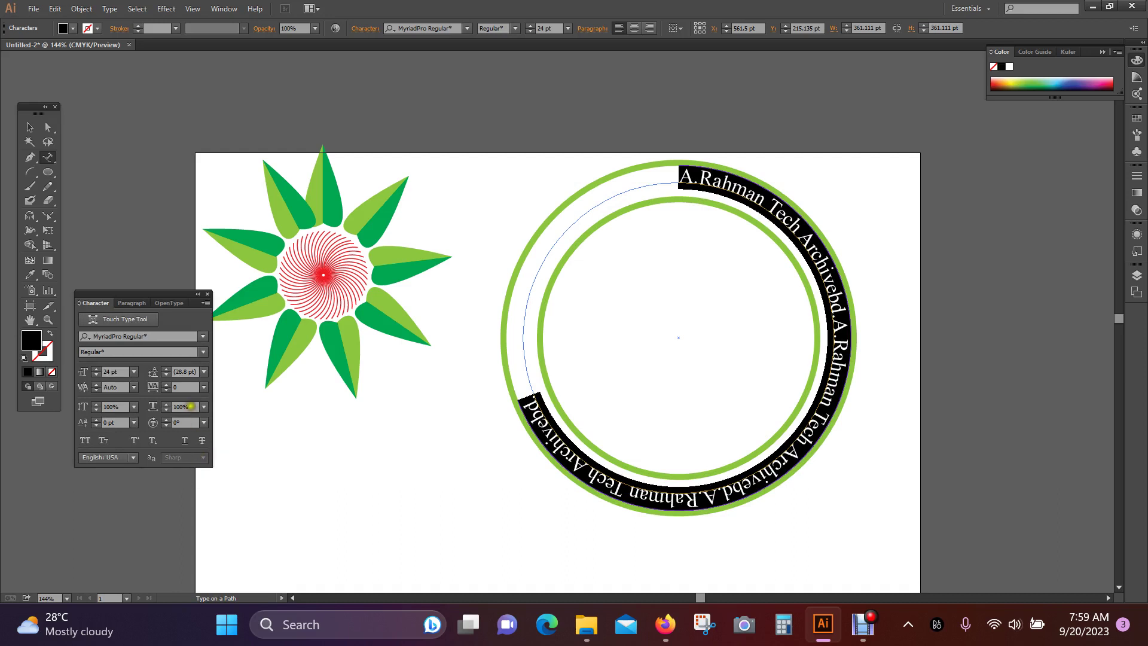
left_click(165, 384)
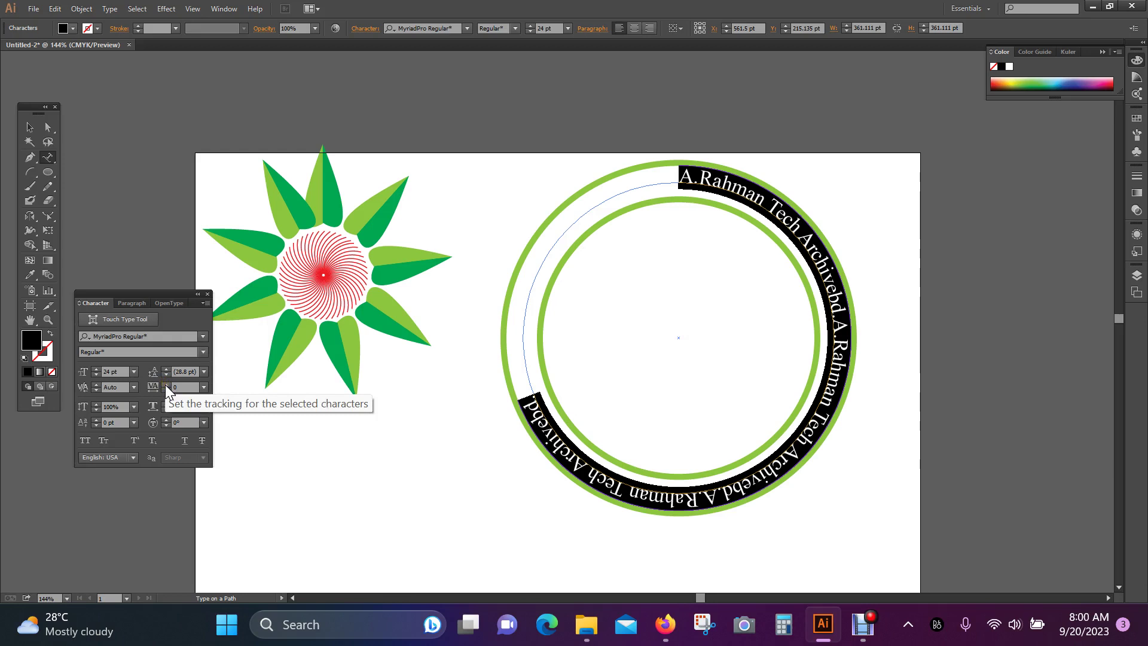
left_click(165, 384)
left_click(165, 384)
left_click(165, 384)
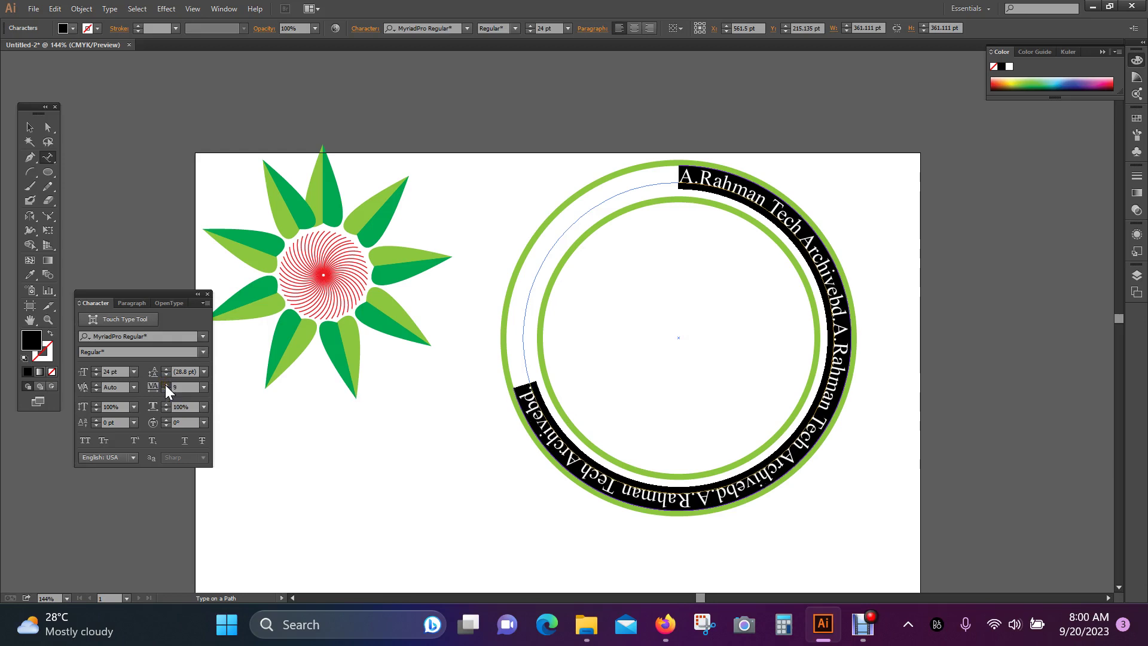
left_click(165, 385)
left_click(165, 385)
left_click(165, 385)
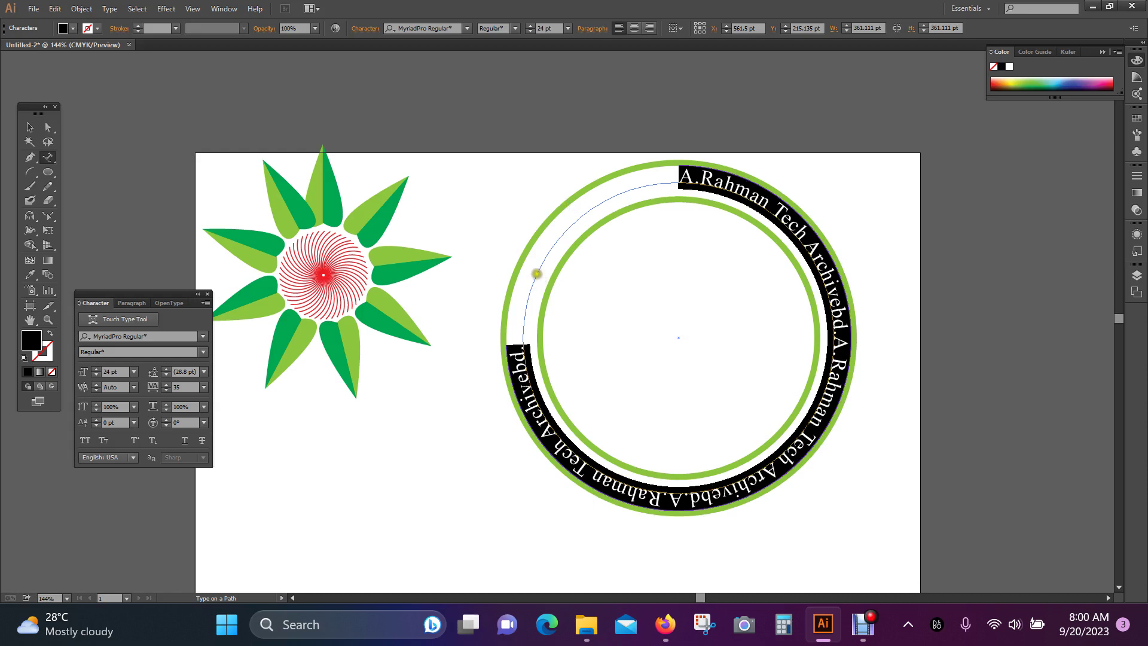
left_click(537, 273)
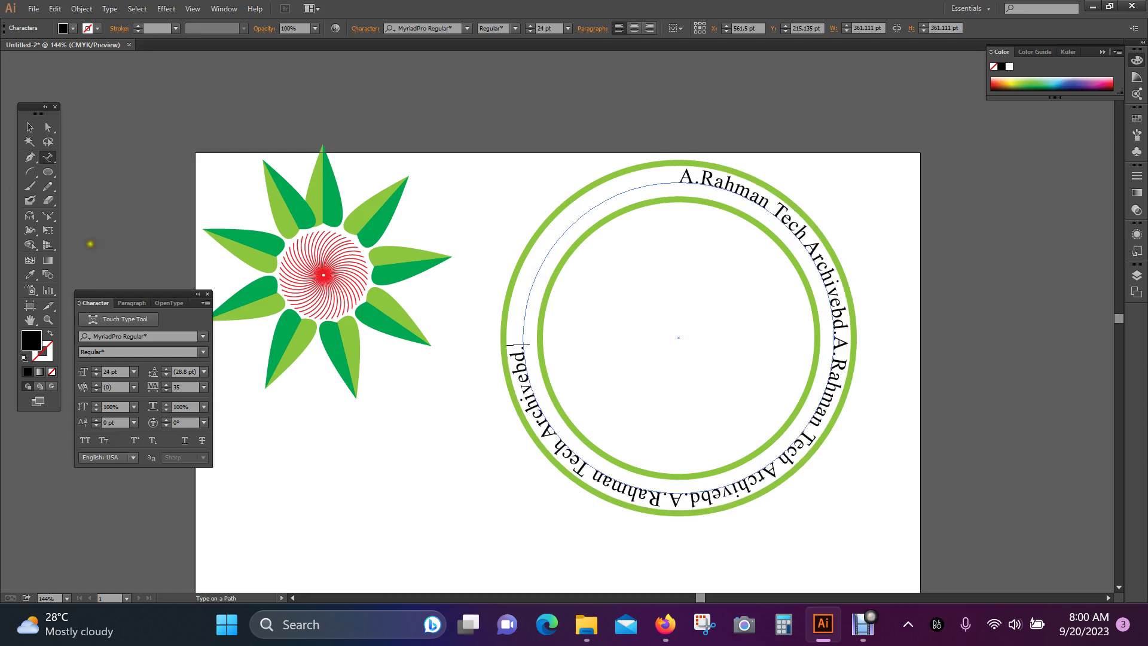
left_click(30, 127)
left_click(418, 468)
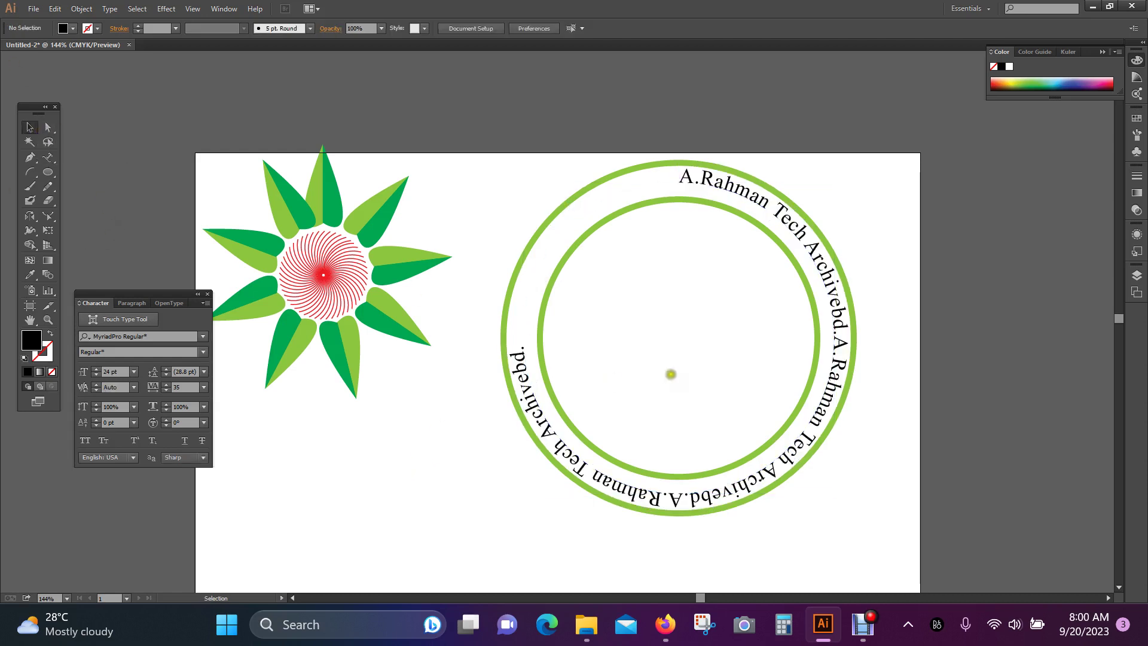
left_click(207, 294)
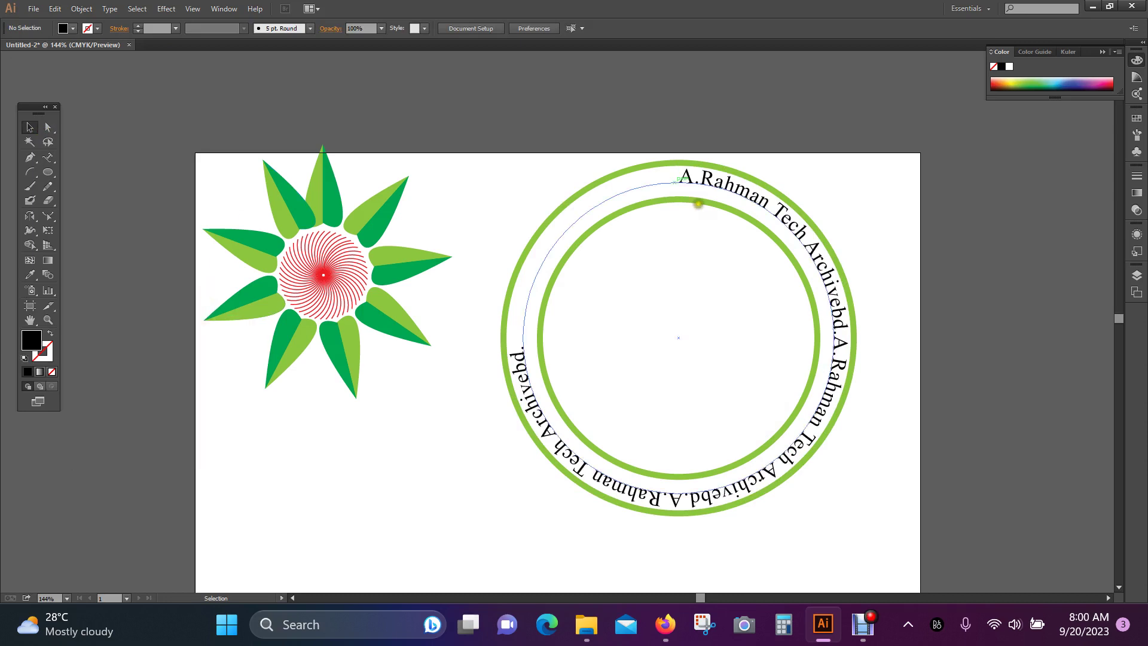
left_click(863, 624)
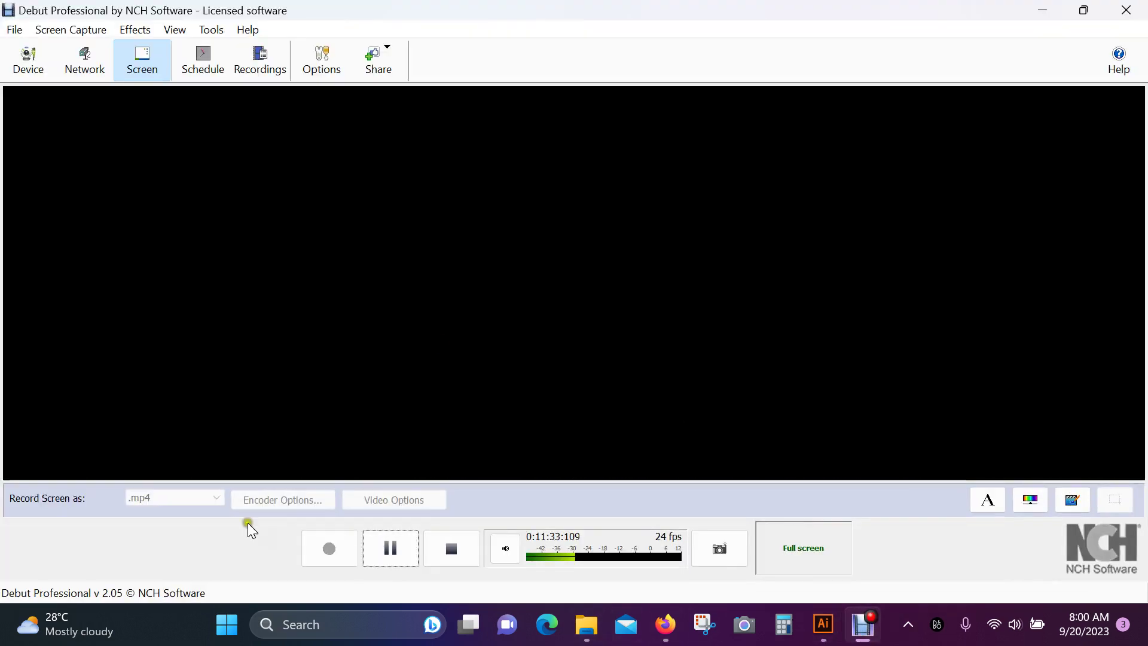
left_click(390, 549)
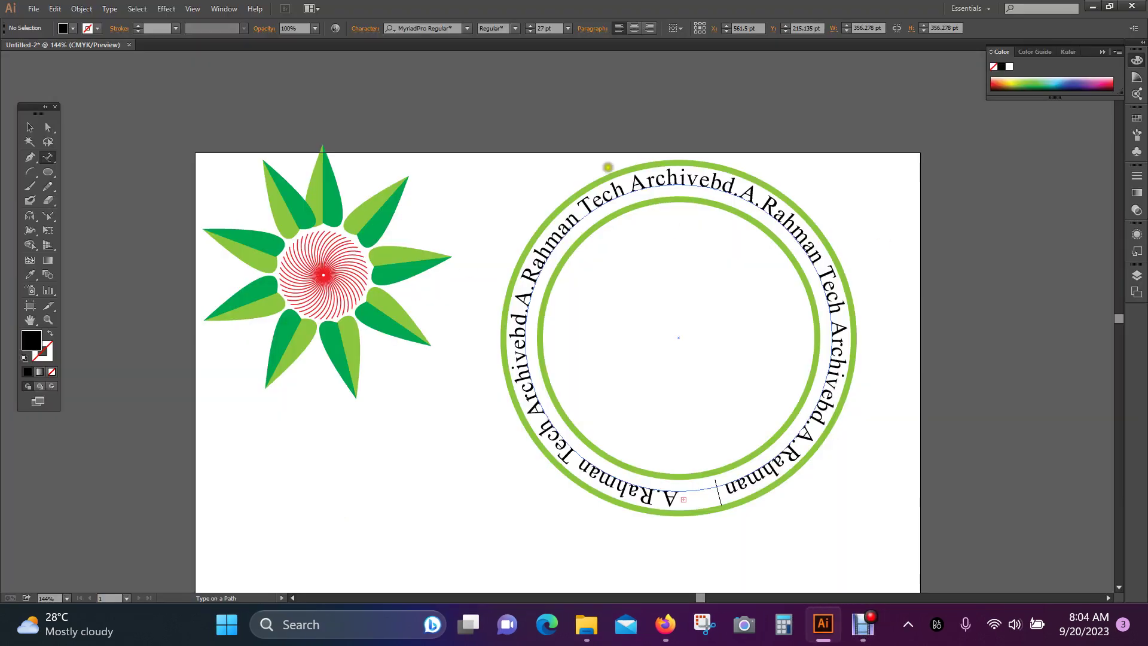
- Deselect the circular text and draw a five-pointed star about 39 pt wide in the gap between the text's two ends
left_click(609, 196)
left_click(29, 126)
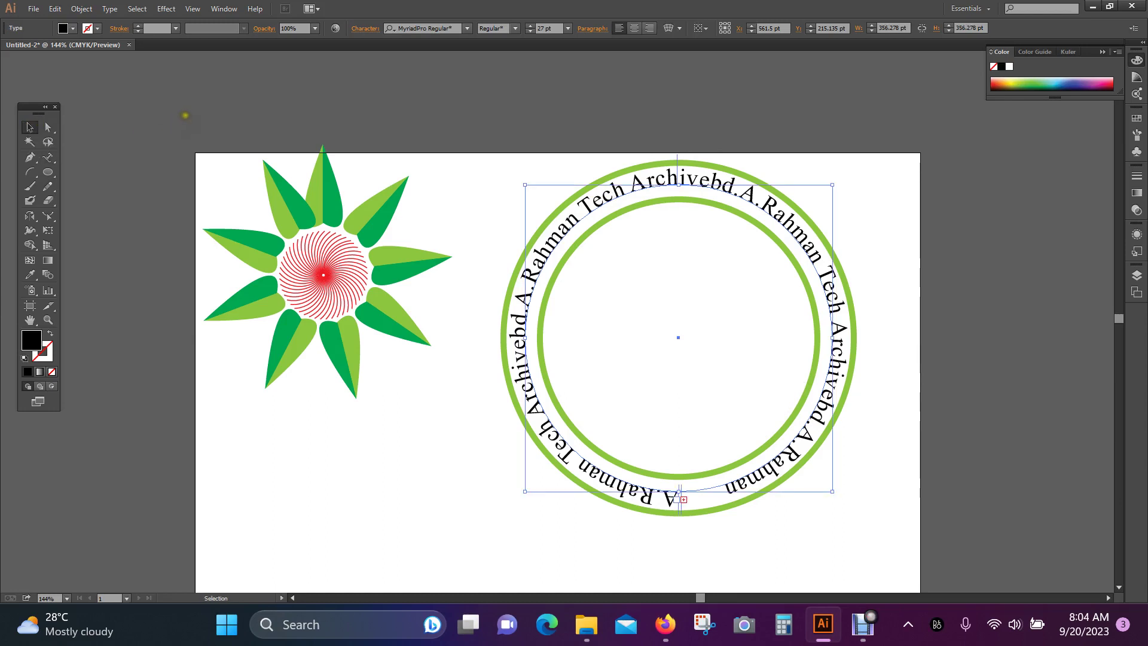
left_click(185, 115)
left_click_drag(49, 172, 91, 228)
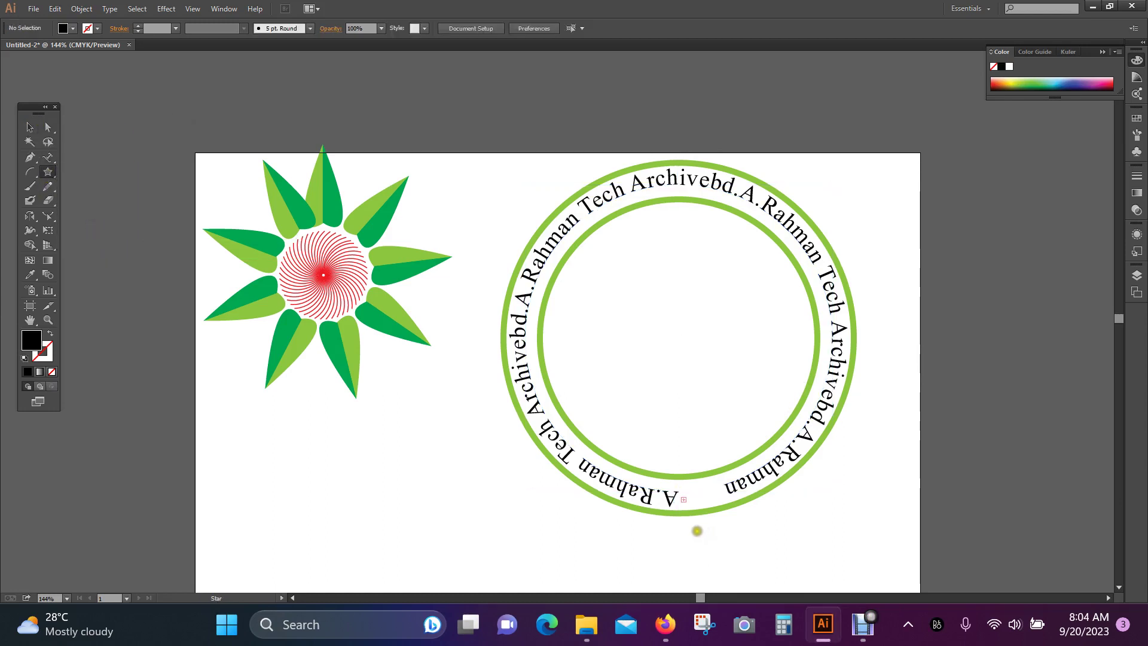
mouse_move(699, 491)
left_mouse_down()
mouse_move(724, 505)
mouse_move(722, 488)
mouse_move(715, 495)
left_mouse_up()
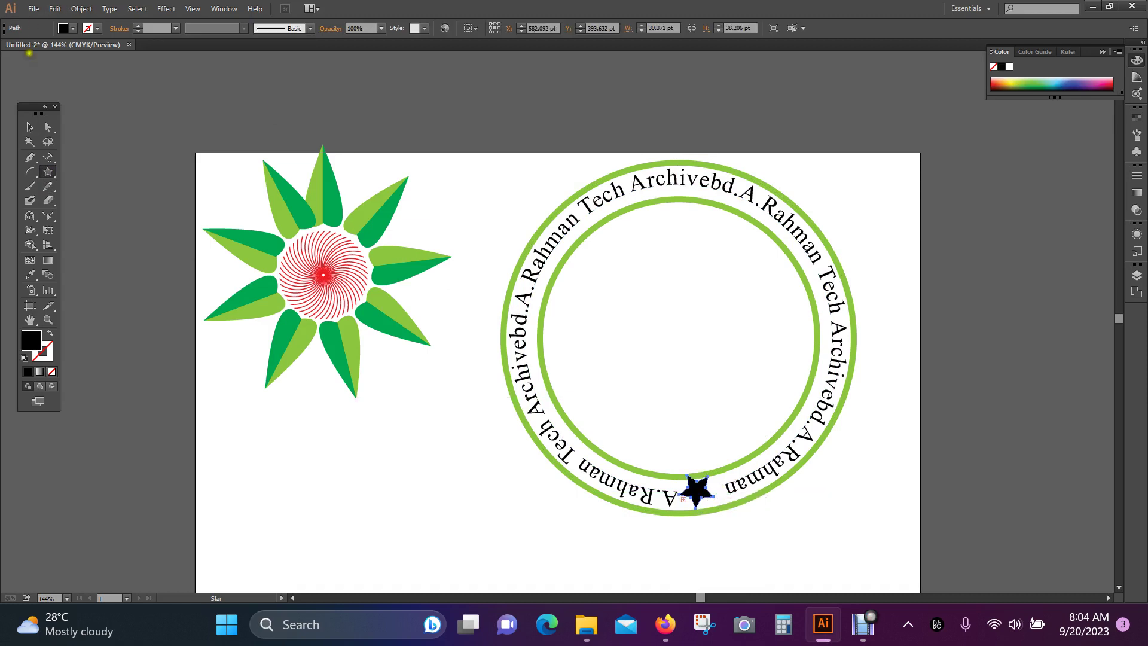
- Move the star to the middle of the gap in the ring text, nudge it upward, and undo the last adjustment
left_click(29, 126)
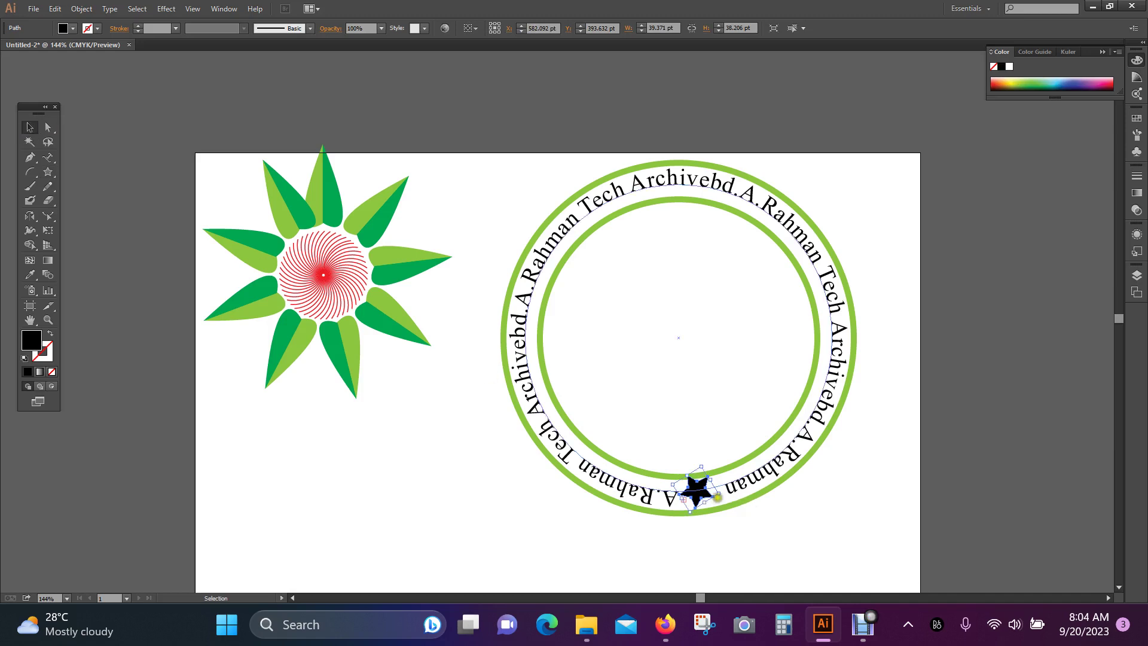
left_click_drag(696, 490, 716, 500)
key("Up")
key("Up")
key("Up")
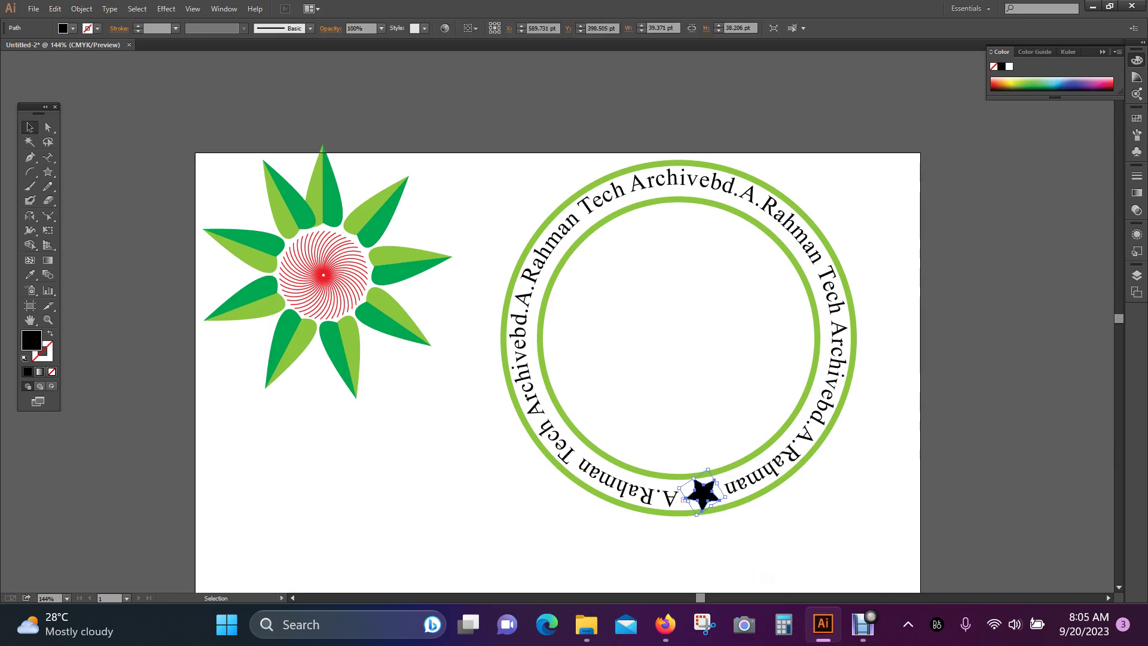
left_click(783, 562)
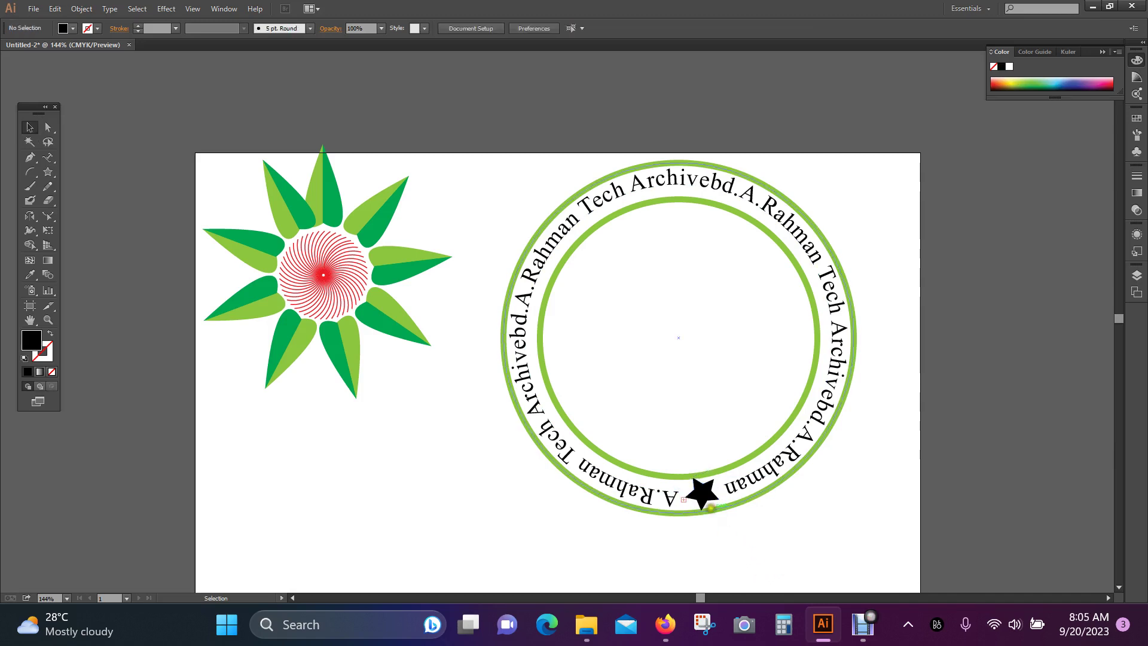
key("ctrl+z")
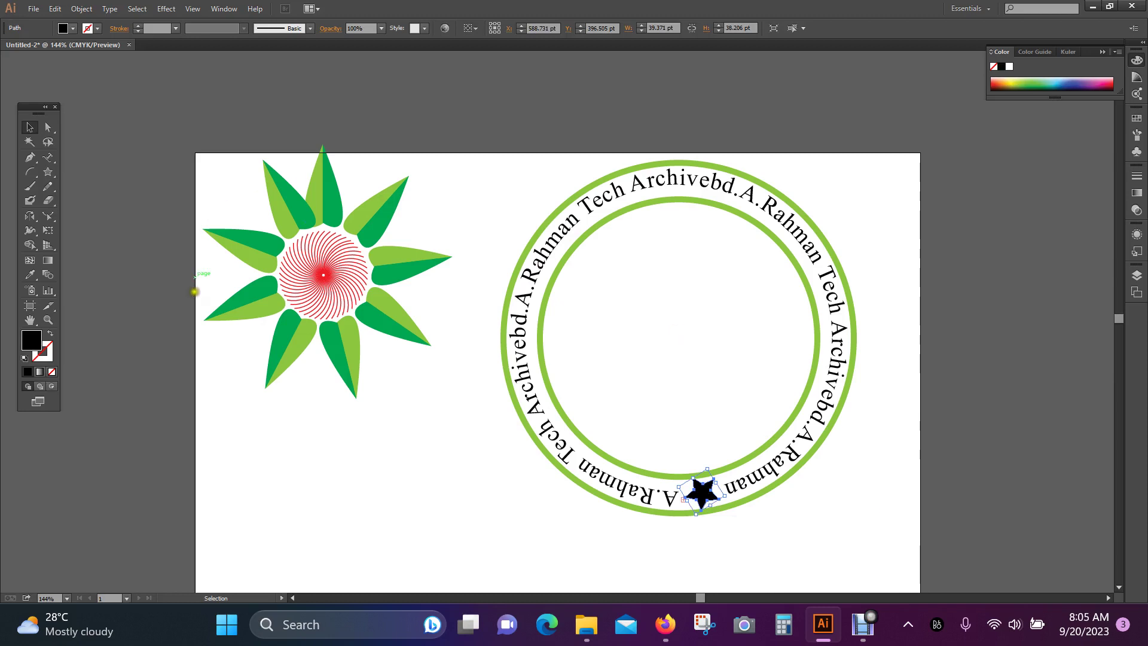
- Fill the star with red and deselect it
left_click(73, 27)
left_click(41, 48)
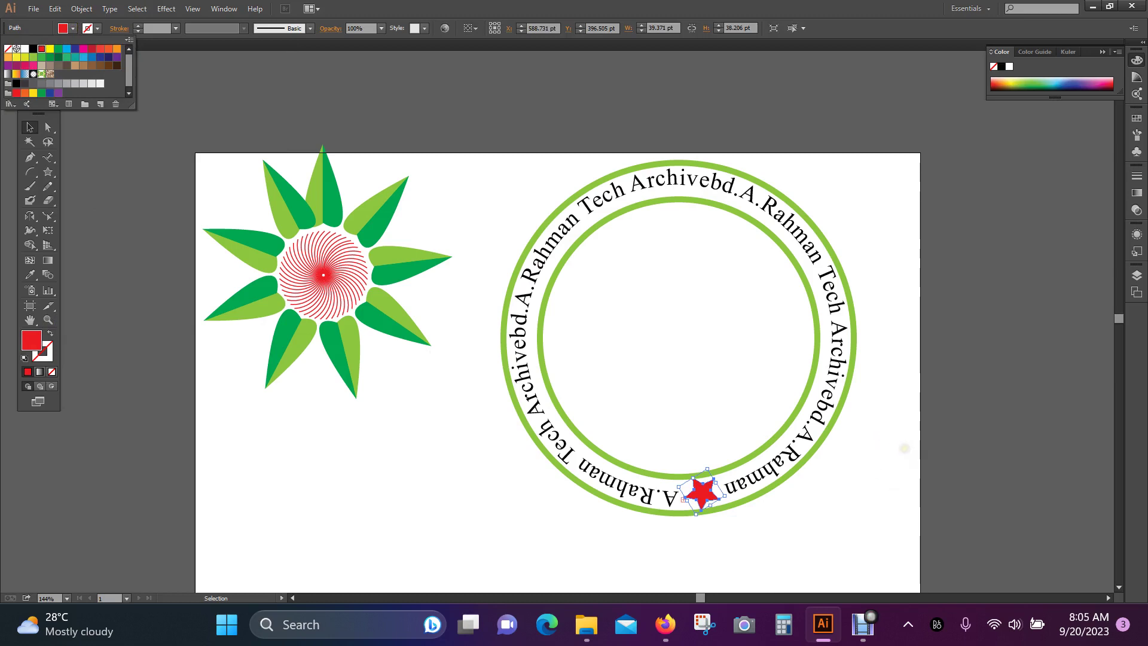
left_click(891, 446)
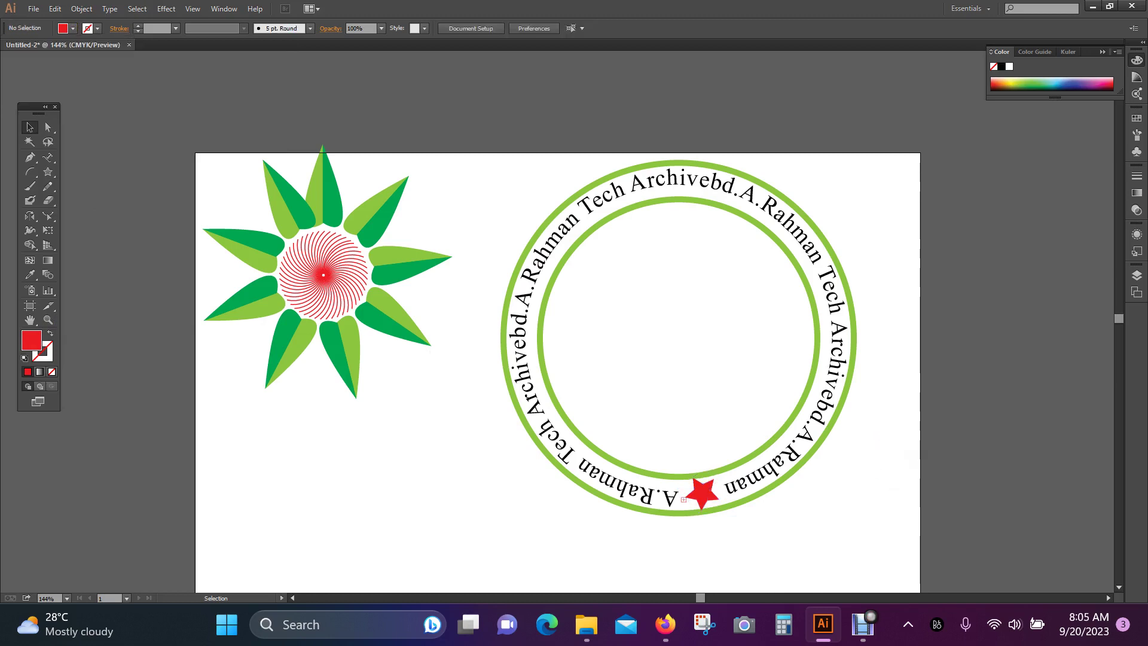
left_click_drag(501, 190, 863, 534)
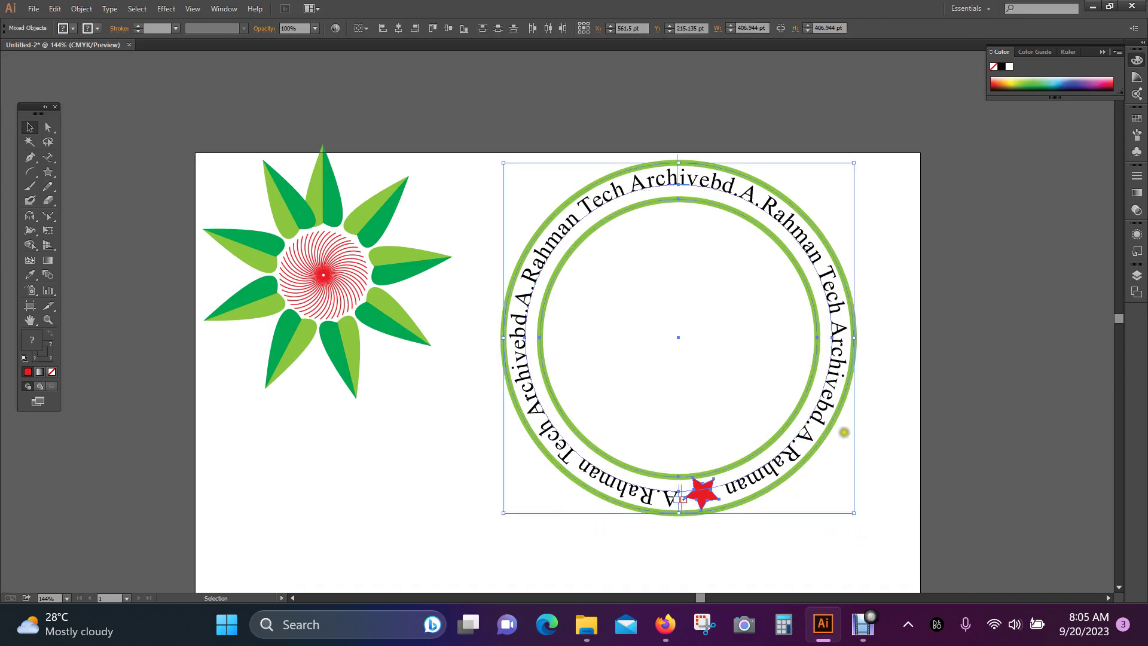
left_click(912, 326)
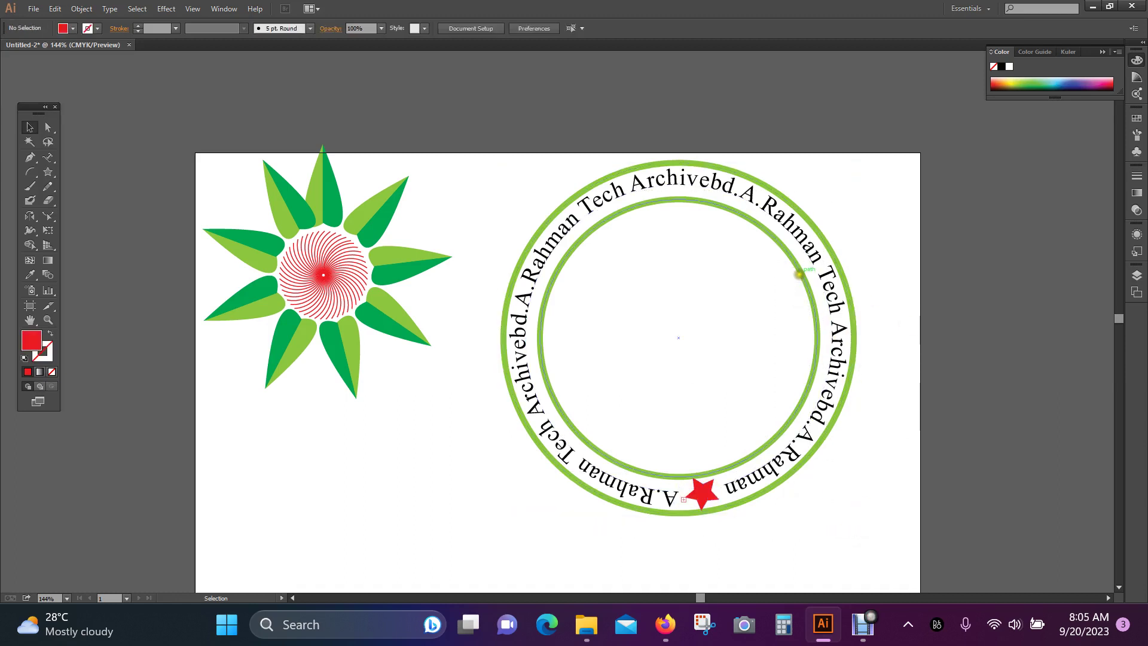
- Enlarge the inner ring to about 332 pt across and shrink the outer ring to about 403 pt, keeping them concentric
left_click(801, 271)
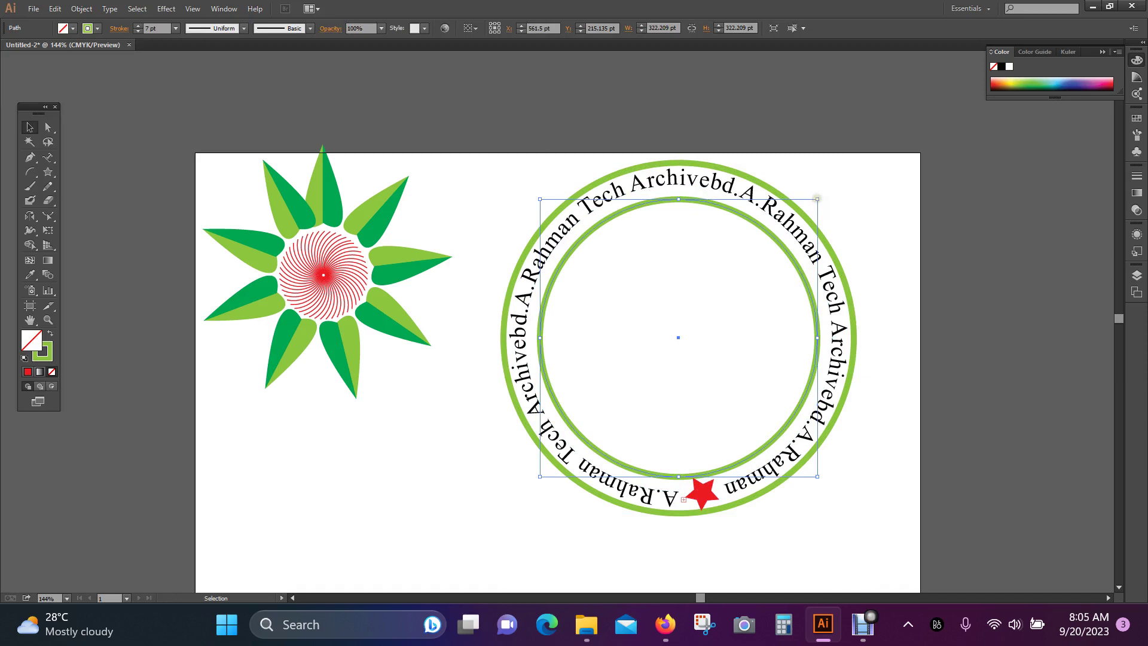
left_click_drag(817, 199, 821, 195)
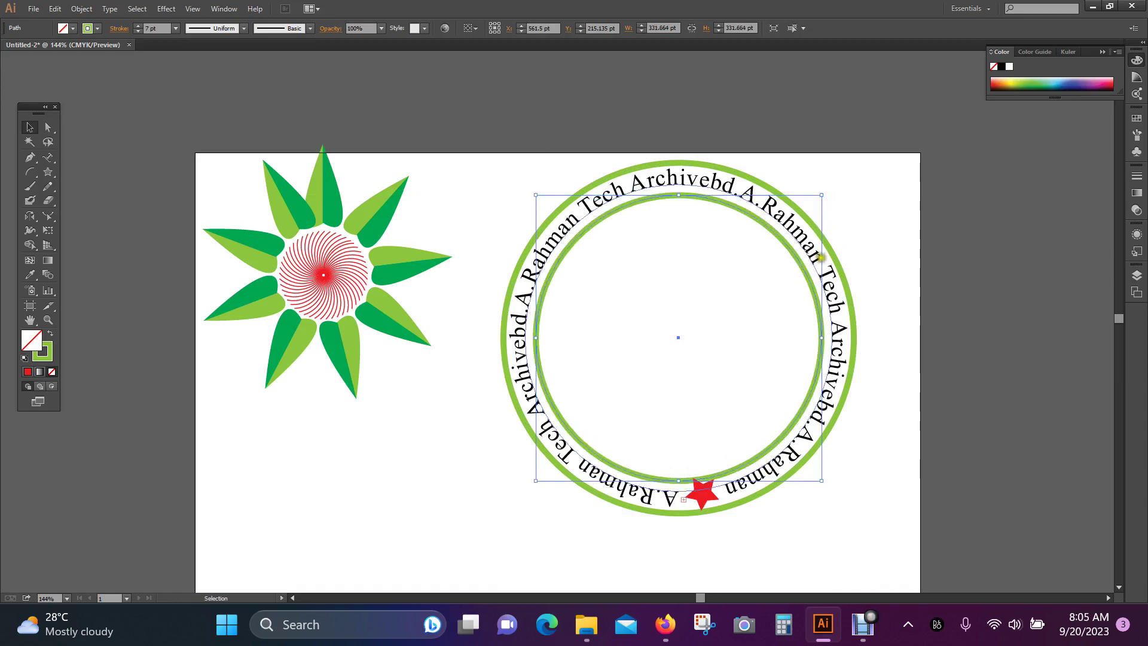
left_click(841, 264)
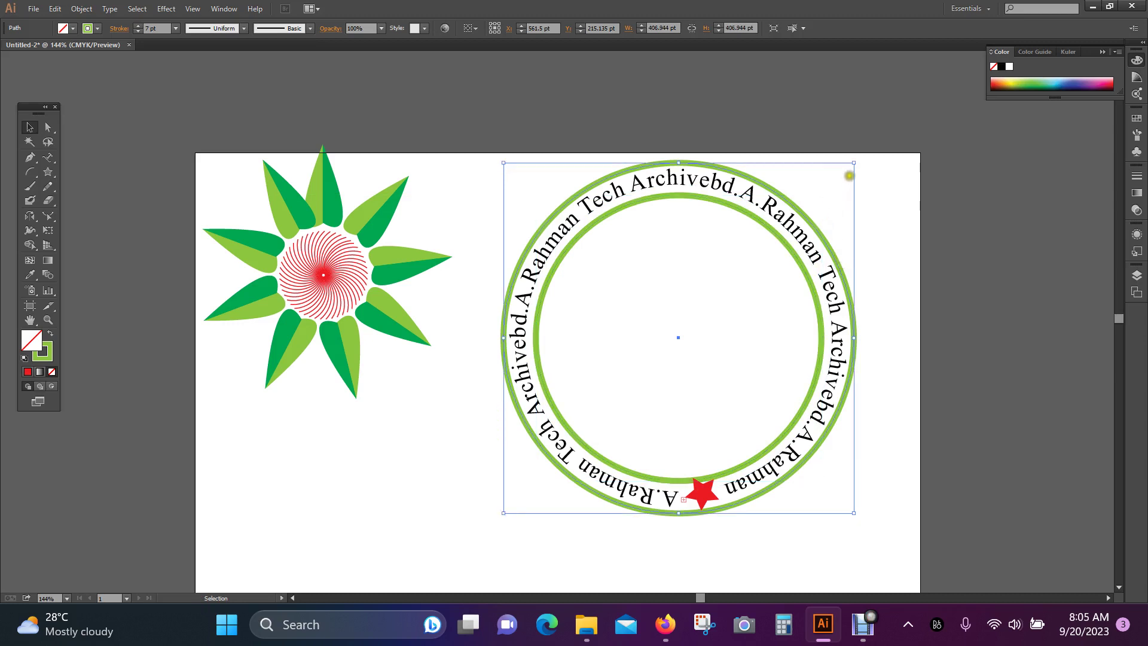
left_click_drag(854, 162, 852, 164)
left_click(898, 266)
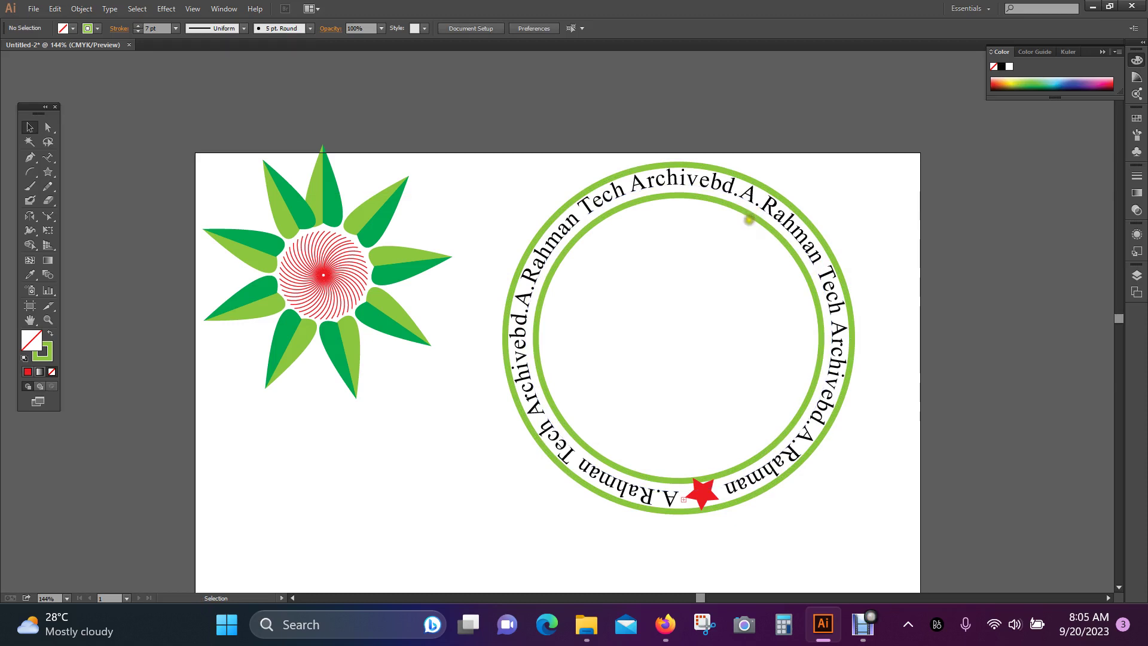
- Change the outer ring's stroke colour to the green swatch C=75 M=0 Y=100 K=0
left_click(564, 204)
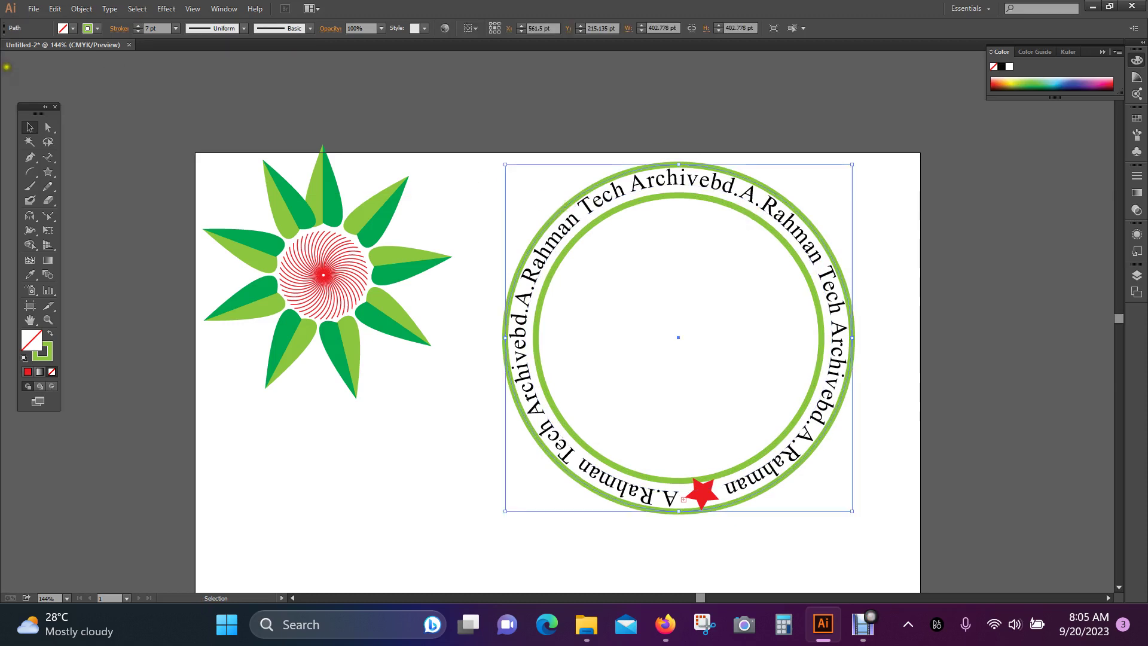
left_click(87, 28)
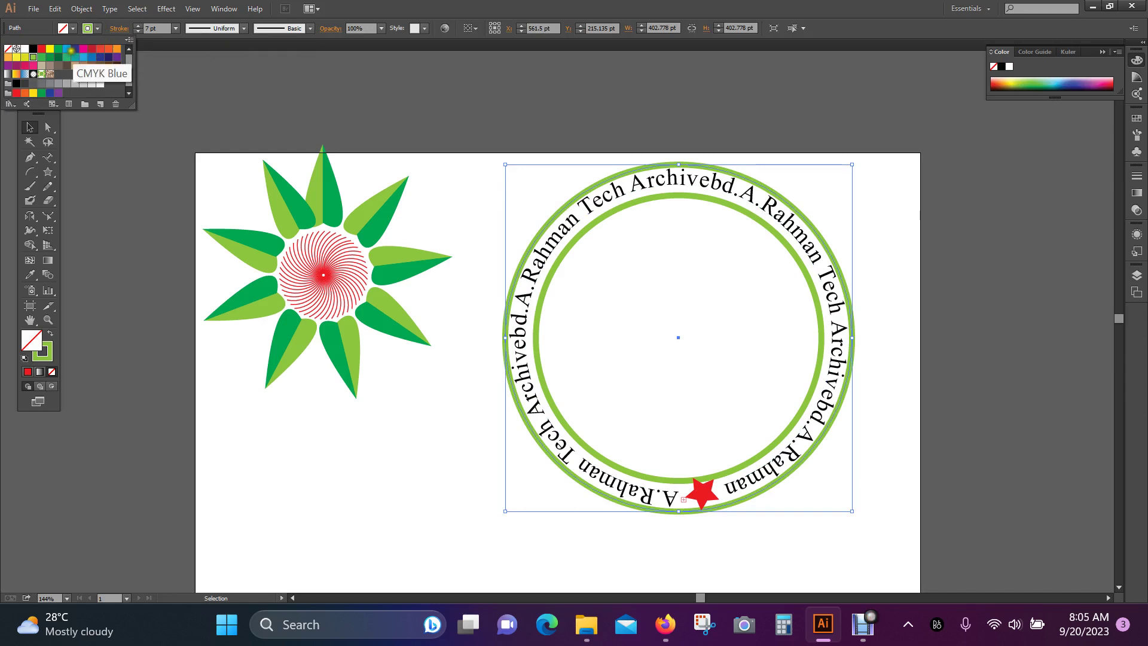
left_click(58, 57)
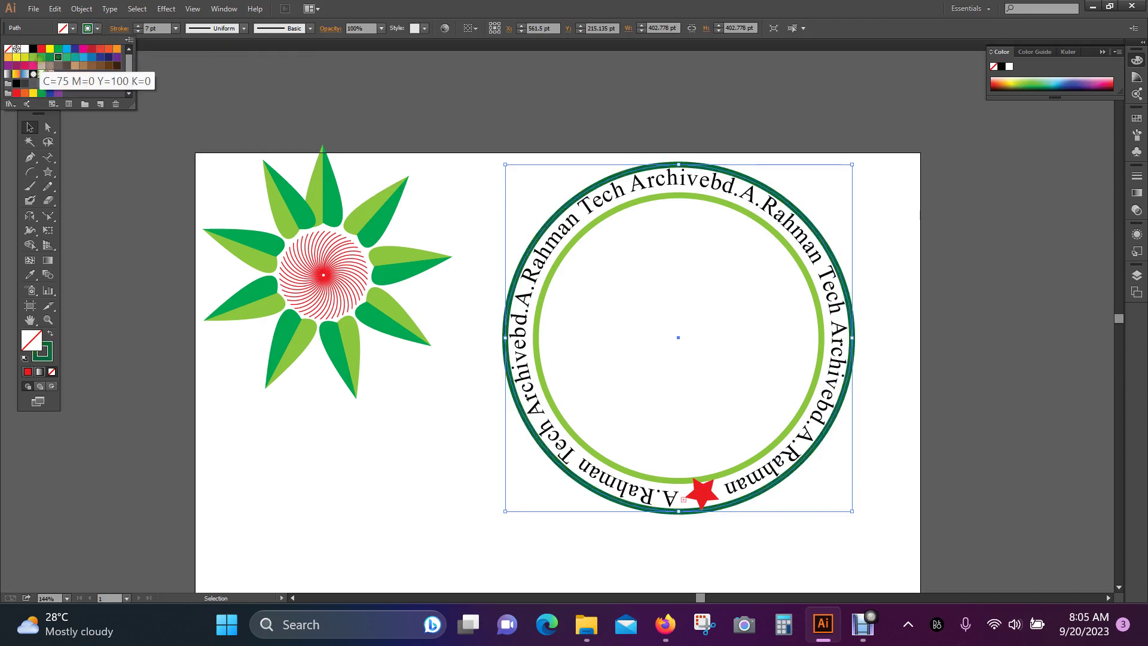
left_click(41, 57)
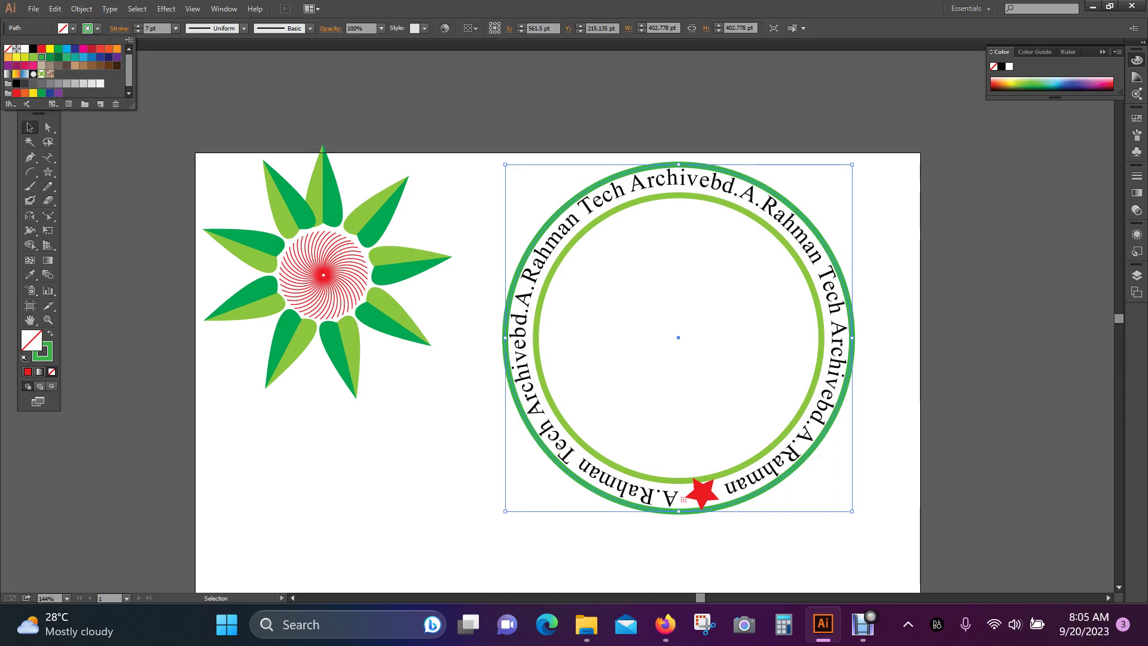
left_click(566, 247)
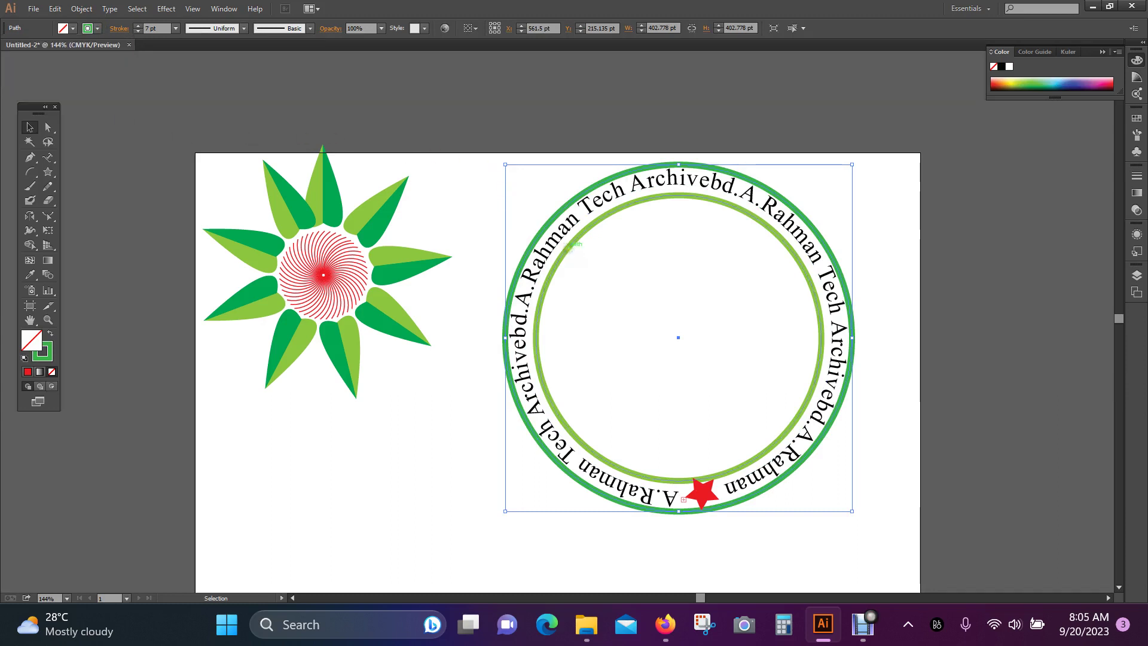
- Try several green swatches on the inner ring's stroke, settle on C=75 M=0 Y=100 K=0, and deselect the ring
left_click(568, 248)
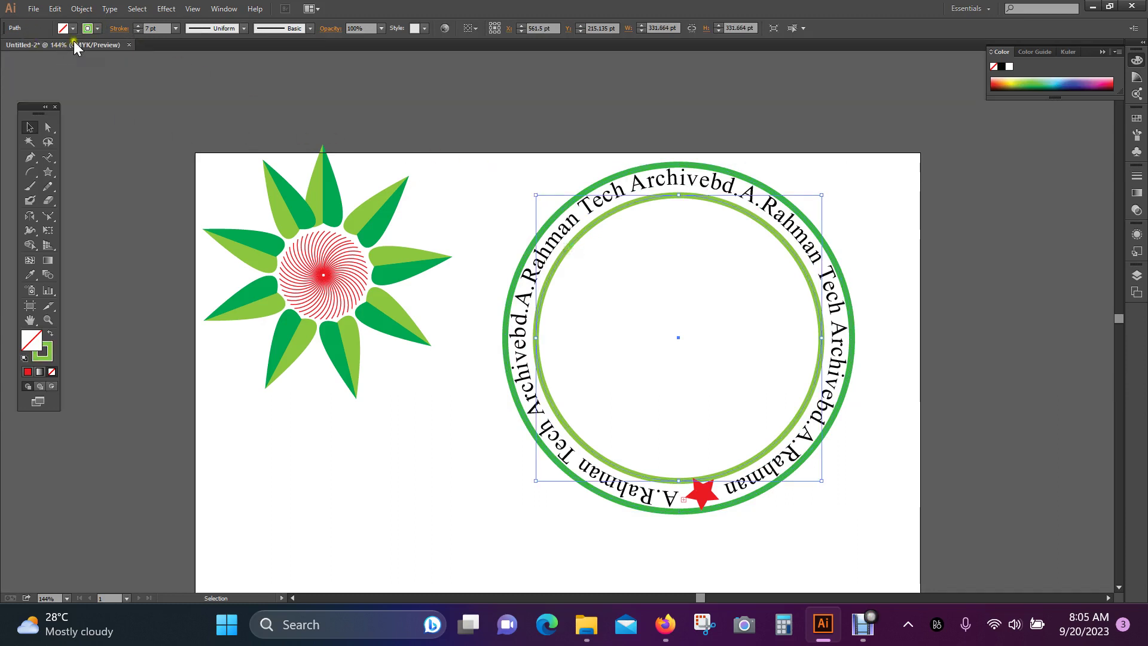
left_click(96, 29)
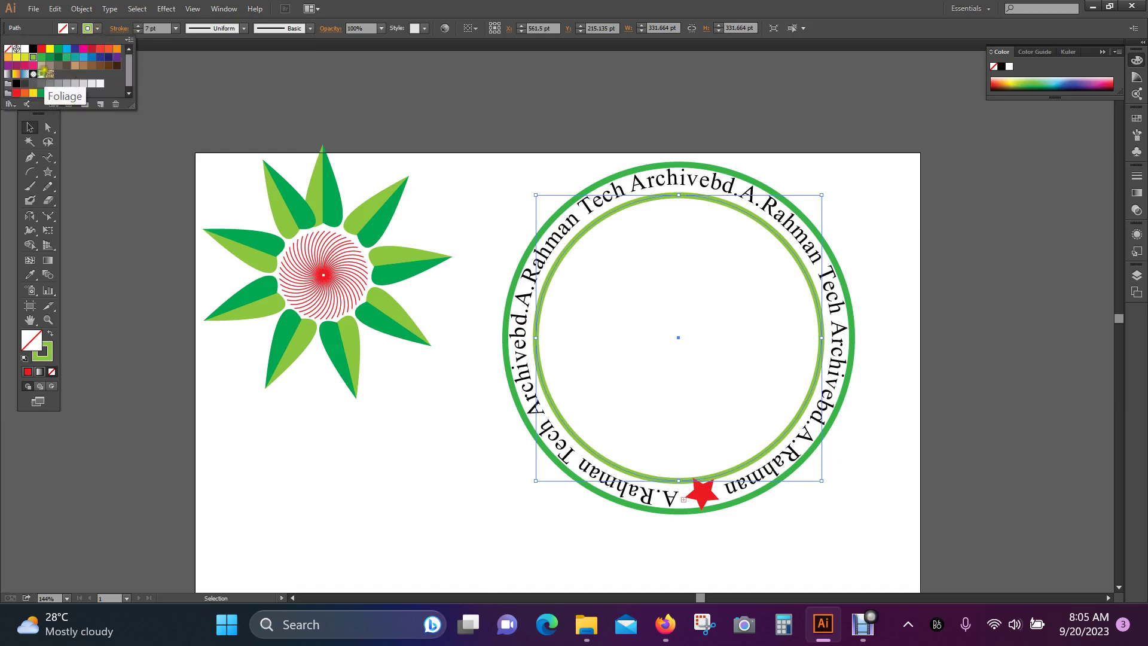
left_click(41, 57)
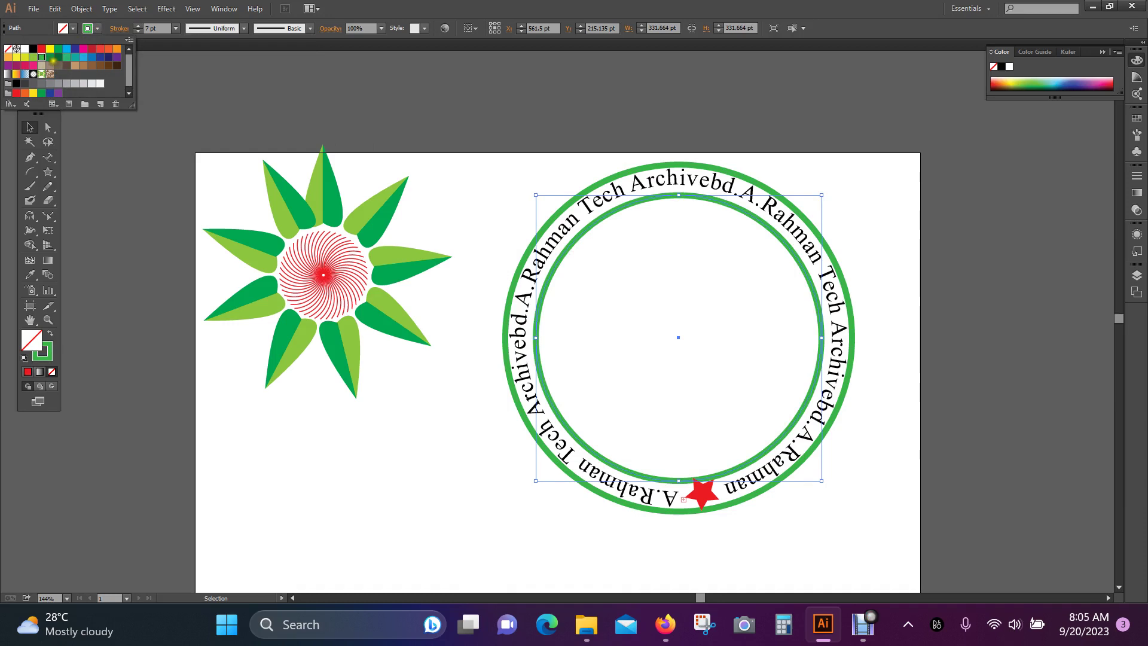
left_click(50, 57)
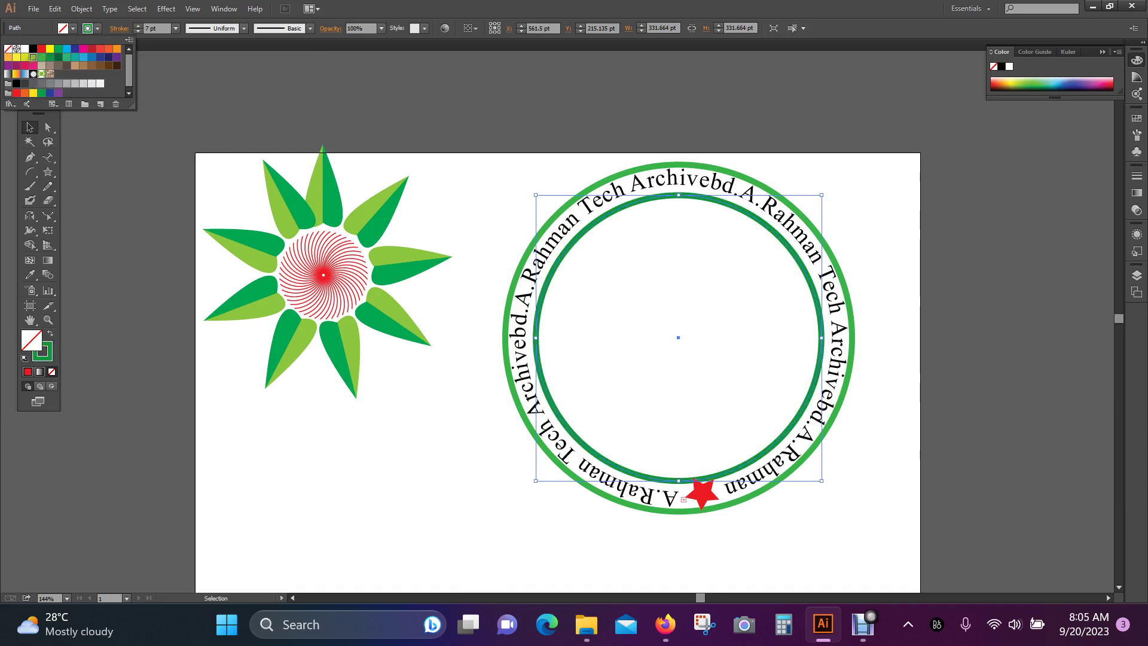
left_click(34, 57)
left_click(42, 57)
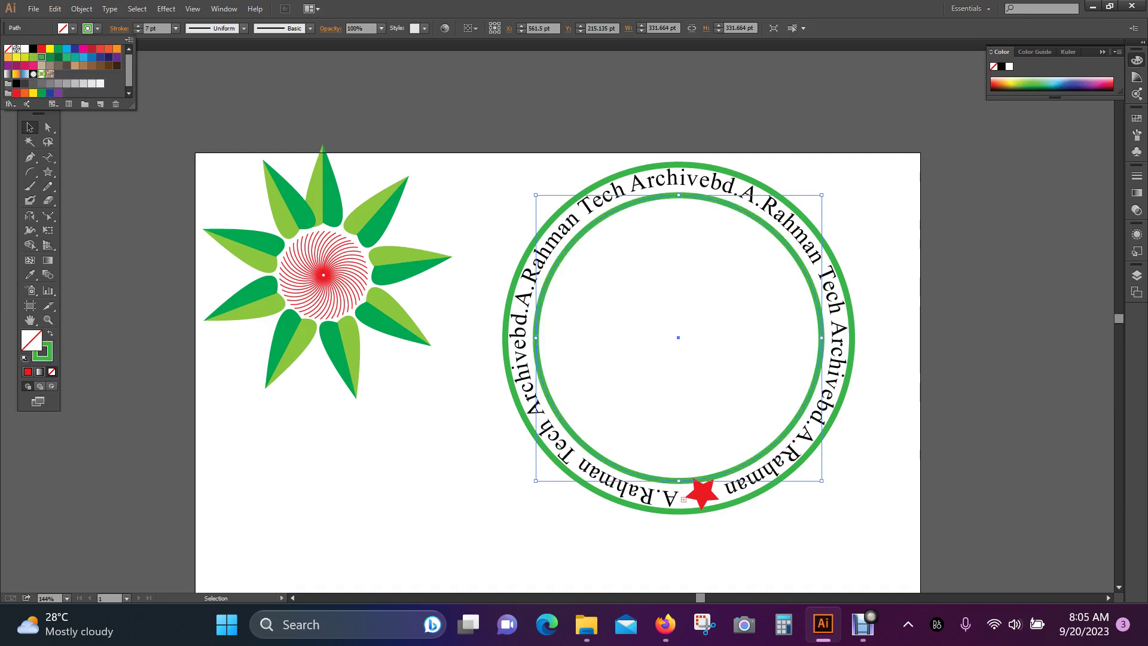
left_click(497, 184)
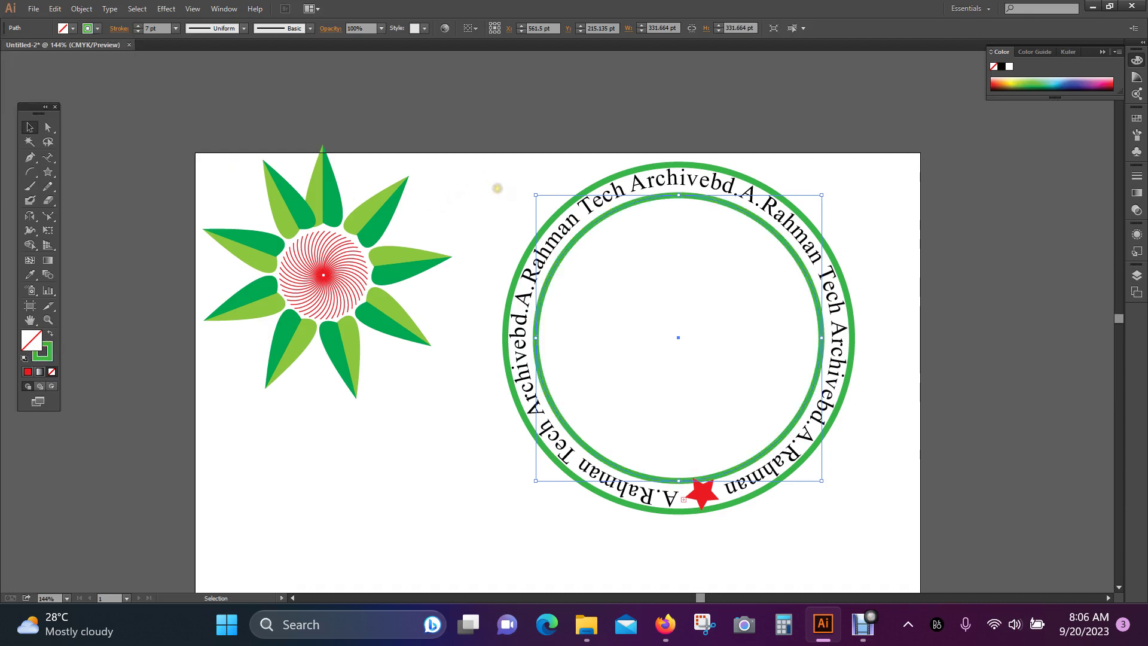
left_click(501, 203)
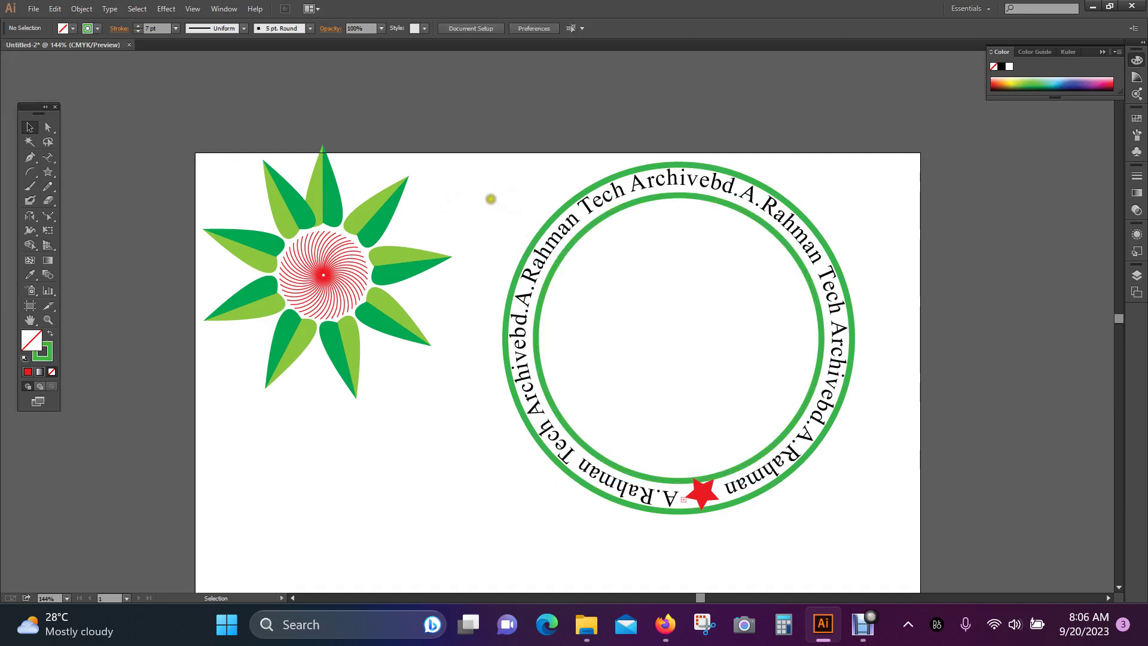
- Select all the circular text and set its fill colour to crimson D11148
left_click_drag(486, 197, 855, 532)
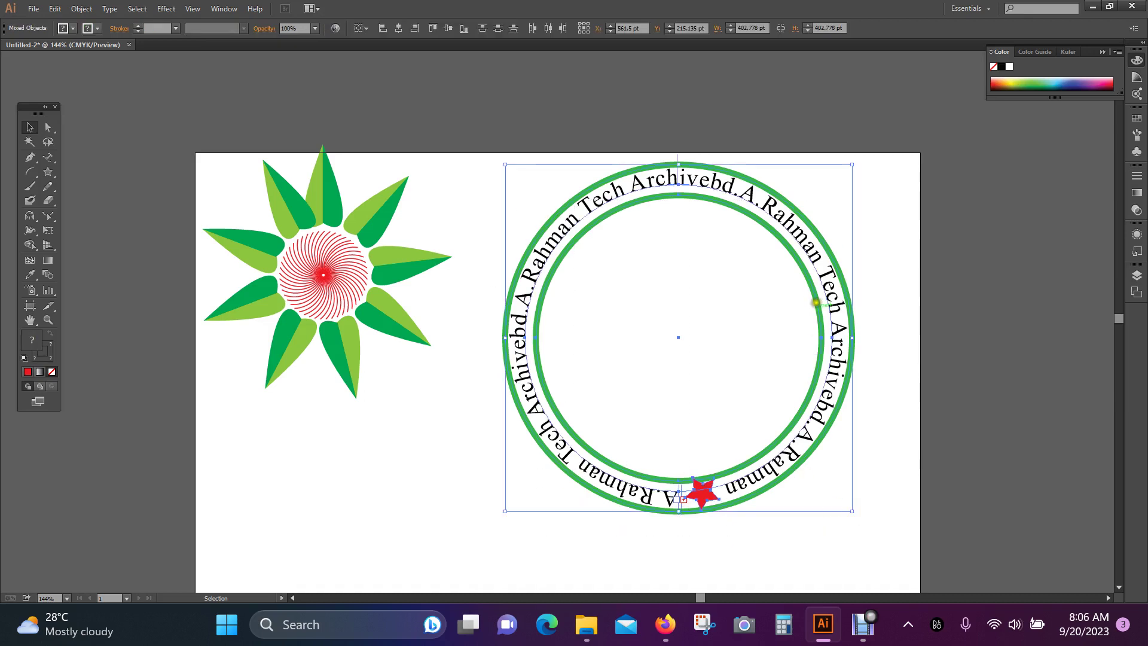
left_click(891, 318)
double_click(831, 278)
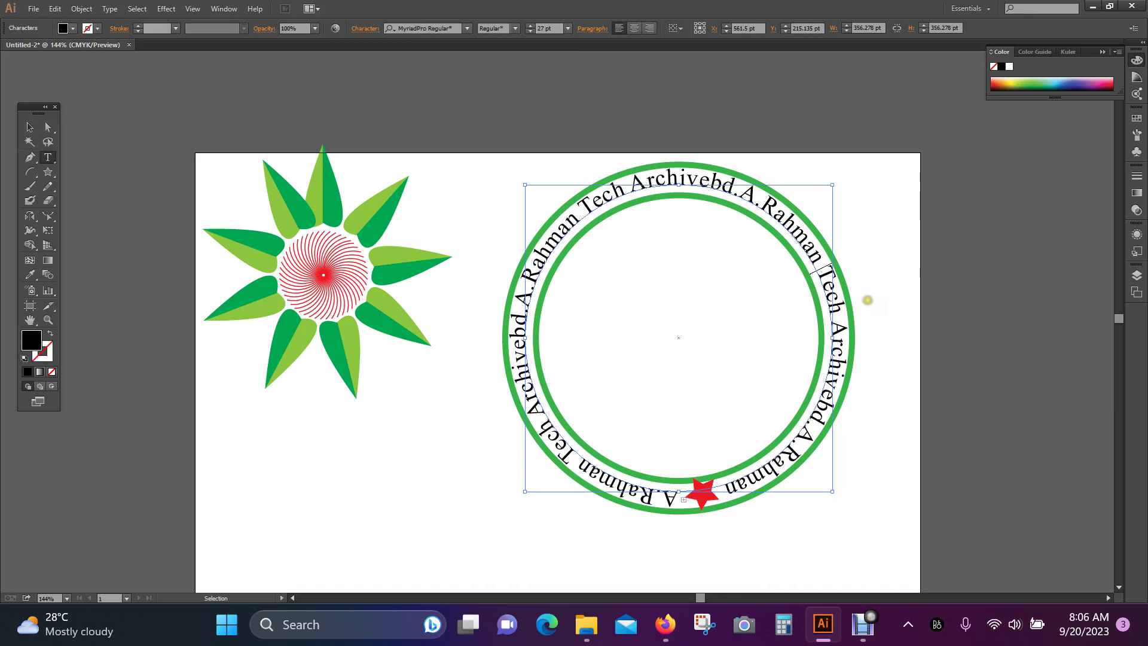
key("ctrl+a")
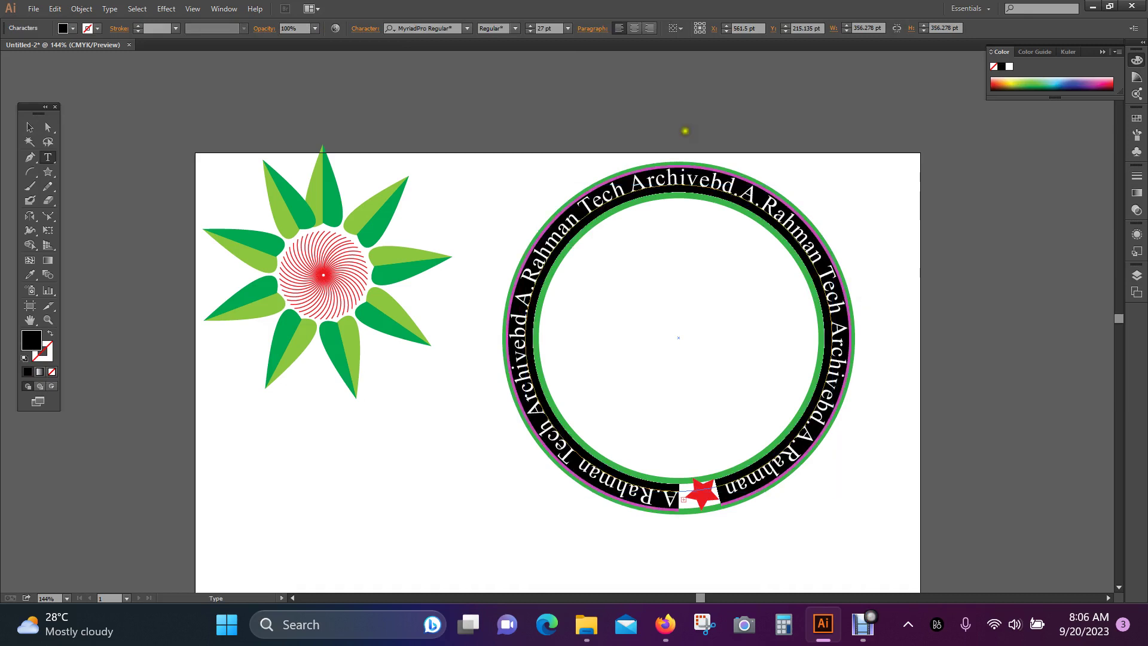
double_click(33, 341)
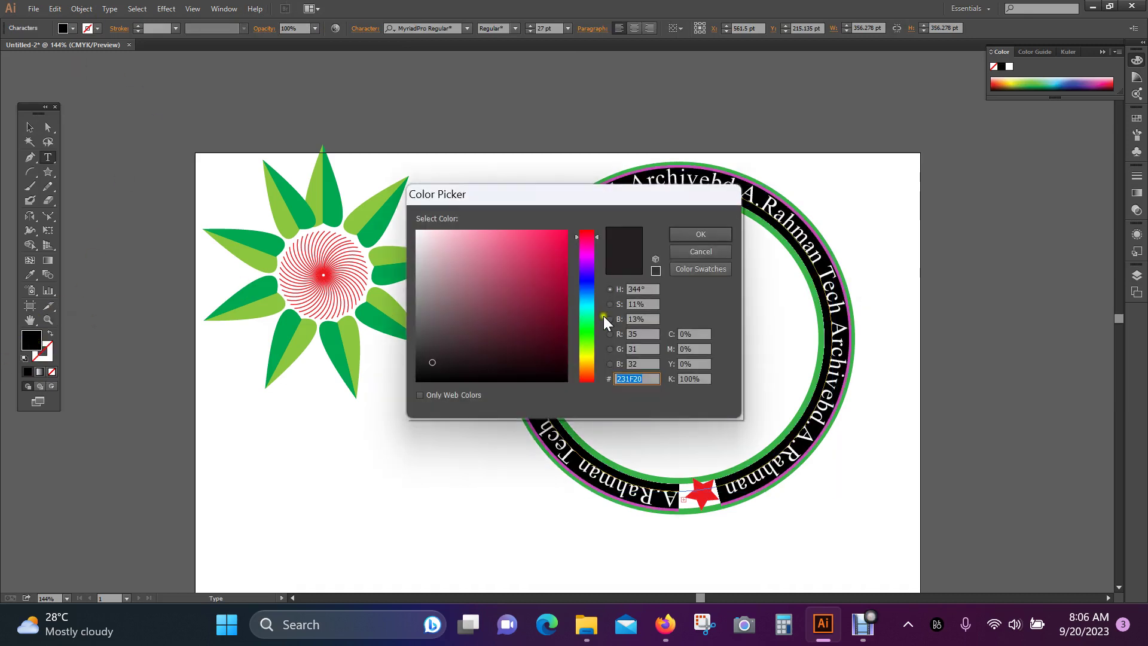
left_click_drag(614, 193, 359, 135)
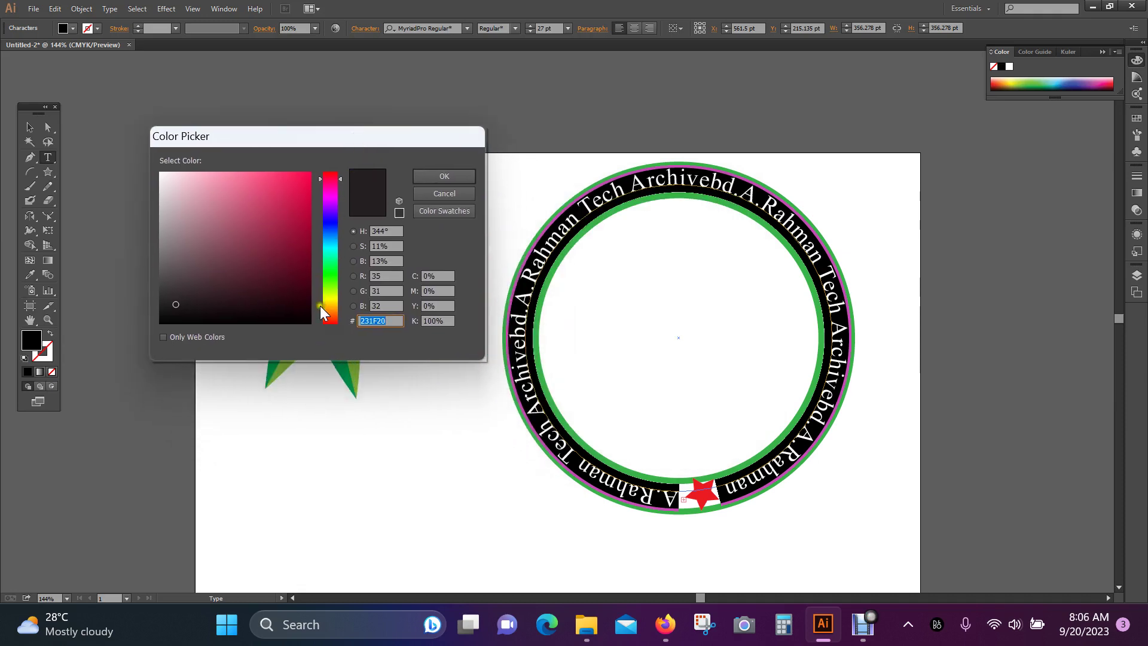
left_click_drag(298, 204, 298, 198)
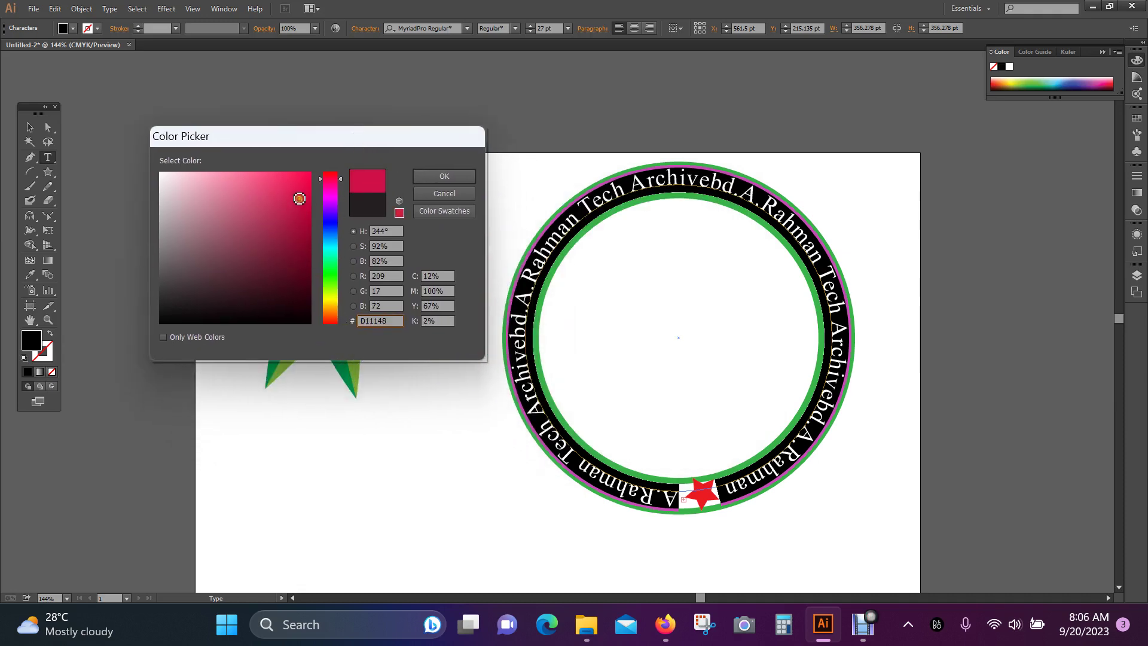
left_click(444, 176)
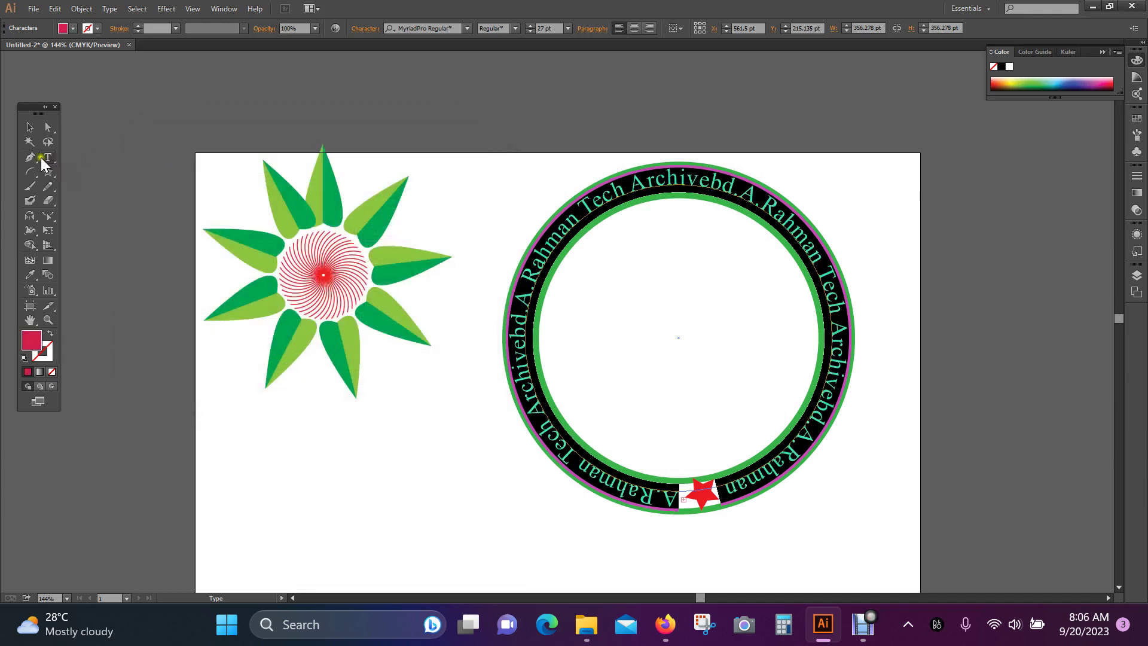
- Select the rings, circular text and star, group them into one badge, and deselect it
left_click(31, 128)
left_click_drag(492, 188, 880, 546)
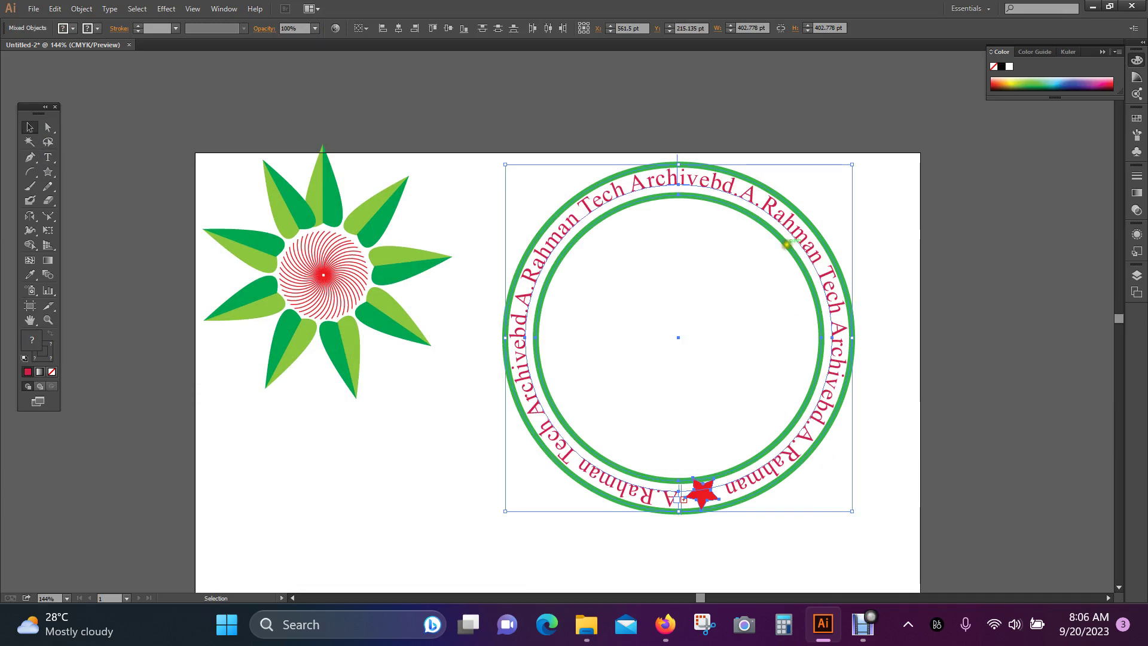
right_click(790, 226)
left_click(852, 317)
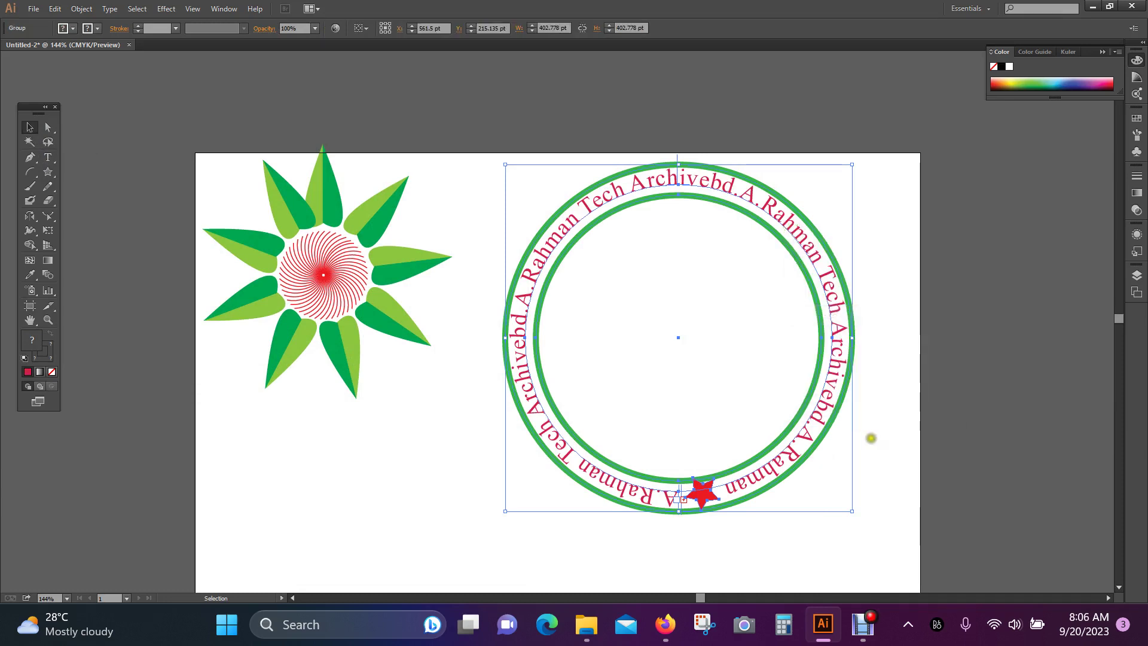
left_click(878, 435)
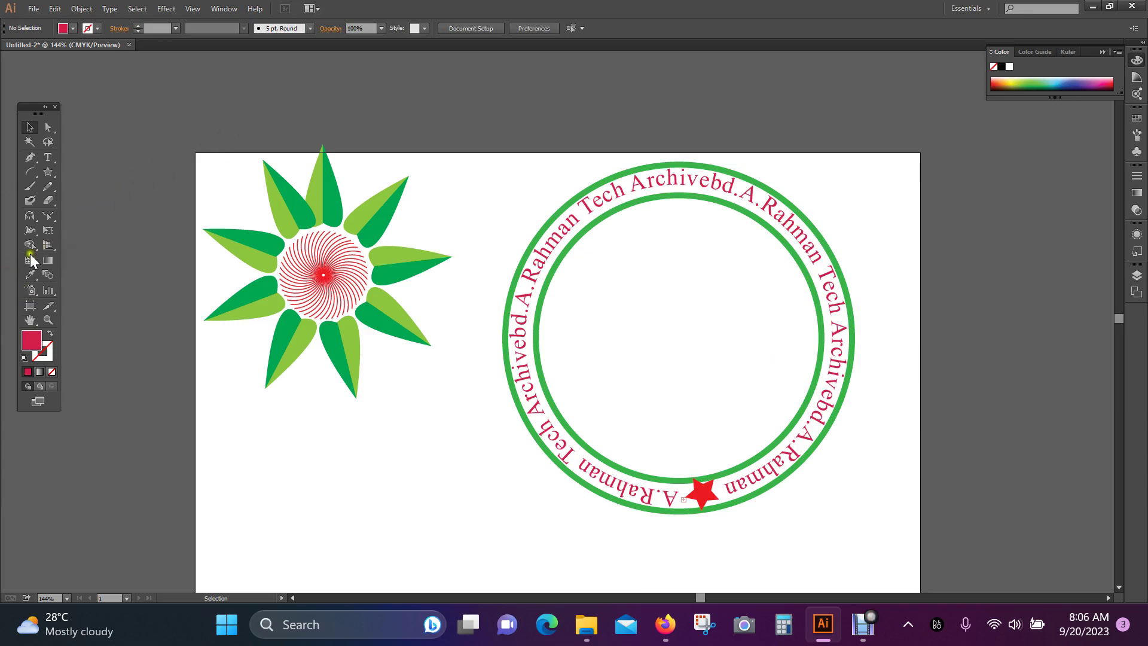
- Draw a crimson starburst about 239 pt wide with many narrow points inside the badge's inner ring using the Star tool
left_click_drag(46, 171, 94, 226)
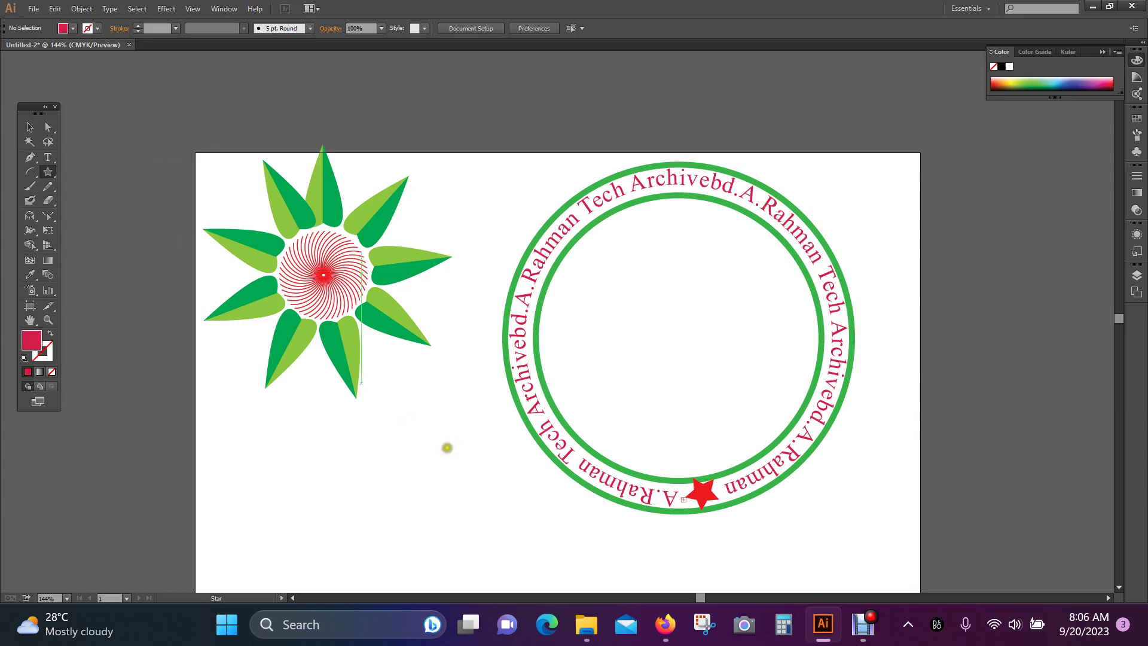
left_click_drag(663, 324, 707, 415)
key("Up")
key("Up")
key("Up")
key("Up")
key("Up")
key("Up")
key("Up")
key("Up")
key("Up")
key("Up")
key("Up")
key("Up")
key("Up")
key("Up")
key("Up")
key("Up")
key("Up")
key("Up")
key("Up")
key("Up")
key("Up")
key("Up")
key("Up")
key("Up")
key("Up")
key("Up")
key("Up")
key("Up")
key("Up")
key("Up")
key("Up")
- Move the crimson starburst out of the badge to the empty area below the flower and deselect it
left_click(28, 127)
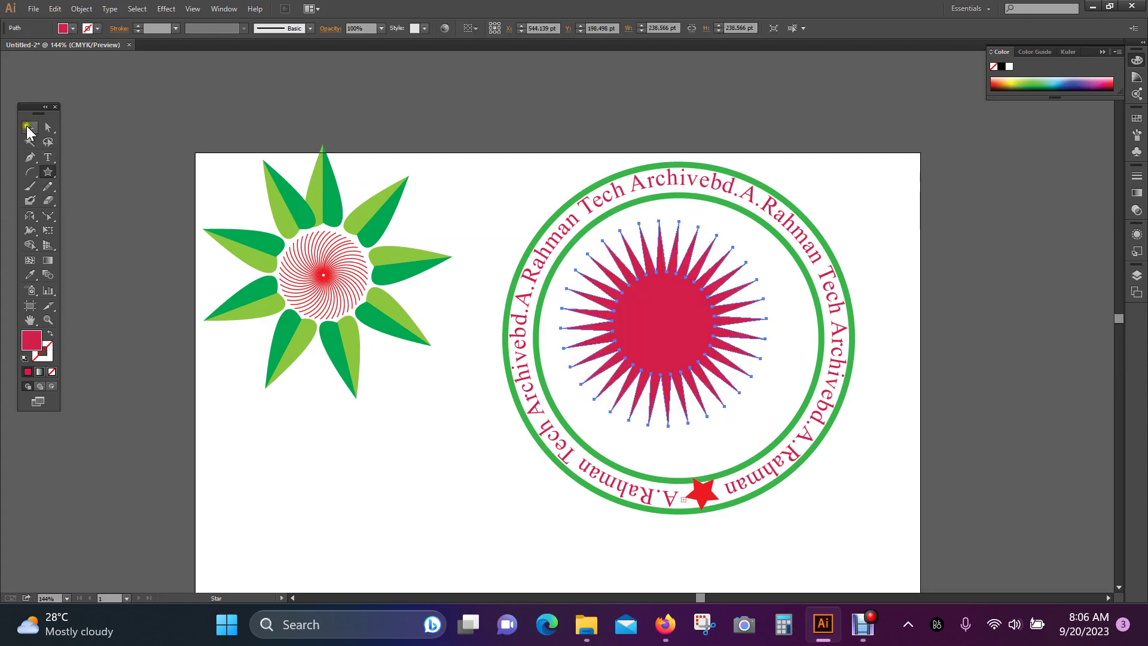
left_click_drag(699, 358, 404, 477)
left_click(546, 538)
- Cut the starburst's path at opposite inner anchor points with the Scissors tool, dividing it into upper and lower halves
left_click(362, 464)
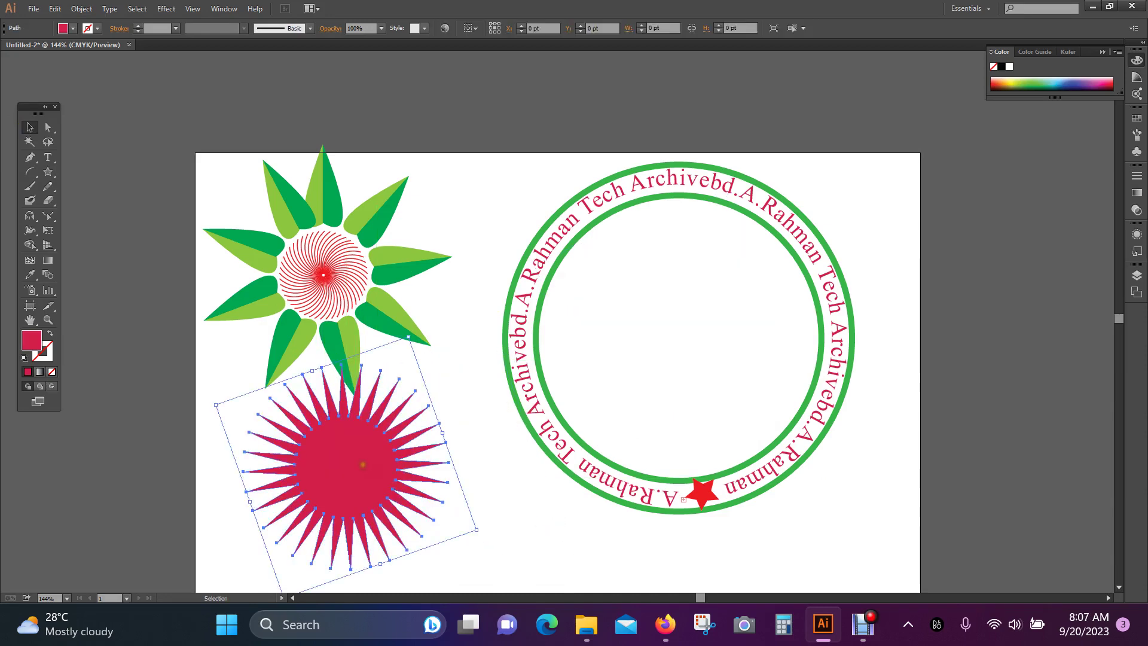
left_click(48, 171)
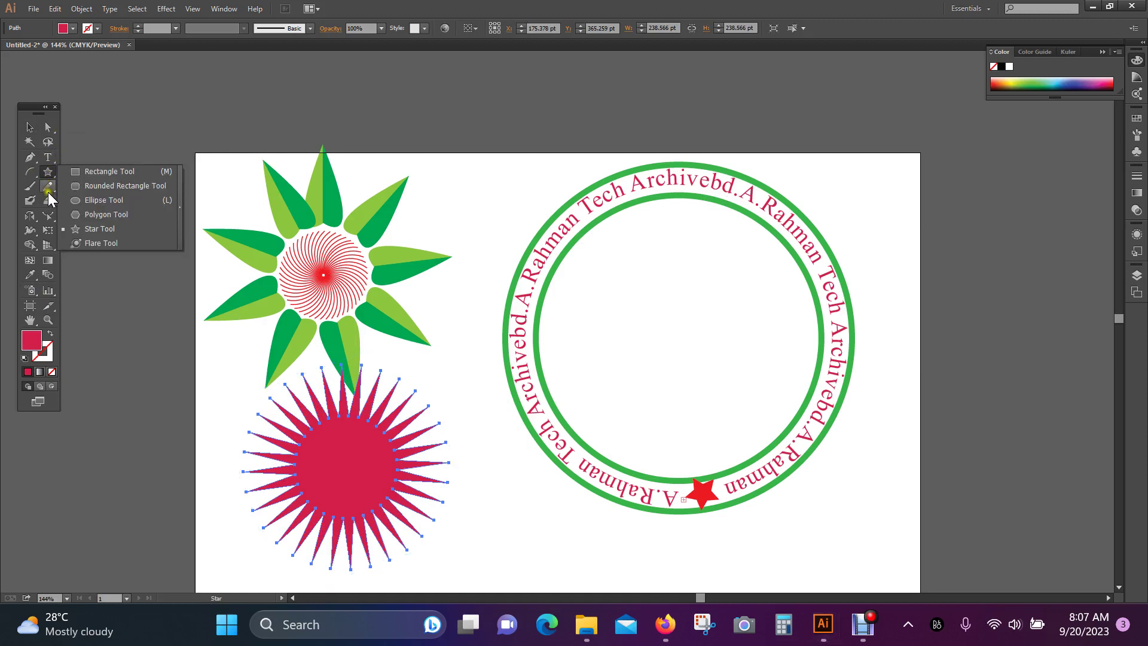
left_click(49, 199)
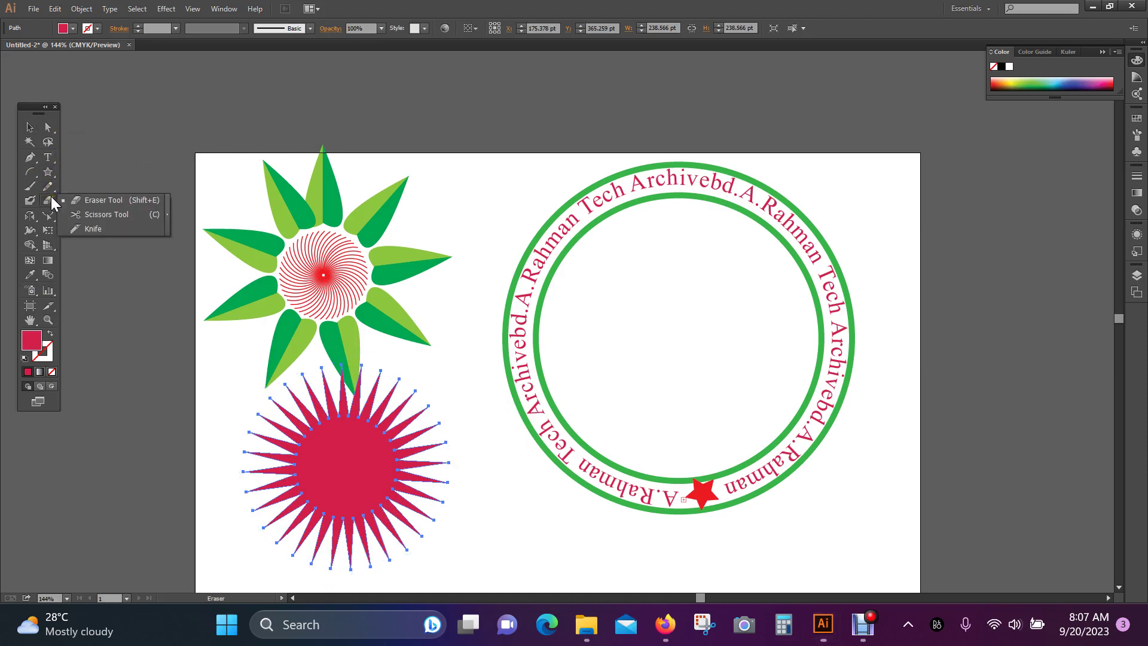
left_click(110, 213)
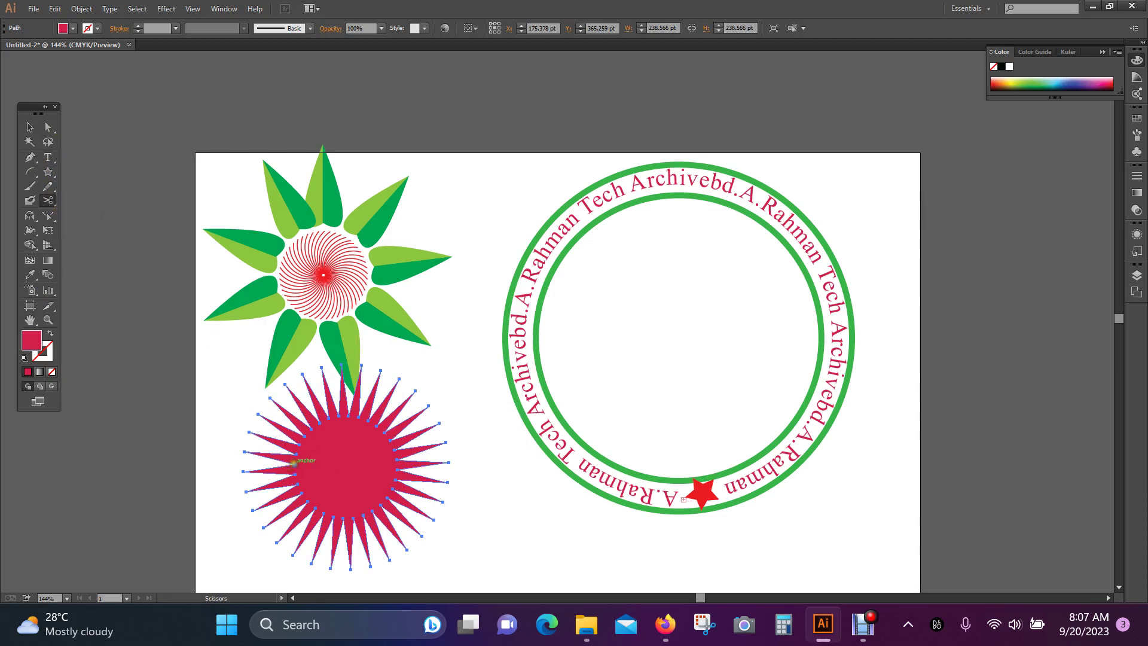
left_click(294, 462)
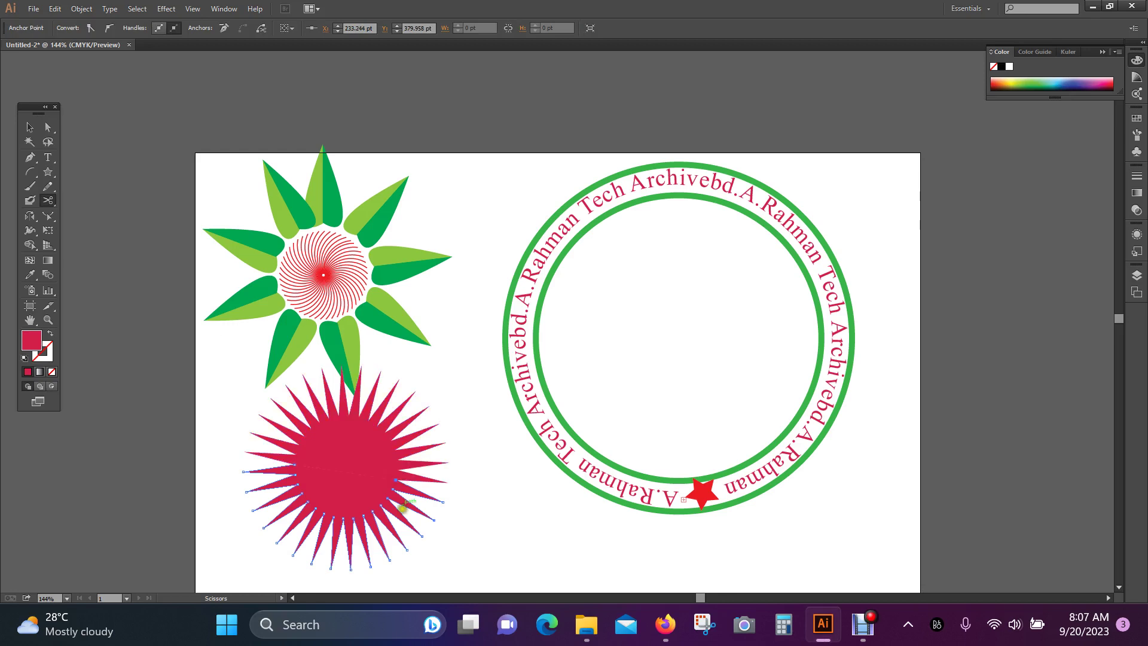
- Separate the starburst's lower half by moving it down and slightly left of the upper half
left_click(31, 128)
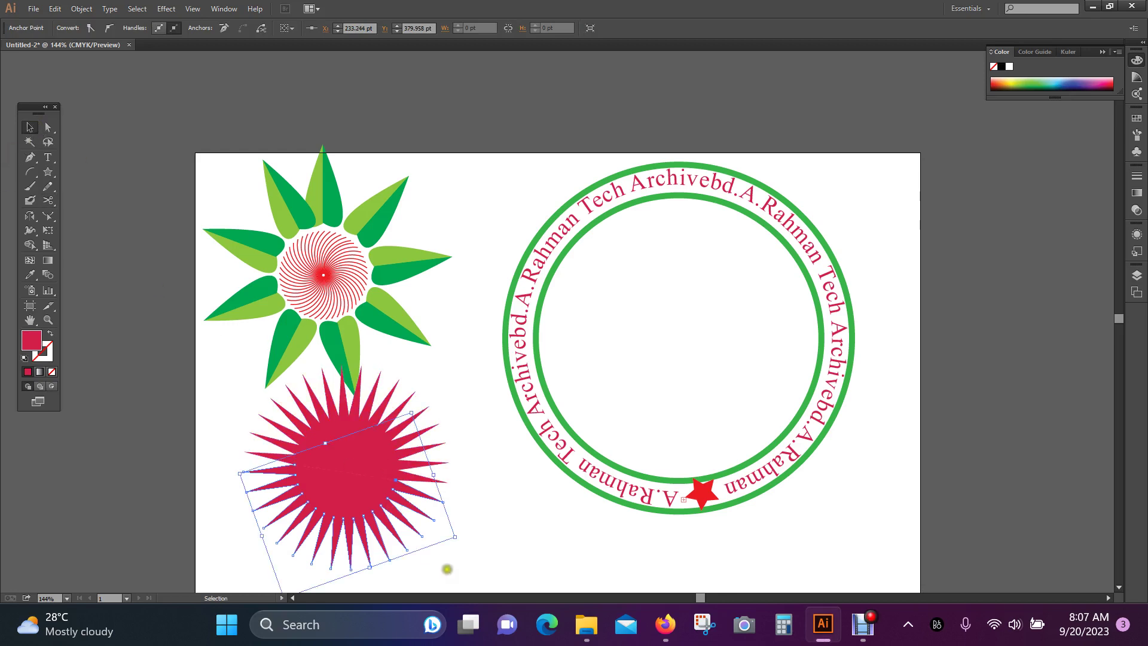
left_click(517, 495)
left_click_drag(361, 504, 349, 530)
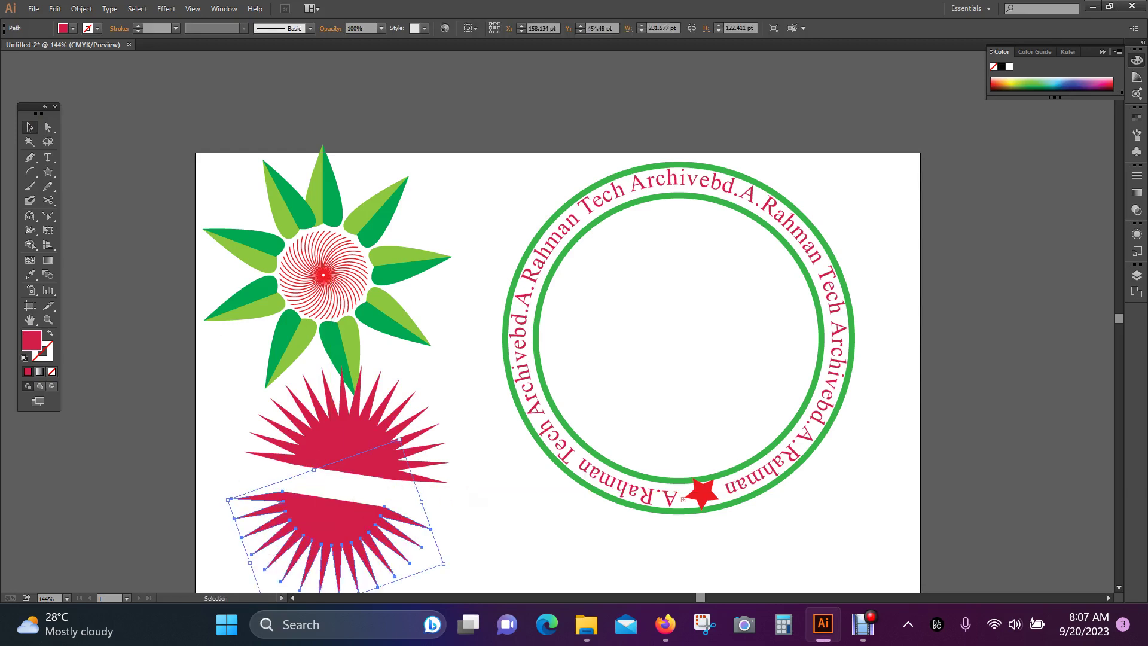
- Move the lower starburst half into the middle of the badge's inner ring and delete the upper half
left_click_drag(353, 541, 685, 333)
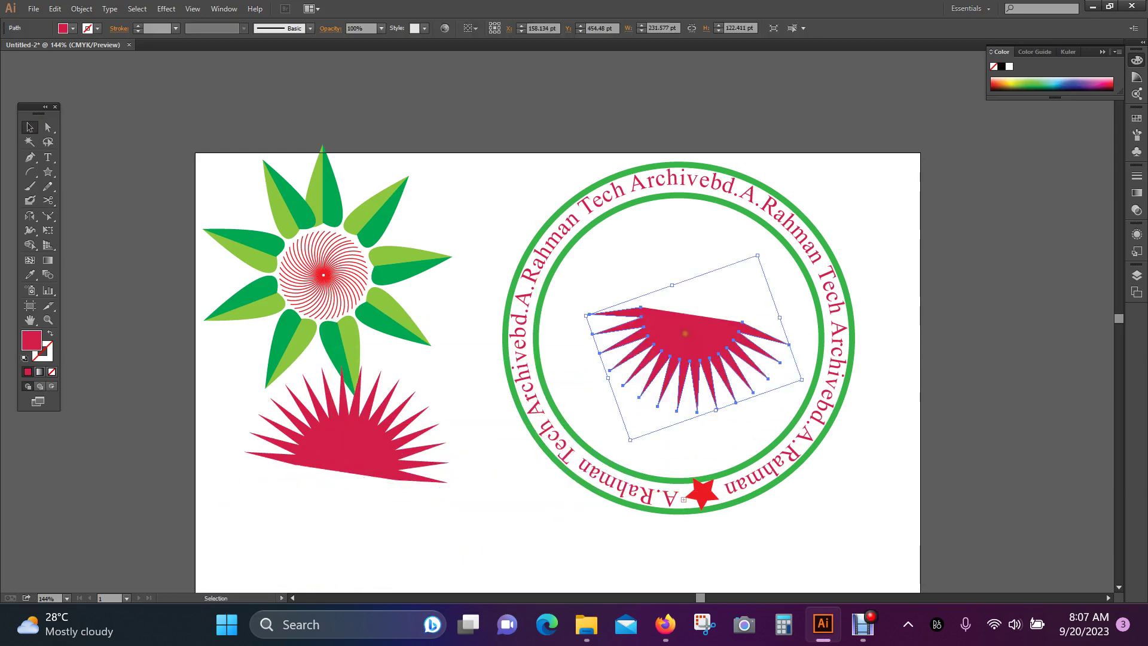
left_click(355, 440)
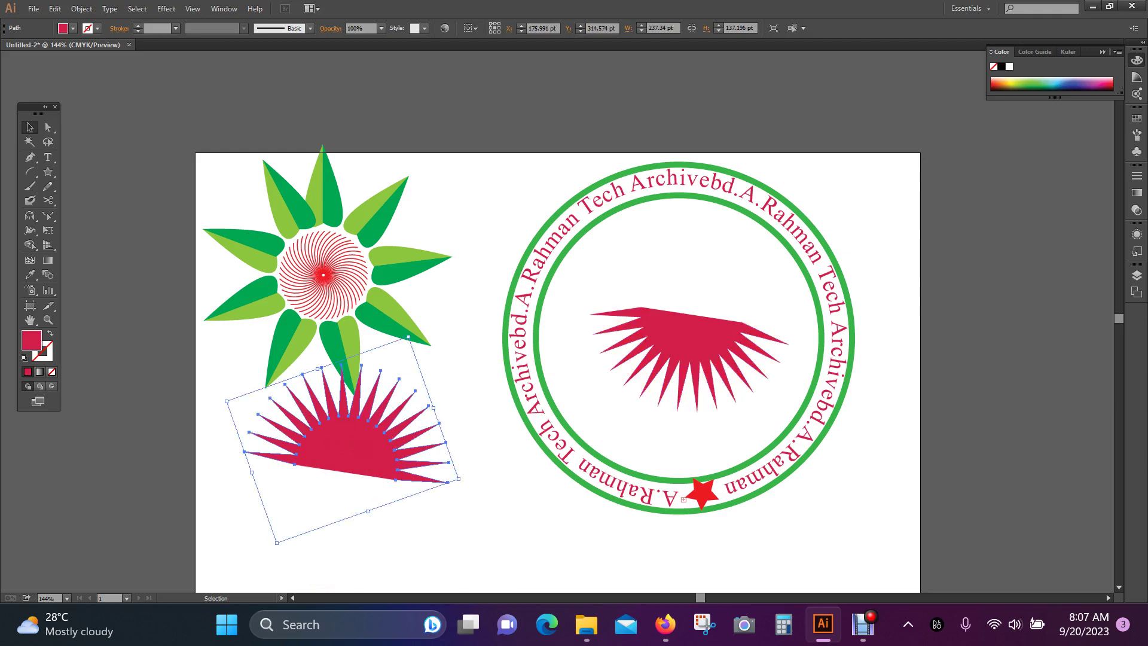
key("Delete")
- Rotate the half starburst inside the badge by 196° with the Rotate tool so its points face upward
left_click(652, 361)
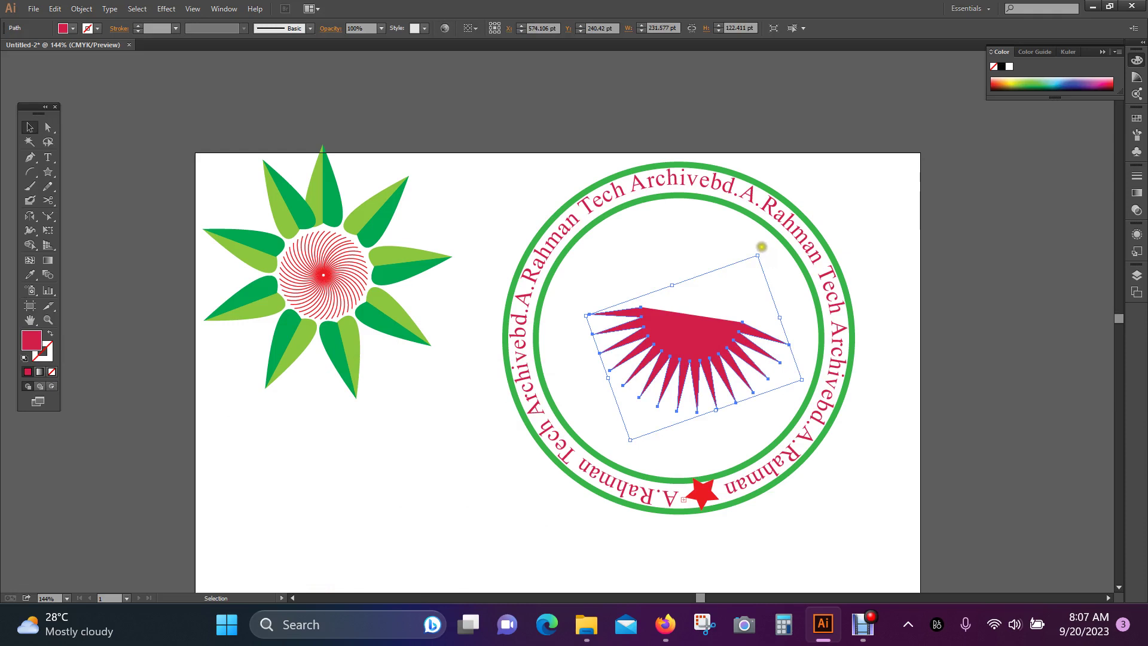
left_click(31, 216)
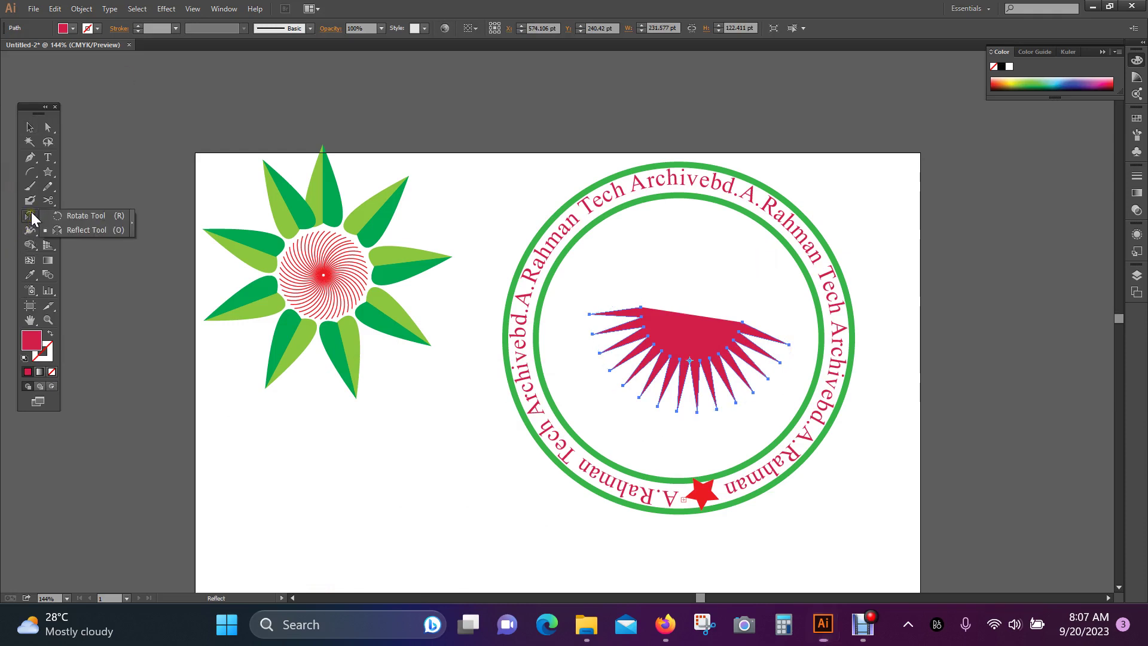
left_click(75, 216)
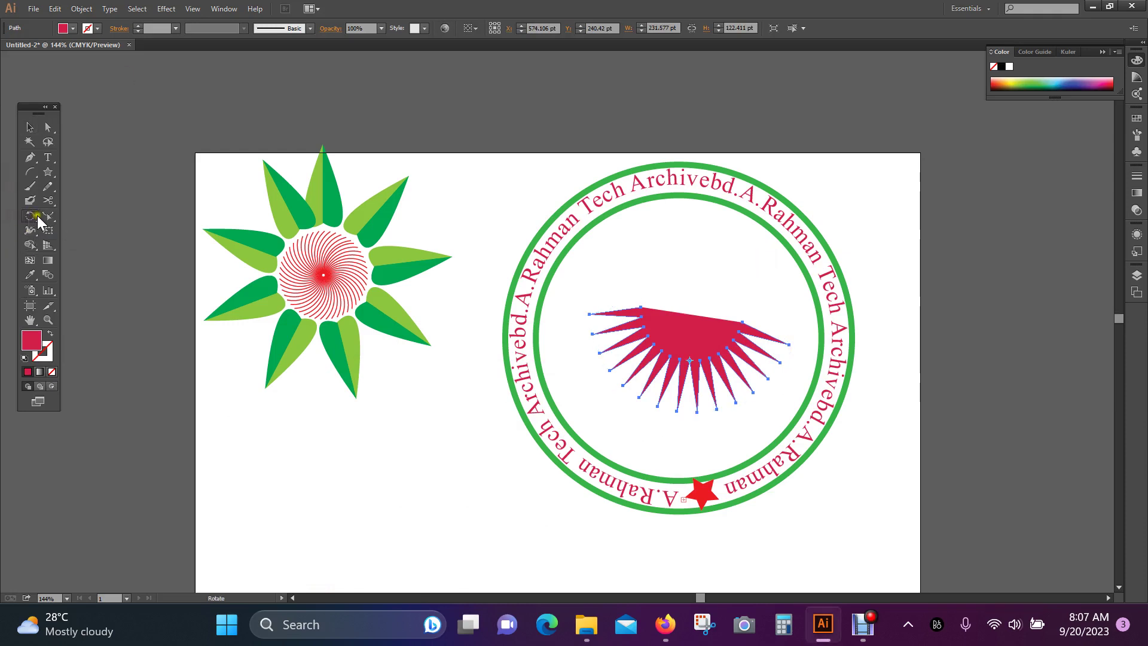
double_click(30, 216)
left_click_drag(579, 236, 359, 211)
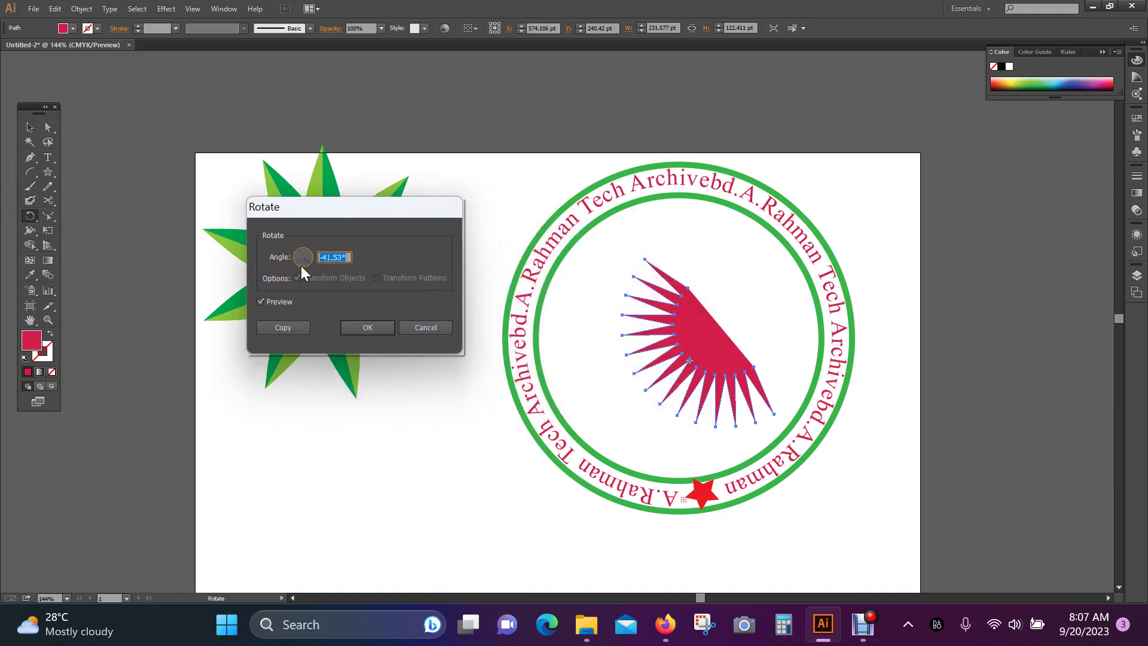
type("252")
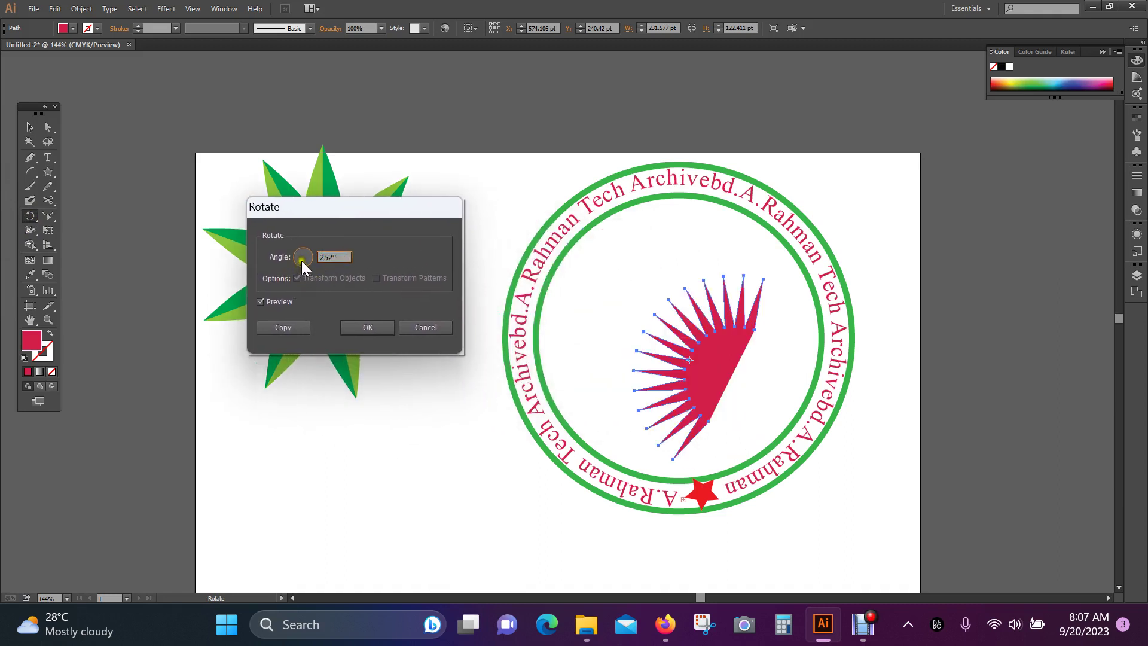
left_click(293, 257)
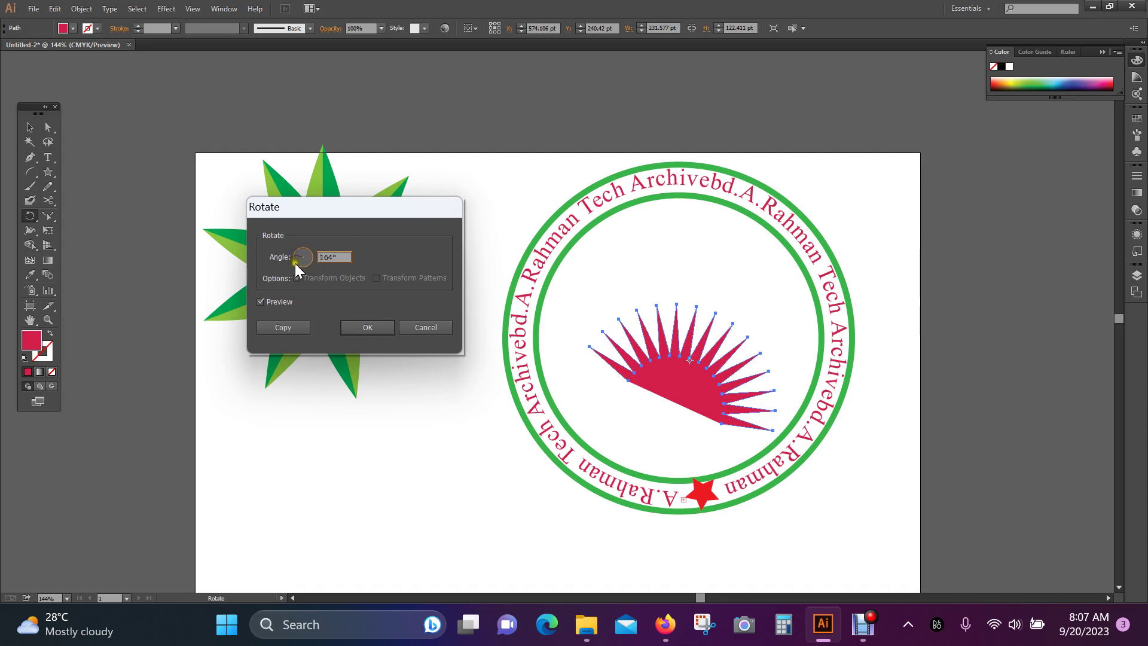
left_click(295, 260)
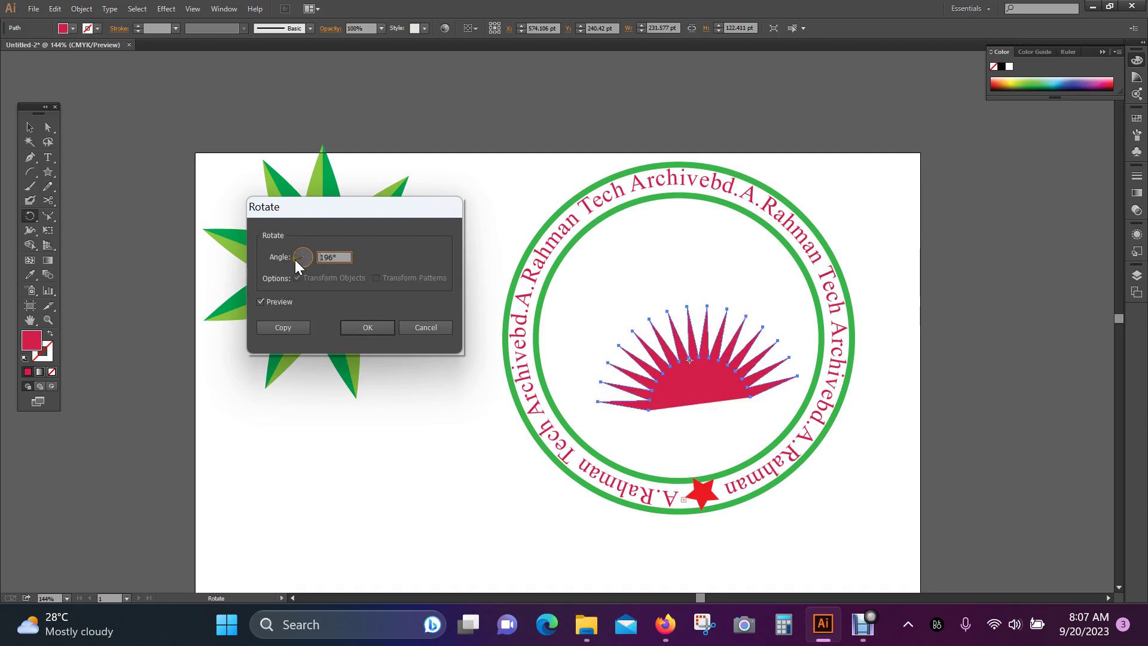
left_click(375, 331)
- Move the half starburst into the upper part of the inner ring and rotate it slightly clockwise to flatten its base
left_click(33, 127)
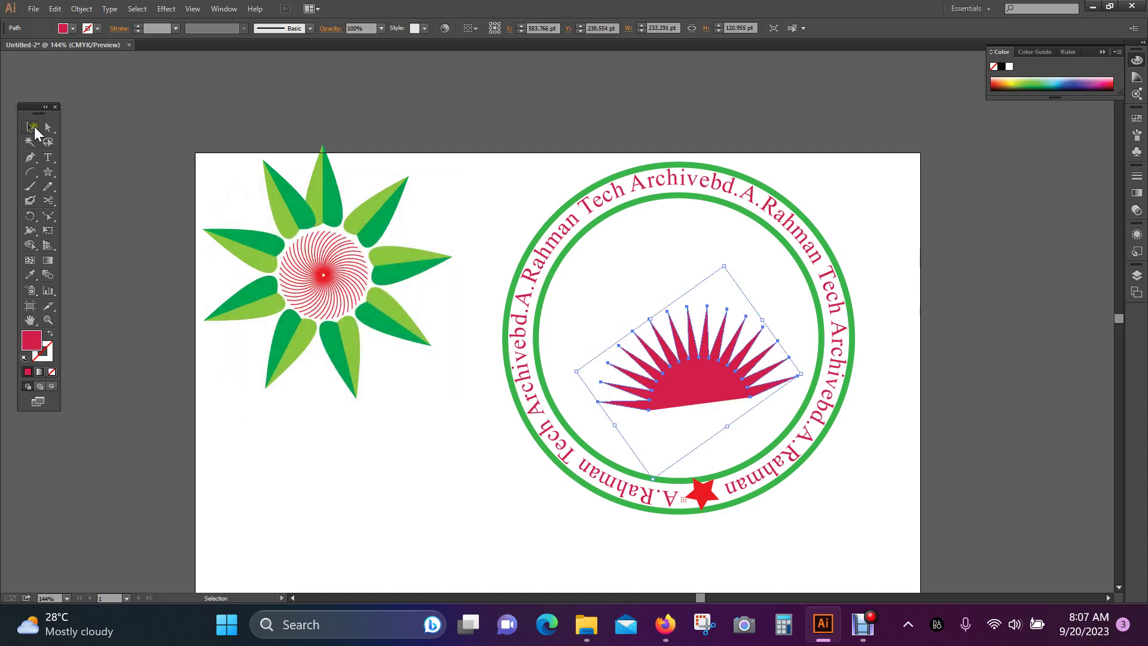
left_click(840, 500)
left_click_drag(705, 376, 690, 298)
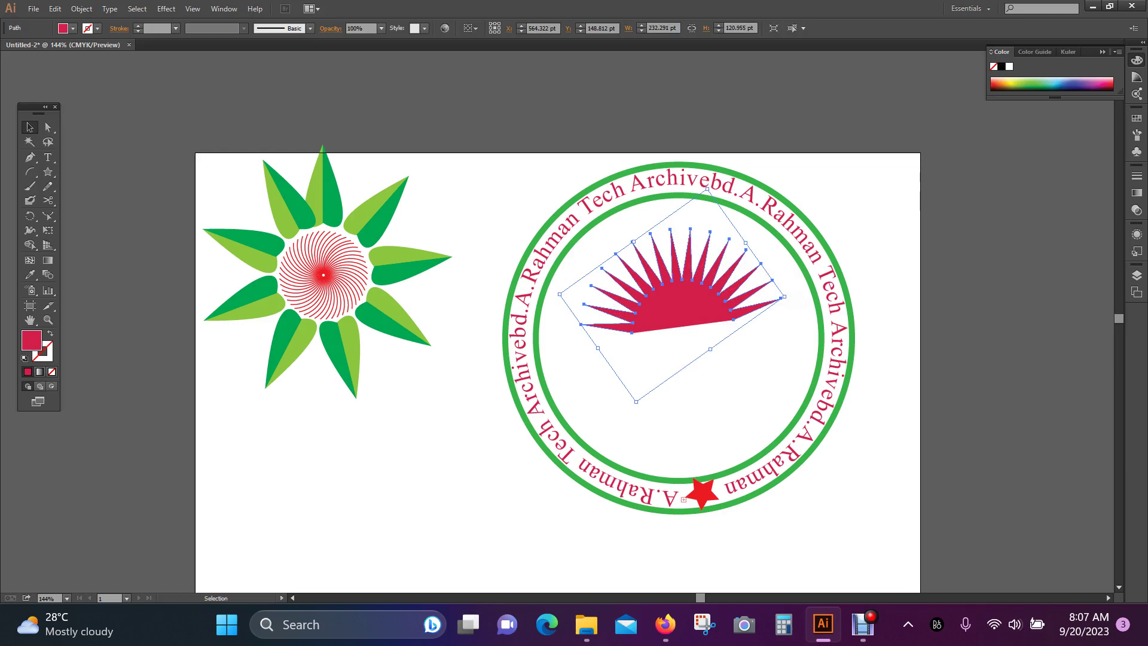
left_click_drag(785, 297, 788, 307)
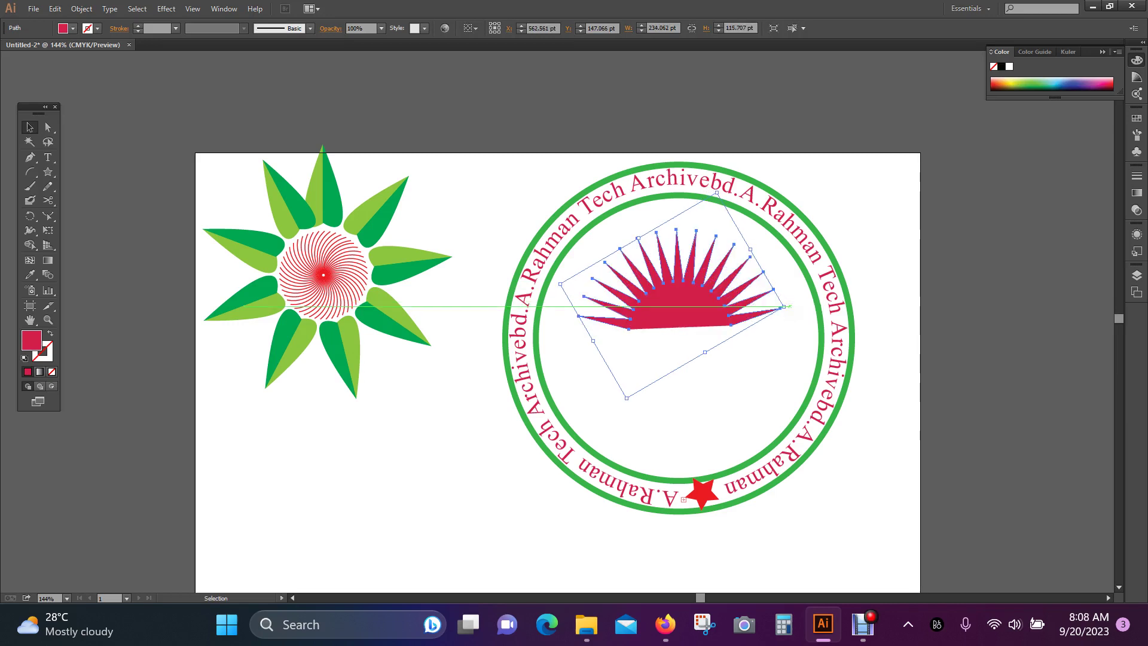
left_click(788, 375)
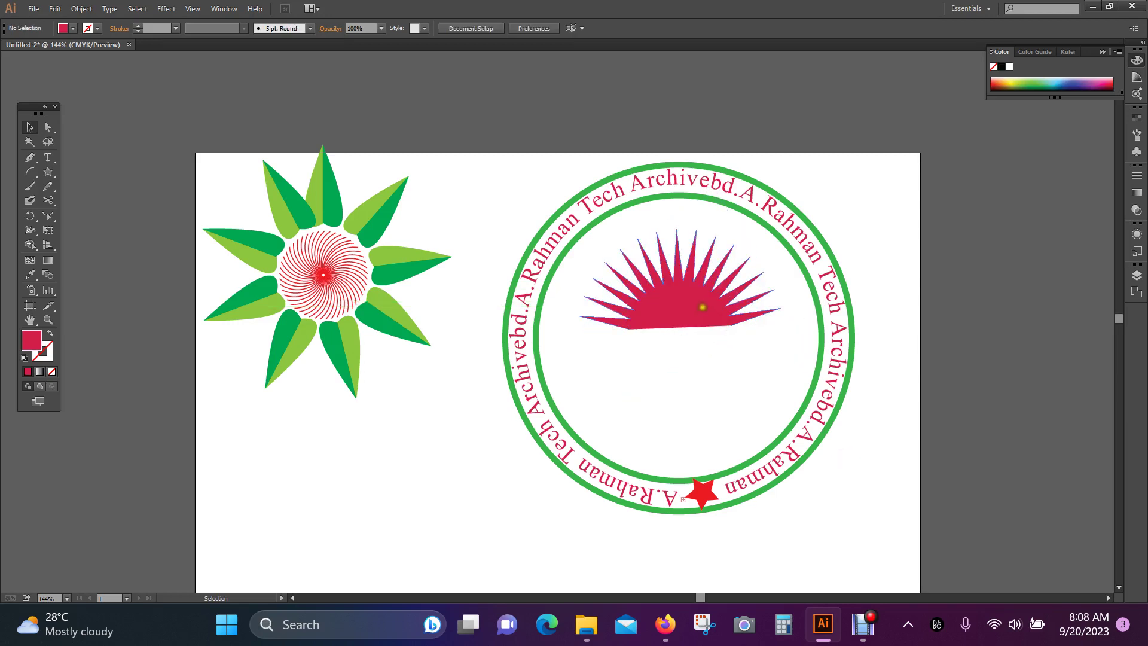
- Nudge the half starburst slightly left to align with the badge's vertical centre and deselect it
left_click(688, 307)
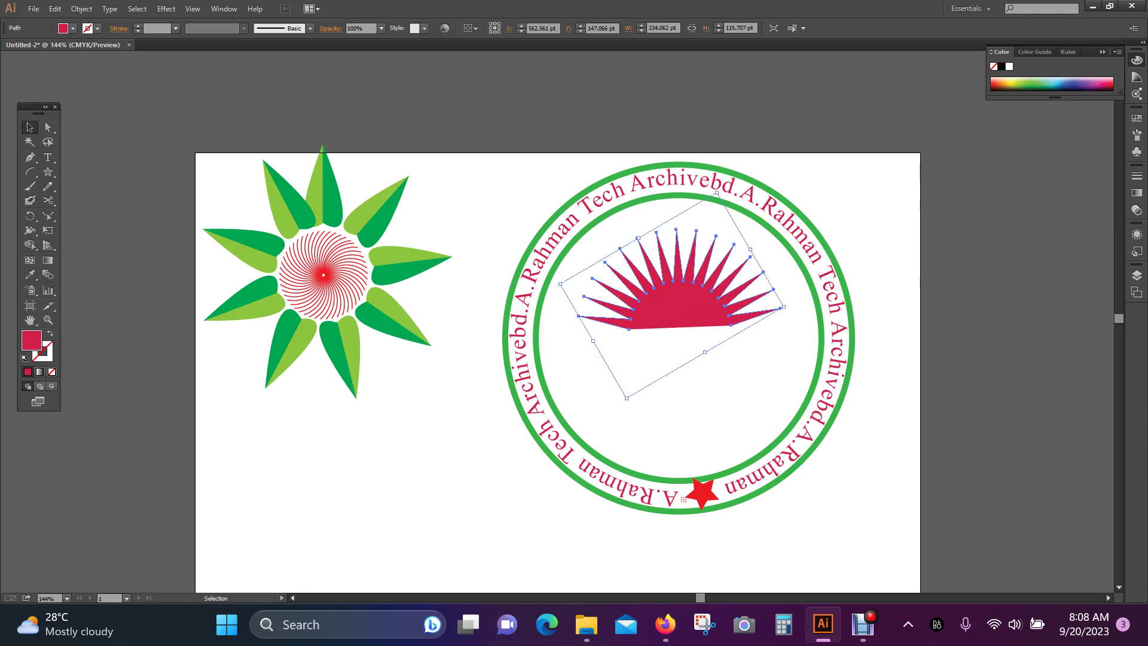
left_click_drag(689, 305, 658, 305)
left_click(839, 519)
left_click(401, 447)
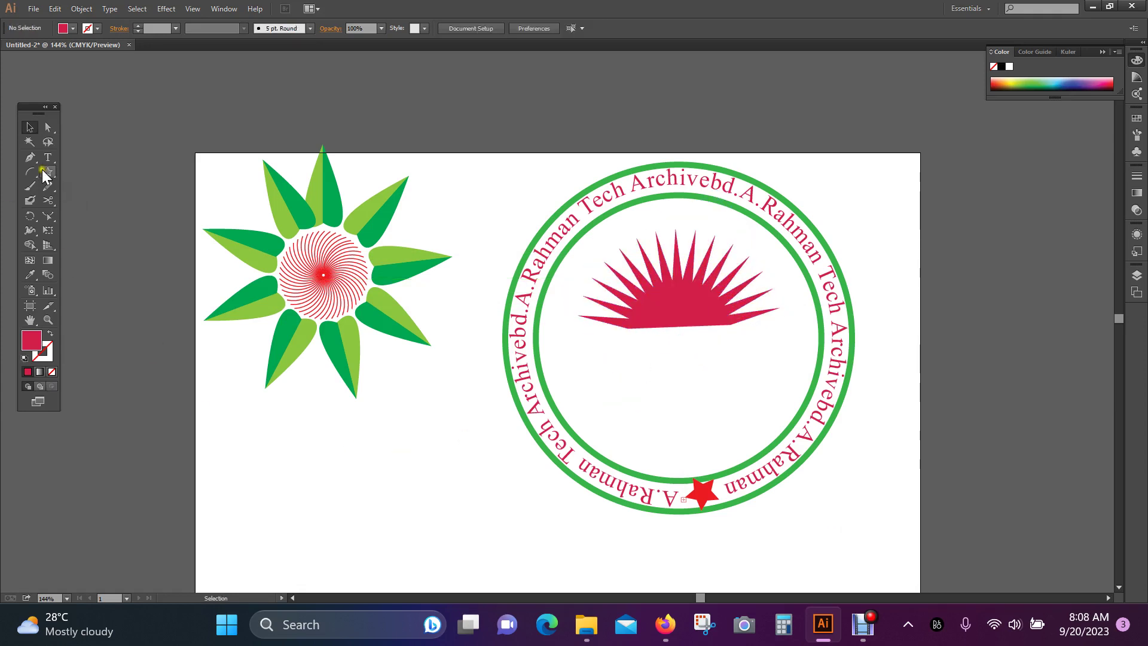
- Add the text "East-2023" inside the badge and place it centred directly below the half starburst
left_click_drag(55, 156, 105, 158)
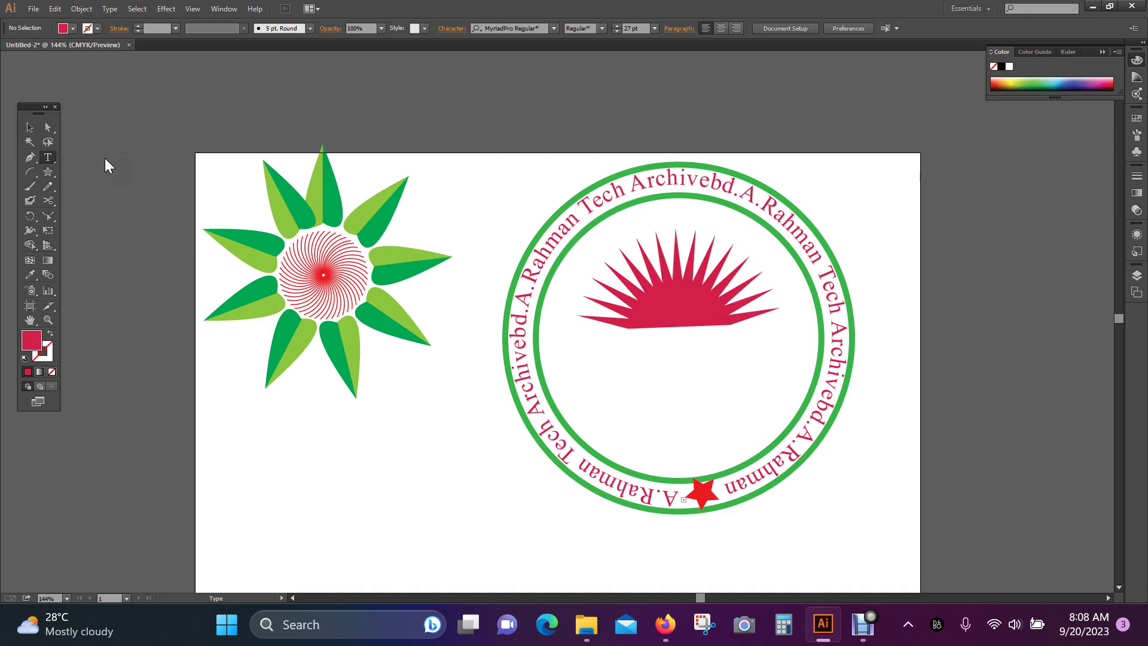
left_click(608, 389)
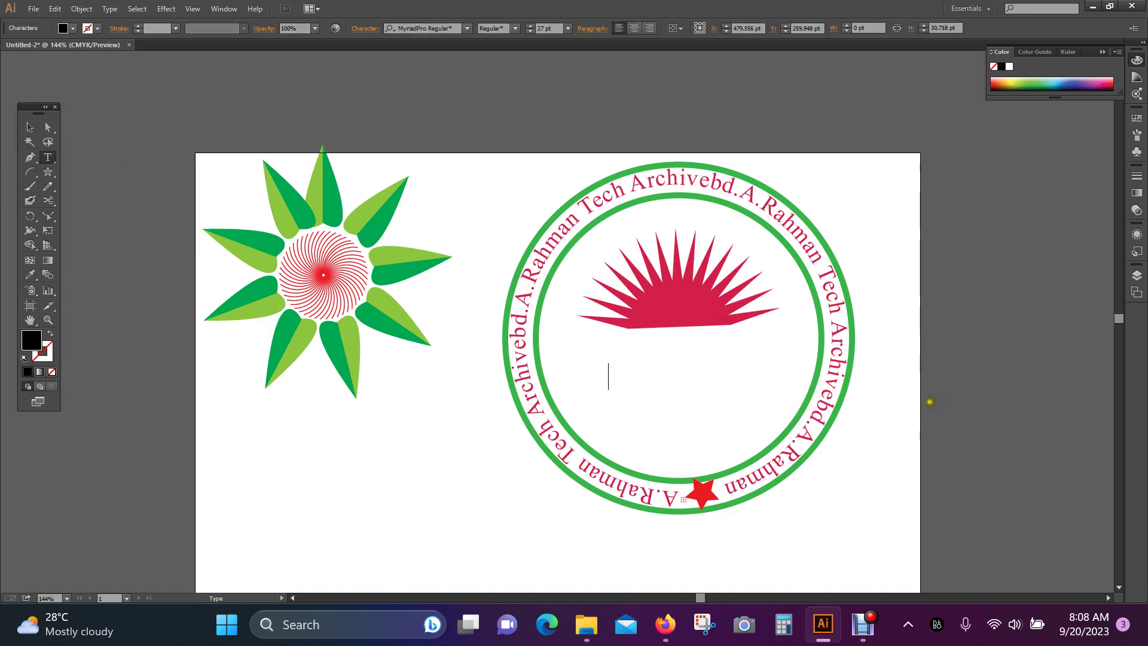
type("East-2023")
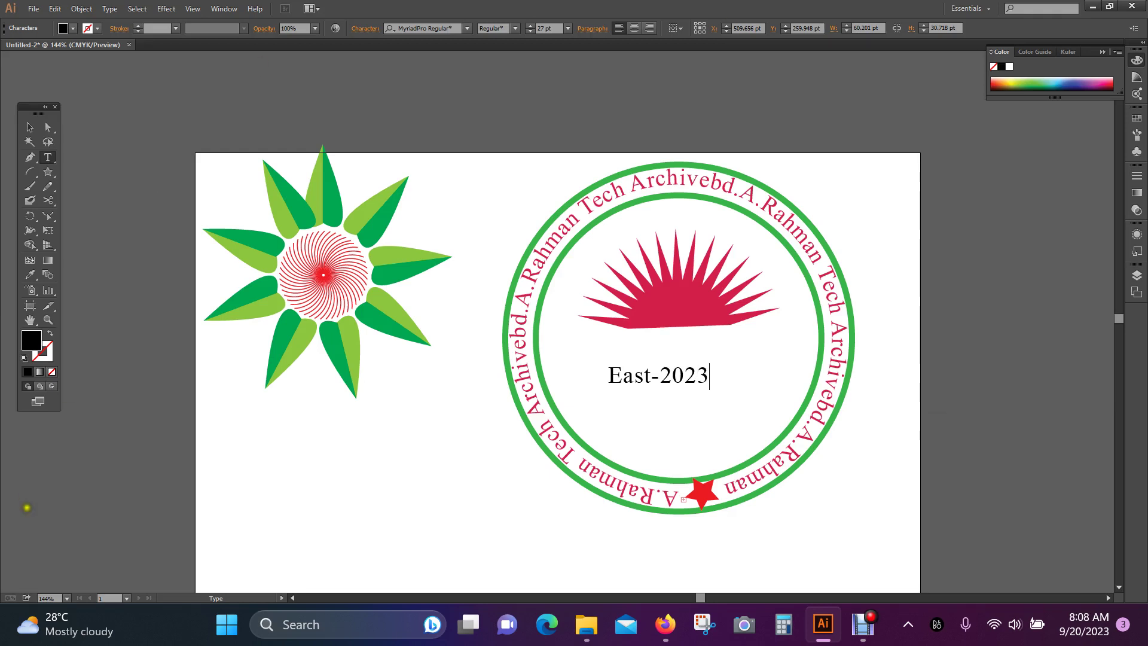
left_click(30, 126)
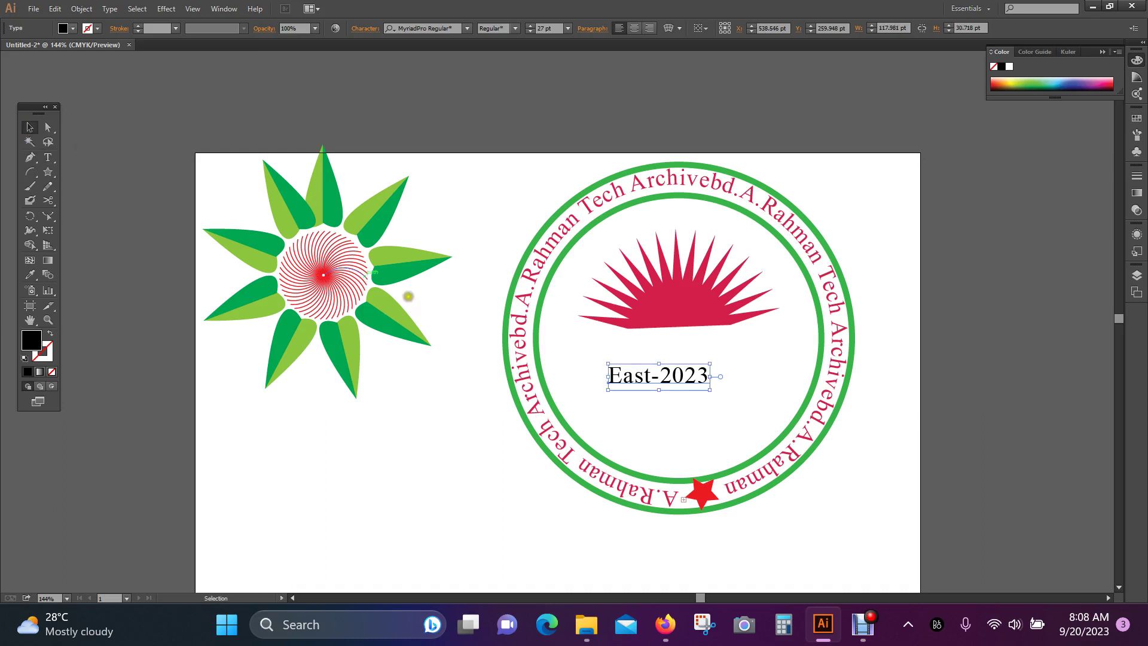
left_click_drag(673, 382, 689, 345)
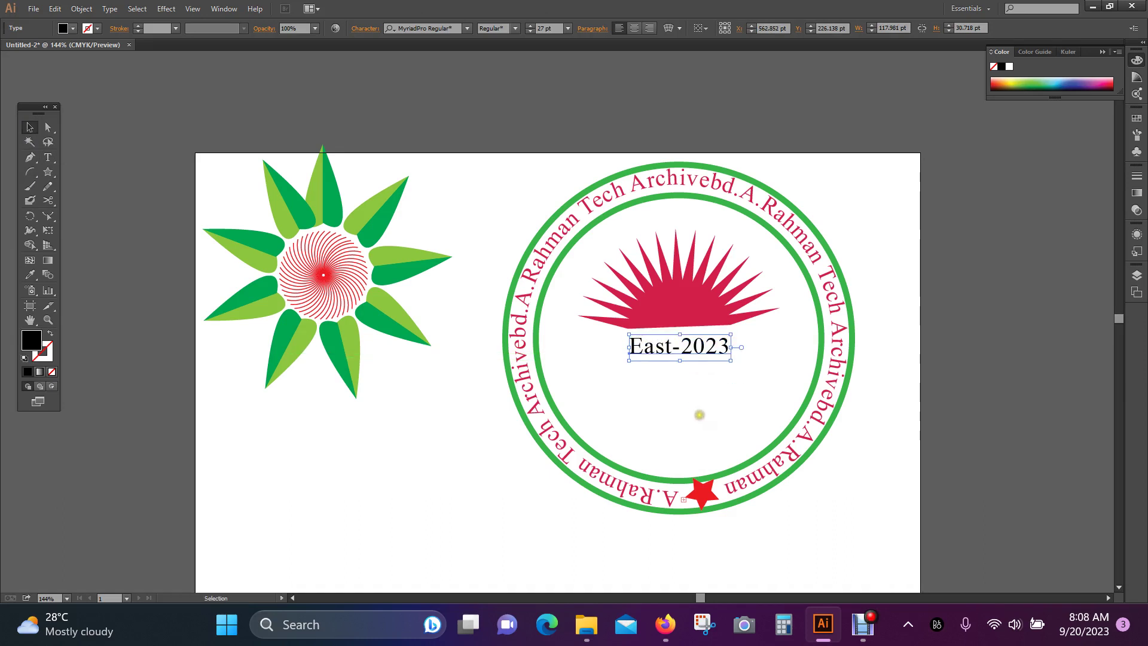
- Fill the East-2023 text with the light green of the badge rings and move it closer to the starburst's base
left_click(72, 31)
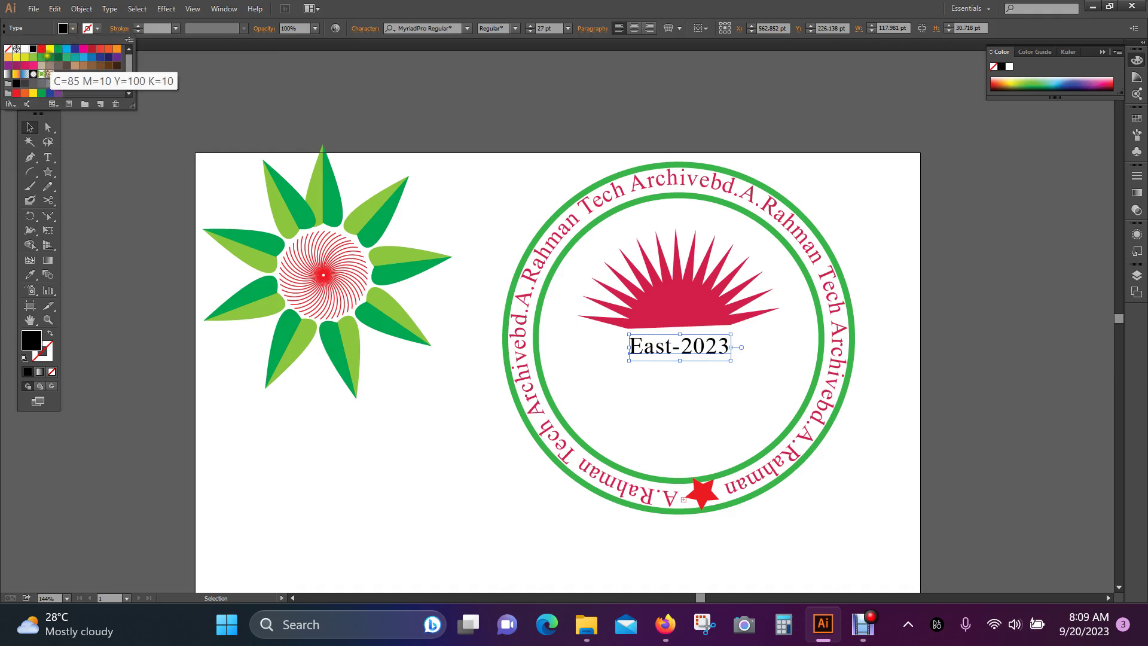
left_click(50, 57)
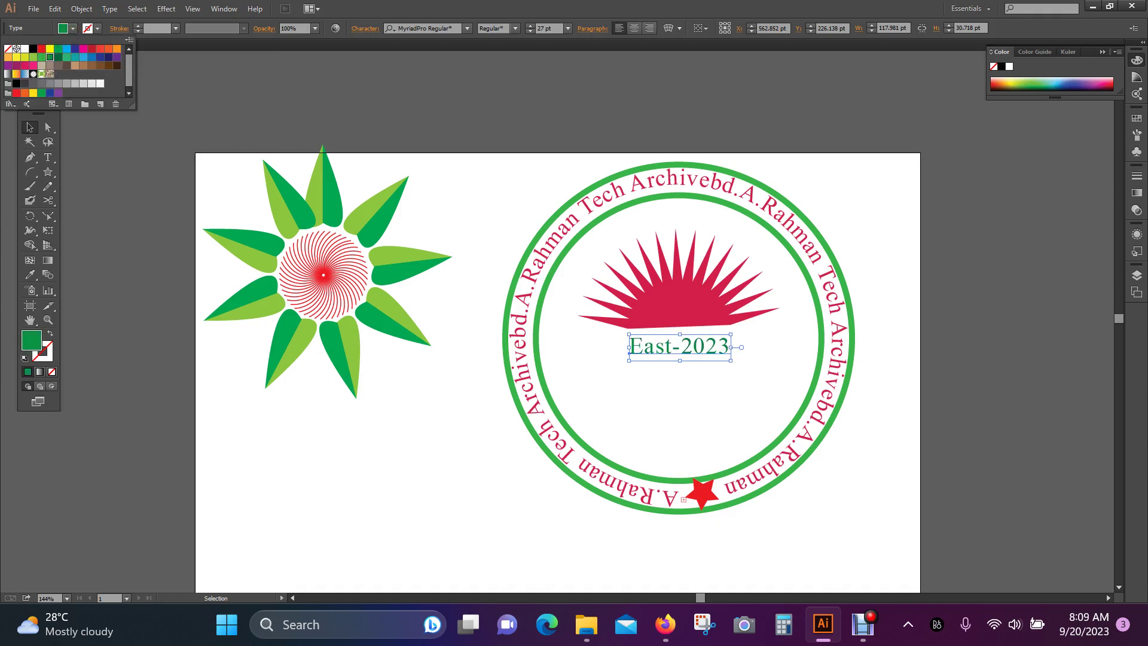
left_click(42, 57)
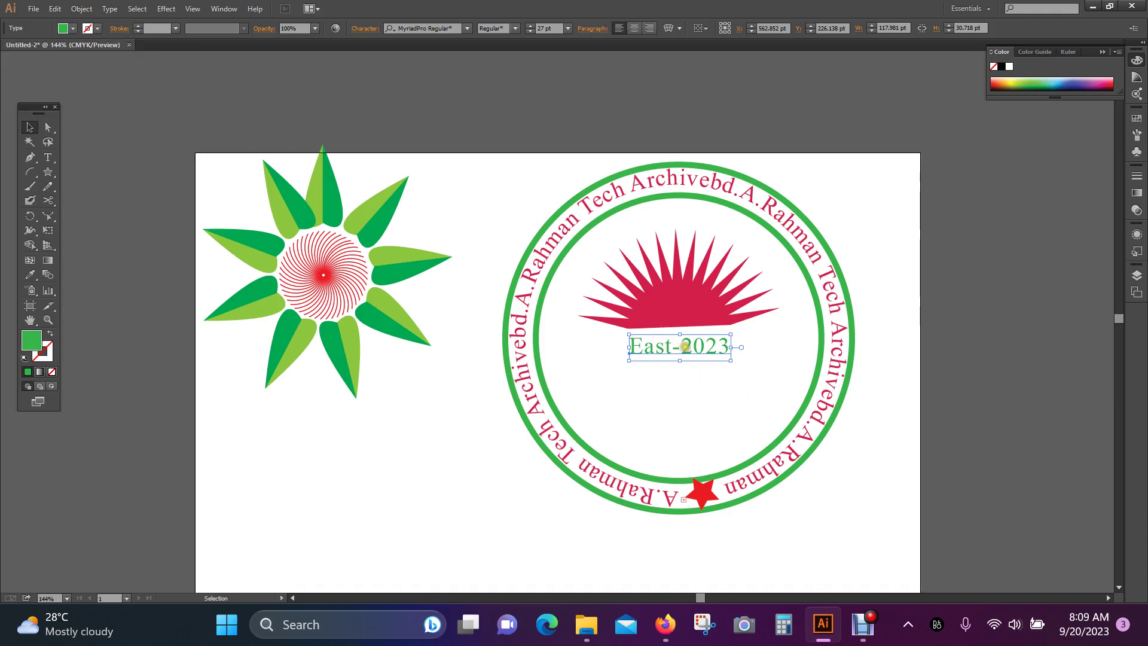
left_click_drag(681, 347, 684, 342)
left_click(698, 408)
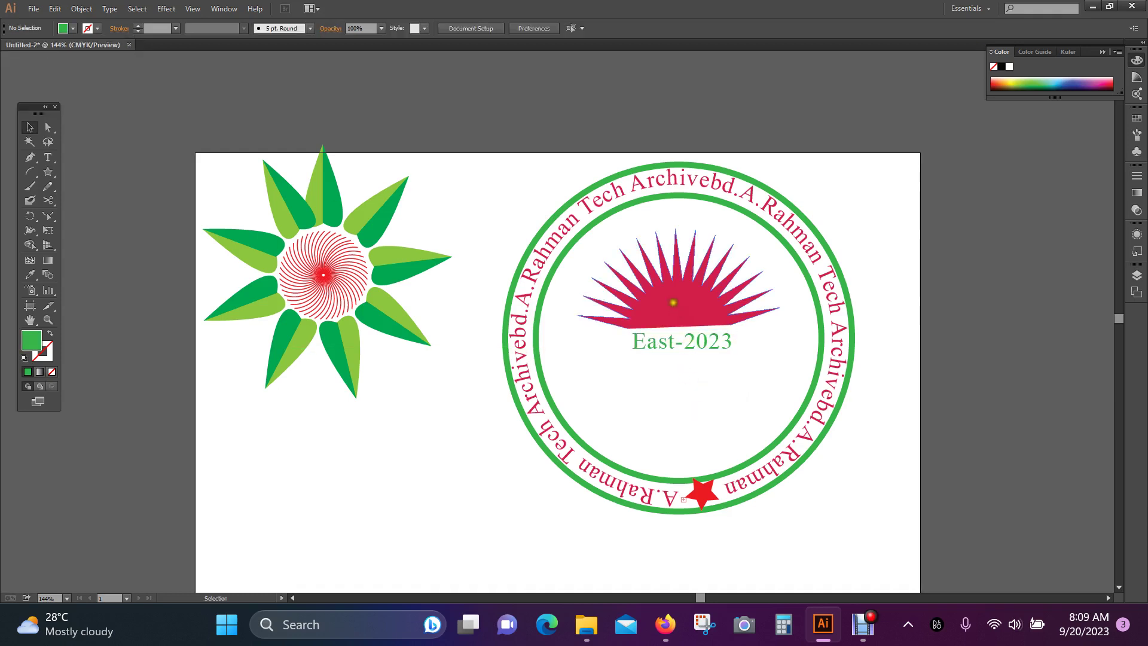
- Rotate the half starburst slightly clockwise to level its base with the East-2023 text, and deselect it
left_click(735, 311)
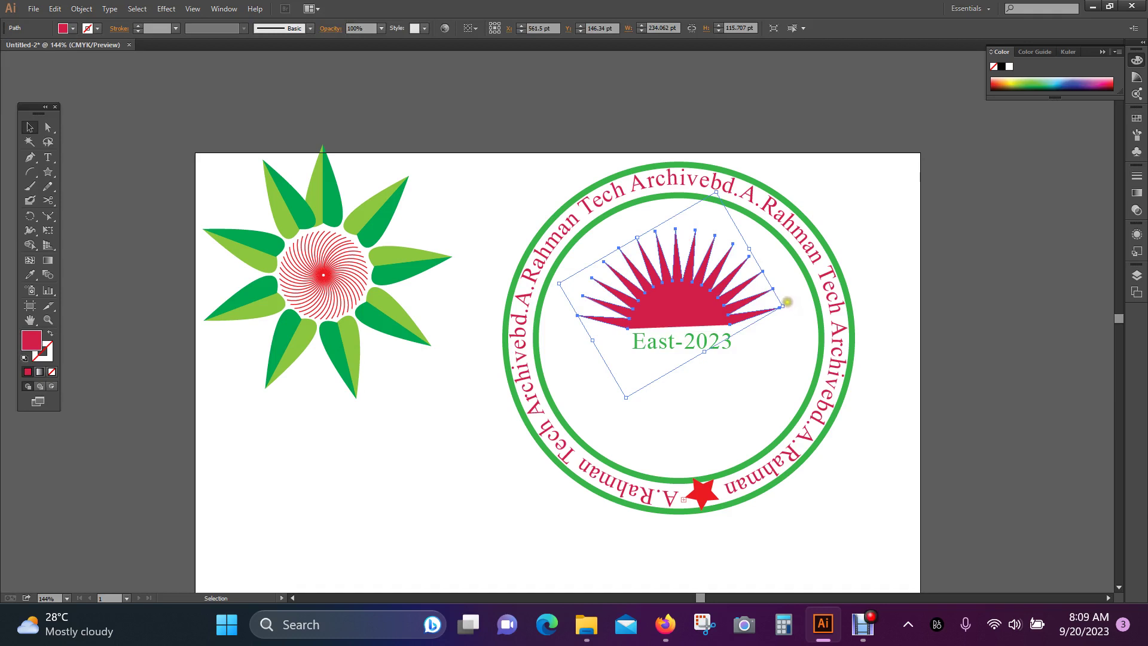
left_click_drag(789, 302, 800, 309)
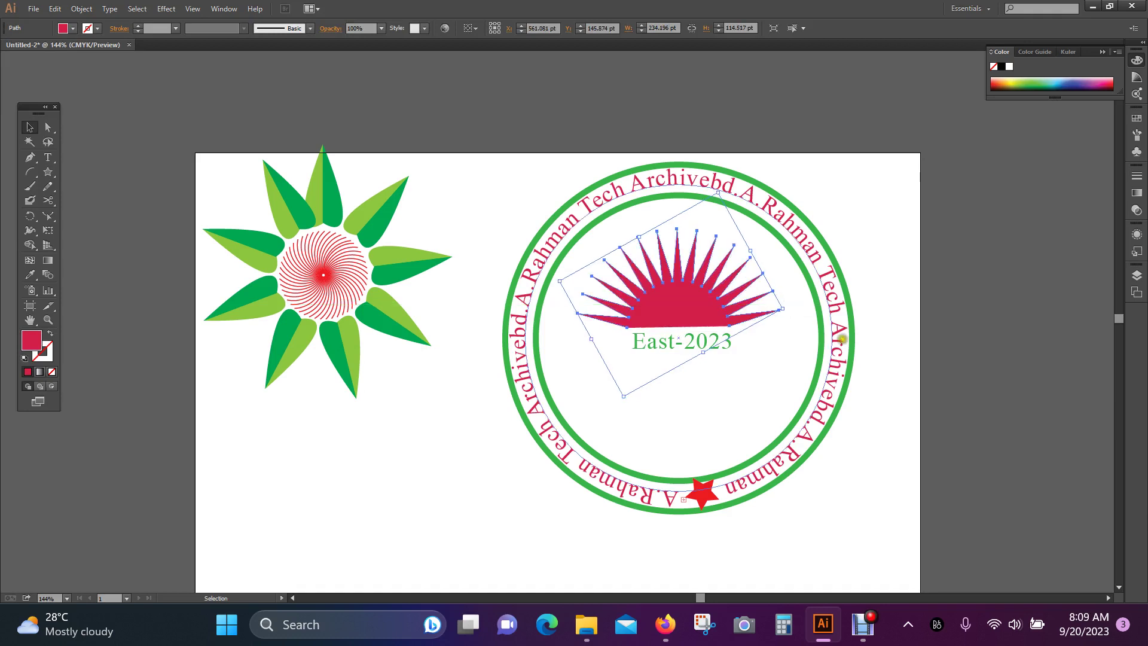
left_click(858, 497)
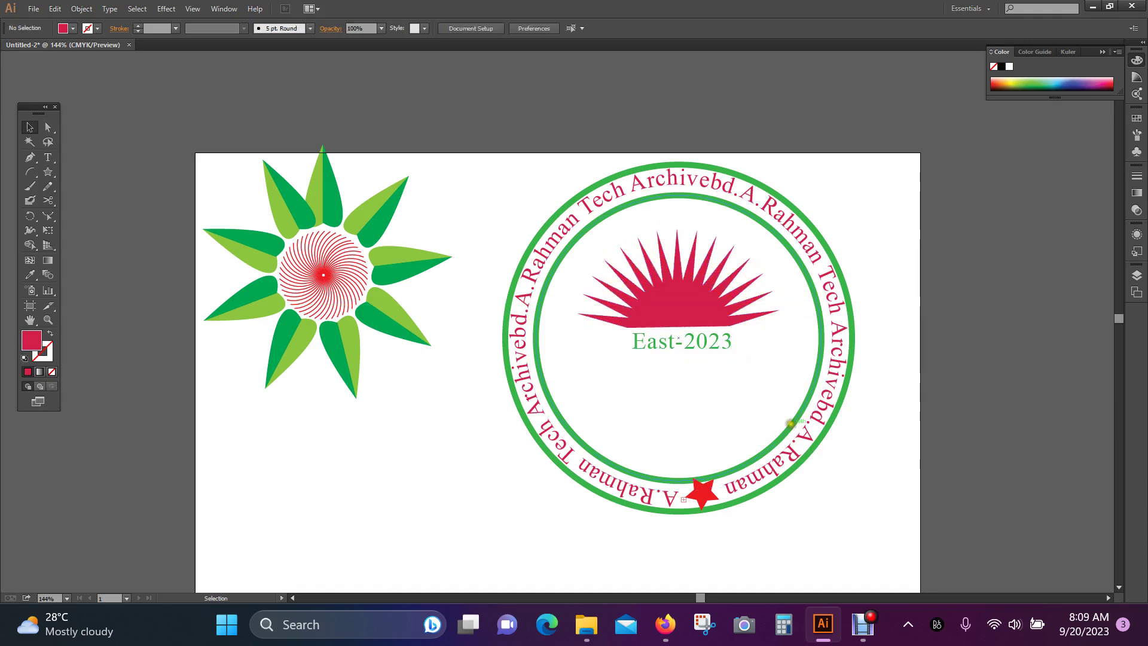
- Shift the whole badge slightly down, and move the half starburst and East-2023 text to the middle of the inner ring
left_click_drag(680, 403, 671, 293)
left_click(866, 449)
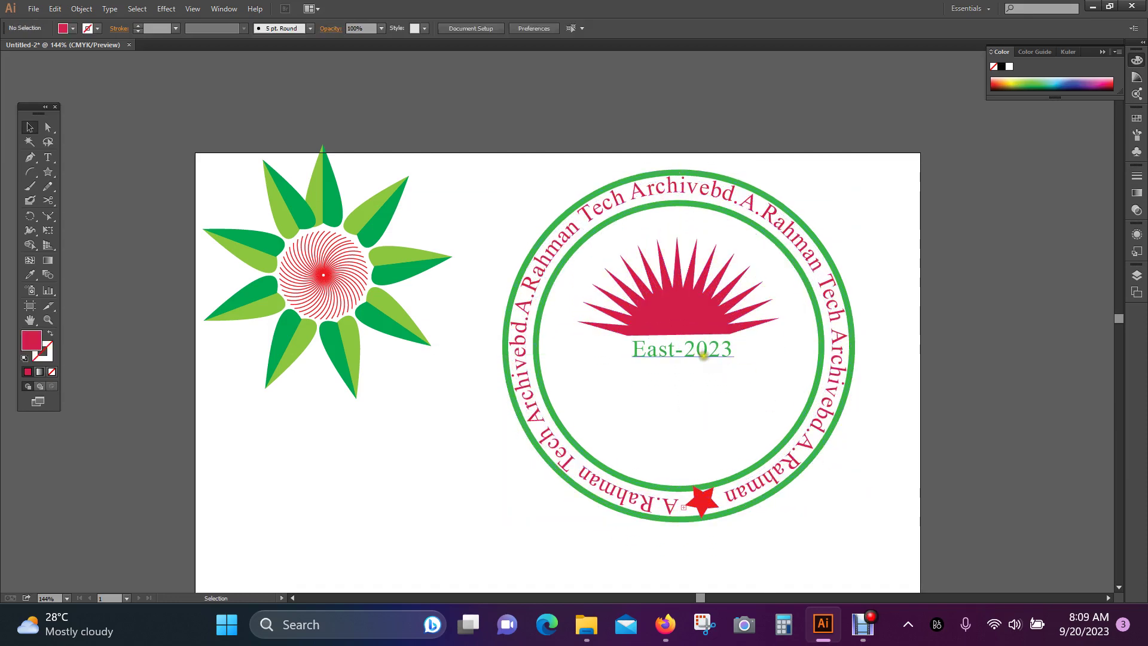
left_click(699, 354)
left_click(687, 317, "shift")
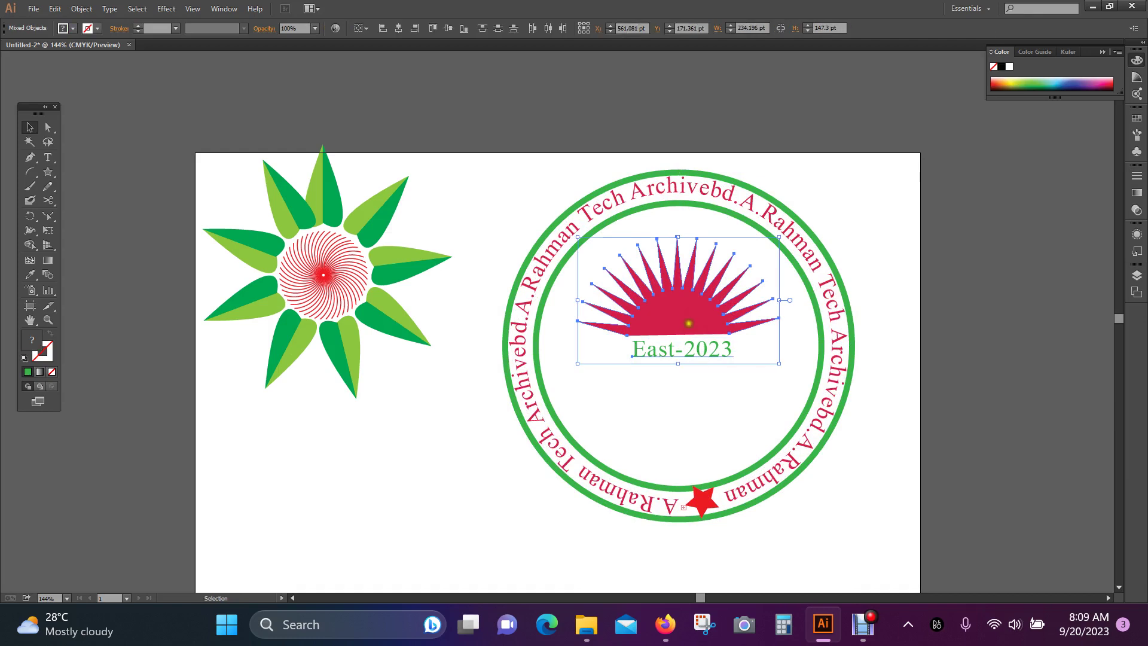
left_click_drag(687, 317, 689, 353)
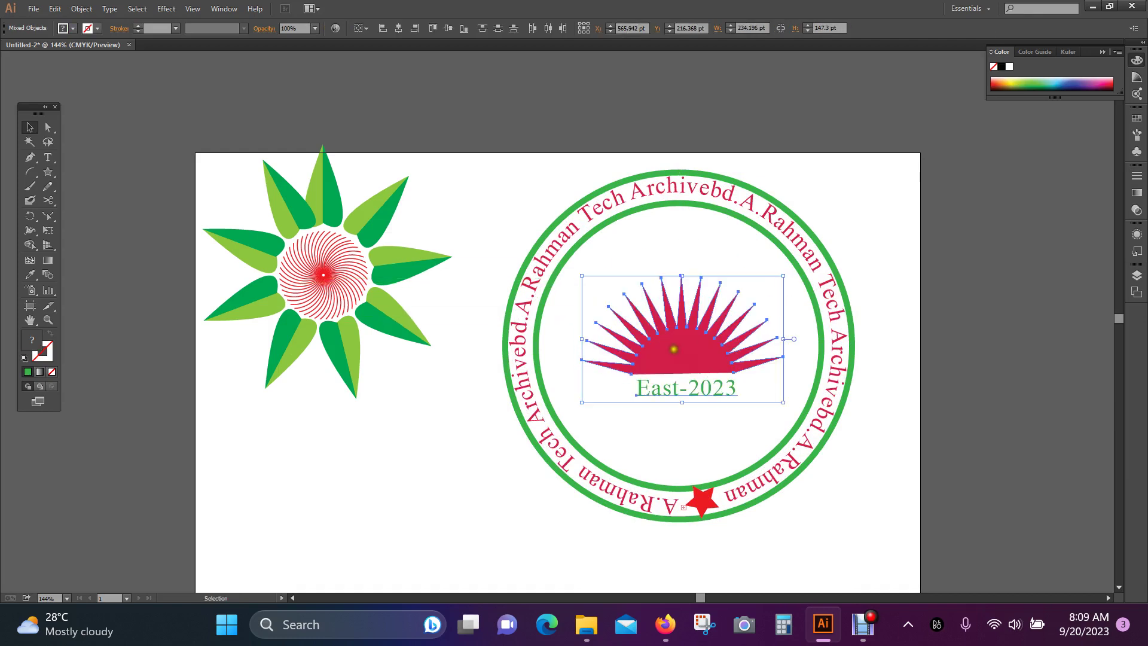
left_click(848, 430)
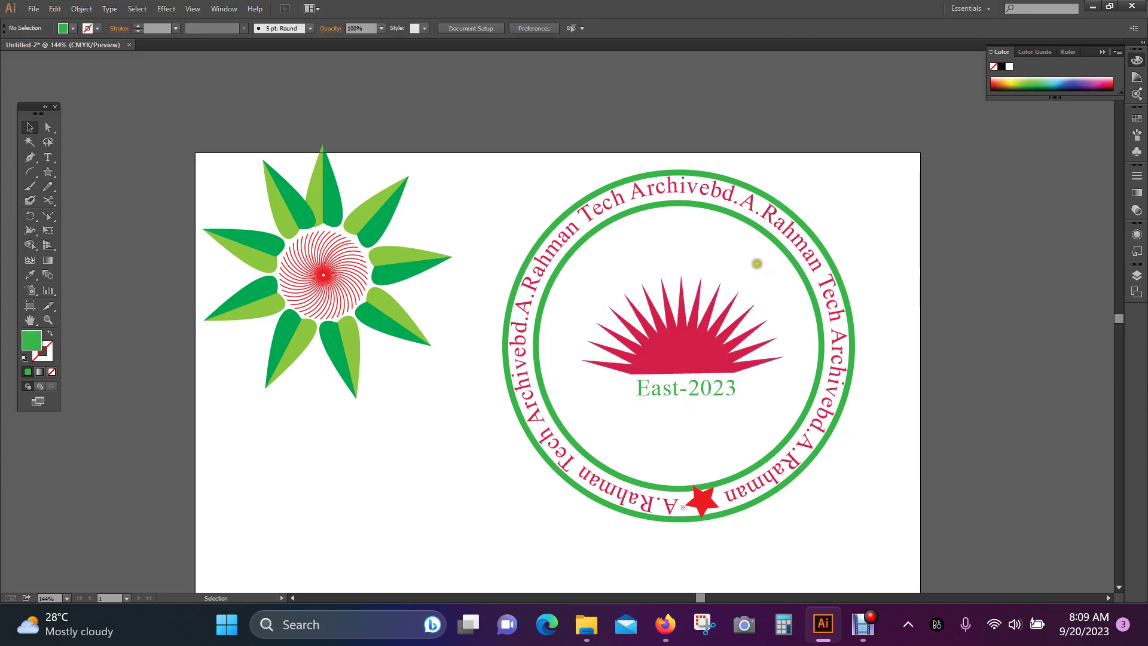
- Scale the badge's ring, path text and star group proportionally about its centre to about 397.5 pt wide
left_click(677, 189)
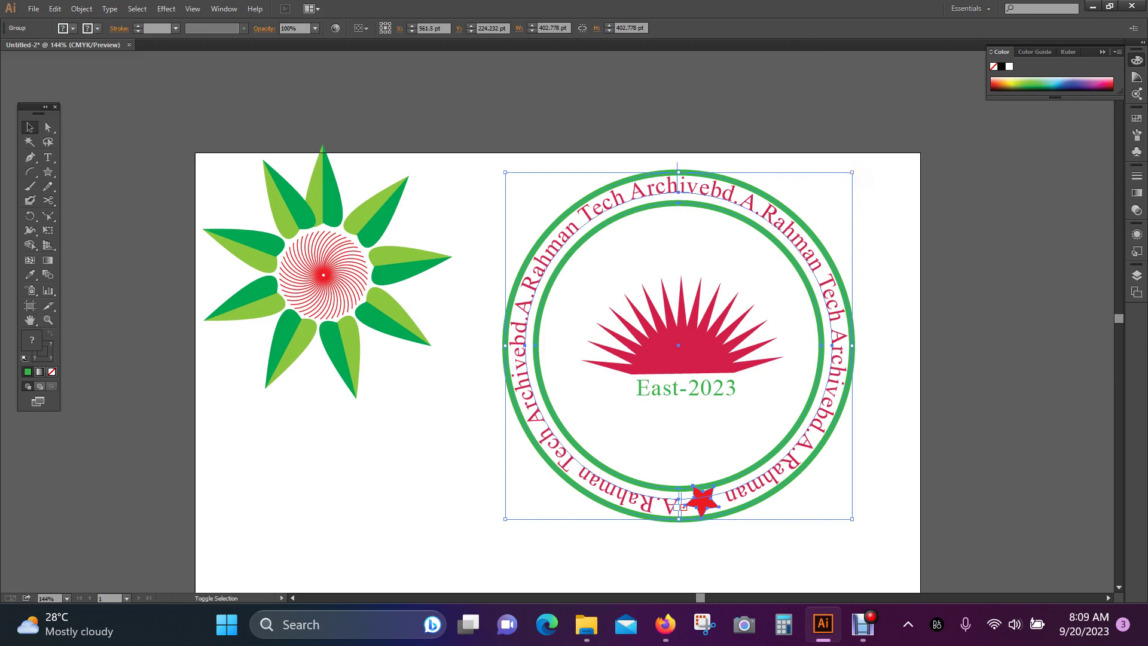
left_click_drag(852, 172, 889, 180)
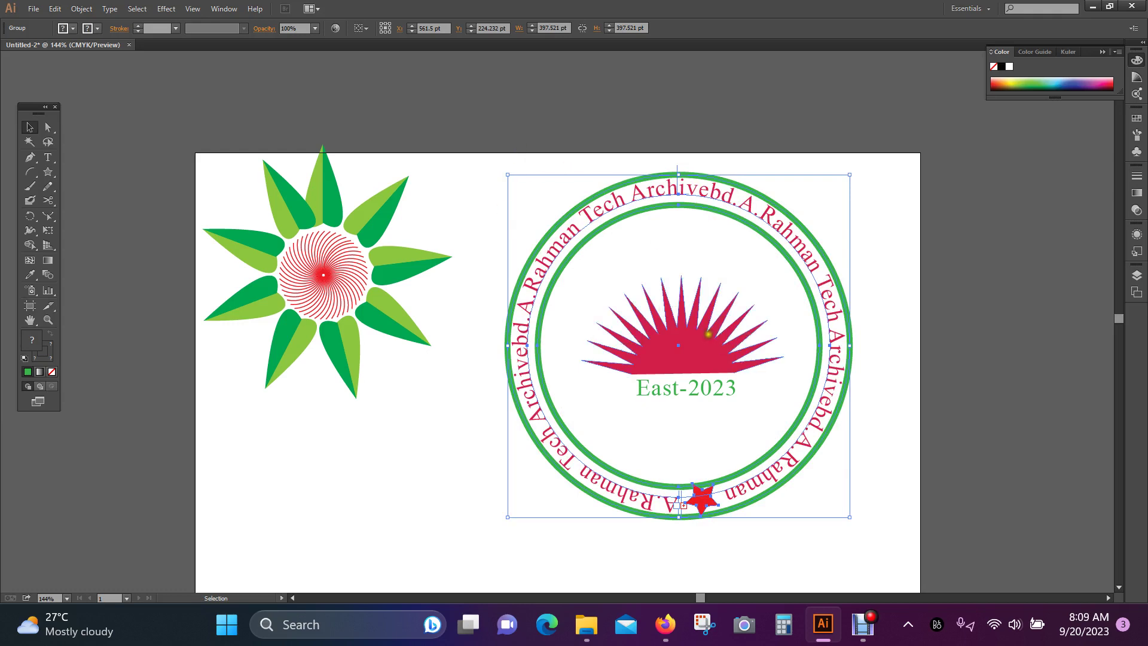
- Scale the half starburst and East-2023 text proportionally to about 321 pt wide, centre them inside the inner ring and deselect
left_click(708, 335)
left_click(708, 389)
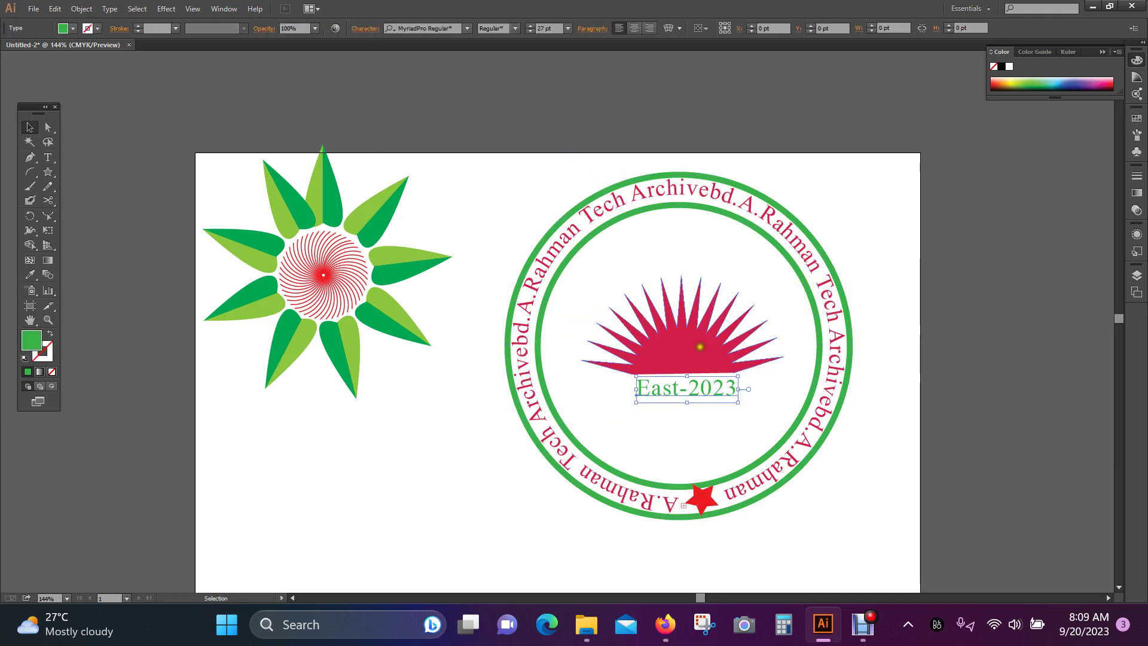
left_click(736, 296, "shift")
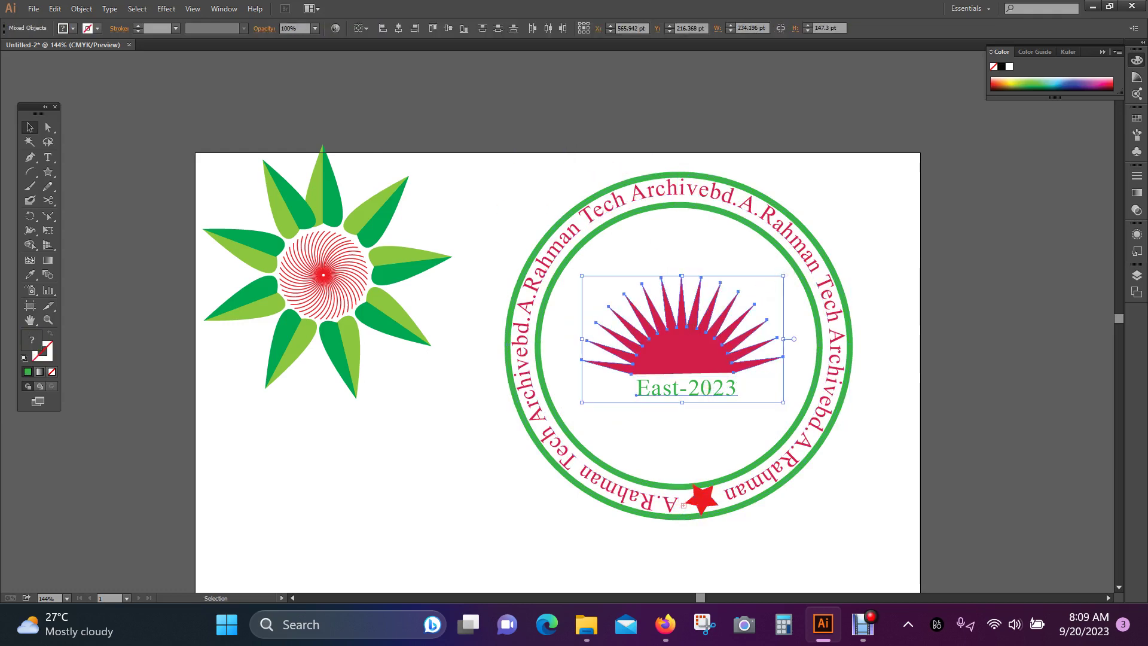
left_click_drag(783, 276, 820, 242)
left_click_drag(682, 350, 678, 339)
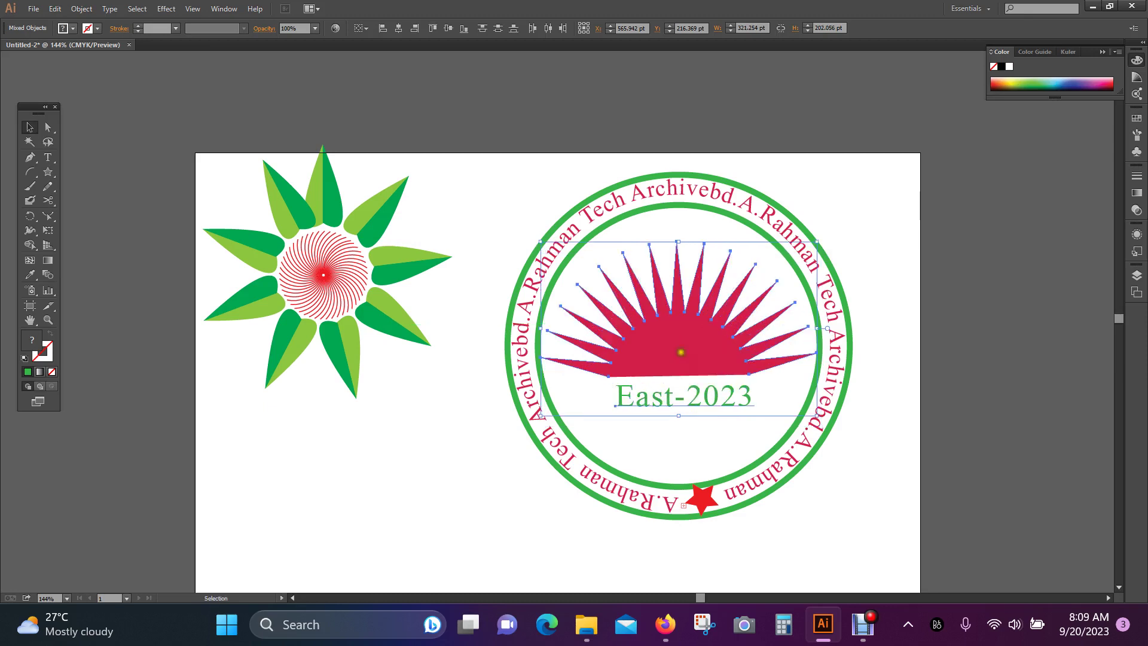
left_click(840, 508)
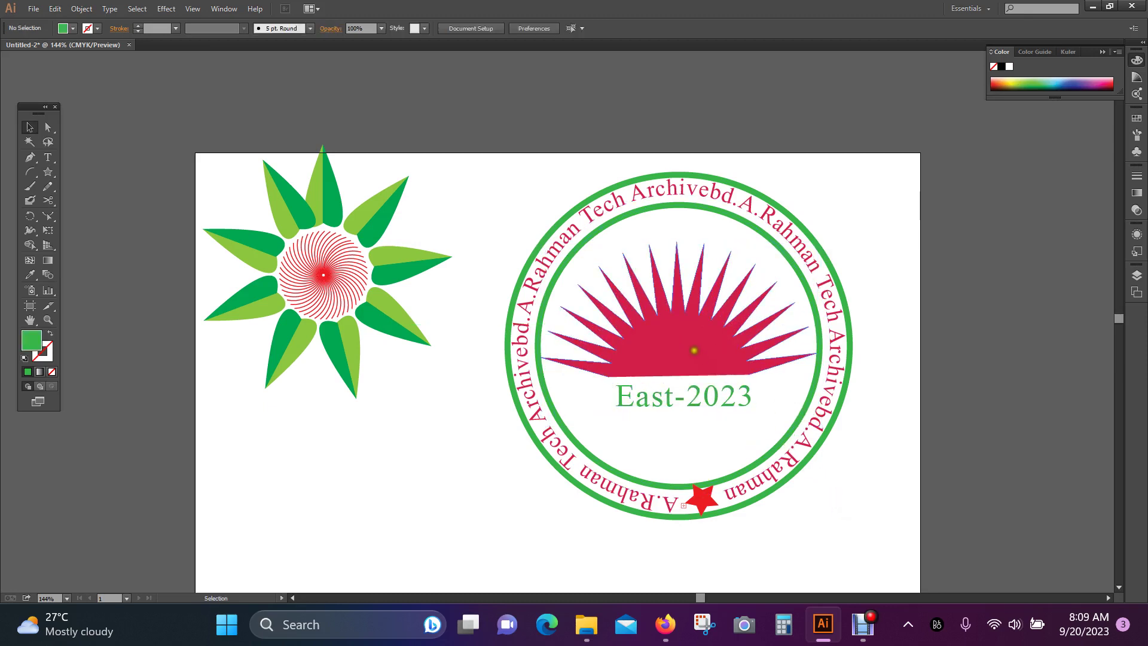
left_click(707, 363)
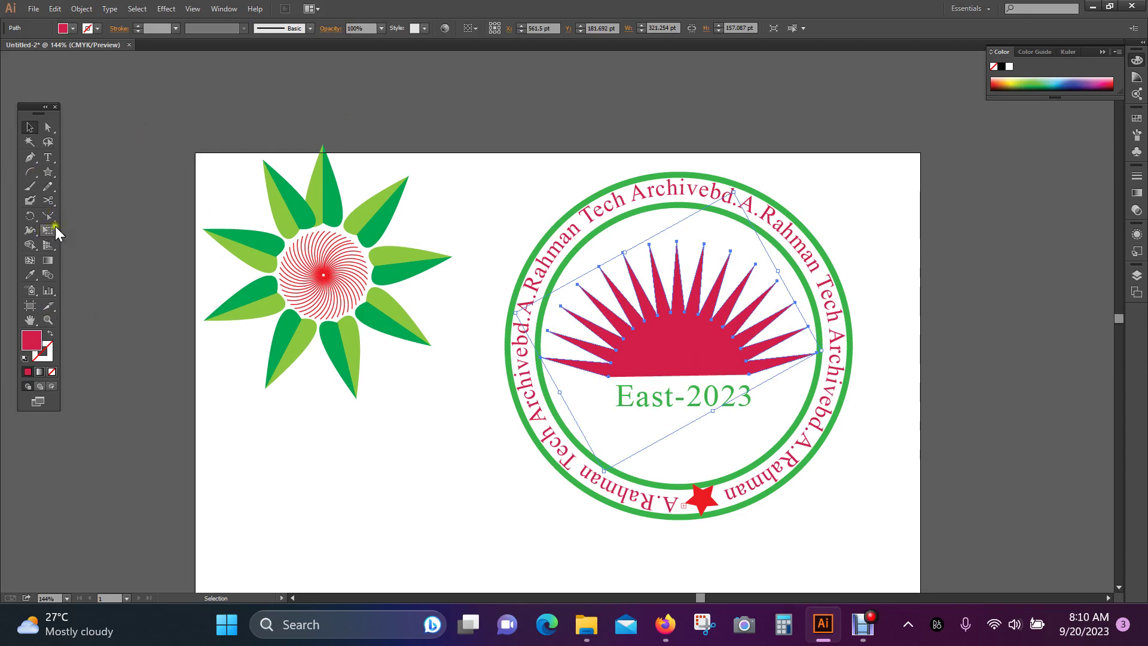
left_click(49, 174)
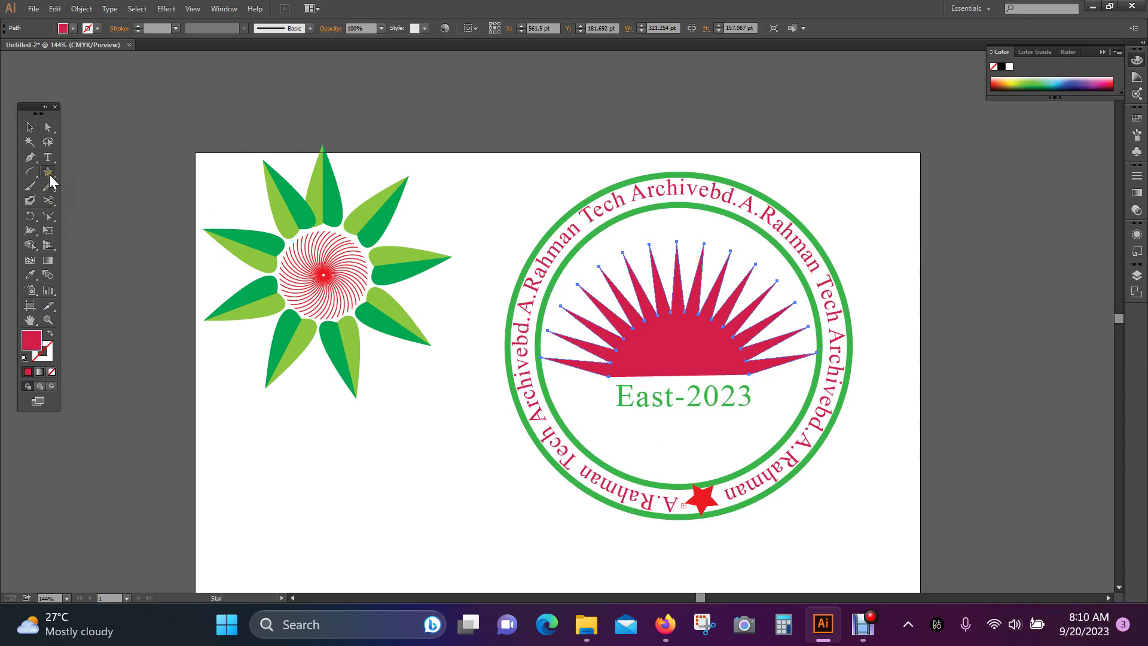
left_click(48, 188)
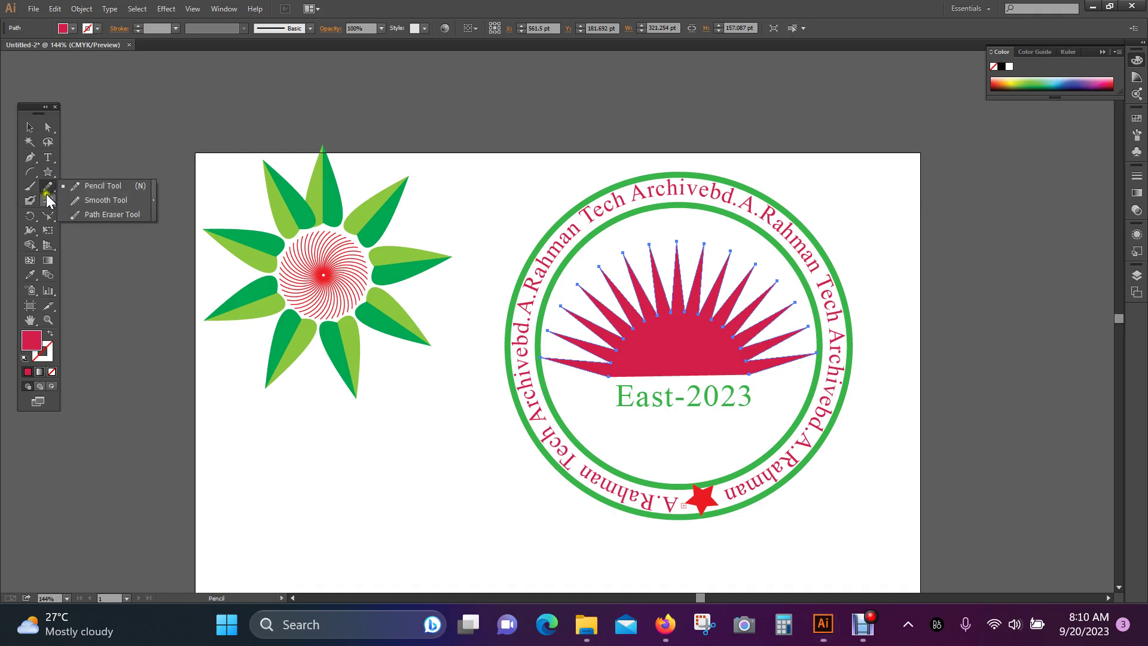
left_click(48, 203)
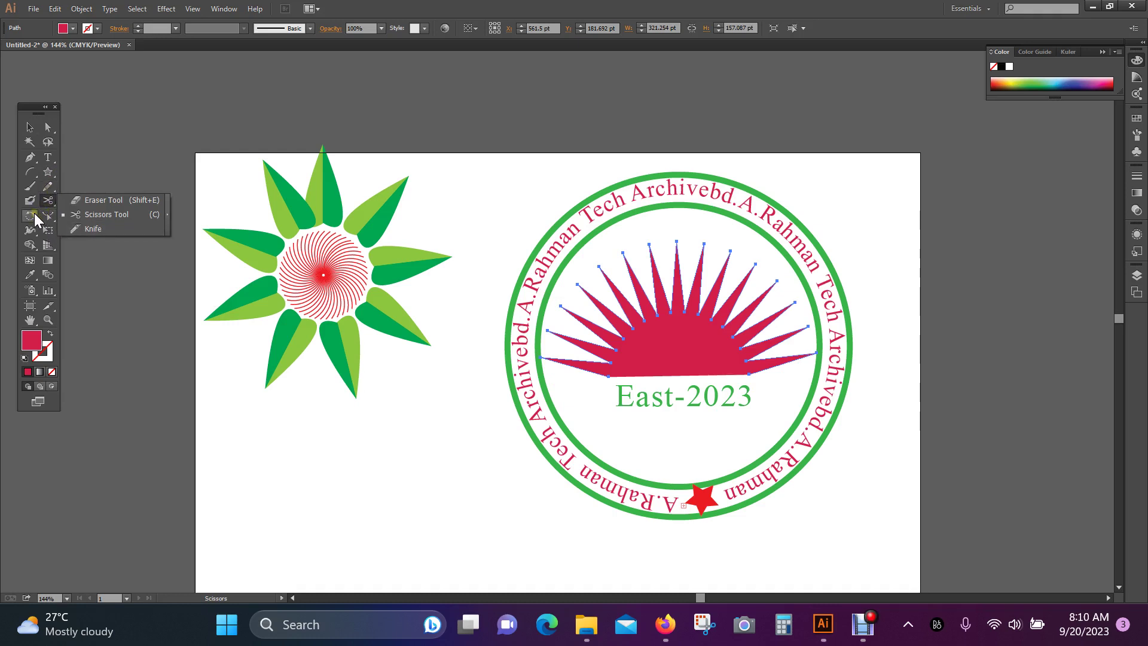
left_click(32, 203)
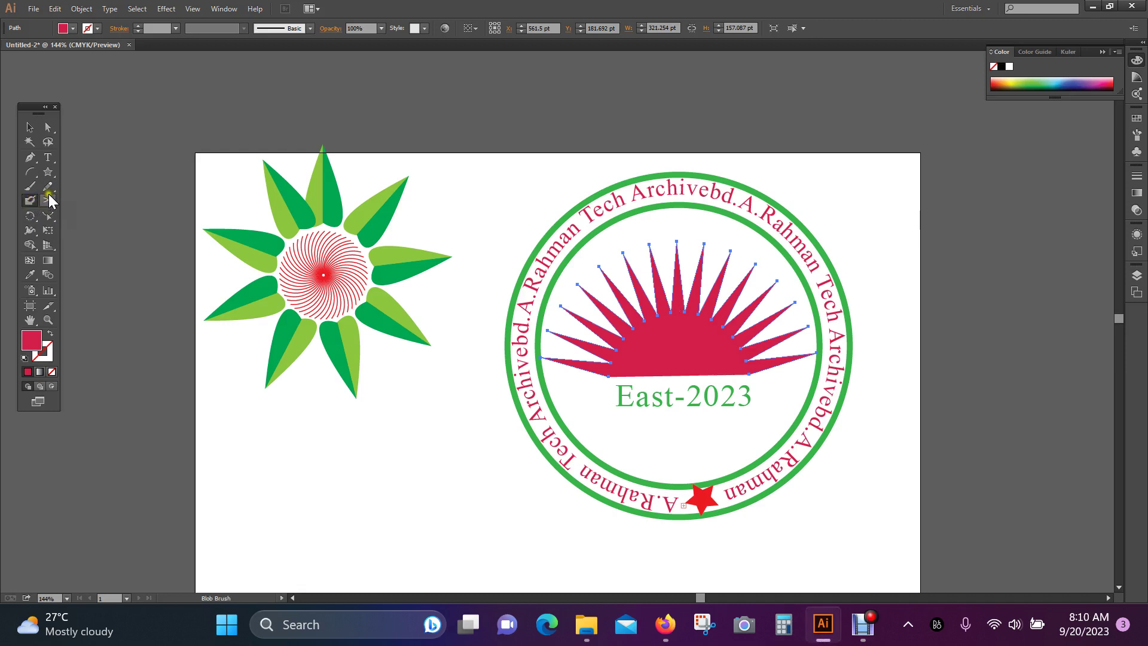
left_click(48, 201)
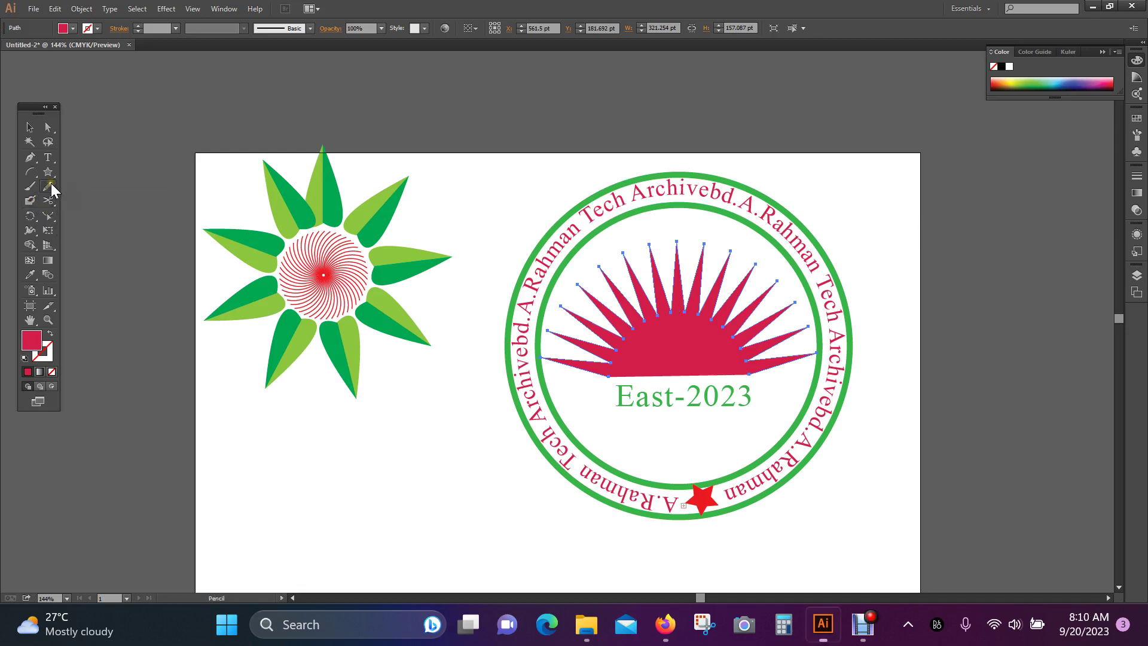
left_click(49, 188)
- Draw a lens flare about 1190.7 pt wide just below the flower with the Flare tool
left_click(52, 173)
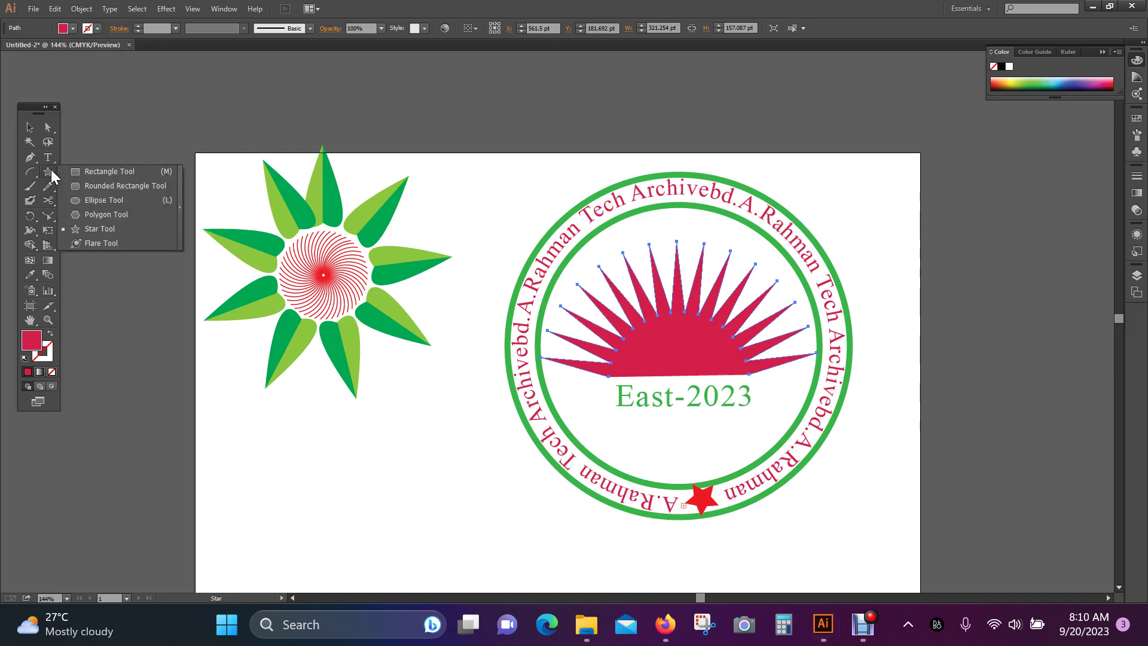
left_click(101, 244)
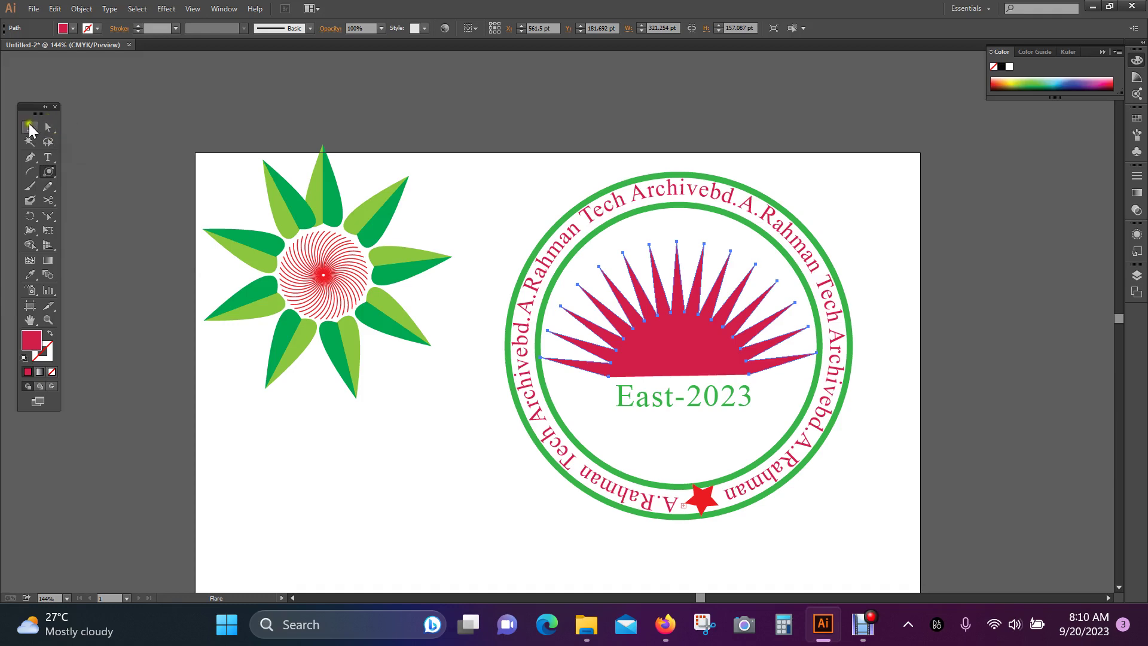
left_click(29, 127)
left_click(48, 171)
left_click_drag(374, 446, 472, 504)
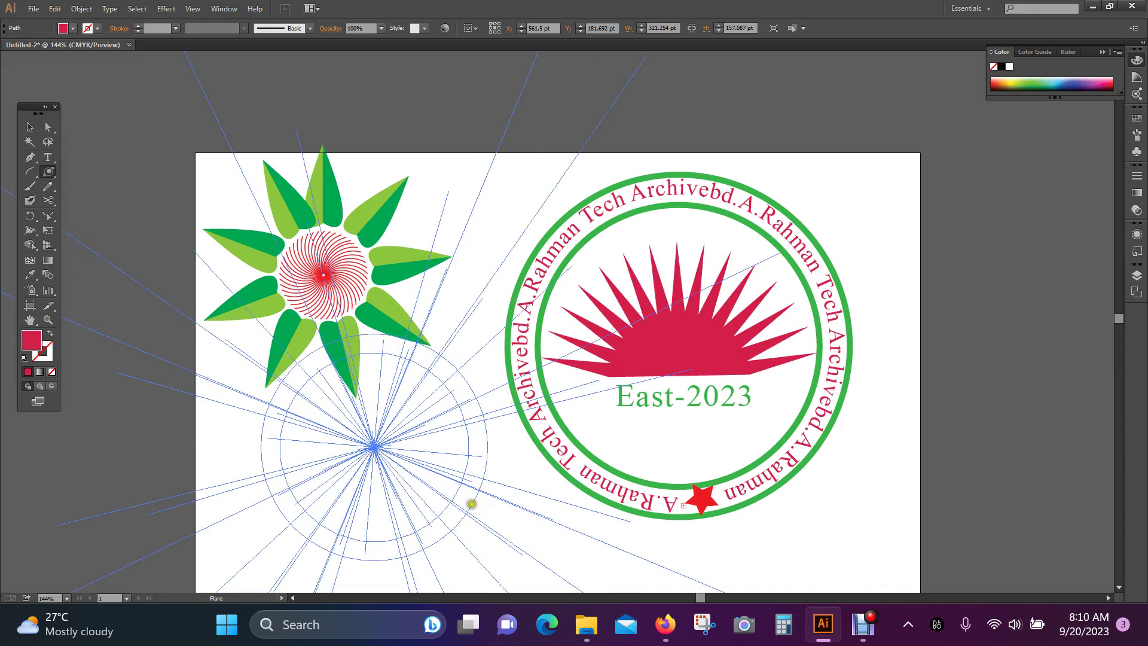
left_click(367, 541)
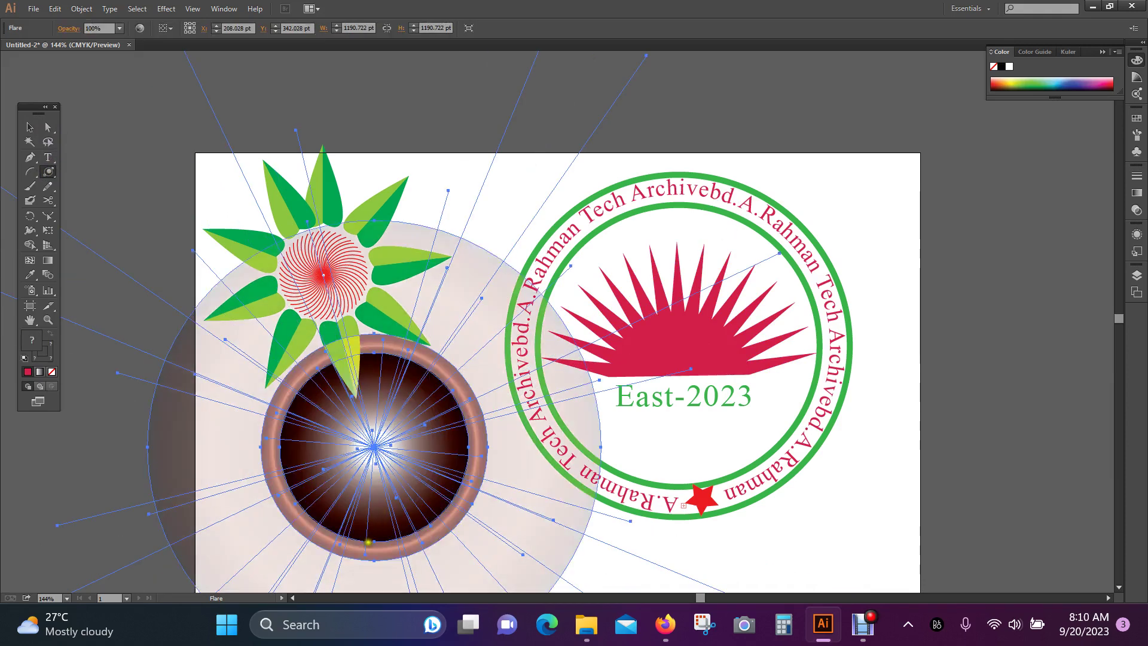
- Scale the flare proportionally about its centre to about 461.6 pt wide
left_click(30, 127)
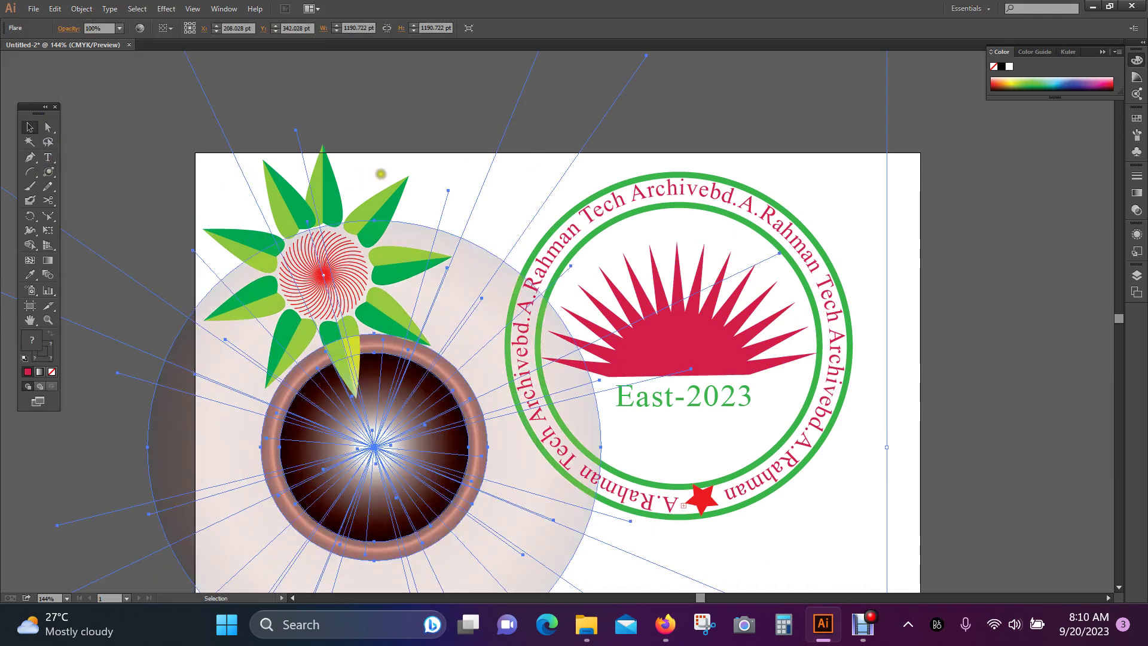
left_click(385, 175)
left_click(430, 460)
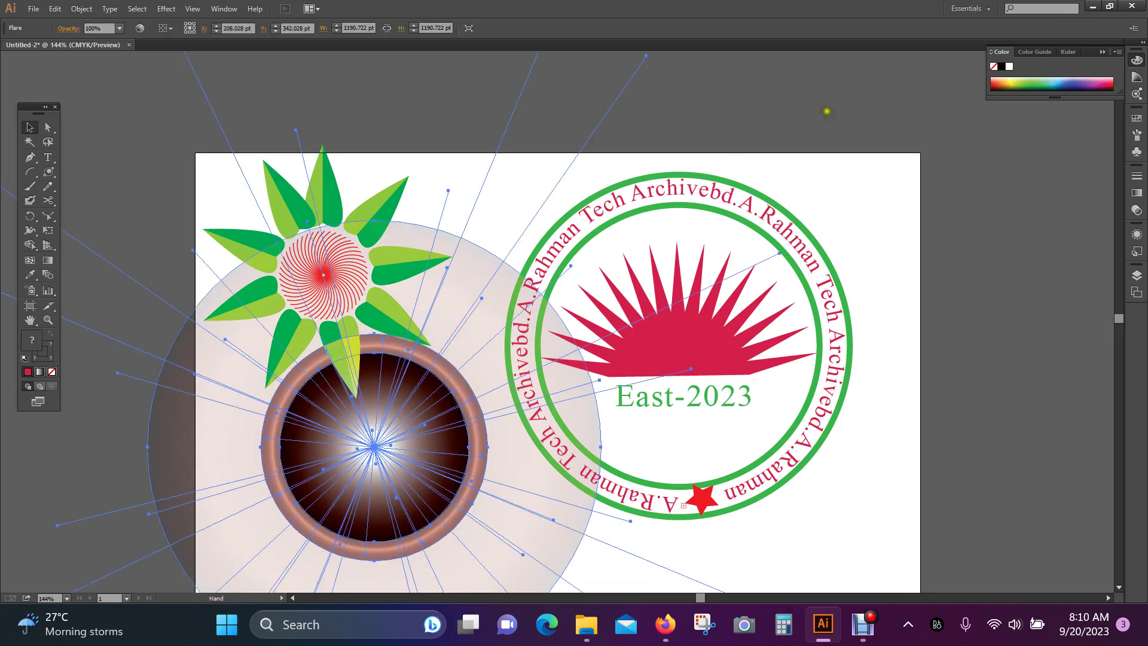
left_click_drag(828, 110, 792, 243)
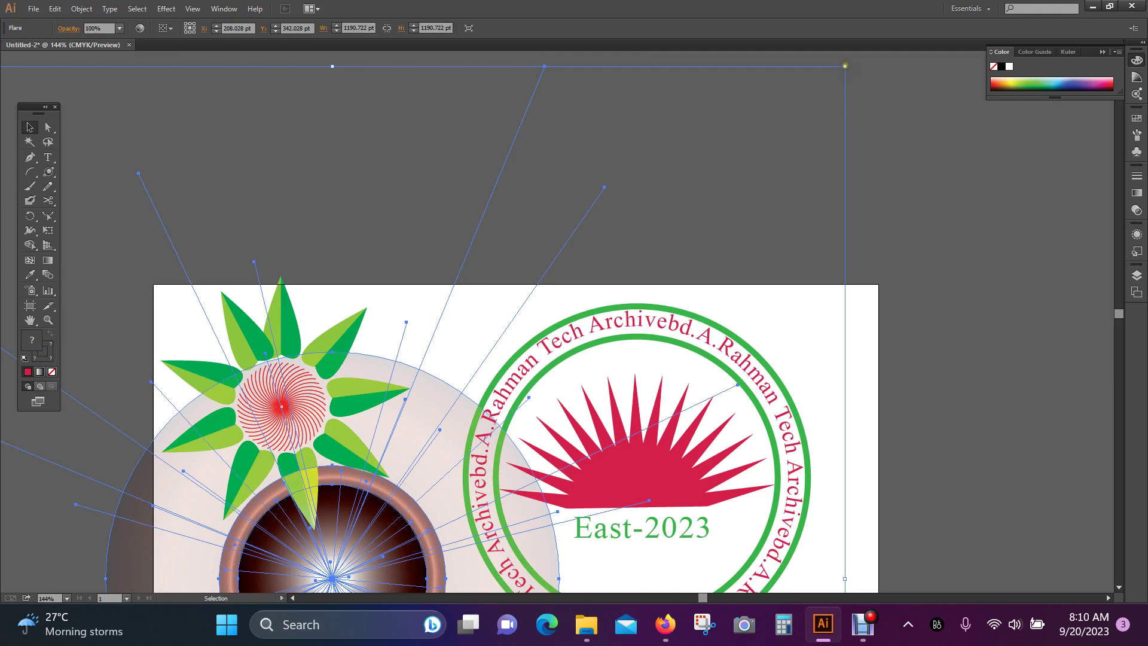
left_click_drag(845, 66, 518, 319)
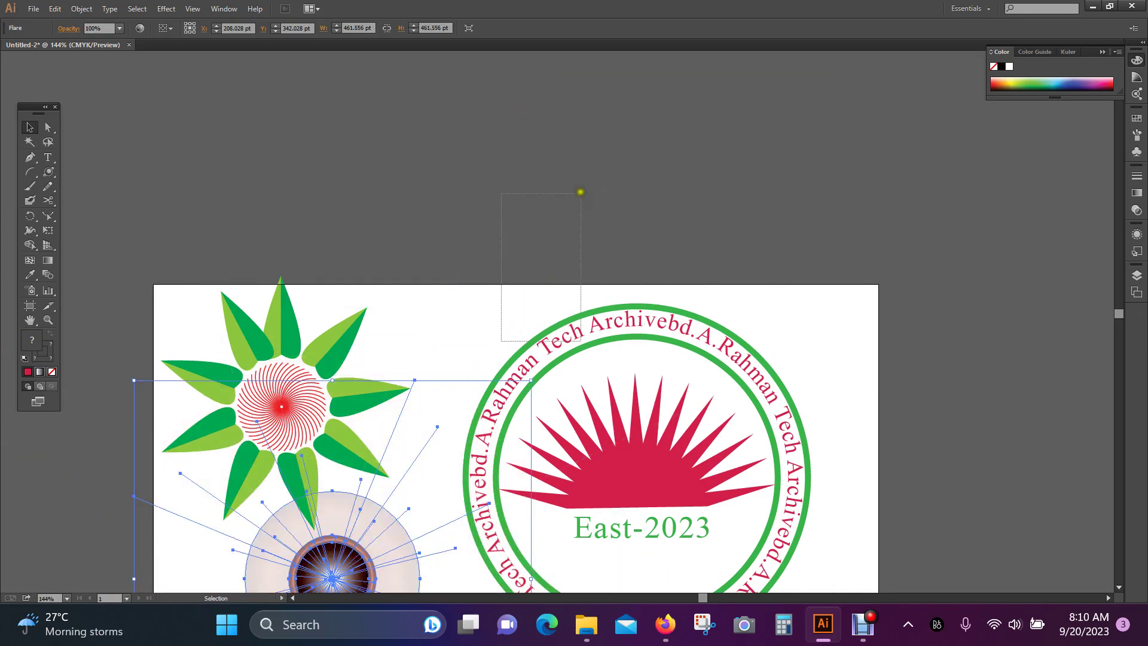
left_click_drag(580, 192, 483, 315)
- Move the flare onto the half starburst, scale it about its centre to about 193.5 pt wide, and deselect it
left_click_drag(431, 371, 438, 194)
left_click_drag(370, 422, 643, 292)
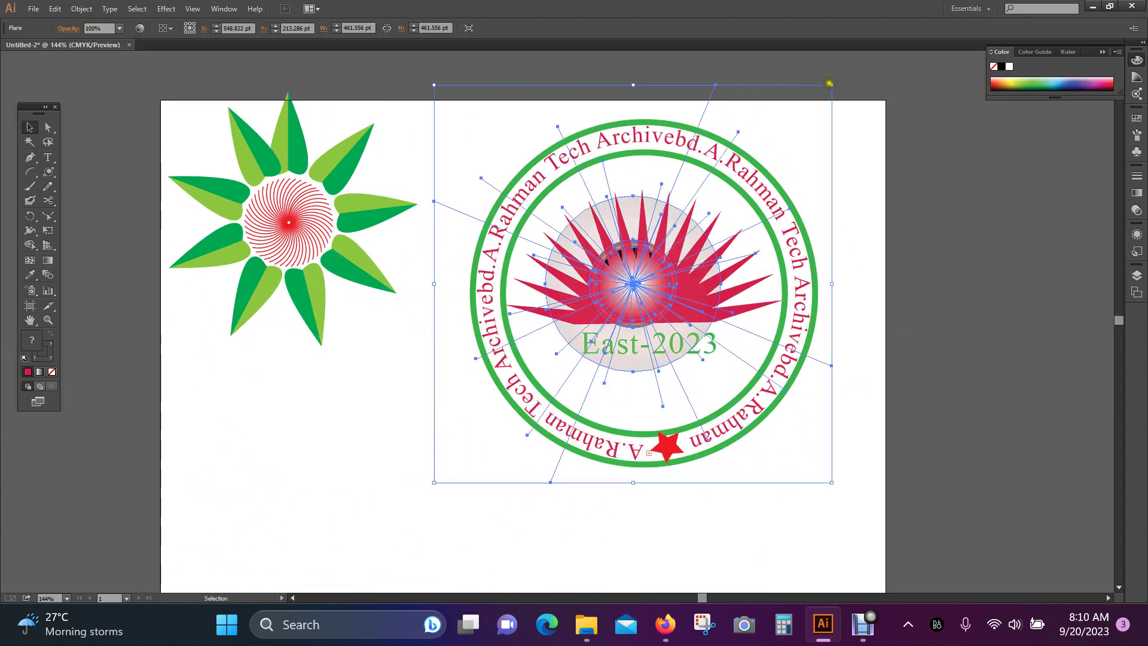
left_click_drag(831, 85, 718, 180)
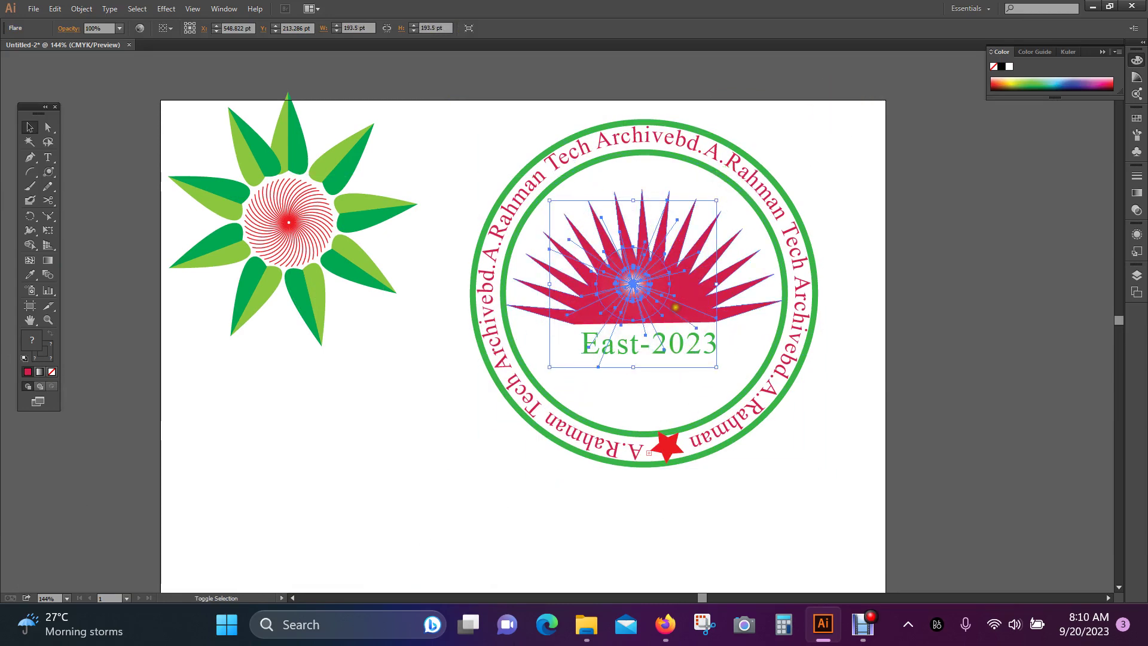
left_click(913, 258)
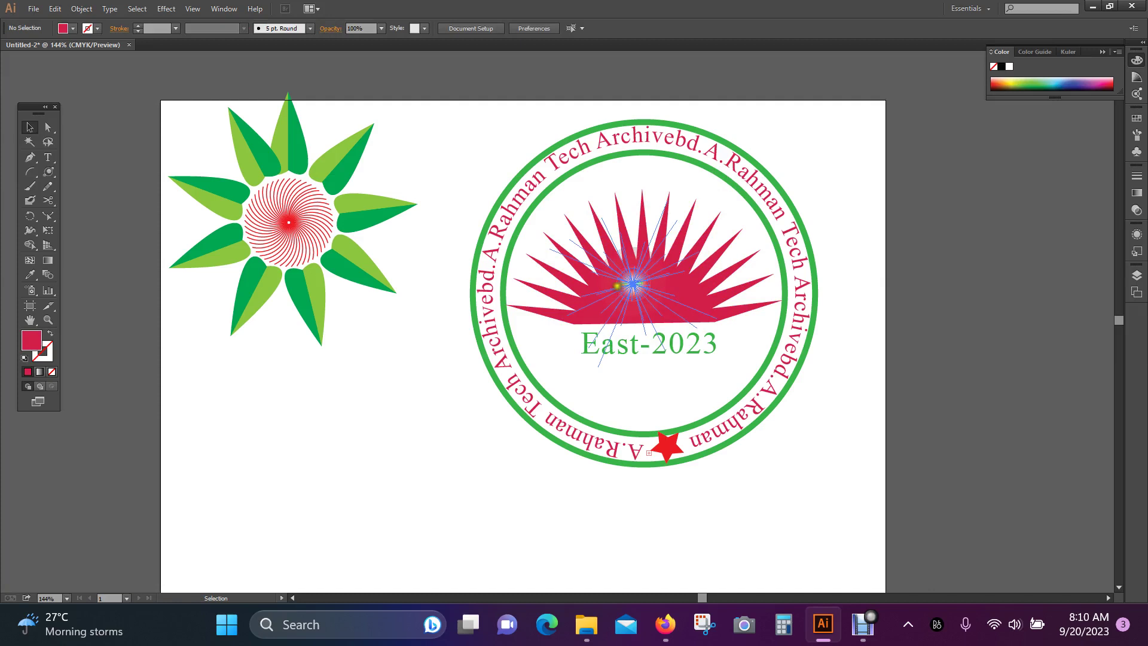
- Nudge the flare until its glow sits in the middle of the half starburst's solid body, and deselect it
left_click_drag(634, 283, 640, 290)
left_click(951, 416)
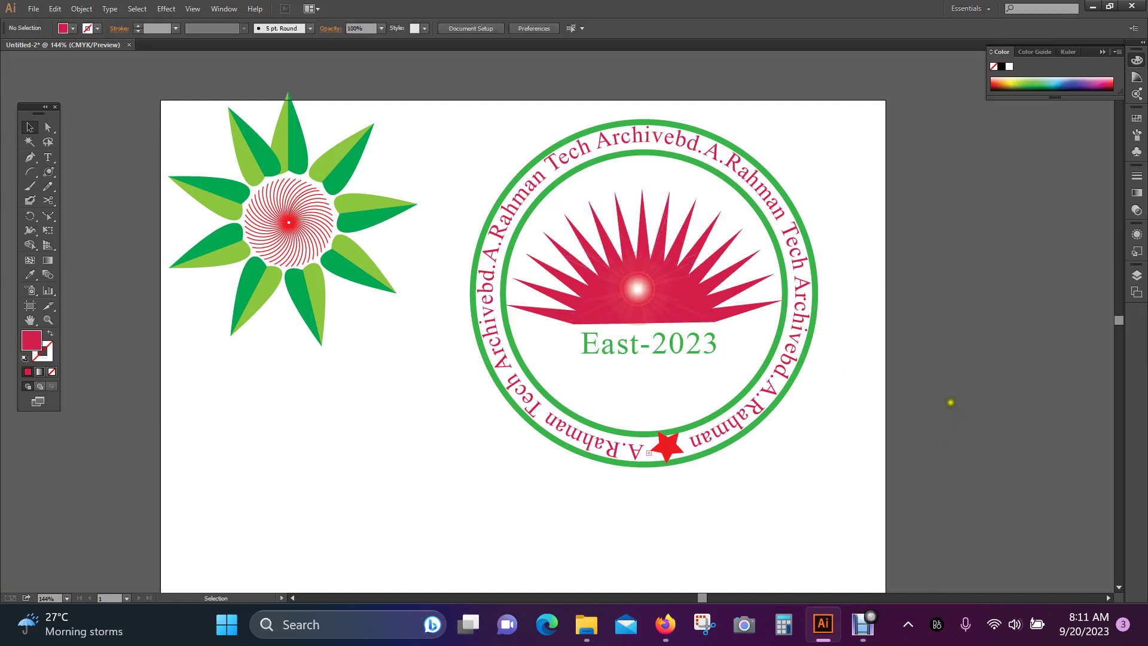
left_click(639, 288)
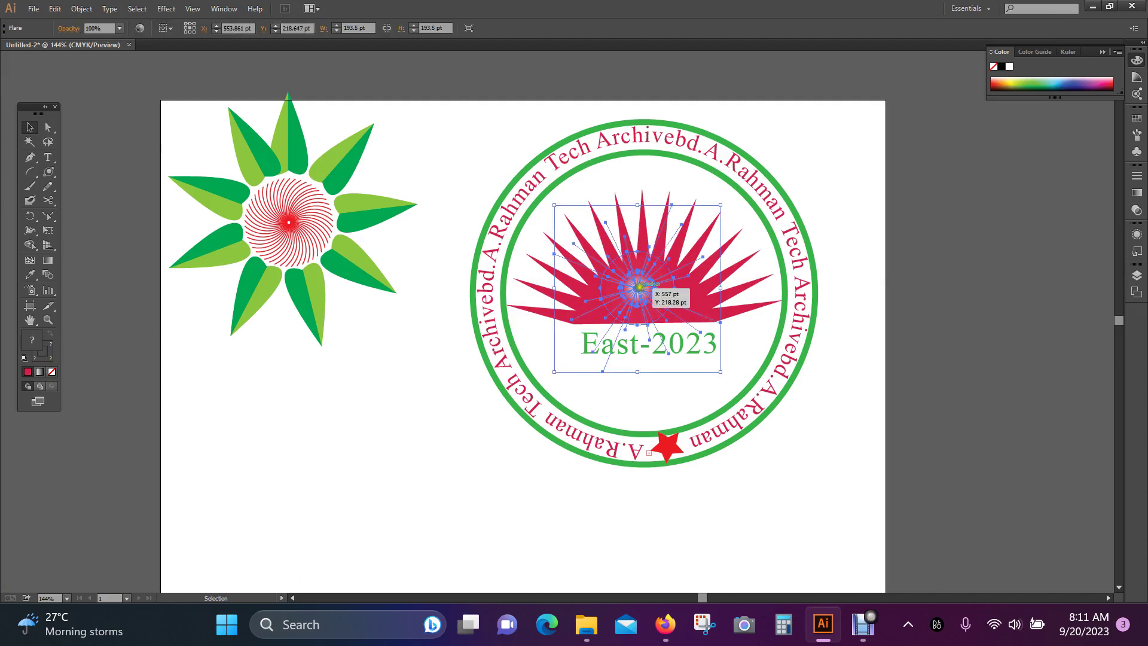
left_click_drag(638, 288, 647, 287)
left_click(922, 401)
left_click(944, 390)
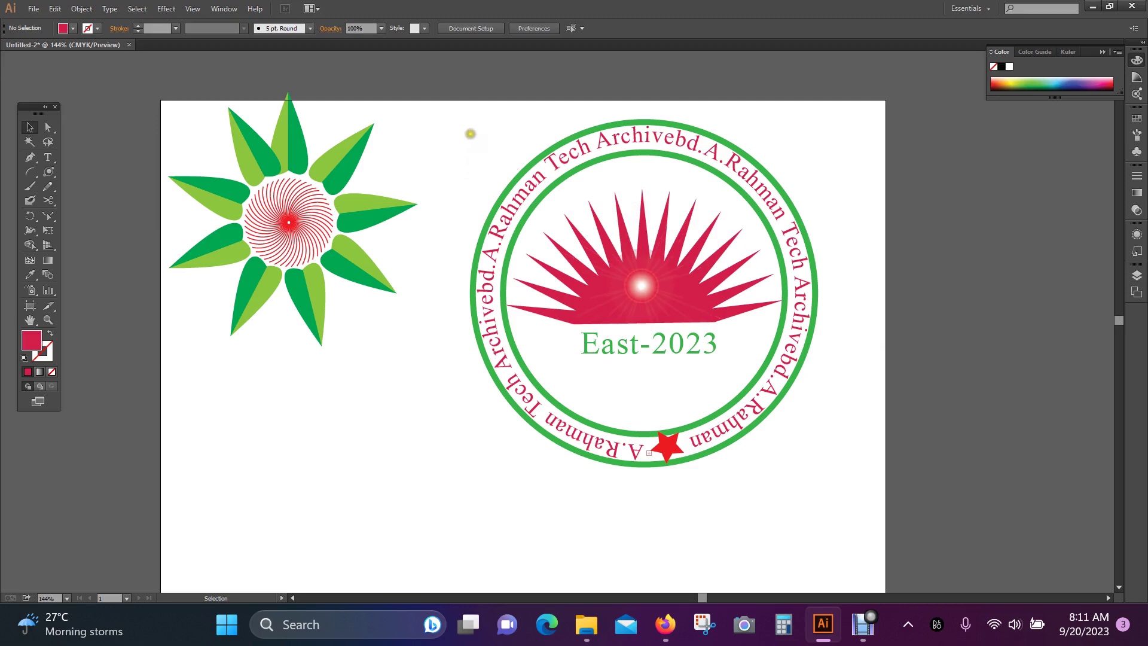
- Group all the badge's parts, including the rings, path text, star, starburst, flare and East-2023 text, and deselect
left_click_drag(470, 134, 806, 480)
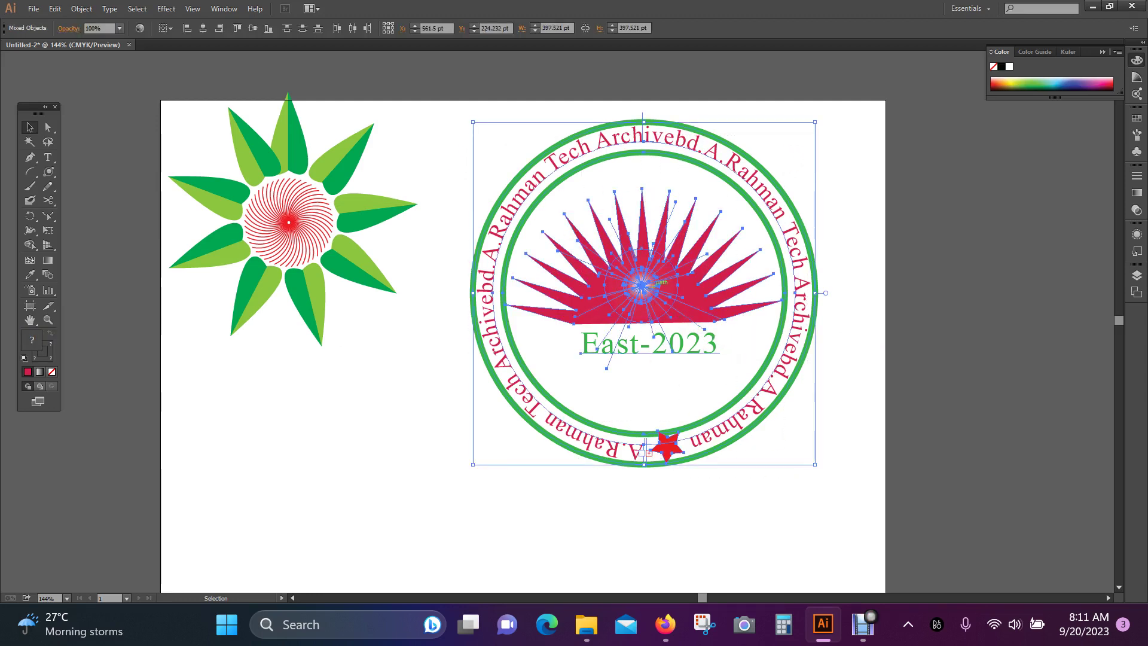
right_click(651, 287)
left_click(673, 374)
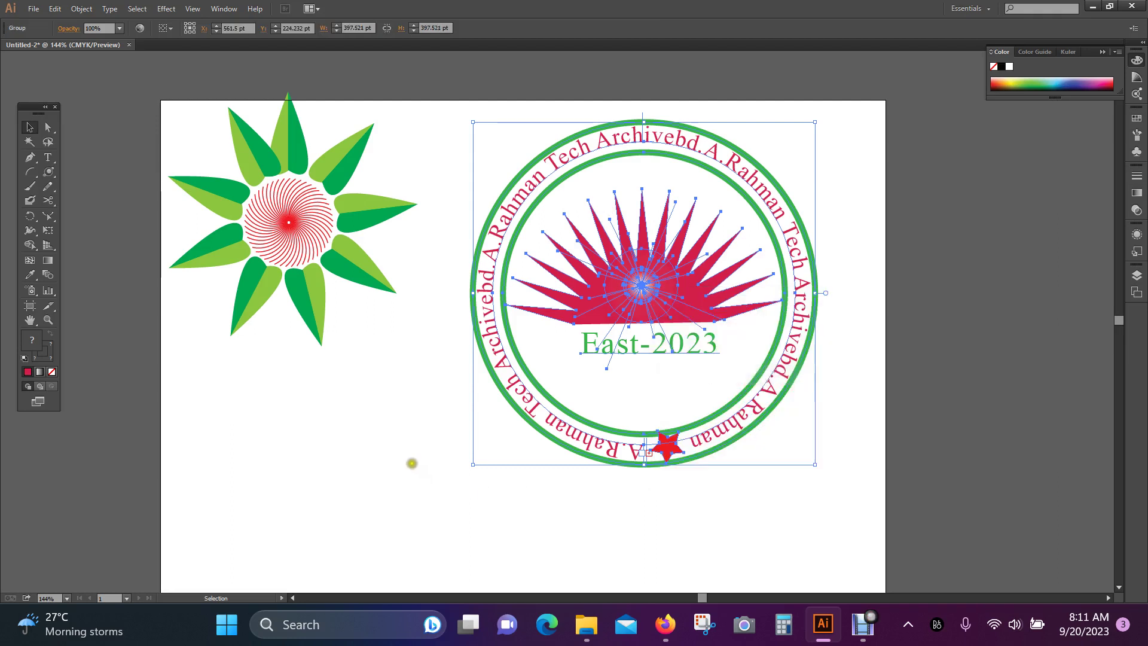
left_click(412, 463)
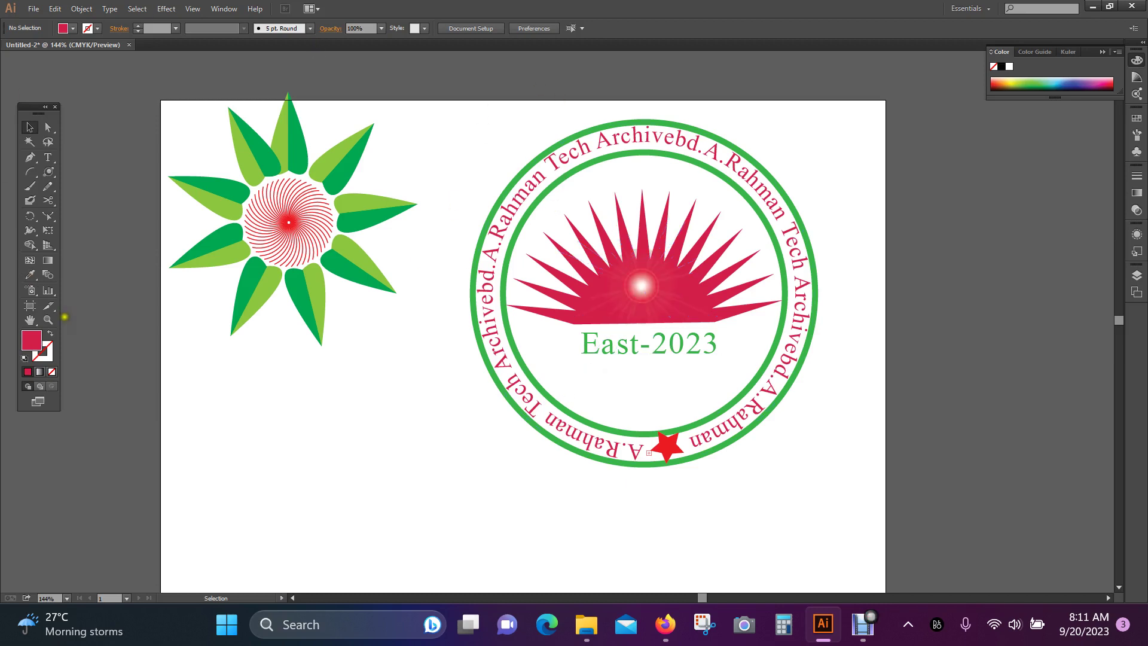
left_click(30, 214)
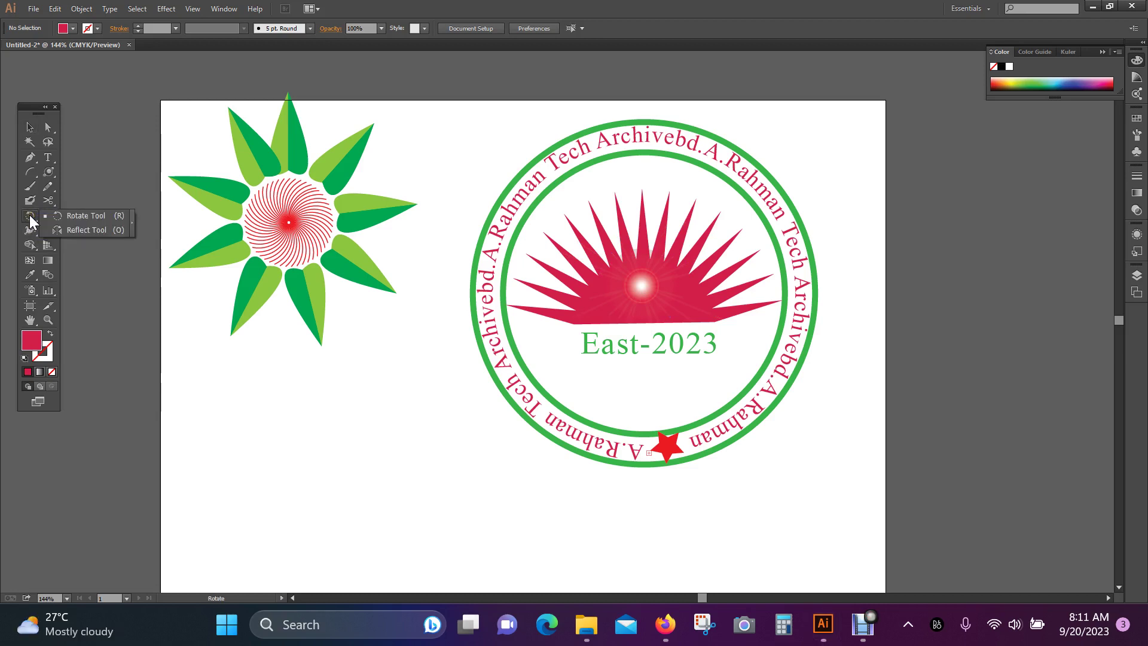
left_click(75, 214)
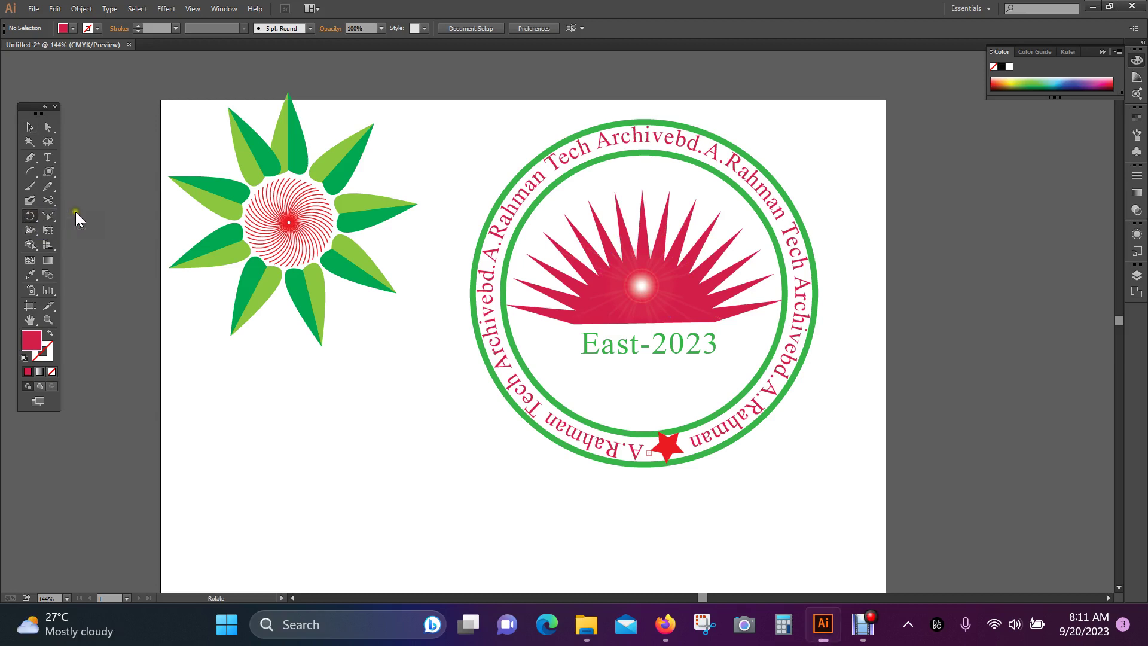
left_click(29, 128)
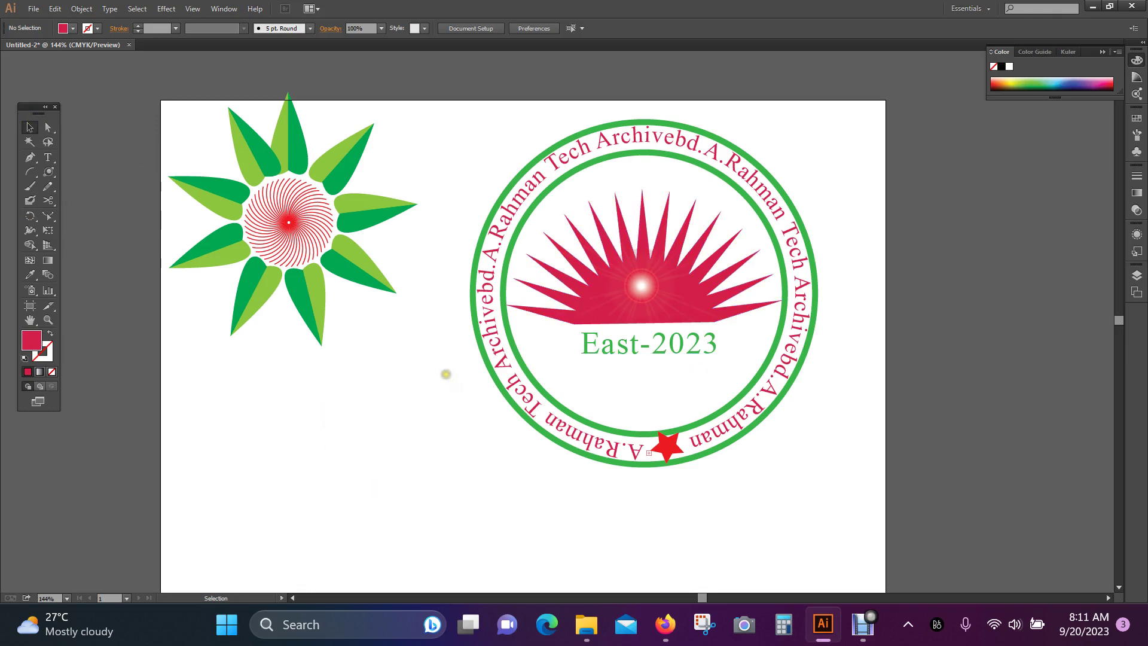
- Move the flower group down so it lies fully on the artboard level with the badge, and deselect it
left_click(317, 207)
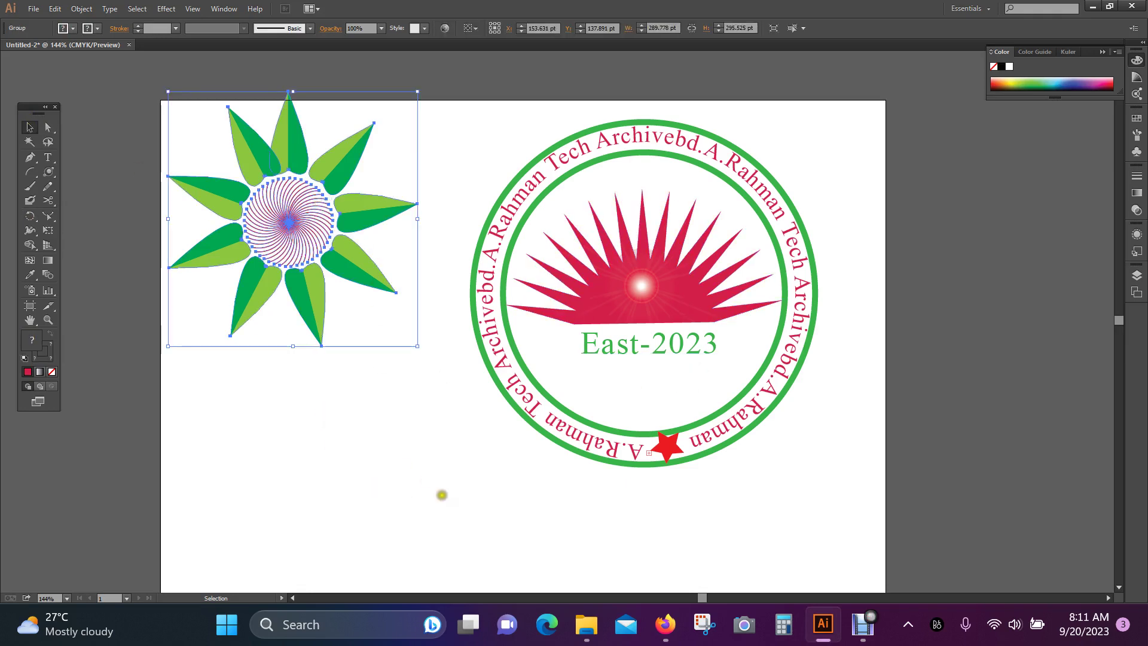
left_click(441, 494)
left_click_drag(323, 253, 340, 330)
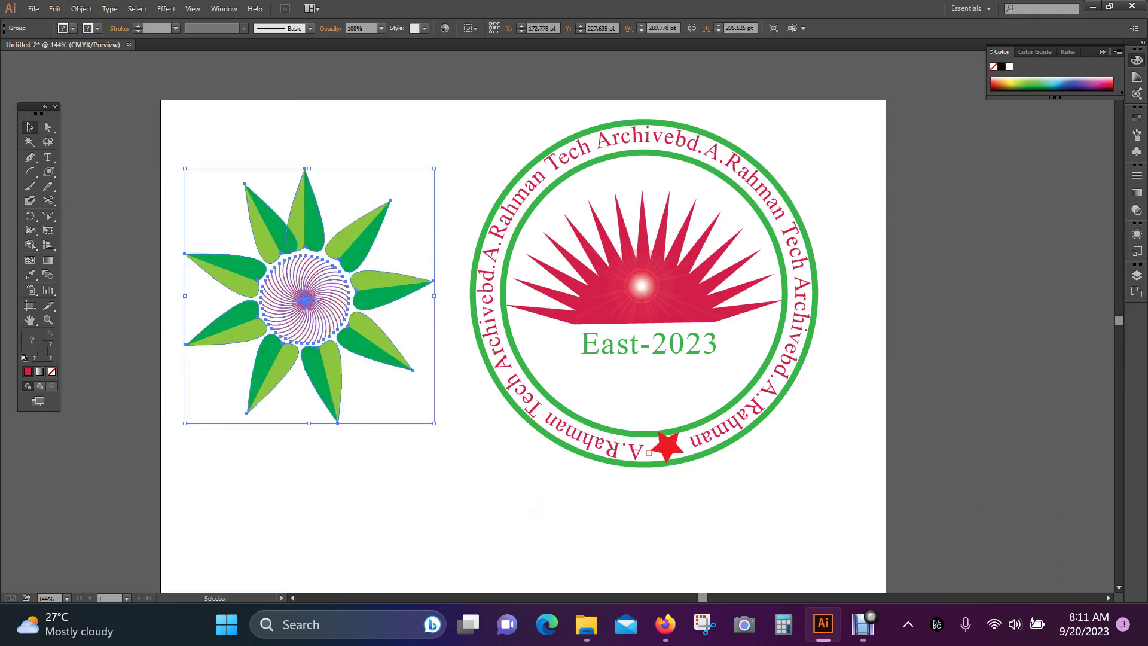
key("ctrl+shift+a")
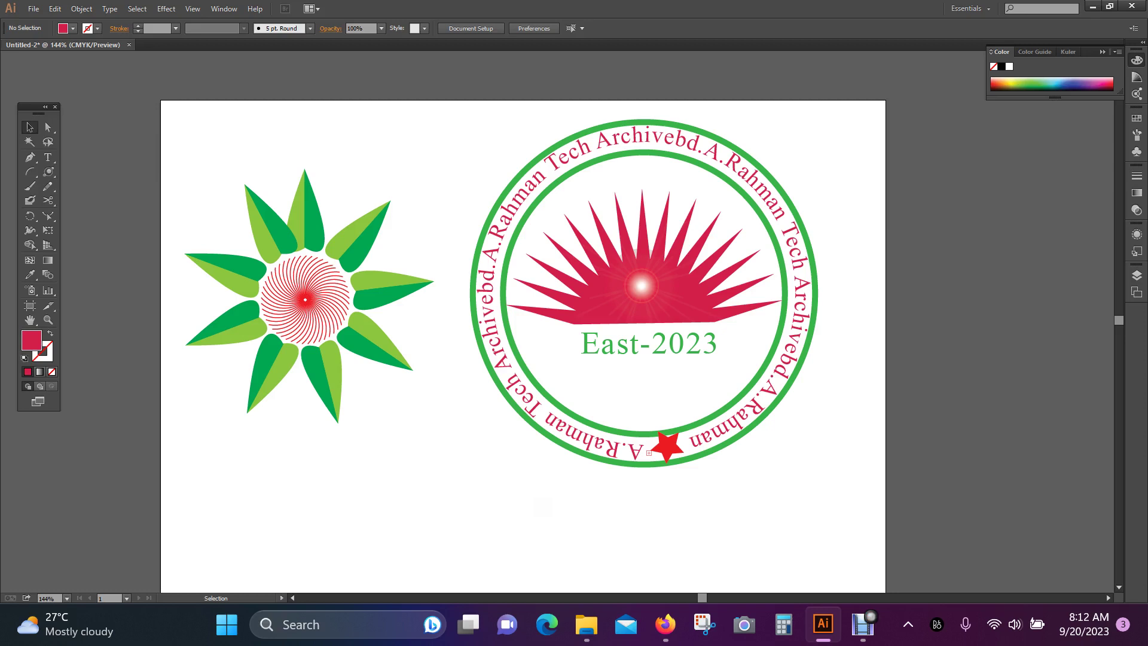
left_click(862, 624)
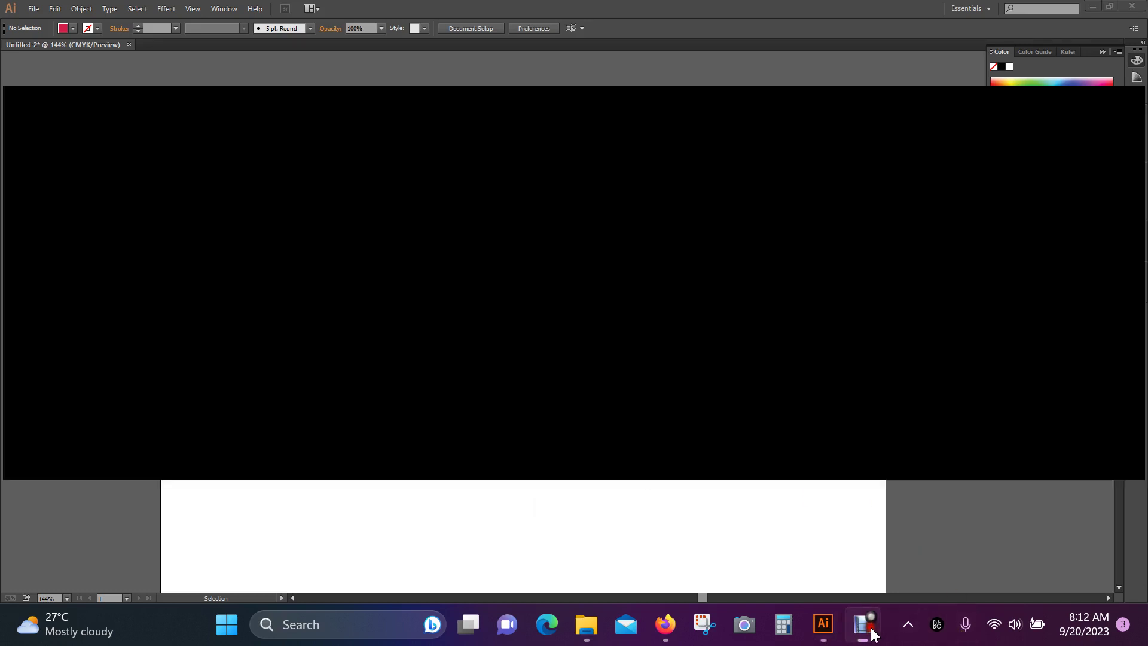